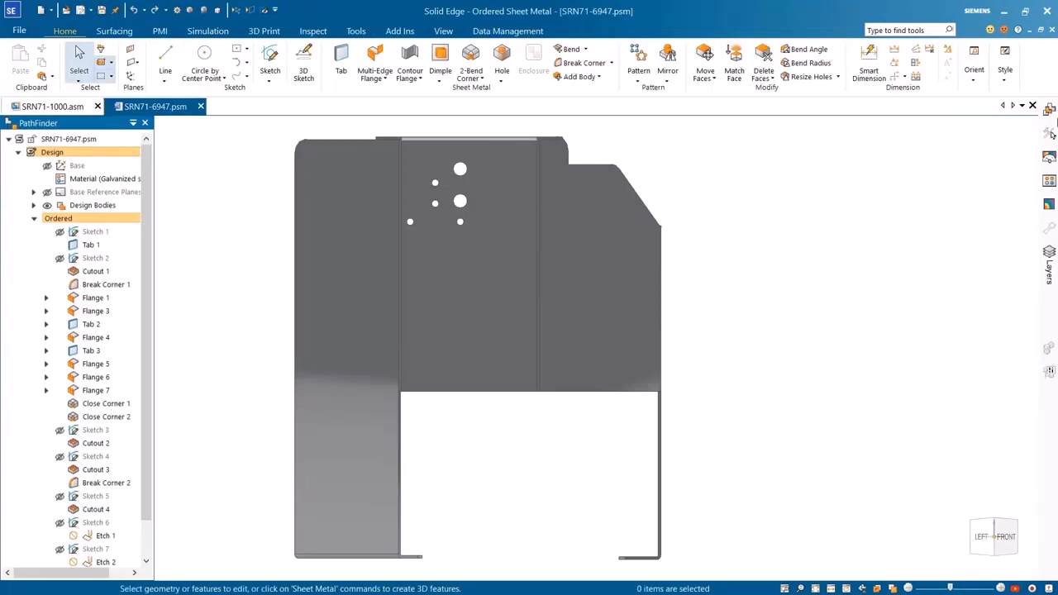
Show Family of Parts and accept its options with flat pattern and sketches included in the member configuration.
{"action": "left_click", "coordinate": [1049, 131]}
{"action": "left_click", "coordinate": [1025, 103]}
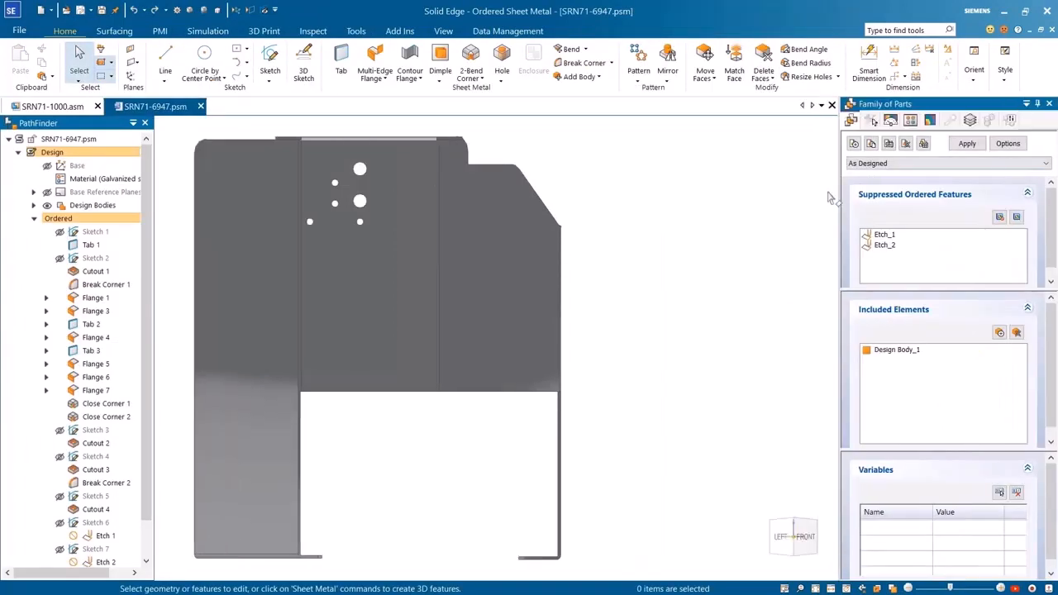
{"action": "left_click", "coordinate": [1007, 143]}
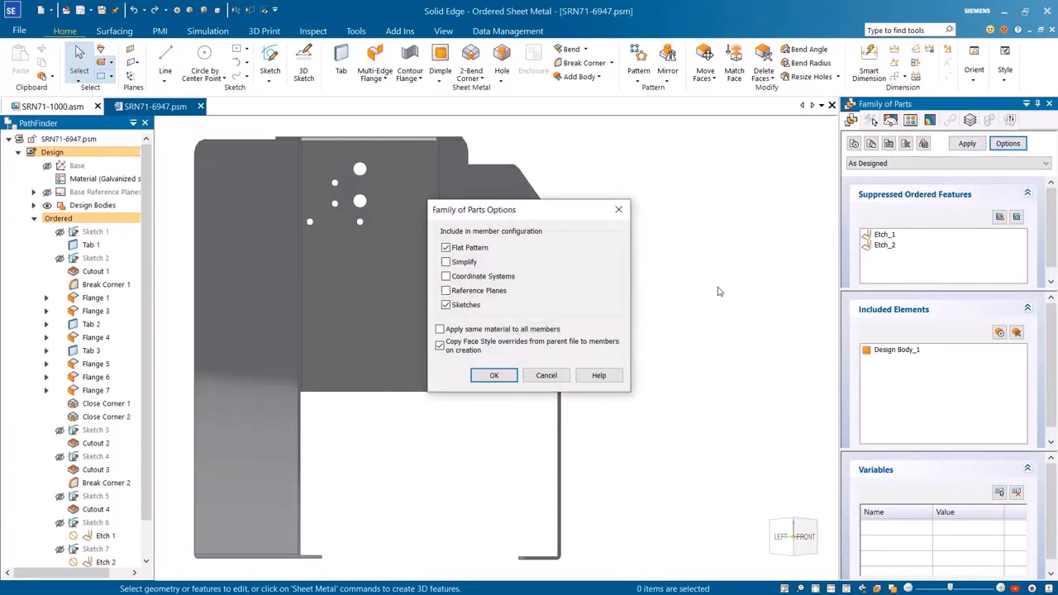
{"action": "left_click", "coordinate": [491, 375]}
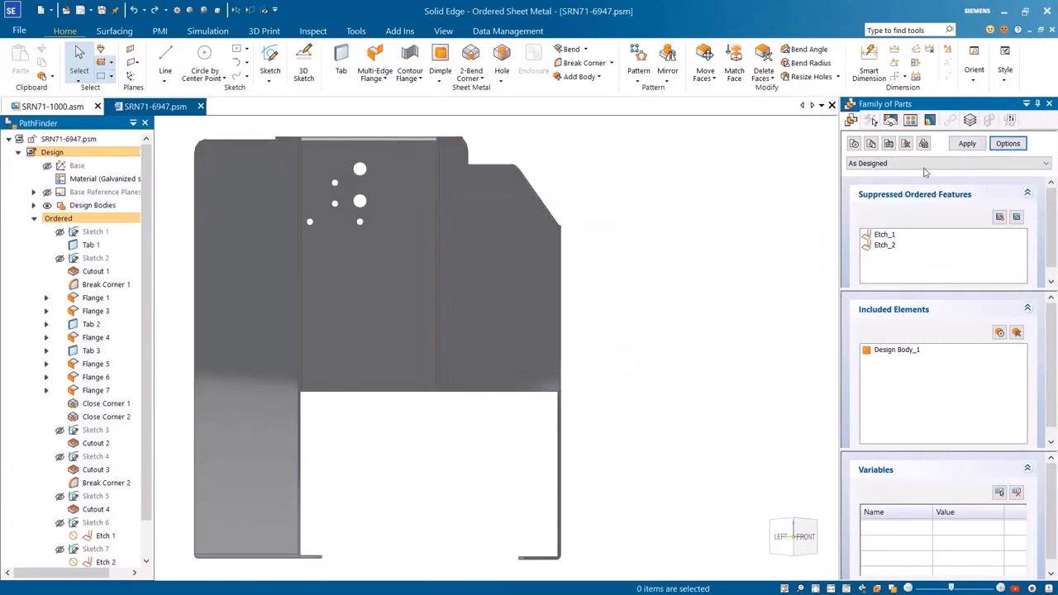
Add two members named Left and Right to the Family of Parts table.
{"action": "left_click", "coordinate": [923, 143]}
{"action": "left_click", "coordinate": [194, 50]}
{"action": "type", "text": "Left"}
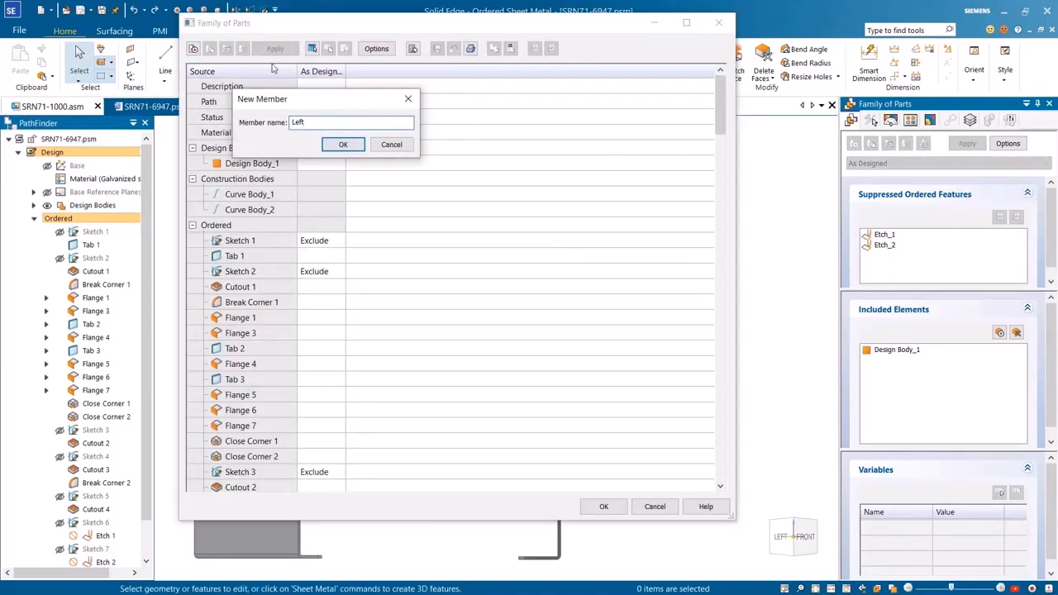
{"action": "key", "text": "Return"}
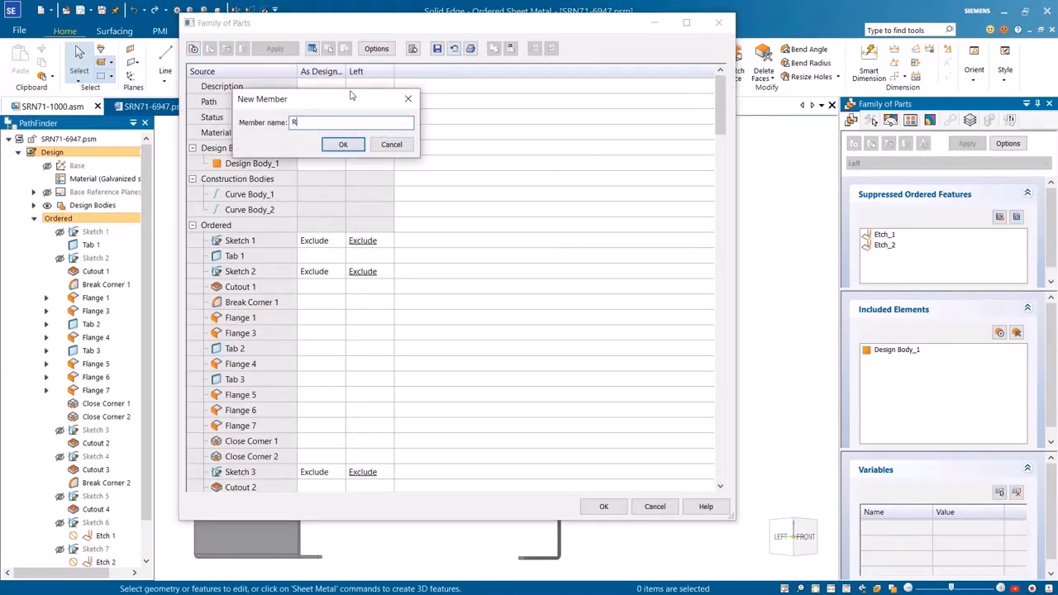
{"action": "key", "text": "Return"}
{"action": "mouse_move", "coordinate": [717, 97]}
{"action": "left_mouse_down"}
{"action": "mouse_move", "coordinate": [727, 152]}
{"action": "mouse_move", "coordinate": [722, 92]}
{"action": "left_mouse_up"}
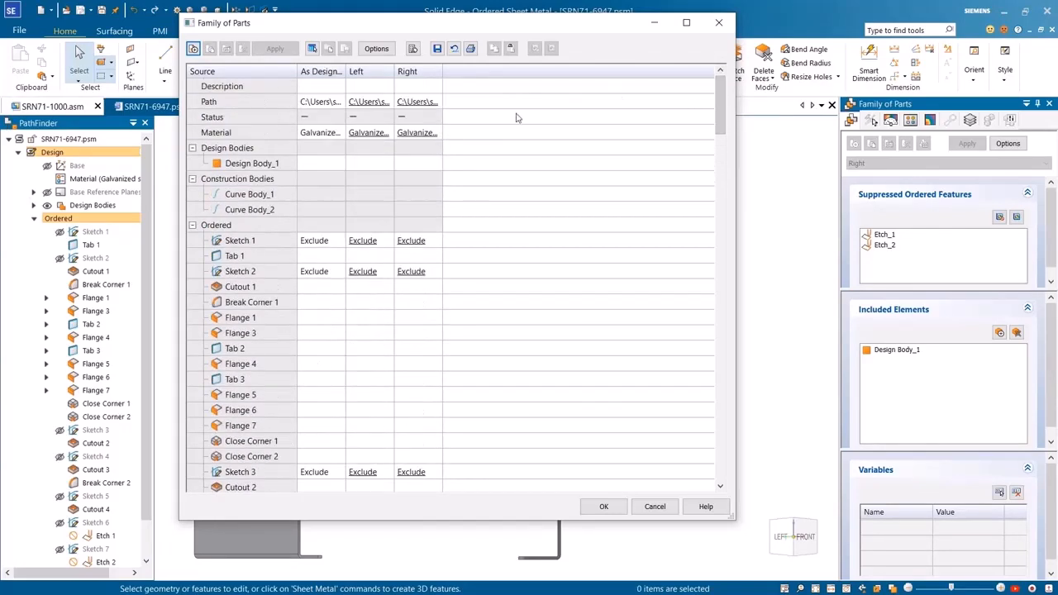
Set the Left member's material to stainless steel and the Right member's material to aluminum.
{"action": "left_click", "coordinate": [381, 132]}
{"action": "left_click", "coordinate": [388, 133]}
{"action": "left_click", "coordinate": [392, 157]}
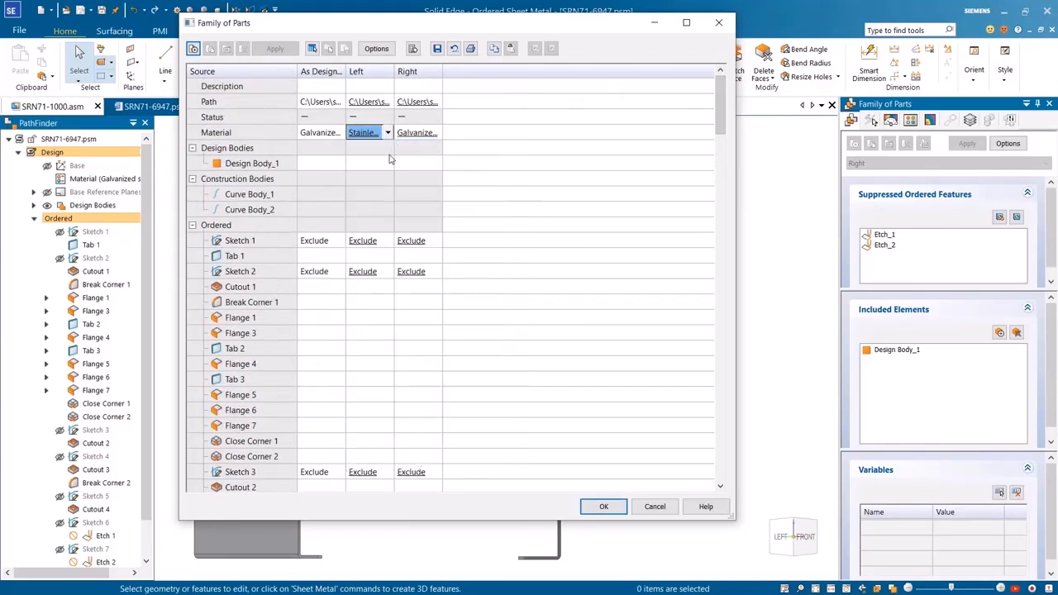
{"action": "left_click", "coordinate": [425, 133]}
{"action": "left_click", "coordinate": [435, 133]}
{"action": "left_click", "coordinate": [425, 158]}
Unsuppress Etch 1 for the Left member and Etch 2 for the Right member, and accept the table.
{"action": "left_click_drag", "start_coordinate": [718, 117], "coordinate": [718, 152]}
{"action": "left_click", "coordinate": [364, 364]}
{"action": "left_click", "coordinate": [387, 364]}
{"action": "left_click", "coordinate": [372, 388]}
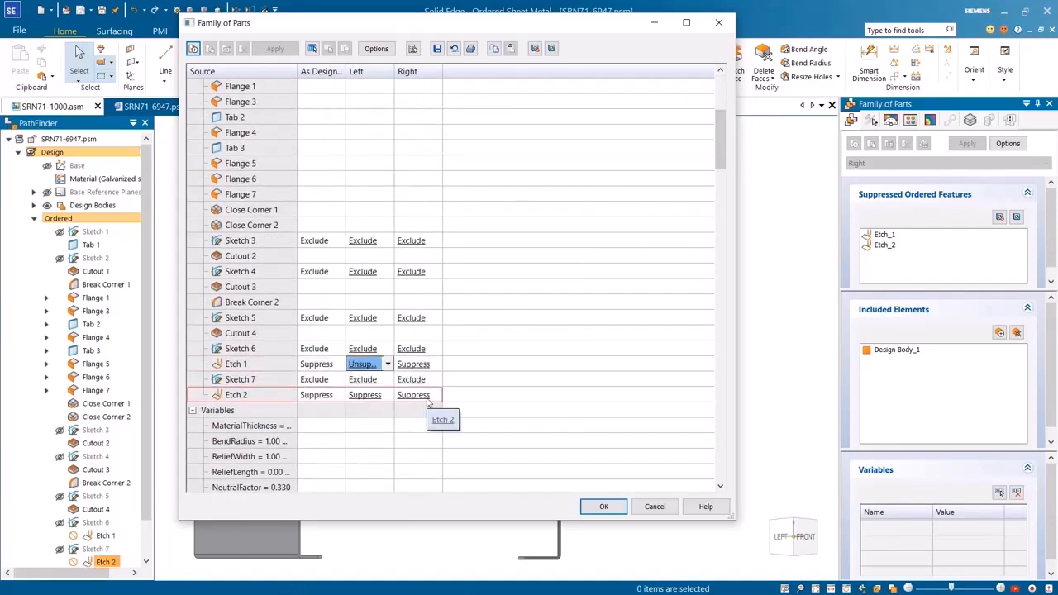
{"action": "left_click", "coordinate": [413, 394]}
{"action": "left_click", "coordinate": [436, 395]}
{"action": "left_click", "coordinate": [416, 420]}
{"action": "left_click", "coordinate": [603, 506]}
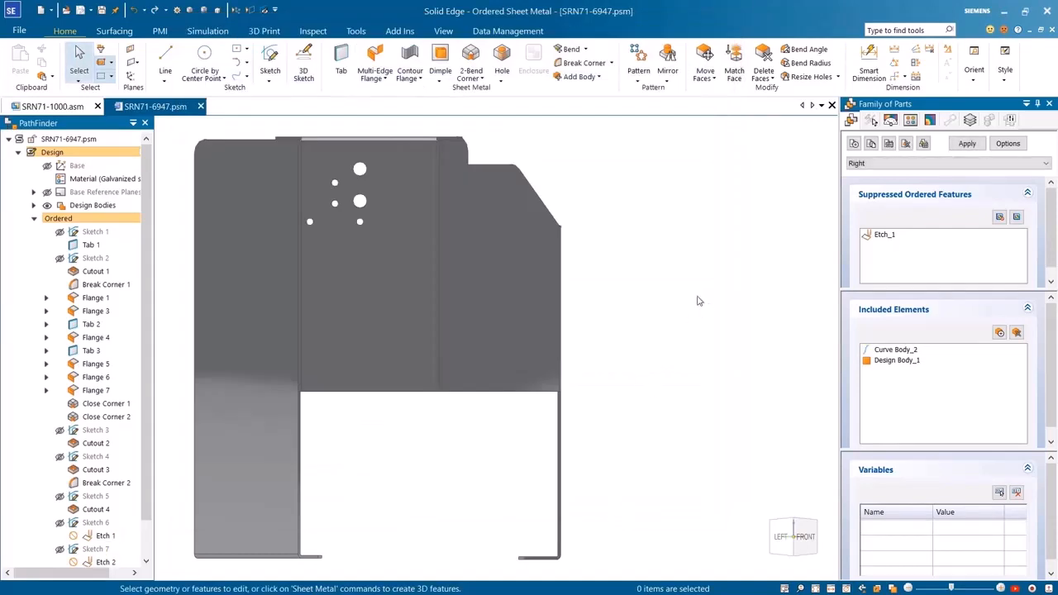
Preview the Left and Right members by applying each one to the model in turn.
{"action": "left_click", "coordinate": [897, 164]}
{"action": "left_click", "coordinate": [894, 177]}
{"action": "left_click", "coordinate": [966, 143]}
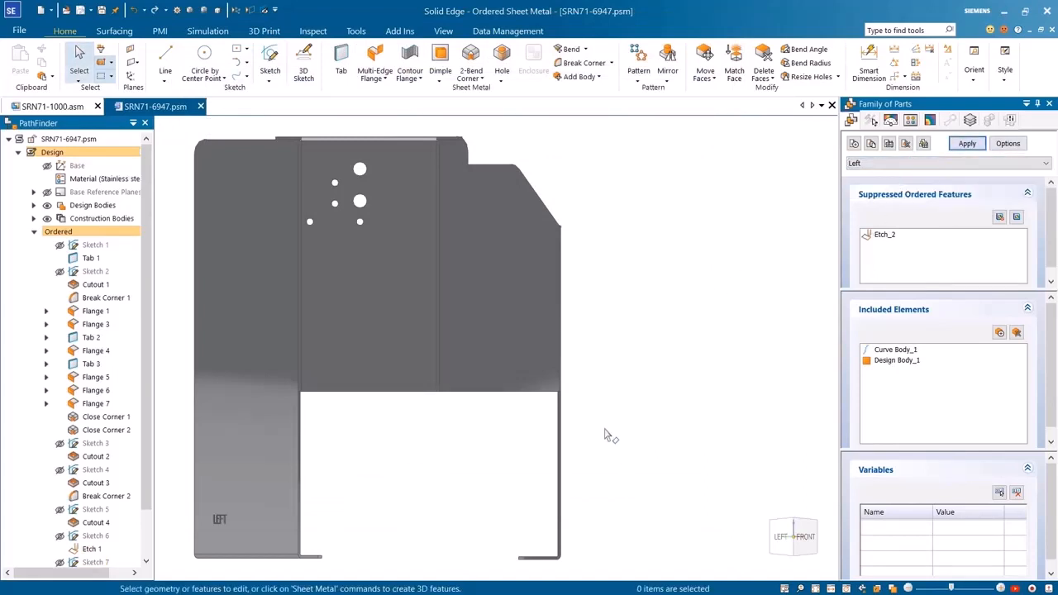
{"action": "left_click", "coordinate": [926, 163]}
{"action": "left_click", "coordinate": [894, 189]}
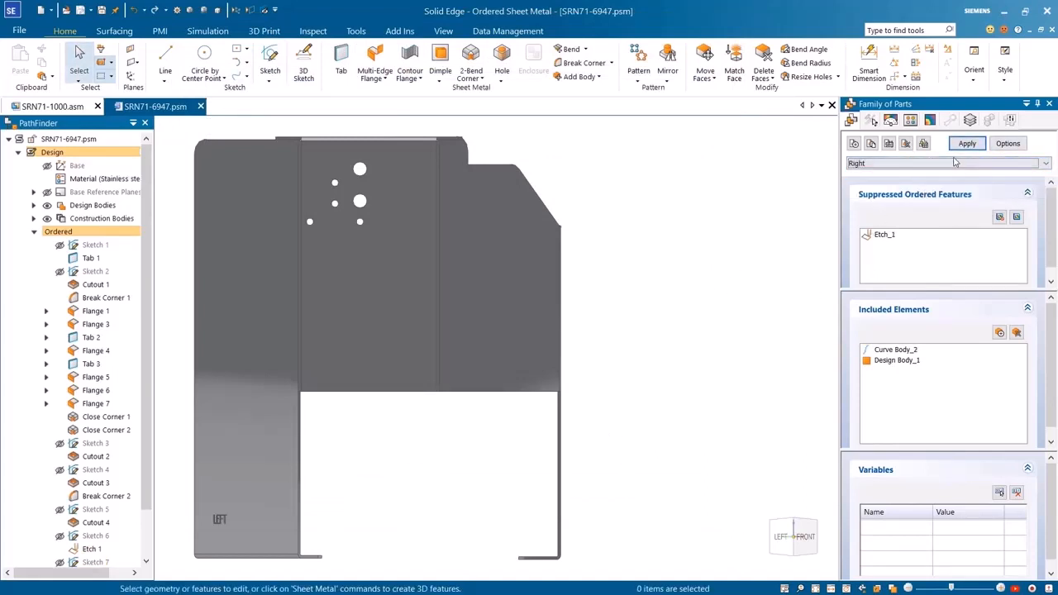
{"action": "left_click", "coordinate": [967, 143]}
Apply the As Designed member to the model and collapse Family of Parts.
{"action": "left_click", "coordinate": [925, 163]}
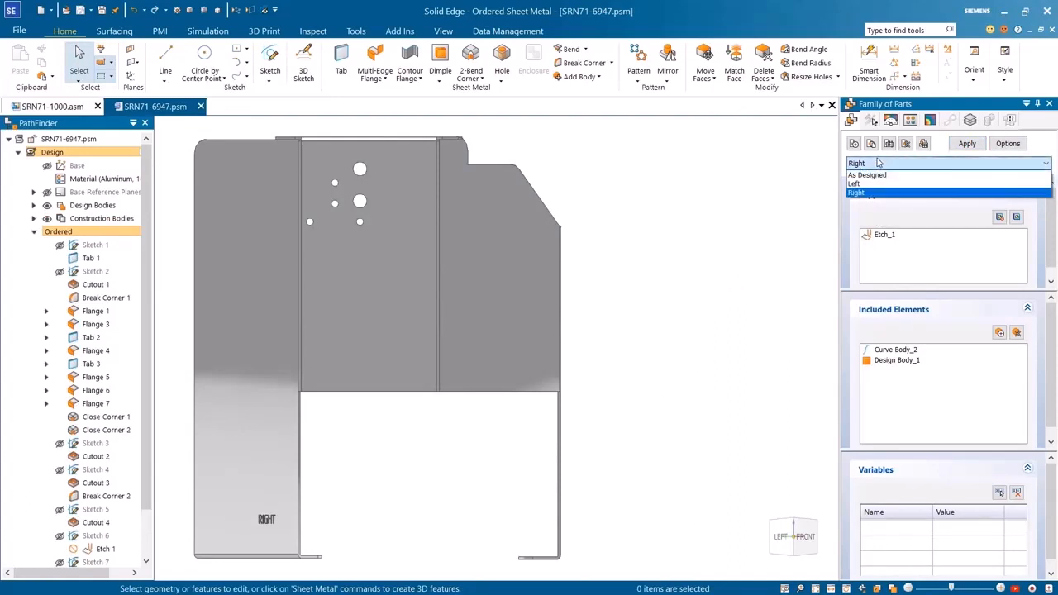
{"action": "left_click", "coordinate": [895, 176]}
{"action": "left_click", "coordinate": [966, 143]}
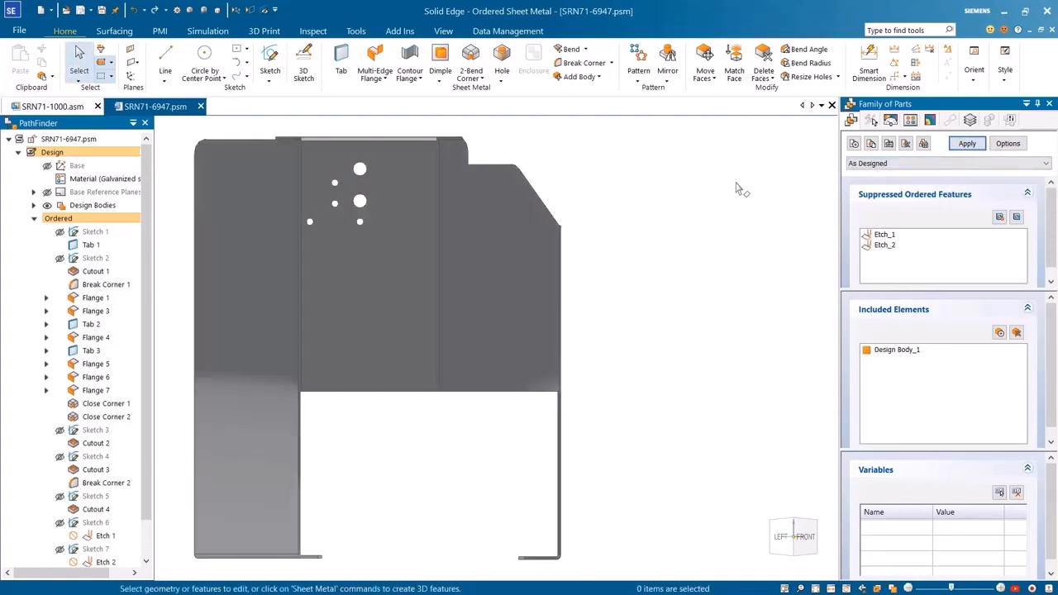
{"action": "left_click", "coordinate": [1037, 103]}
Start Resize Holes with face selection and select the four small holes in the centre panel.
{"action": "left_click", "coordinate": [837, 77]}
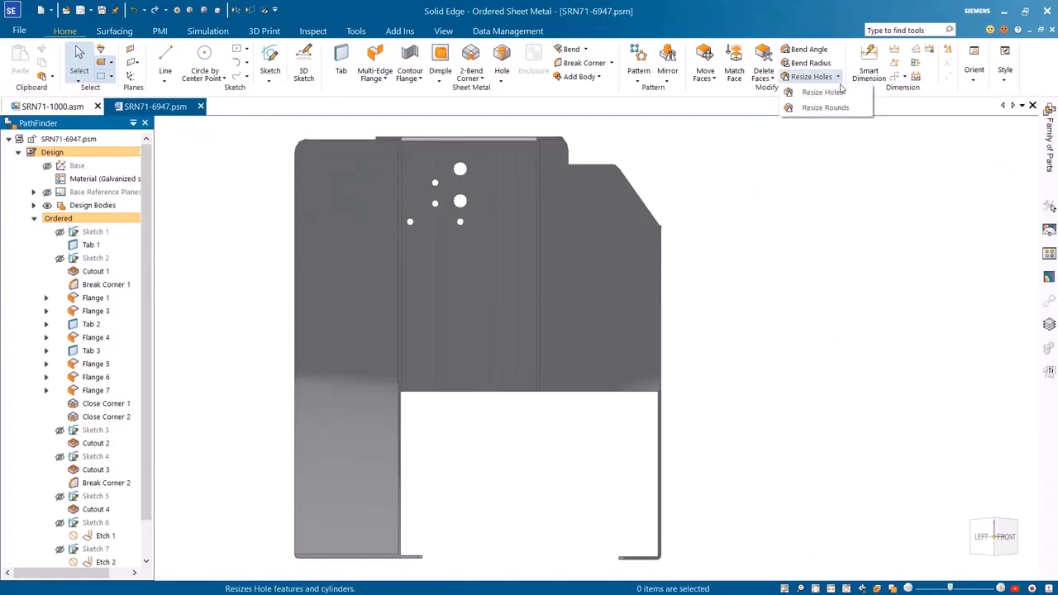
{"action": "left_click", "coordinate": [828, 91]}
{"action": "left_click", "coordinate": [248, 182]}
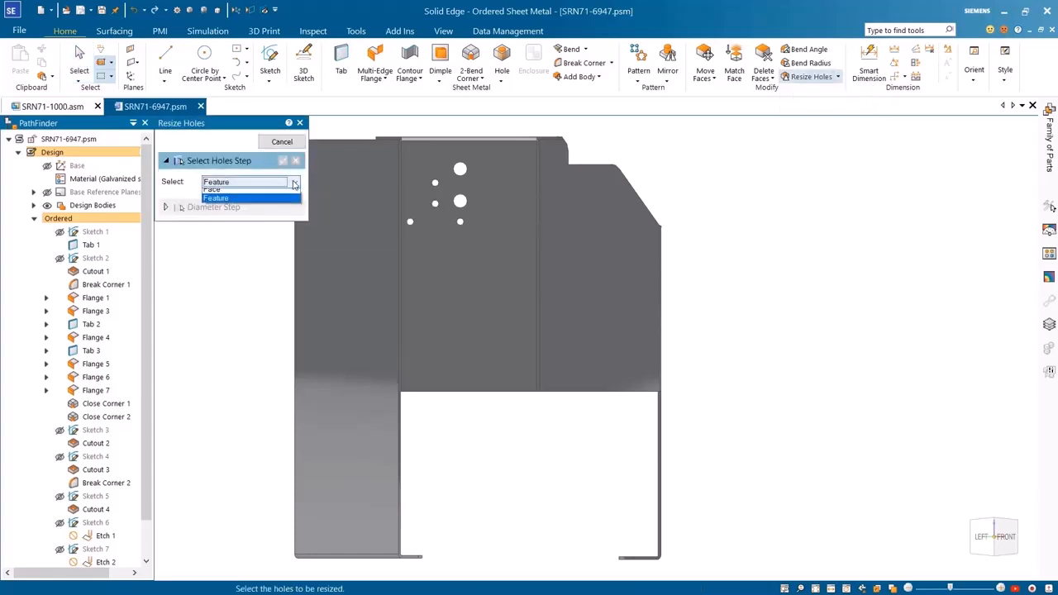
{"action": "left_click", "coordinate": [240, 197]}
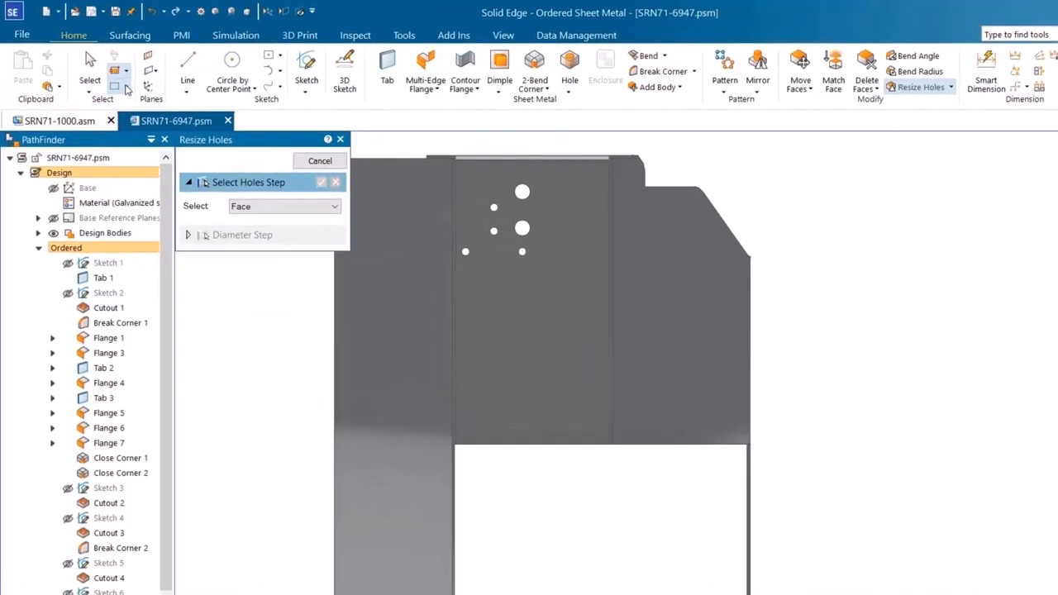
{"action": "left_click", "coordinate": [110, 75]}
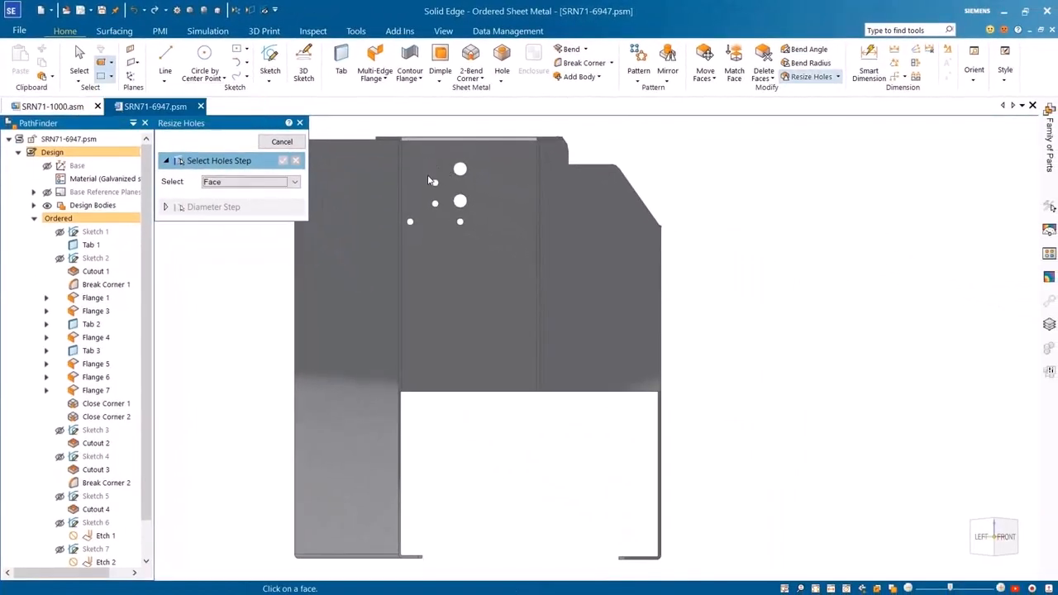
{"action": "mouse_move", "coordinate": [429, 172]}
{"action": "left_mouse_down"}
{"action": "mouse_move", "coordinate": [450, 204]}
{"action": "mouse_move", "coordinate": [409, 238]}
{"action": "mouse_move", "coordinate": [388, 203]}
{"action": "mouse_move", "coordinate": [426, 175]}
{"action": "left_mouse_up"}
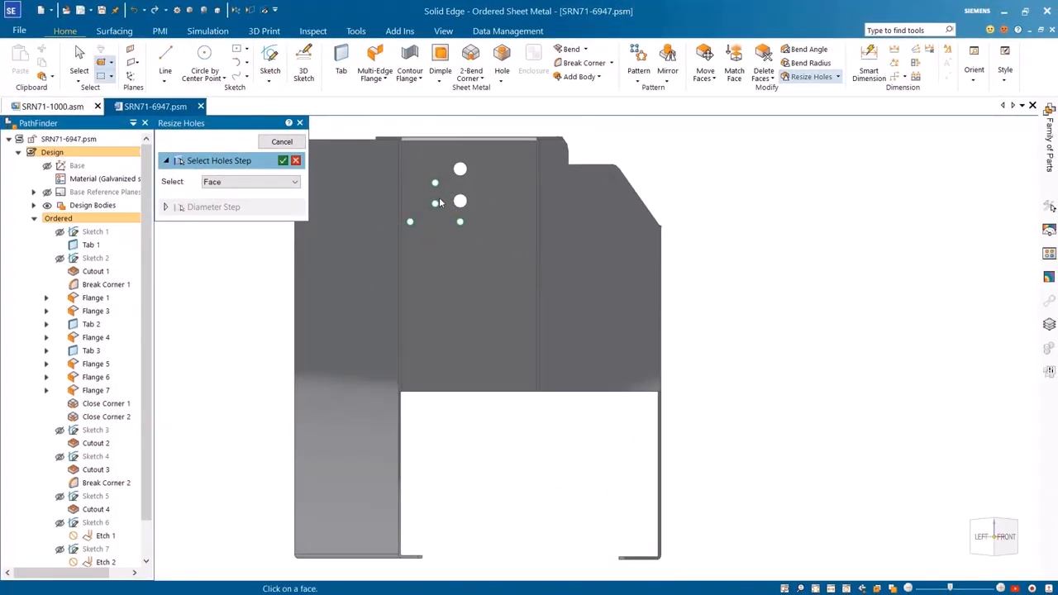
Resize the four selected holes to a new diameter of 0.30 in and finish the feature.
{"action": "left_click", "coordinate": [283, 161]}
{"action": "left_click", "coordinate": [254, 217]}
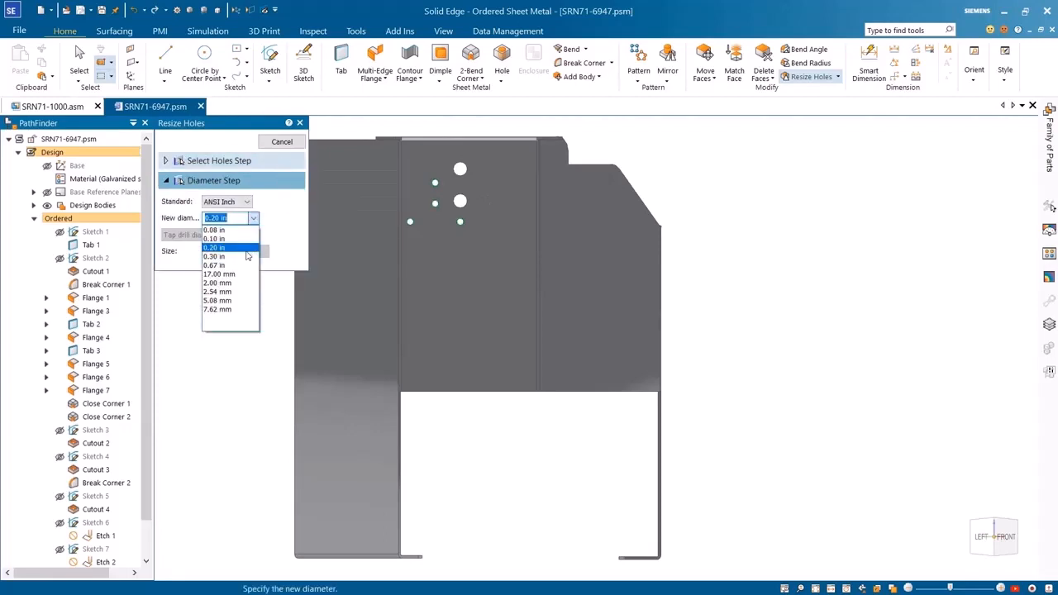
{"action": "left_click", "coordinate": [246, 256]}
{"action": "left_click", "coordinate": [281, 142]}
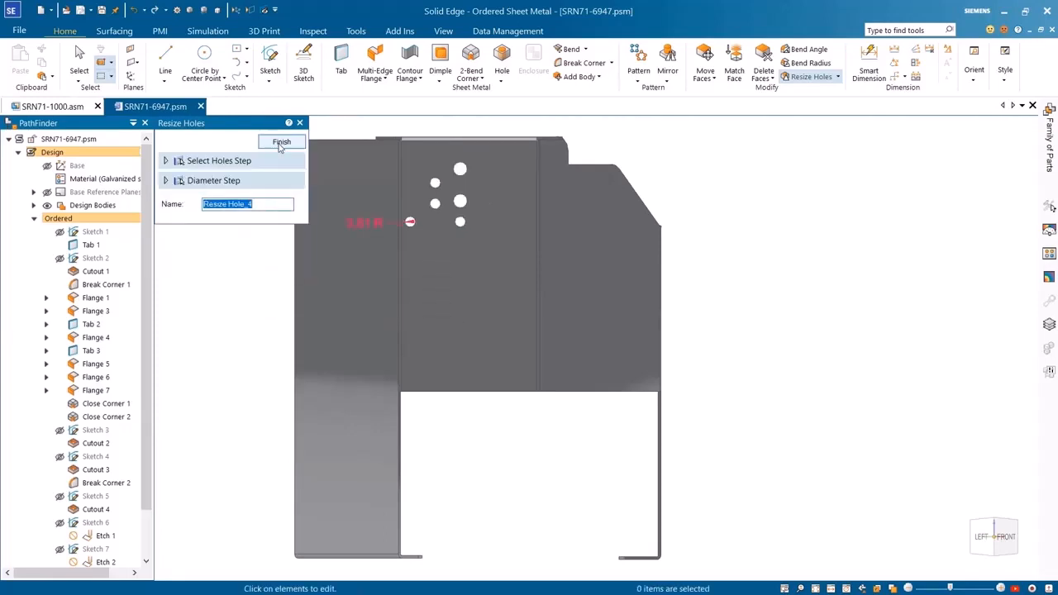
{"action": "left_click", "coordinate": [281, 143]}
{"action": "key", "text": "Escape"}
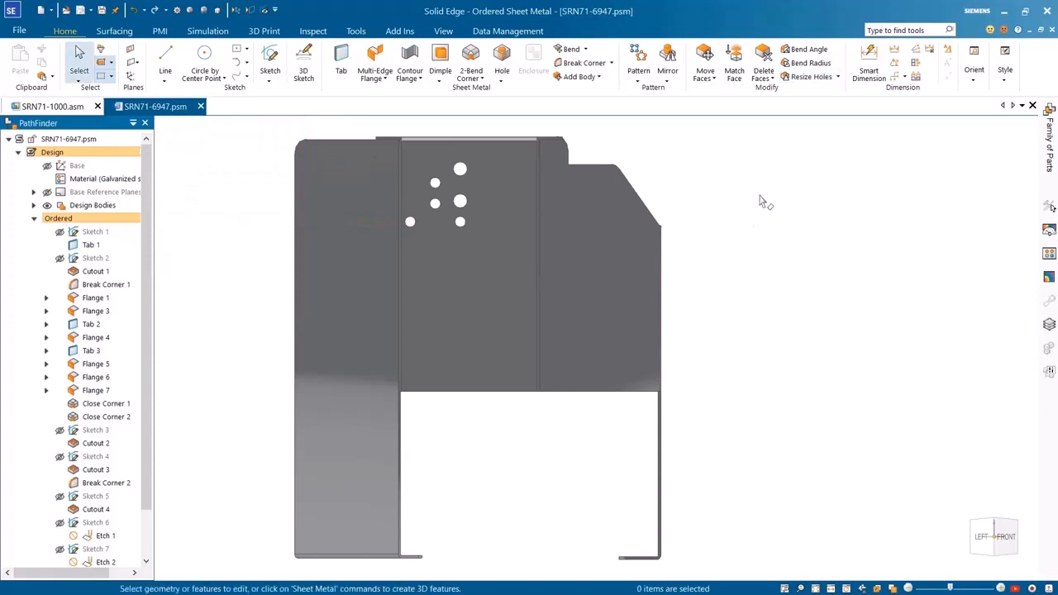
Save a mirrored copy of the part about the centre panel's planar face as a sheet metal document named Mirrored Part.
{"action": "left_click", "coordinate": [666, 80]}
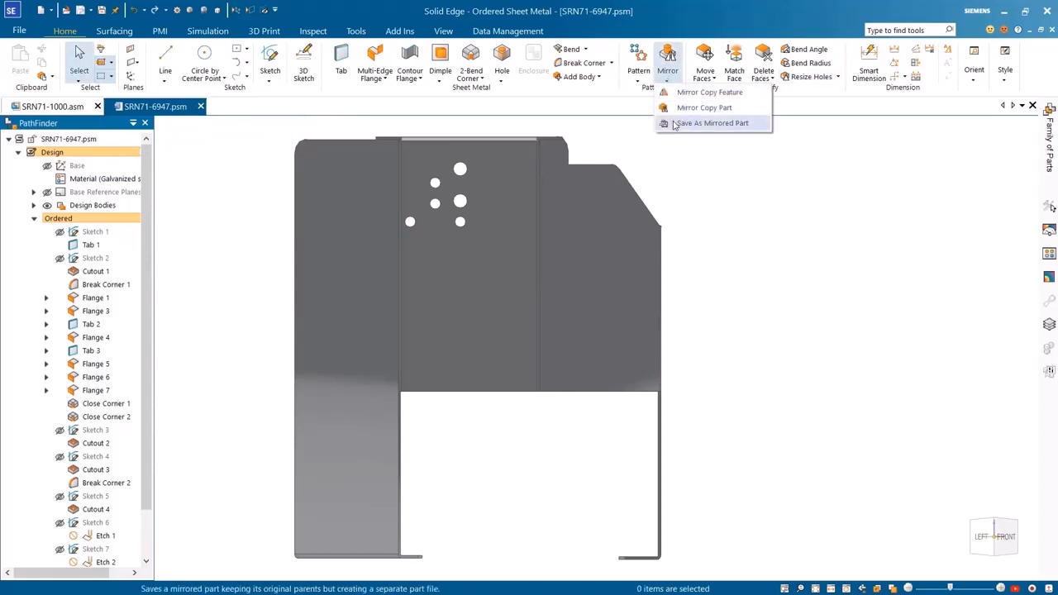
{"action": "left_click", "coordinate": [710, 123]}
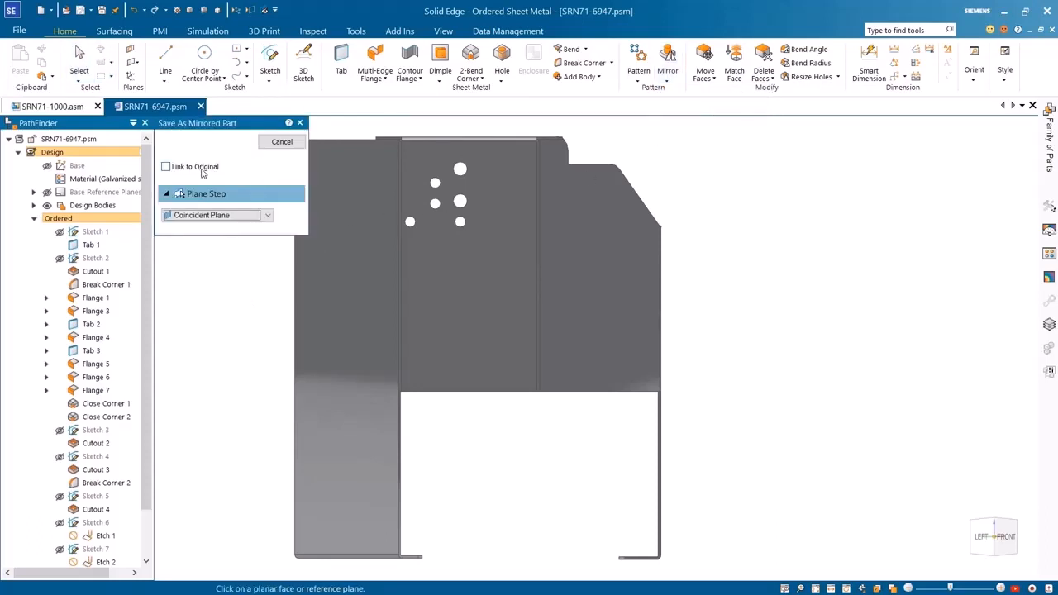
{"action": "left_click", "coordinate": [483, 269]}
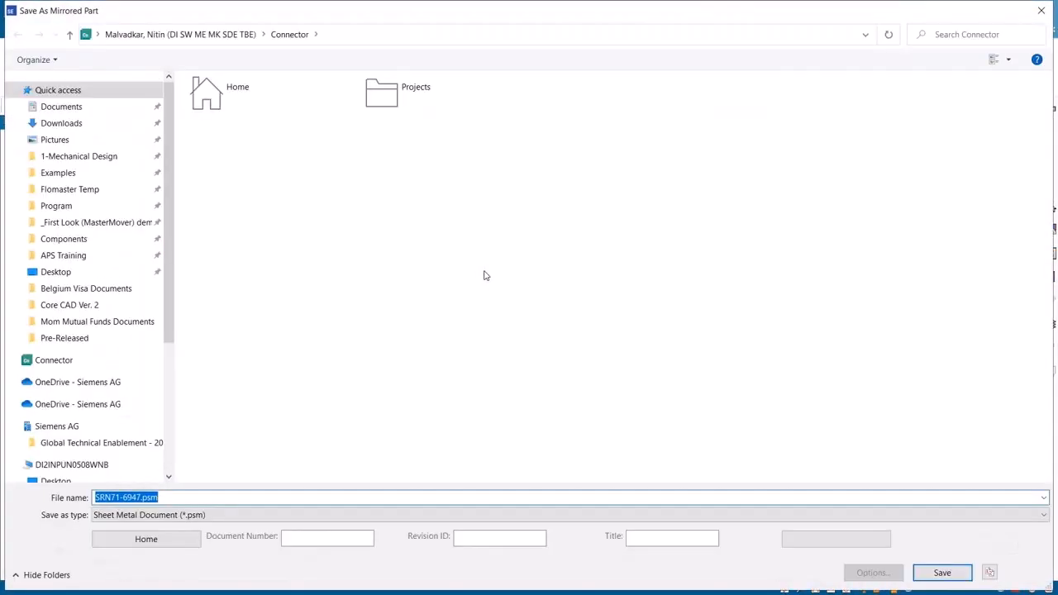
{"action": "type", "text": "Mirrored Part"}
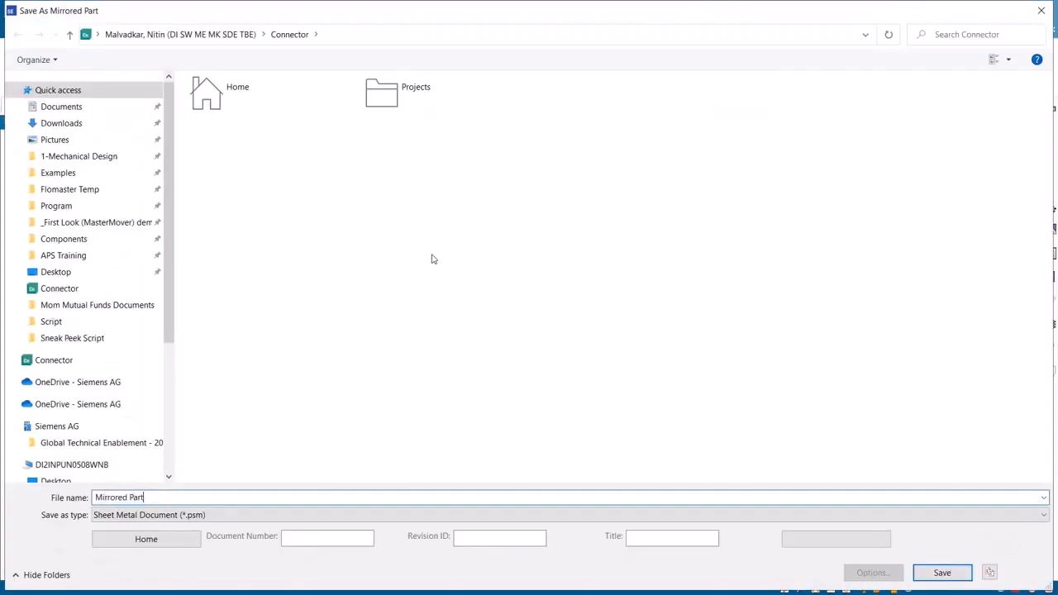
{"action": "left_click", "coordinate": [950, 574]}
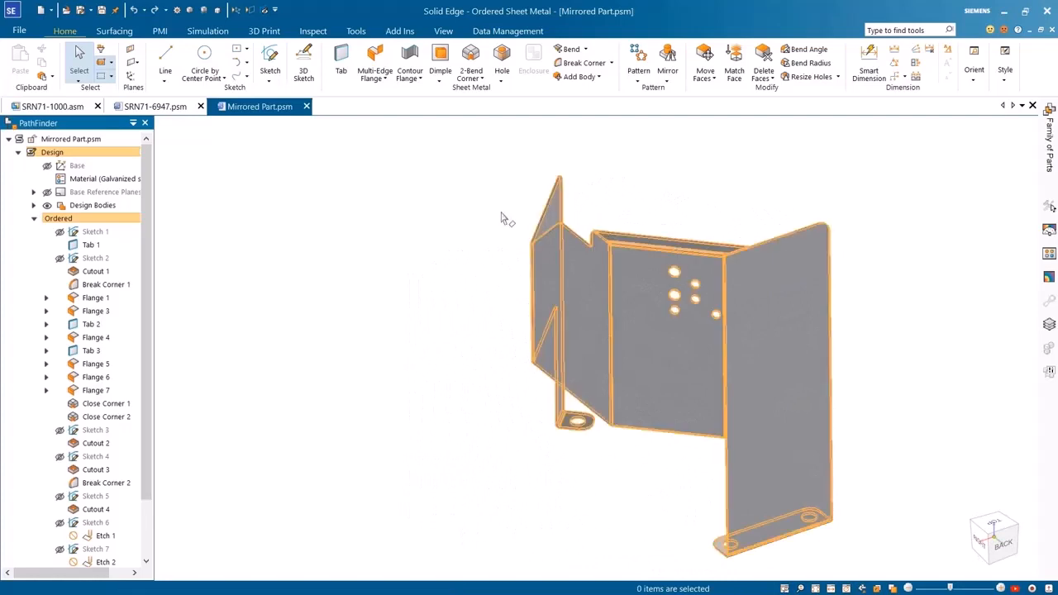
{"action": "left_click_drag", "start_coordinate": [149, 256], "coordinate": [189, 229]}
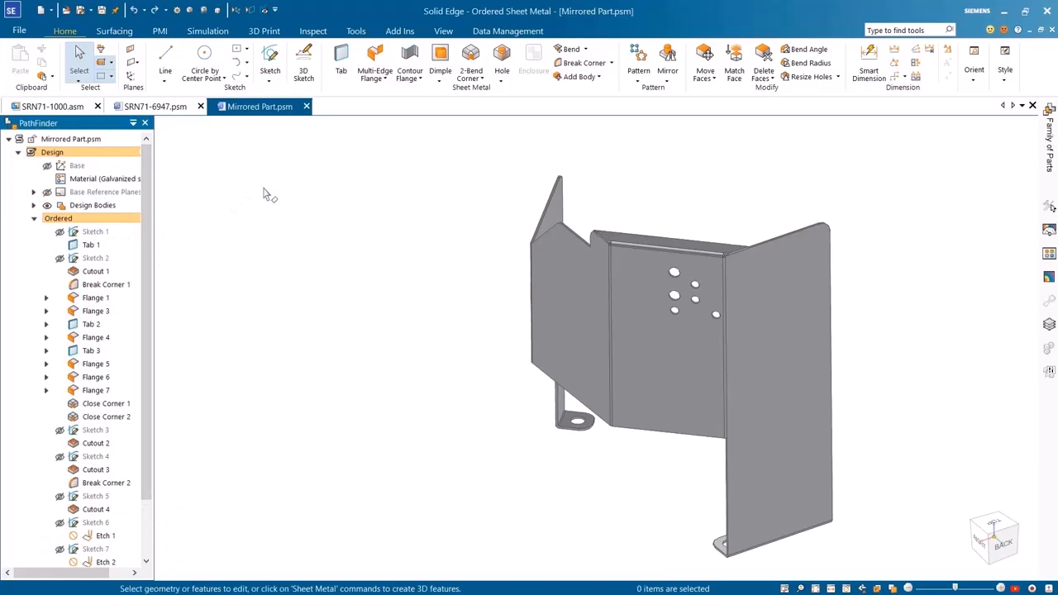
Switch Mirrored Part to the Flatten model to inspect its flat pattern, and return to the Ordered model.
{"action": "left_click", "coordinate": [355, 30]}
{"action": "left_click", "coordinate": [72, 50]}
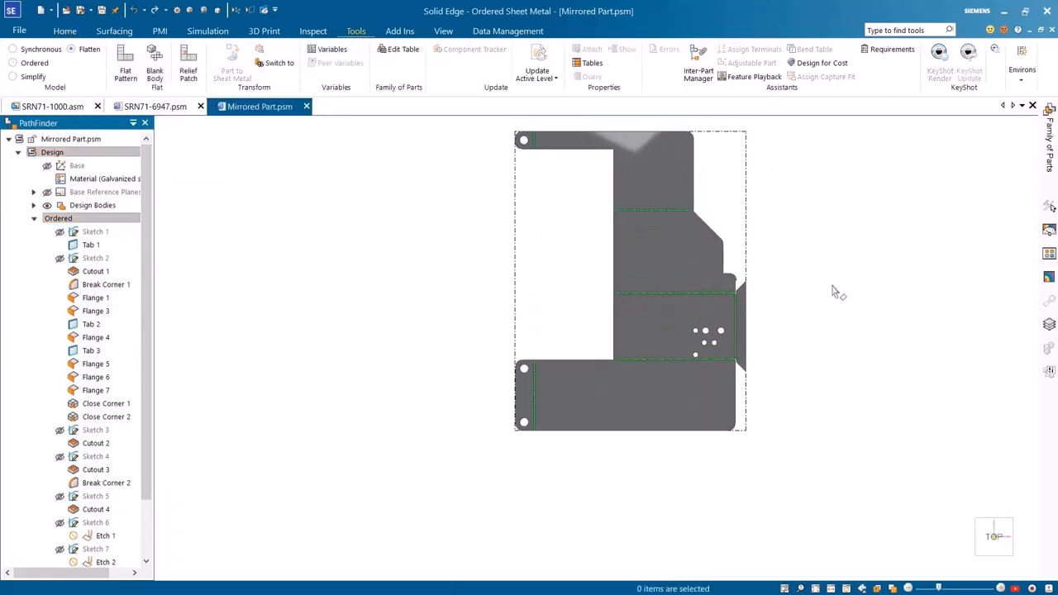
{"action": "scroll", "coordinate": [832, 299], "scroll_direction": "up", "scroll_amount": 3}
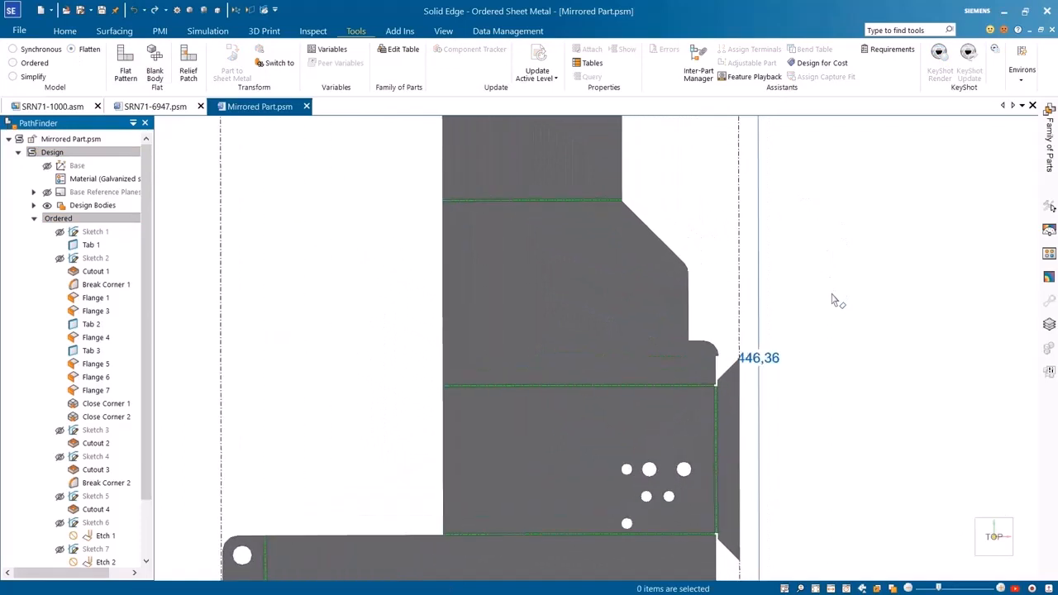
{"action": "scroll", "coordinate": [832, 299], "scroll_direction": "down", "scroll_amount": 3}
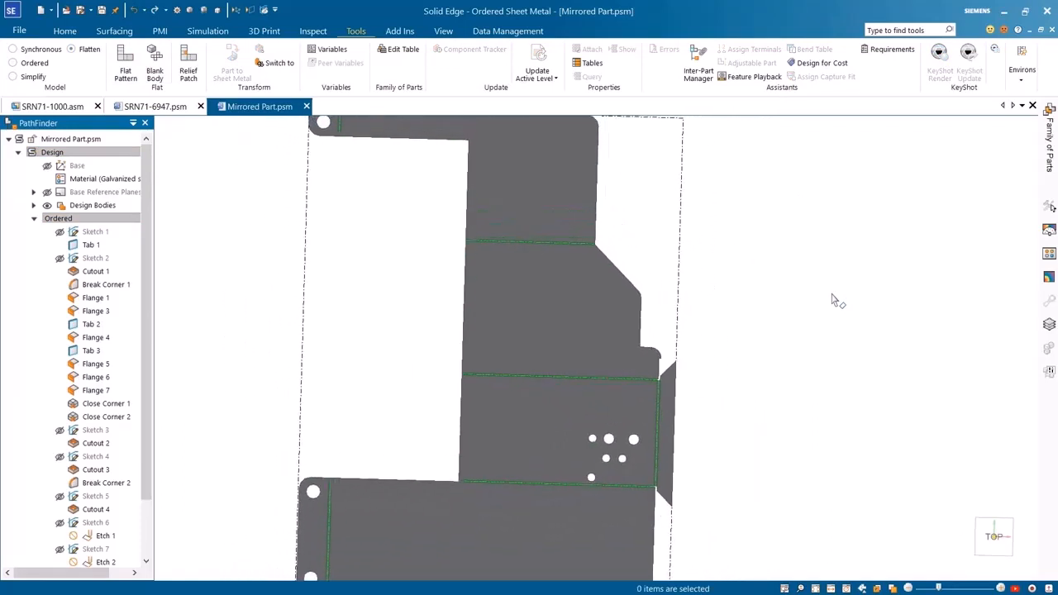
{"action": "left_click", "coordinate": [995, 543]}
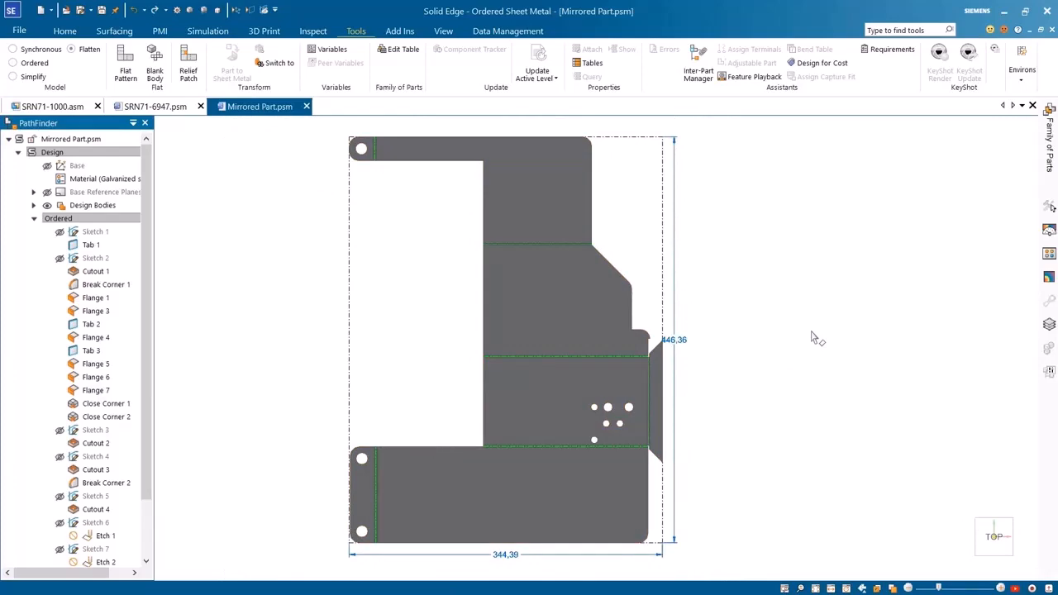
{"action": "left_click", "coordinate": [35, 63]}
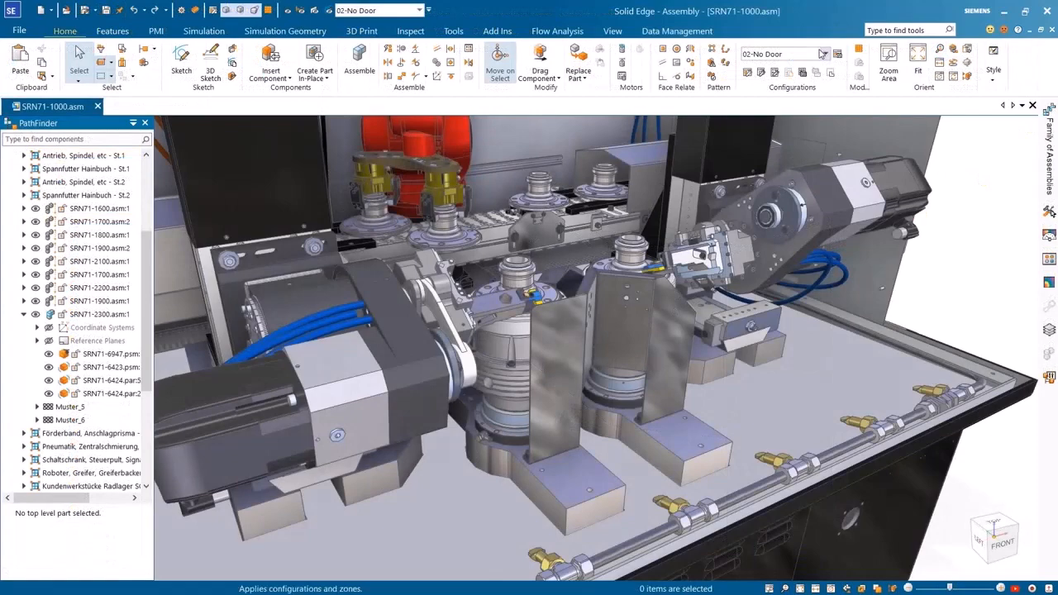
Apply the 05-Routing configuration to the SRN71-1000 assembly and enter the XpresRoute environment.
{"action": "left_click", "coordinate": [824, 54]}
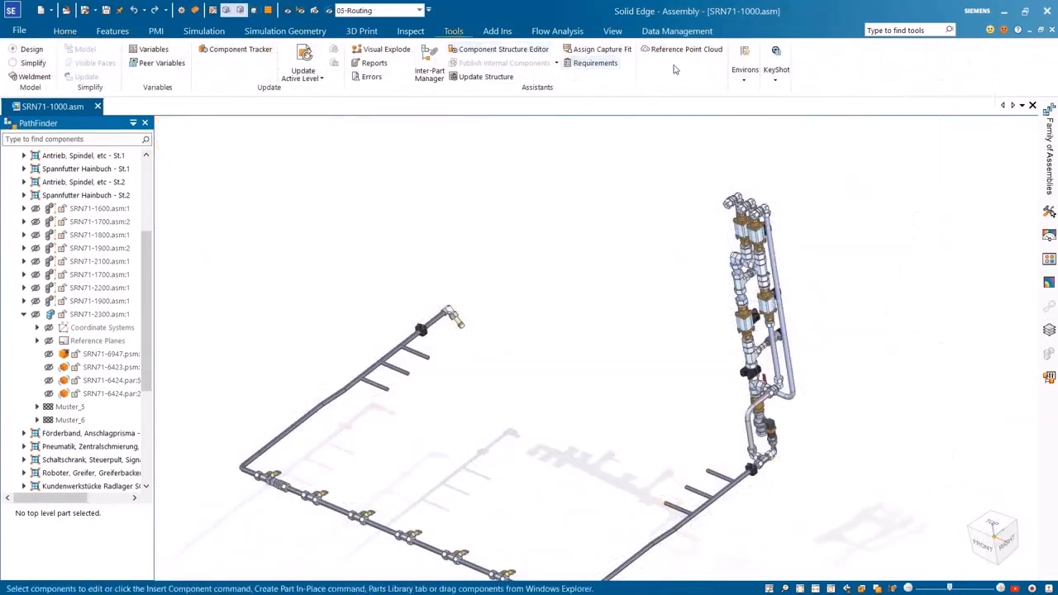
{"action": "left_click", "coordinate": [744, 70]}
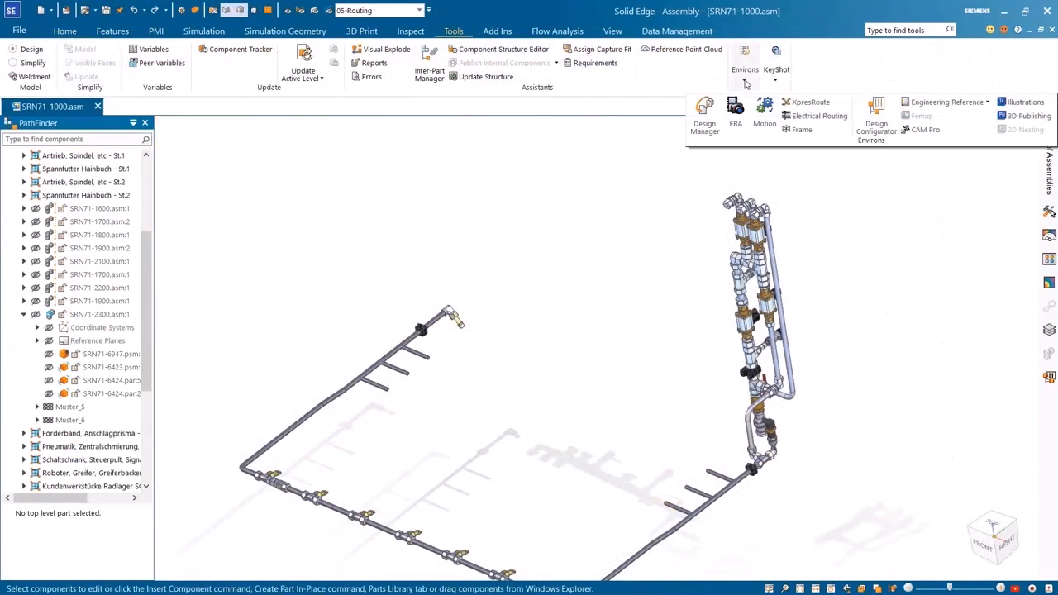
{"action": "left_click", "coordinate": [808, 102]}
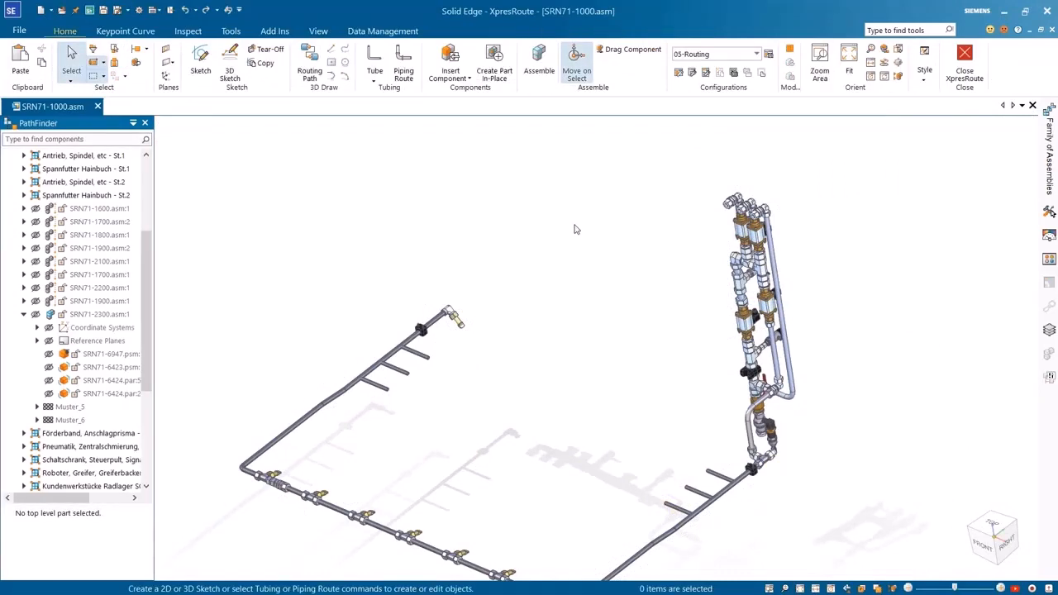
Turn on the clipping planes to section the pipe run with the three side branches.
{"action": "scroll", "coordinate": [577, 229], "scroll_direction": "up", "scroll_amount": 5}
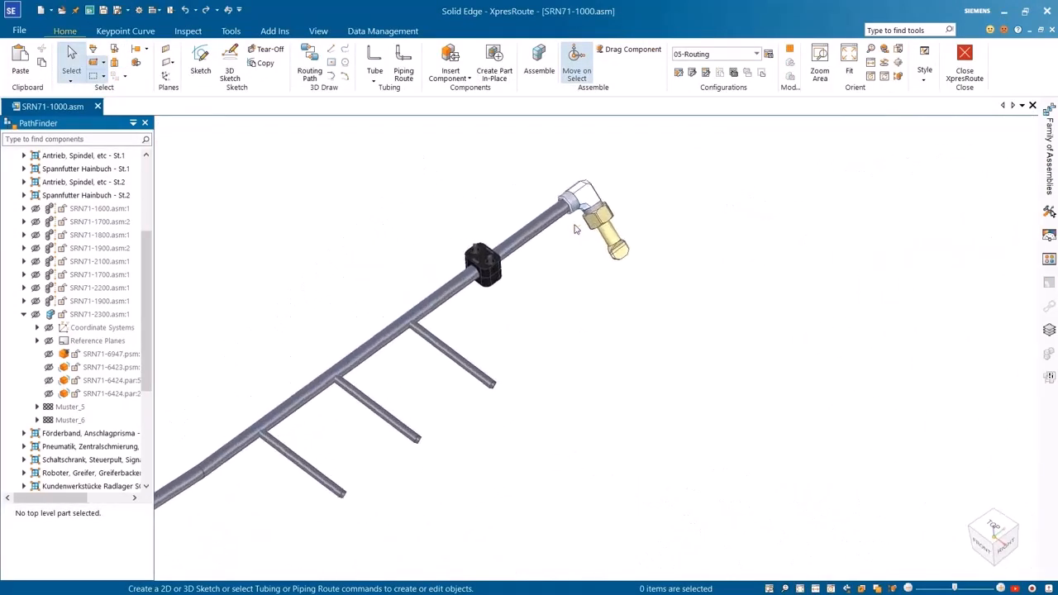
{"action": "scroll", "coordinate": [577, 229], "scroll_direction": "up", "scroll_amount": 1}
{"action": "left_click", "coordinate": [318, 31]}
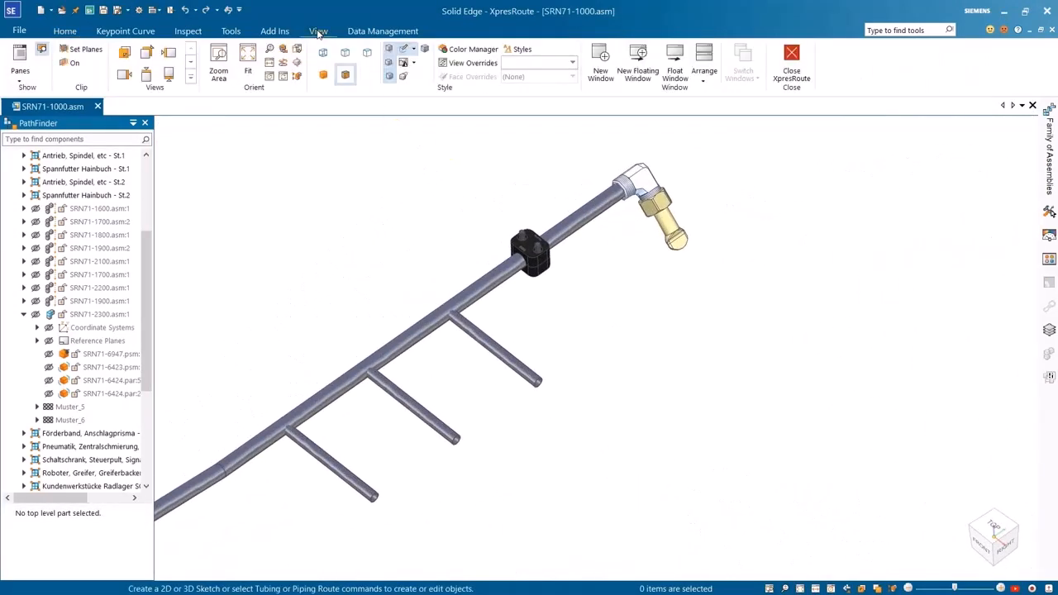
{"action": "left_click", "coordinate": [74, 64]}
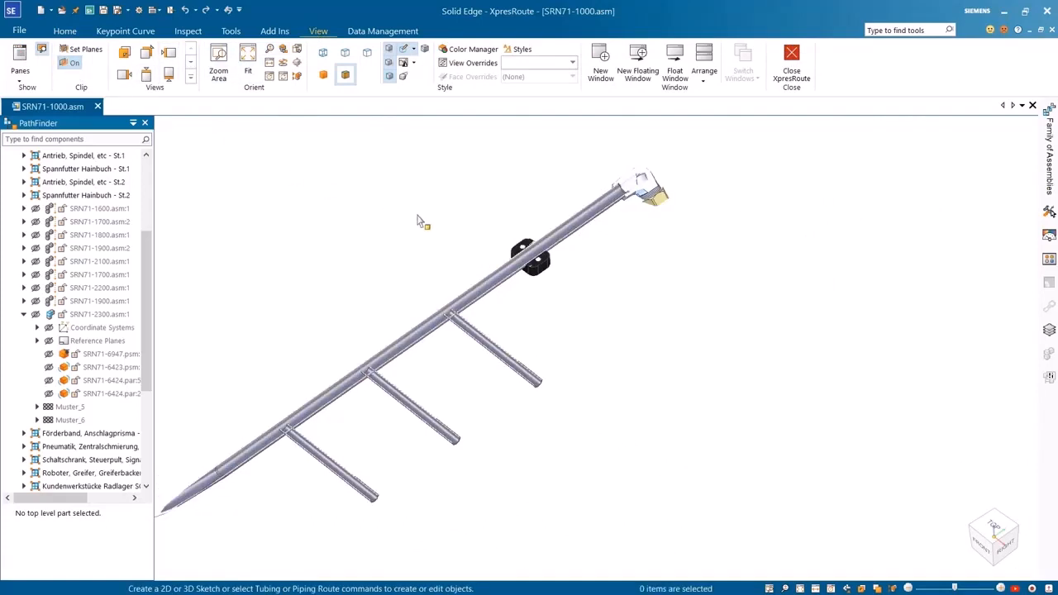
{"action": "left_click", "coordinate": [64, 30]}
Trim the three side branch tubes against the main tube, using the main tube as primary and the branches as secondary tubes.
{"action": "scroll", "coordinate": [545, 420], "scroll_direction": "up", "scroll_amount": 3}
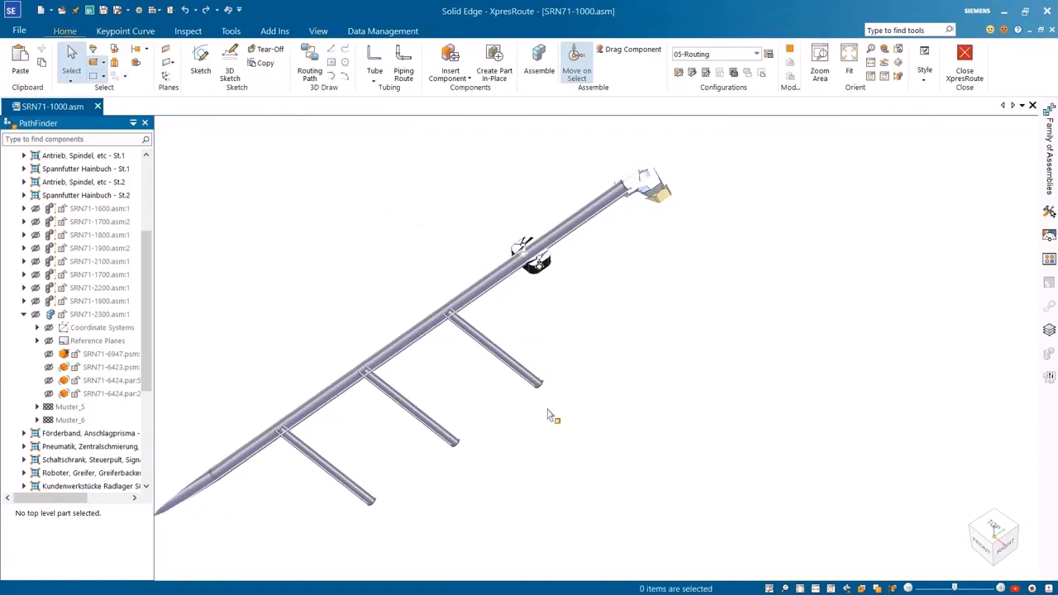
{"action": "scroll", "coordinate": [545, 420], "scroll_direction": "up", "scroll_amount": 2}
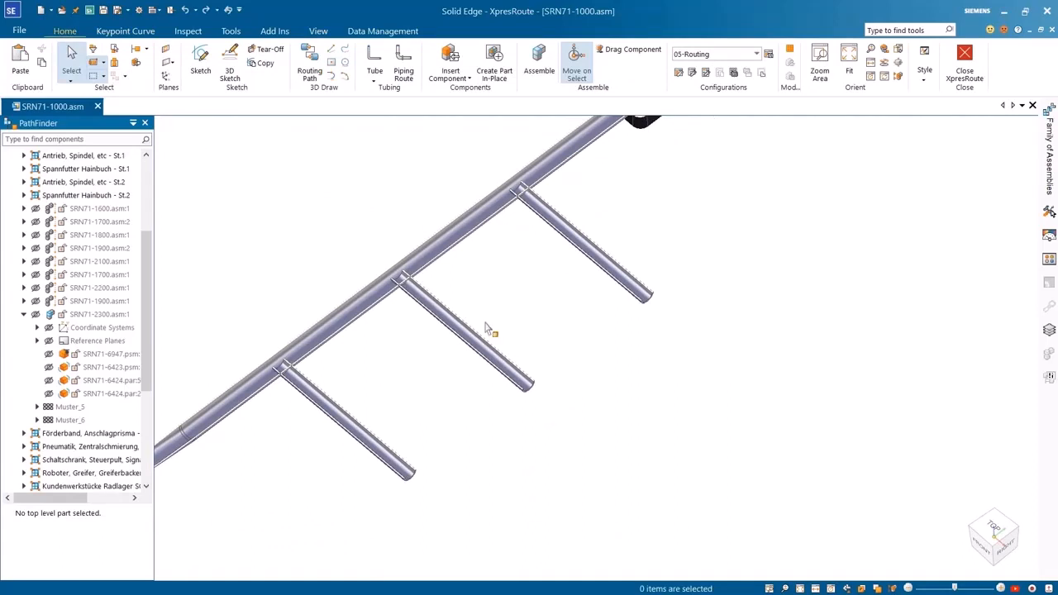
{"action": "left_click", "coordinate": [374, 80]}
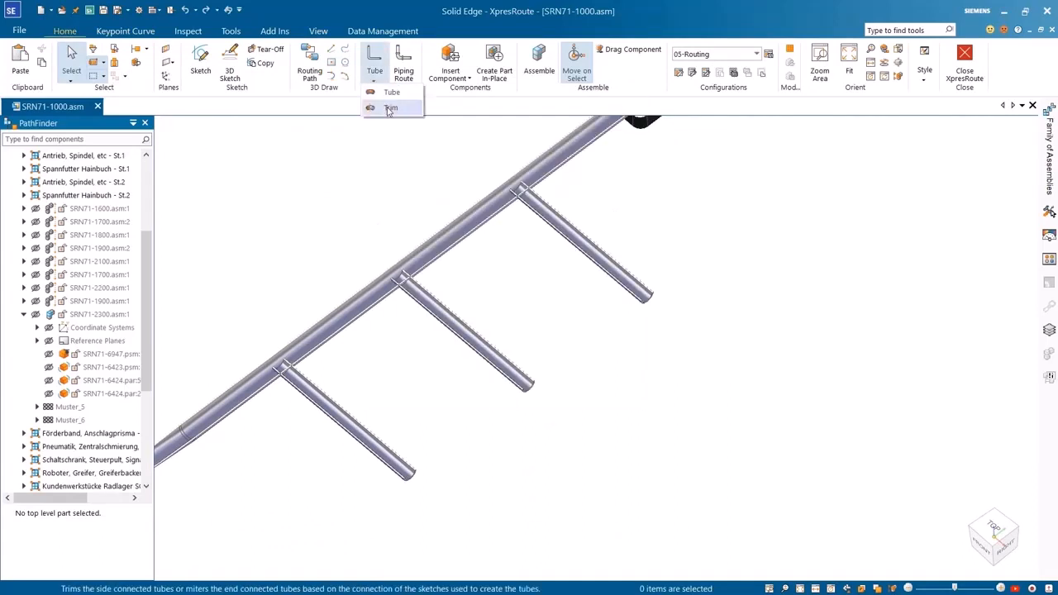
{"action": "left_click", "coordinate": [389, 110]}
{"action": "left_click", "coordinate": [471, 230]}
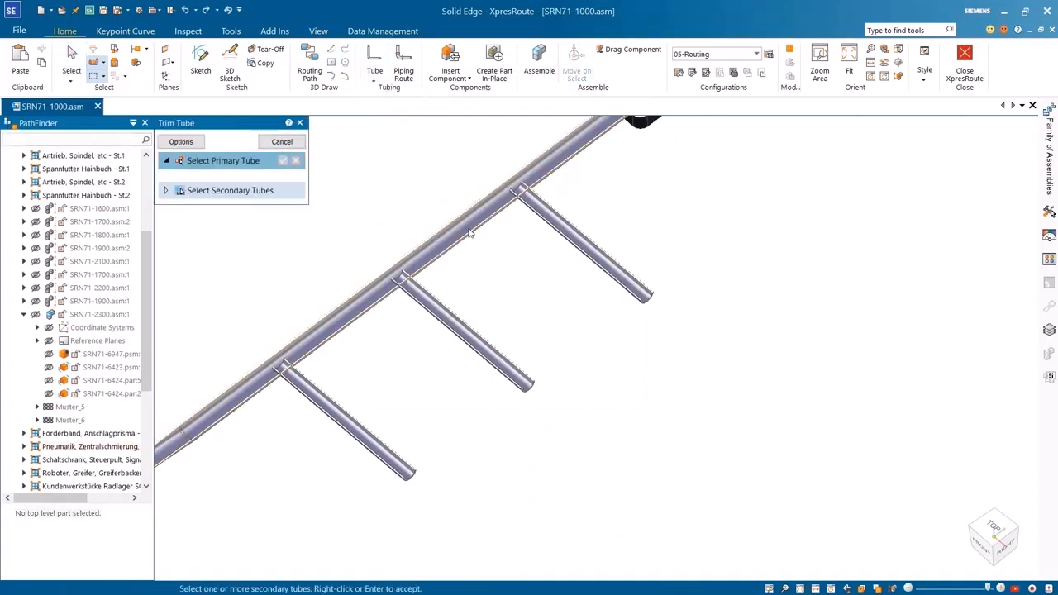
{"action": "left_click", "coordinate": [225, 185]}
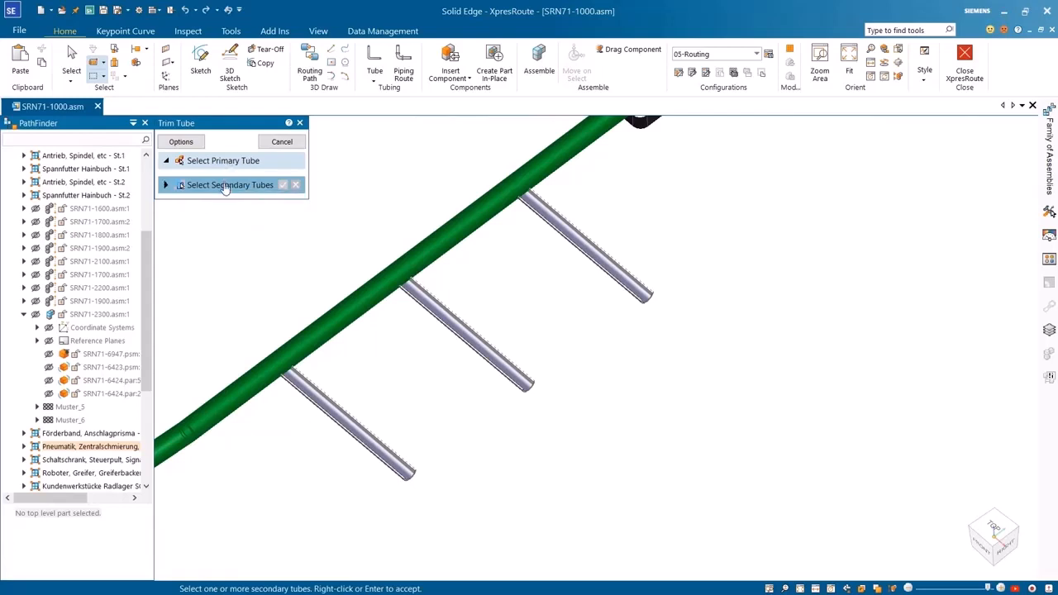
{"action": "mouse_move", "coordinate": [428, 281]}
{"action": "left_mouse_down"}
{"action": "mouse_move", "coordinate": [427, 333]}
{"action": "mouse_move", "coordinate": [734, 399]}
{"action": "left_mouse_up"}
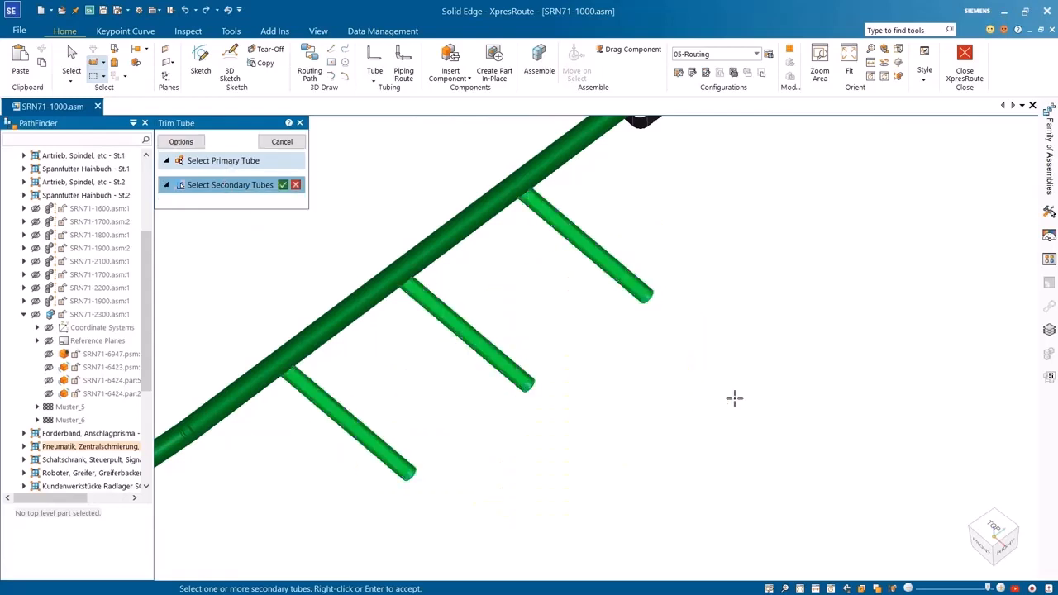
{"action": "left_click", "coordinate": [283, 186]}
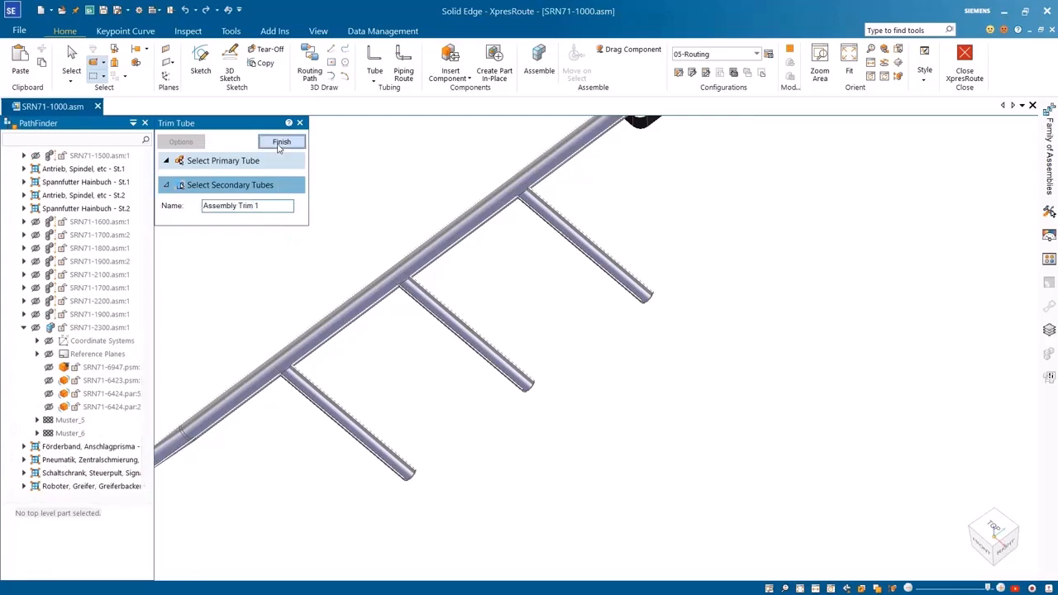
{"action": "left_click", "coordinate": [281, 145]}
{"action": "scroll", "coordinate": [545, 349], "scroll_direction": "up", "scroll_amount": 3}
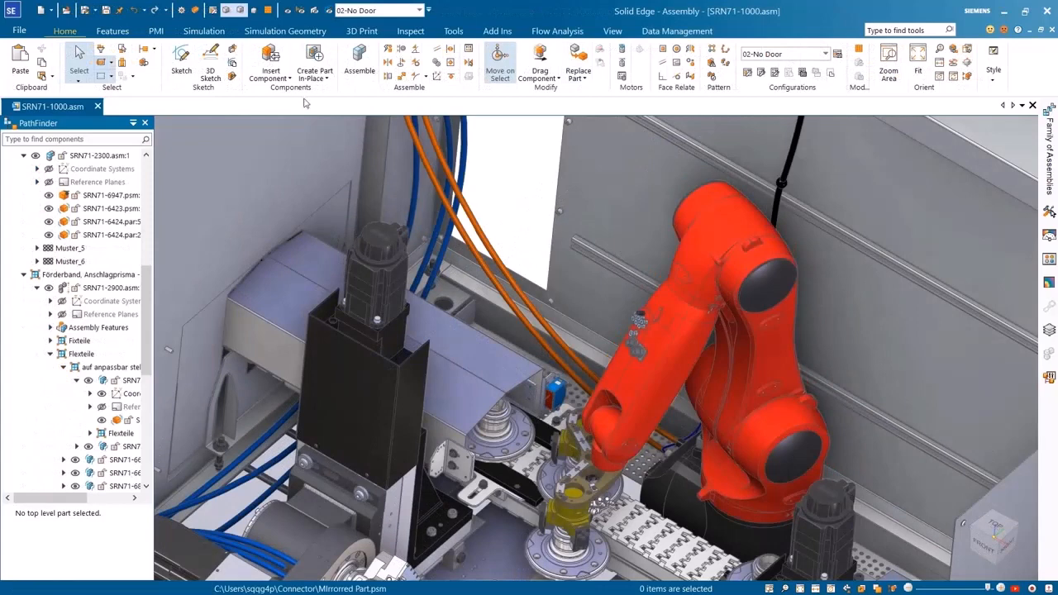
Open the recent document SRN71-6487.psm, show its construction bodies and expand the Solid Bodies group.
{"action": "left_click", "coordinate": [120, 10]}
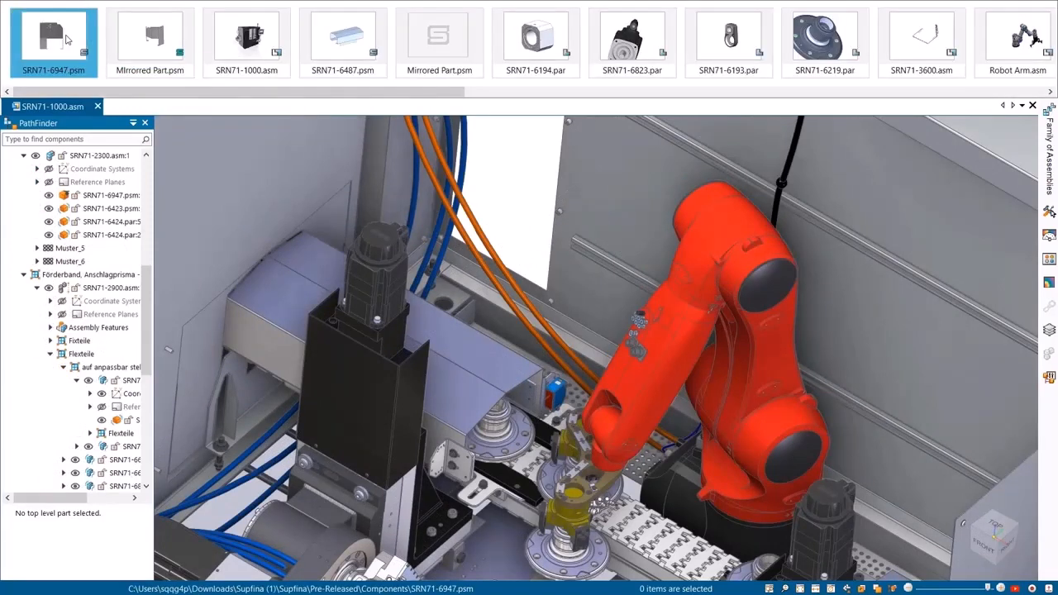
{"action": "left_click", "coordinate": [357, 46]}
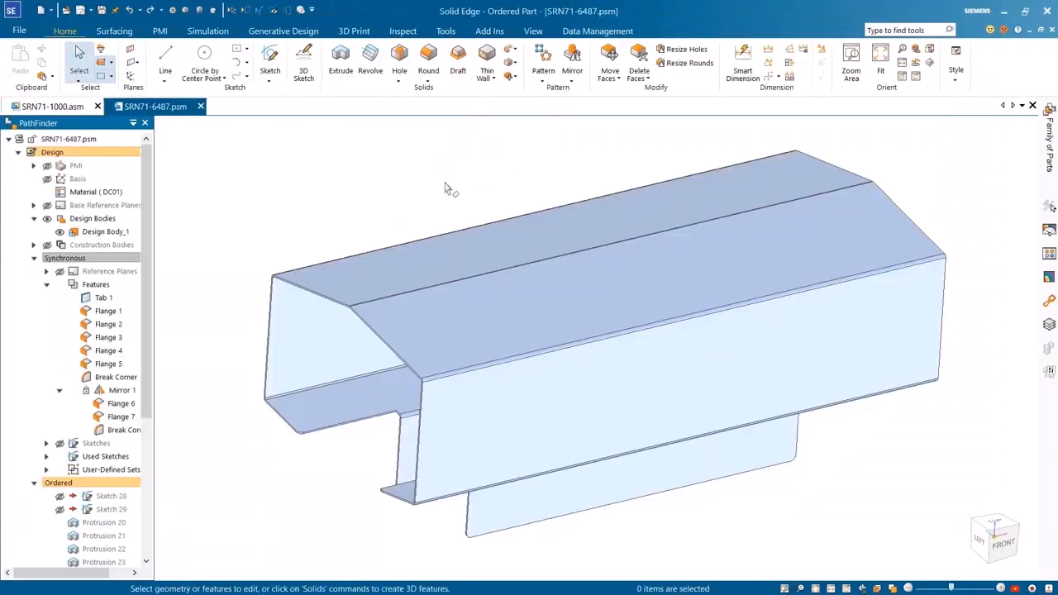
{"action": "left_click", "coordinate": [47, 245]}
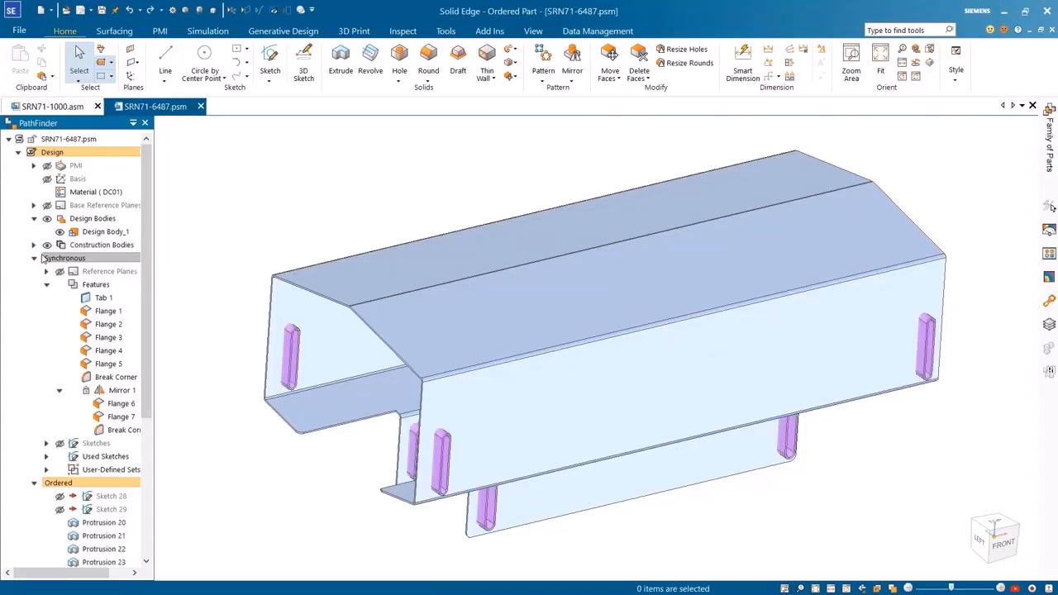
{"action": "left_click", "coordinate": [46, 259]}
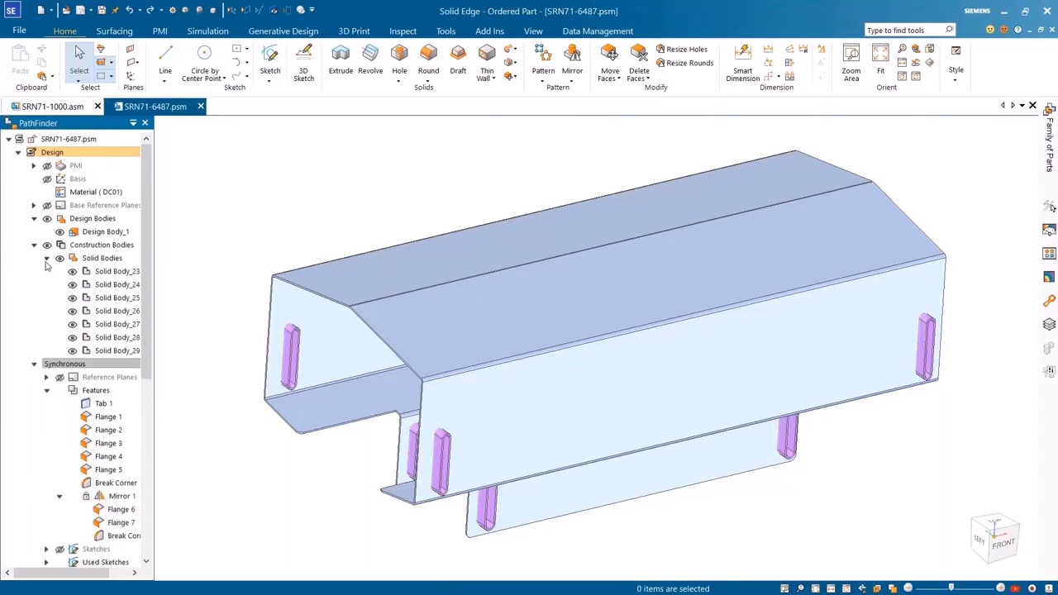
Set up a Subtract with Design Body_1 as the target and Solid Body_23 through Solid Body_29 as the tools.
{"action": "left_click", "coordinate": [515, 77]}
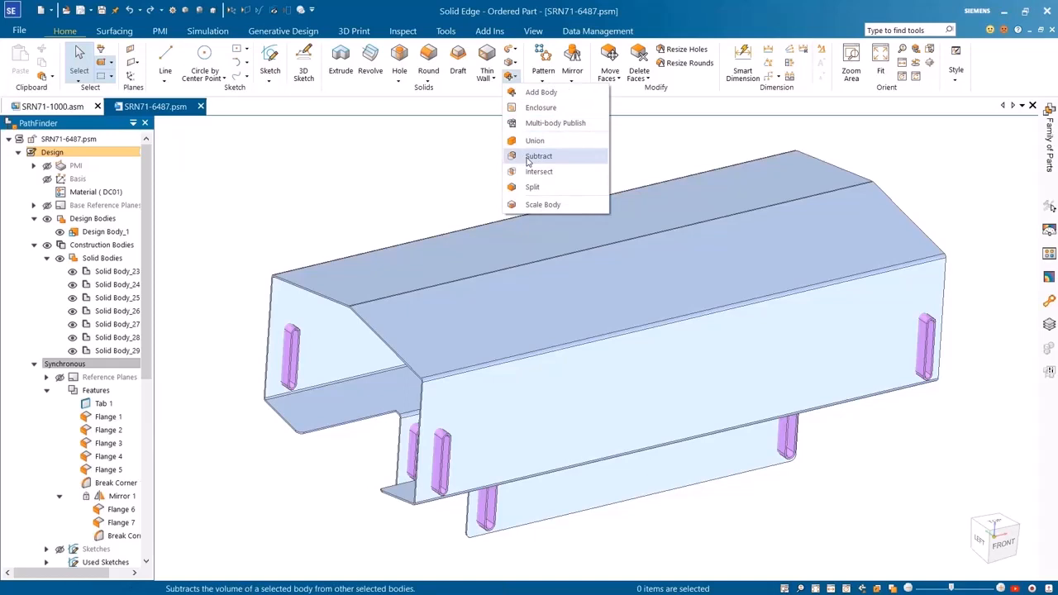
{"action": "left_click", "coordinate": [537, 156]}
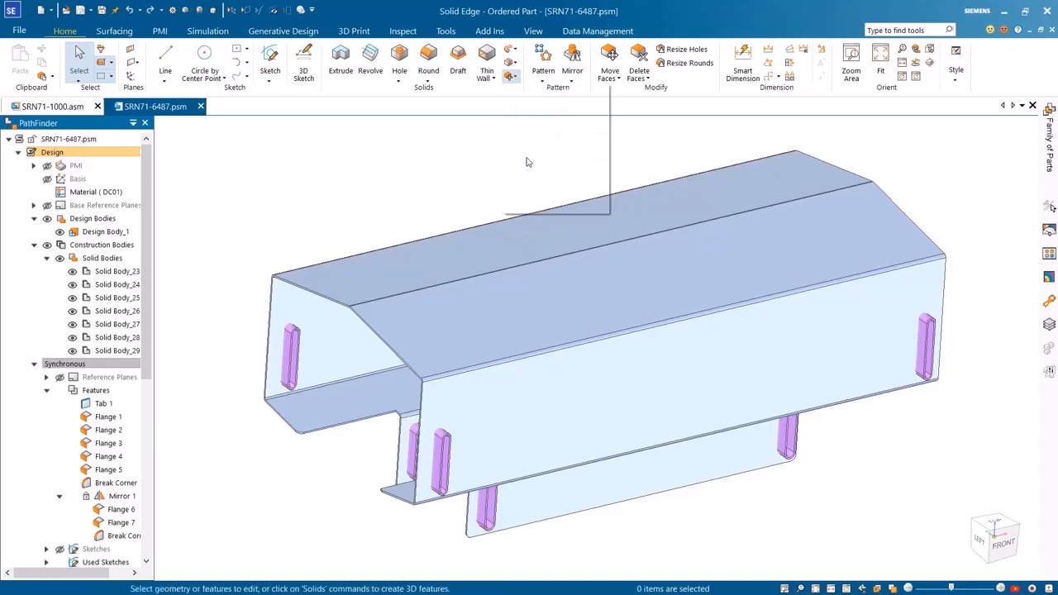
{"action": "left_click", "coordinate": [541, 255]}
{"action": "left_click", "coordinate": [283, 162]}
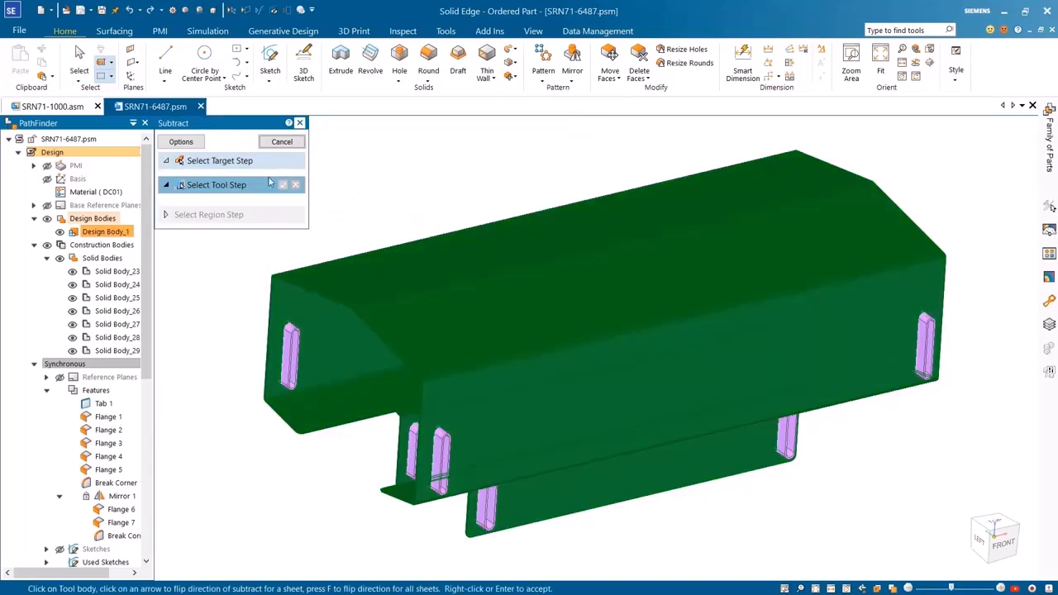
{"action": "left_click", "coordinate": [116, 271]}
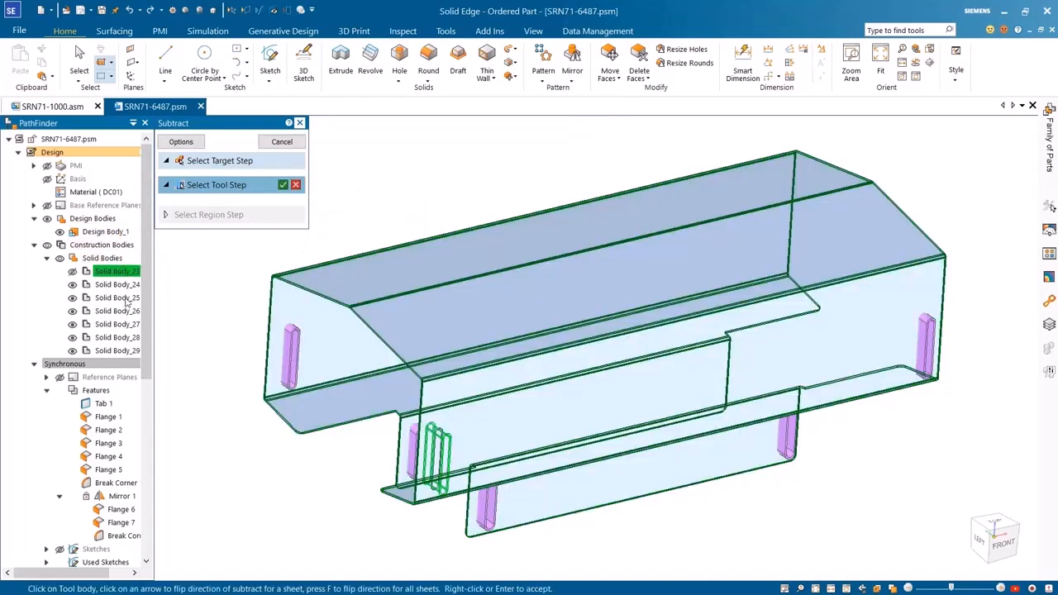
{"action": "left_click", "coordinate": [112, 351], "text": "shift"}
{"action": "left_click", "coordinate": [283, 184]}
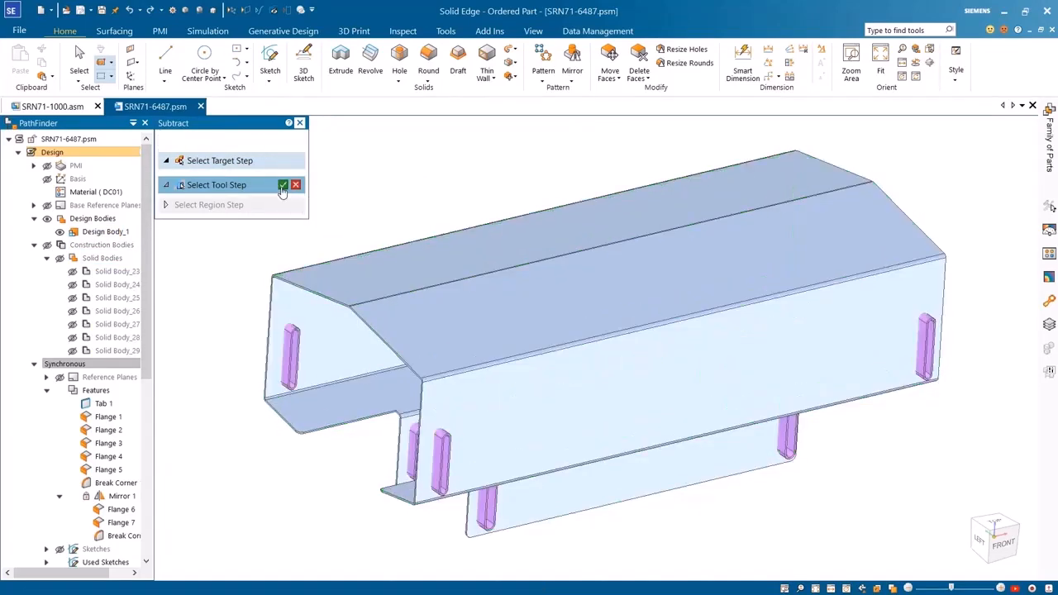
Select all internal slot regions for removal, finish the Subtract and hide the construction bodies.
{"action": "left_click", "coordinate": [281, 211]}
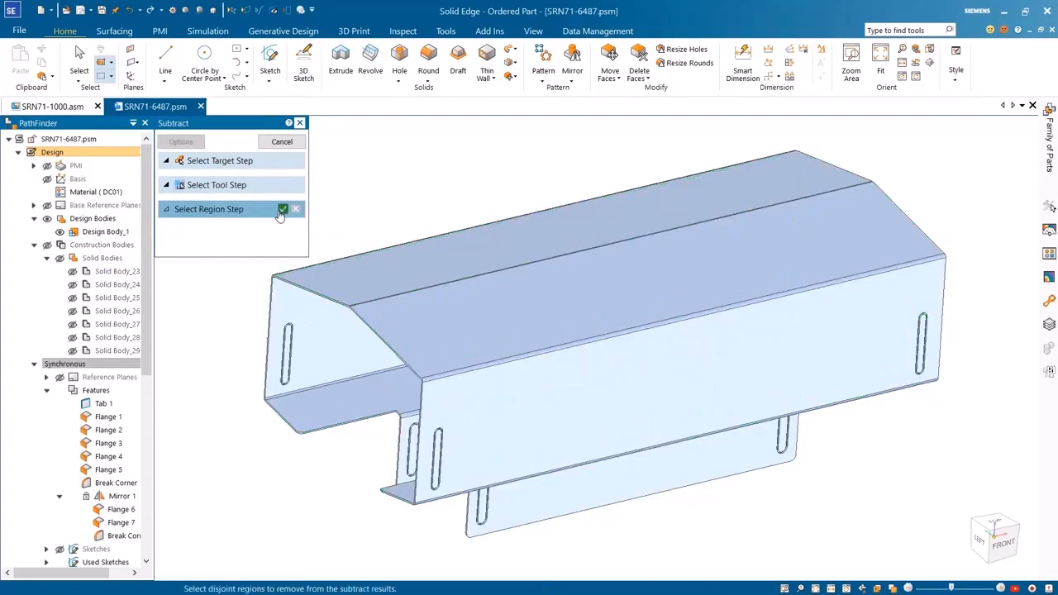
{"action": "left_click", "coordinate": [288, 351]}
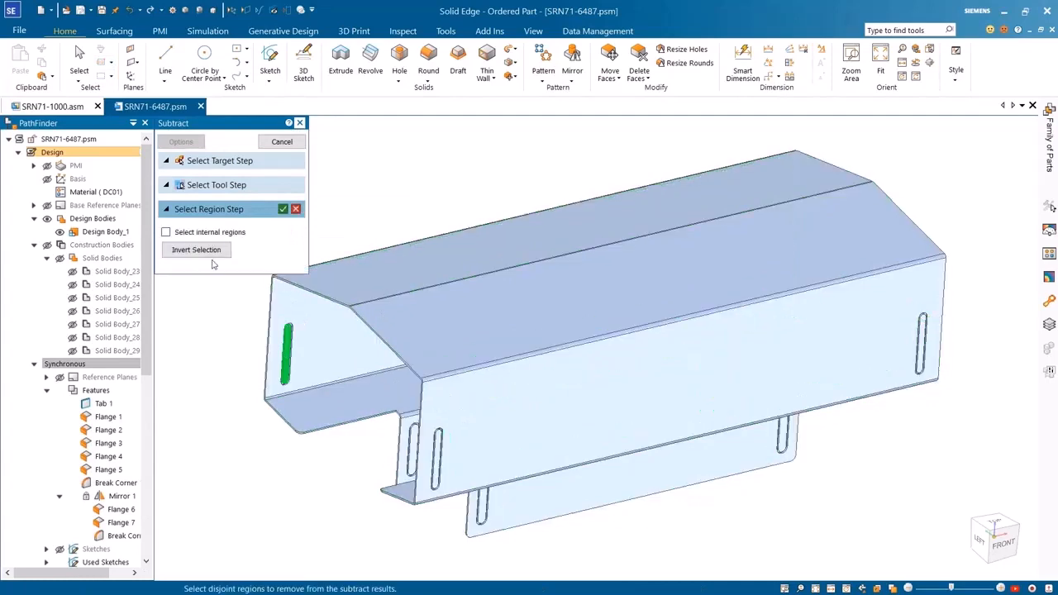
{"action": "left_click", "coordinate": [166, 232]}
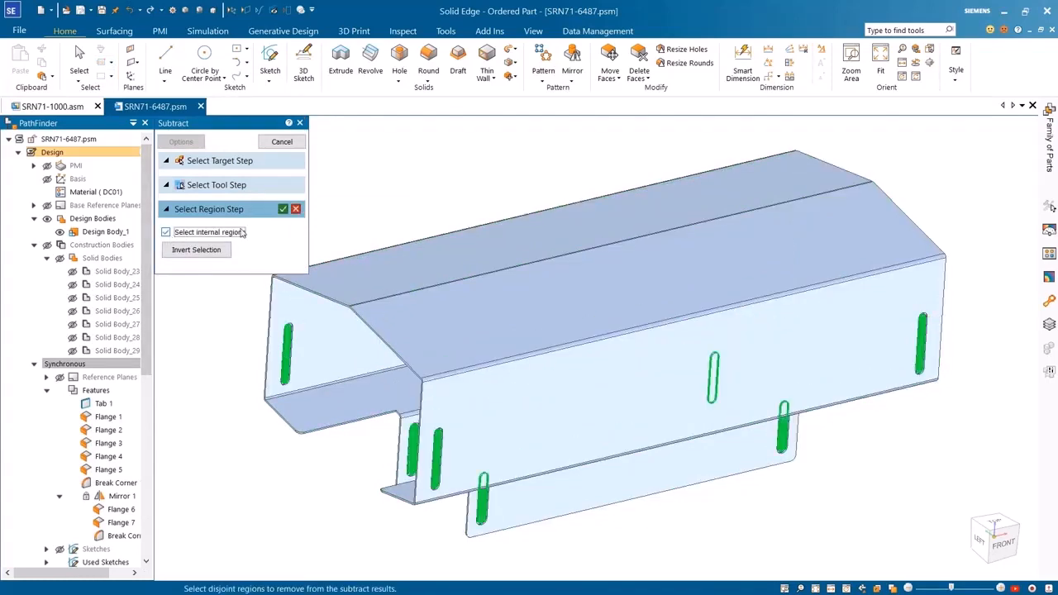
{"action": "left_click", "coordinate": [283, 209]}
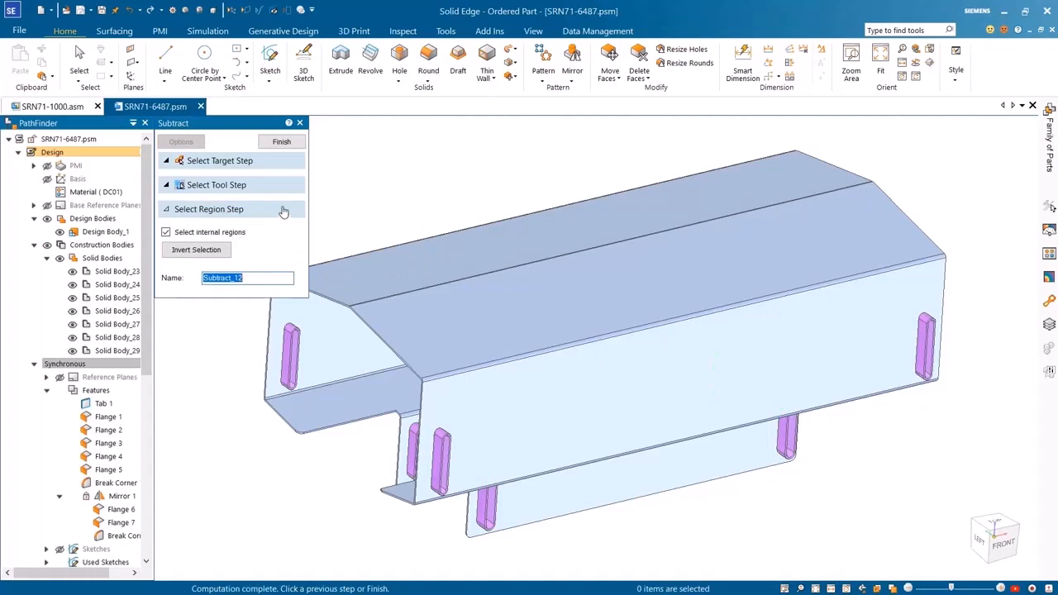
{"action": "left_click", "coordinate": [282, 142]}
{"action": "left_click", "coordinate": [282, 143]}
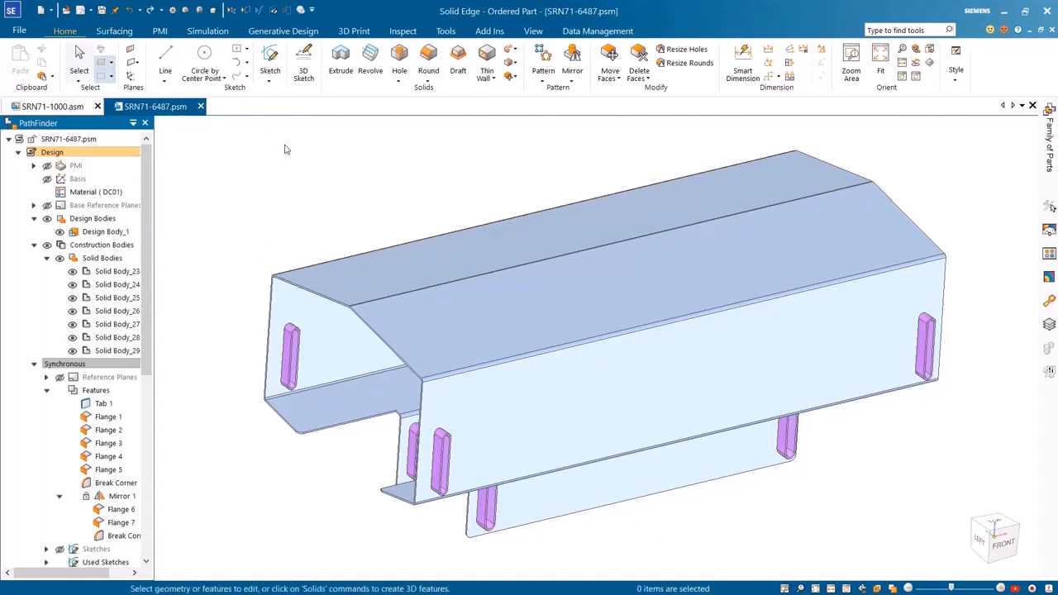
{"action": "middle_click_drag", "start_coordinate": [578, 354], "coordinate": [366, 364]}
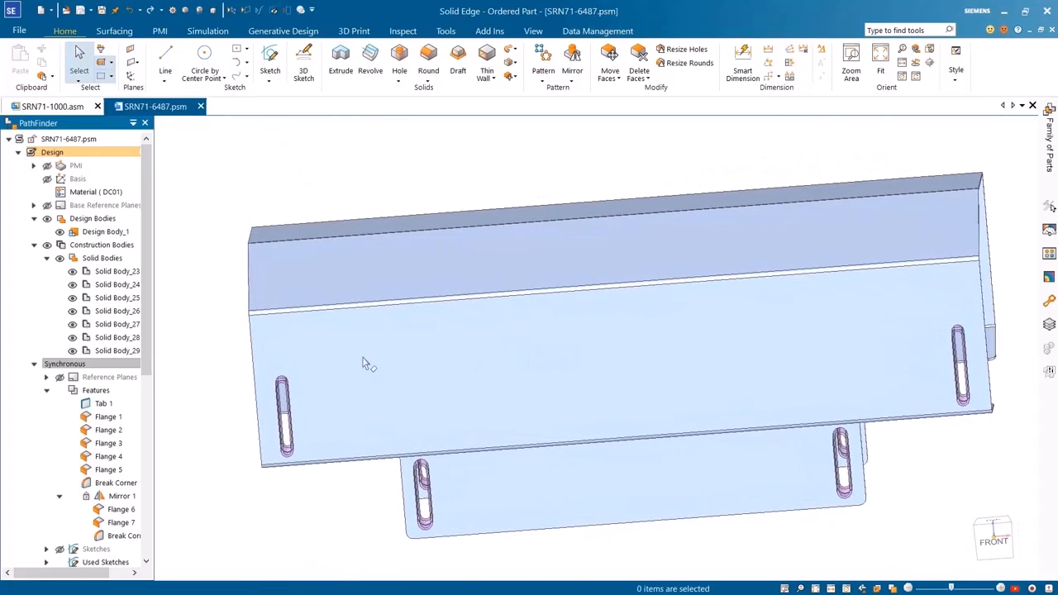
{"action": "left_click", "coordinate": [47, 246]}
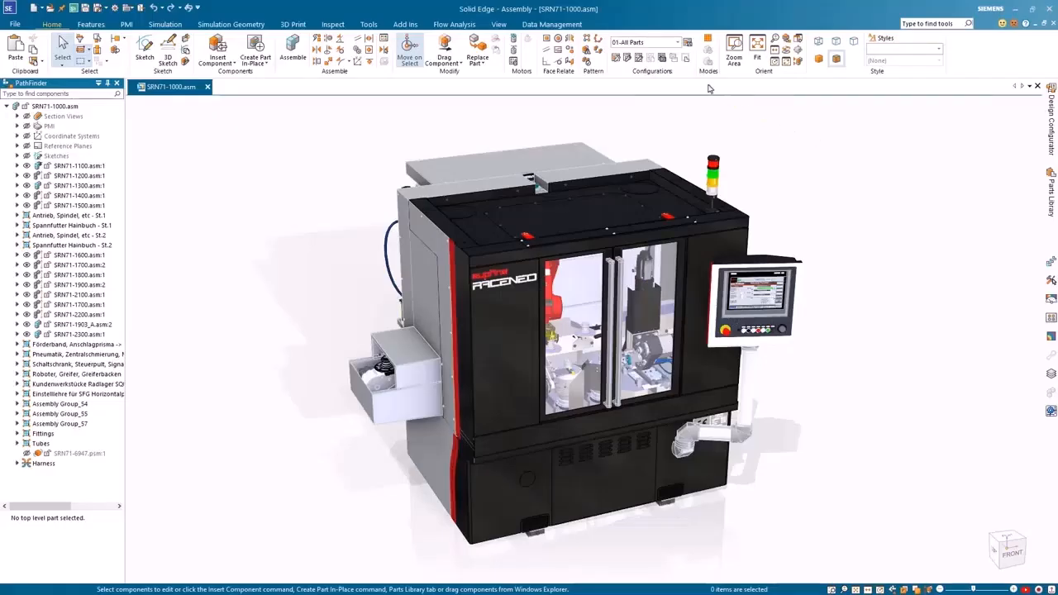
Apply the 02-No Door configuration to SRN71-1000 and open the SRN71-1903_A.asm:2 subassembly in its own window.
{"action": "left_click", "coordinate": [678, 42]}
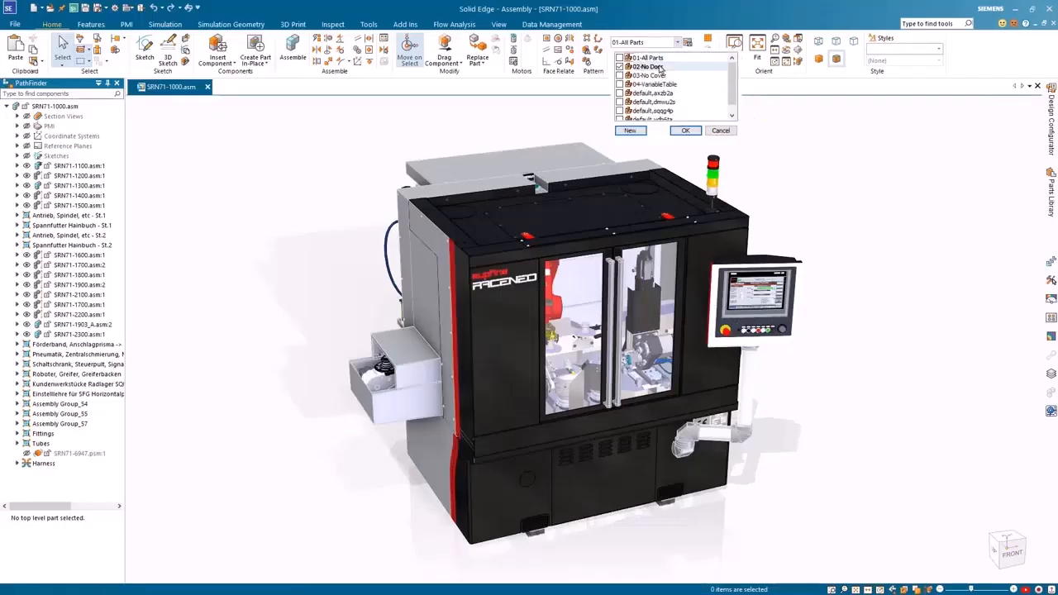
{"action": "left_click", "coordinate": [689, 130]}
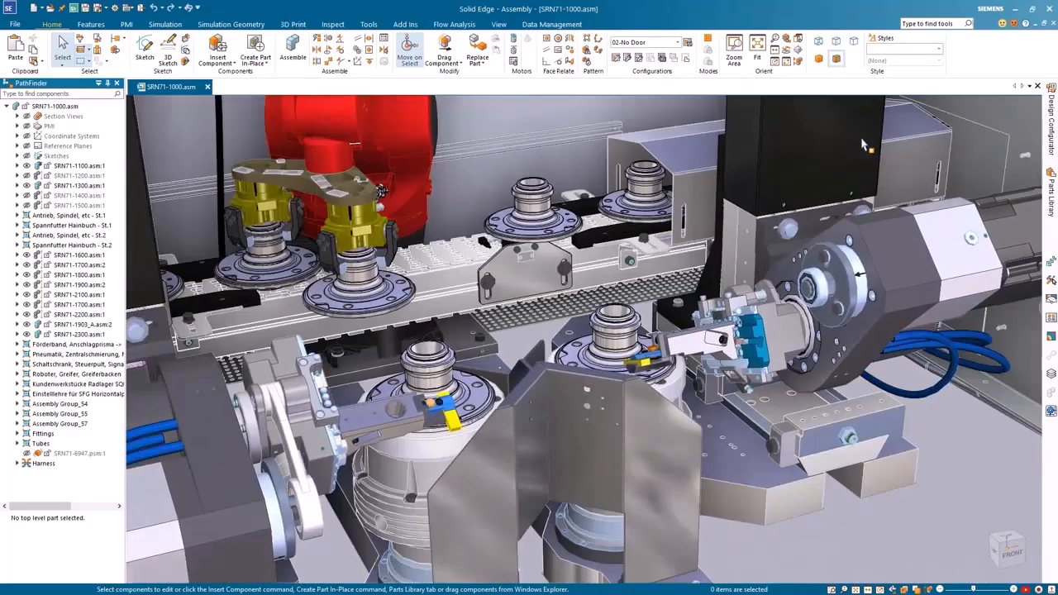
{"action": "left_click", "coordinate": [100, 325]}
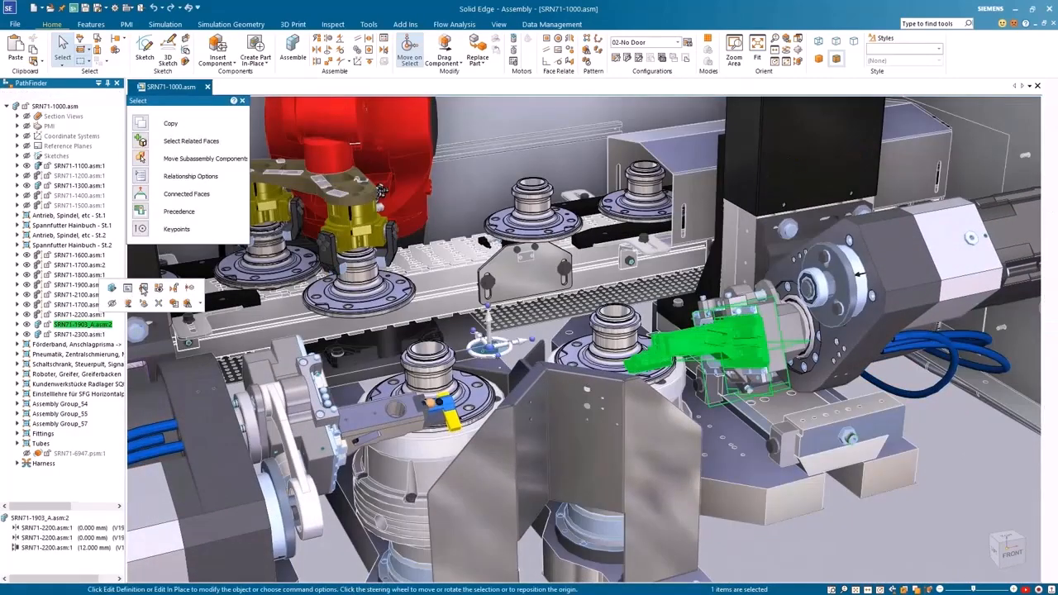
{"action": "left_click", "coordinate": [143, 288]}
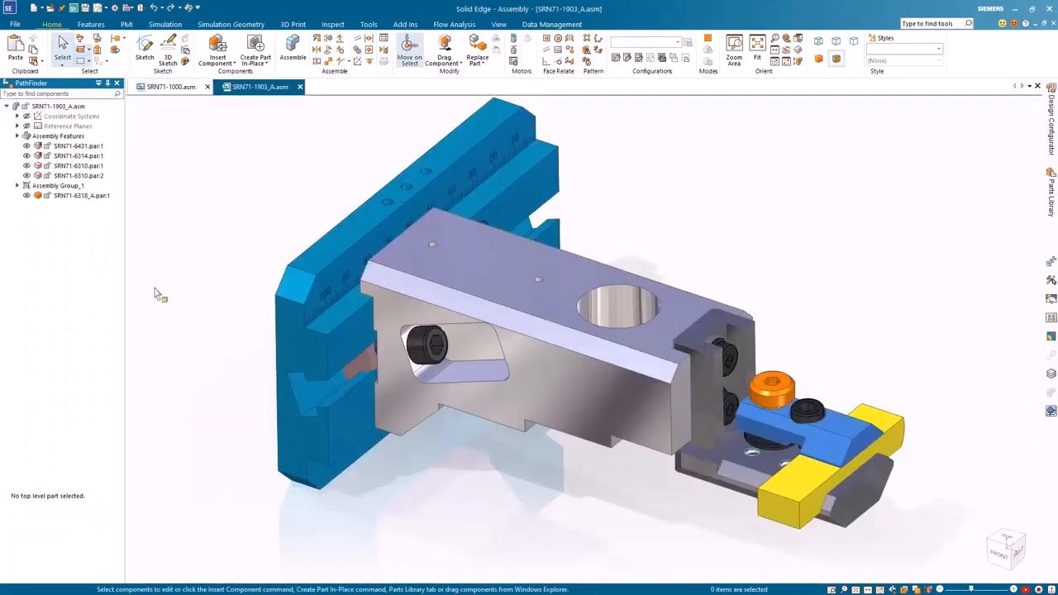
Expand the assembly features and round the top rim of the large hole in the arm block.
{"action": "left_click", "coordinate": [17, 136]}
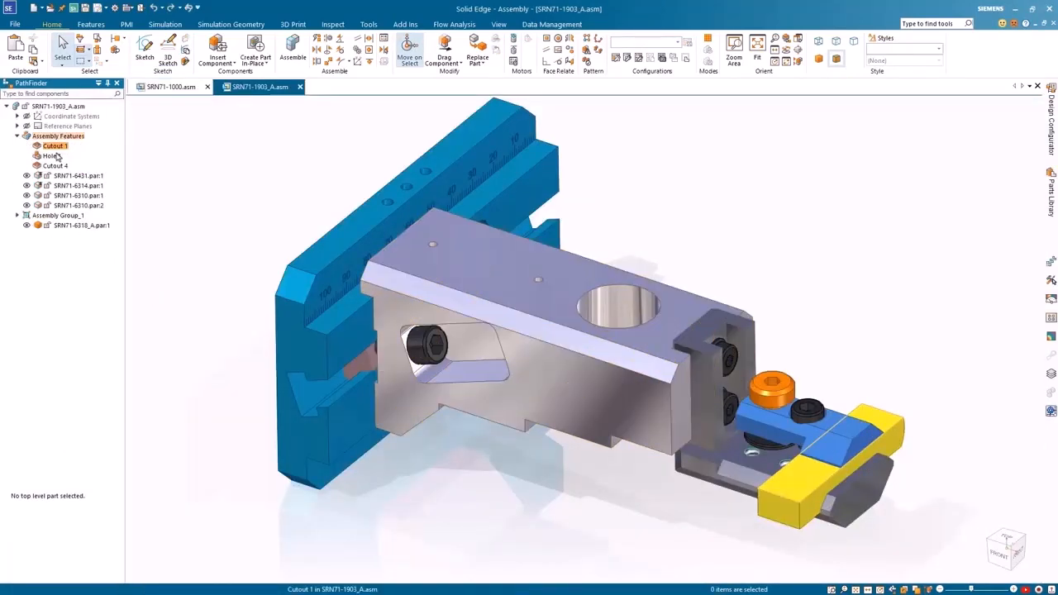
{"action": "left_click", "coordinate": [91, 24]}
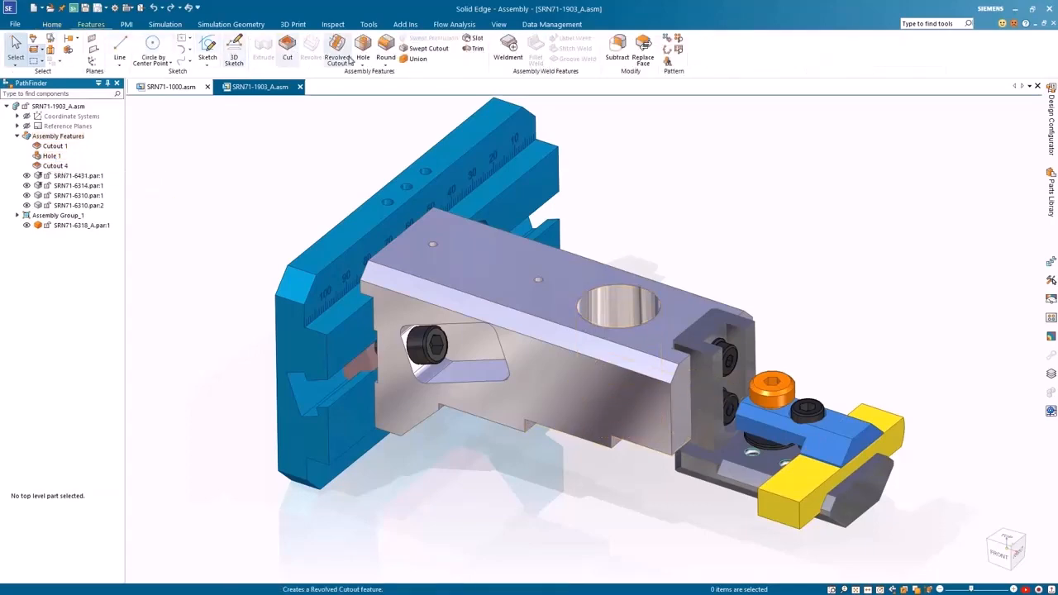
{"action": "left_click", "coordinate": [386, 48]}
{"action": "right_click", "coordinate": [619, 282]}
{"action": "key", "text": "Escape"}
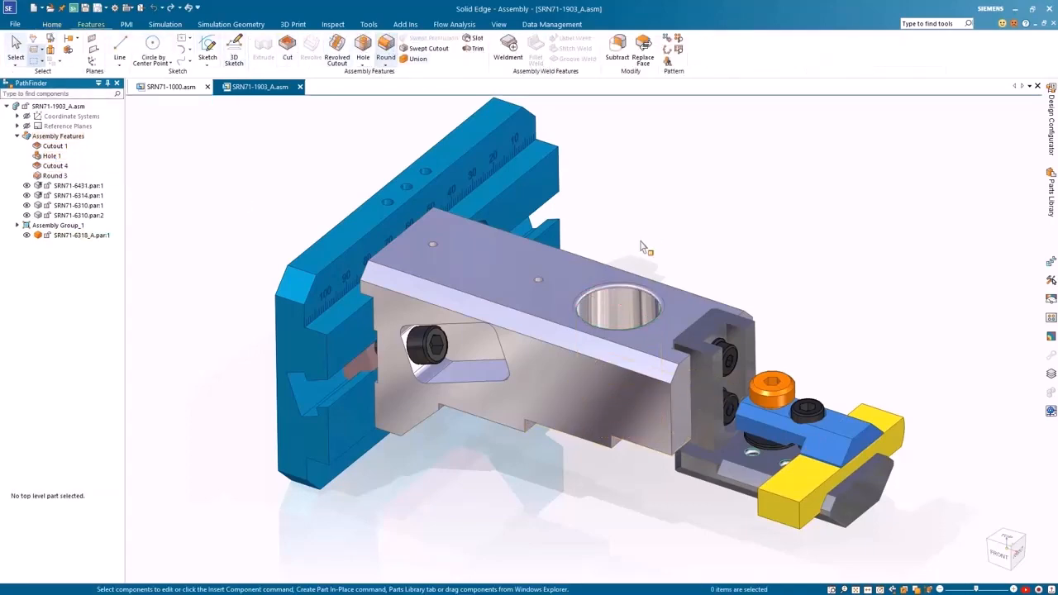
Chamfer an edge chain on the arm block's underside beside the large hole with a 3.00 mm setback.
{"action": "left_click", "coordinate": [386, 63]}
{"action": "left_click", "coordinate": [410, 95]}
{"action": "middle_click_drag", "start_coordinate": [643, 138], "coordinate": [713, 274]}
{"action": "left_click", "coordinate": [646, 475]}
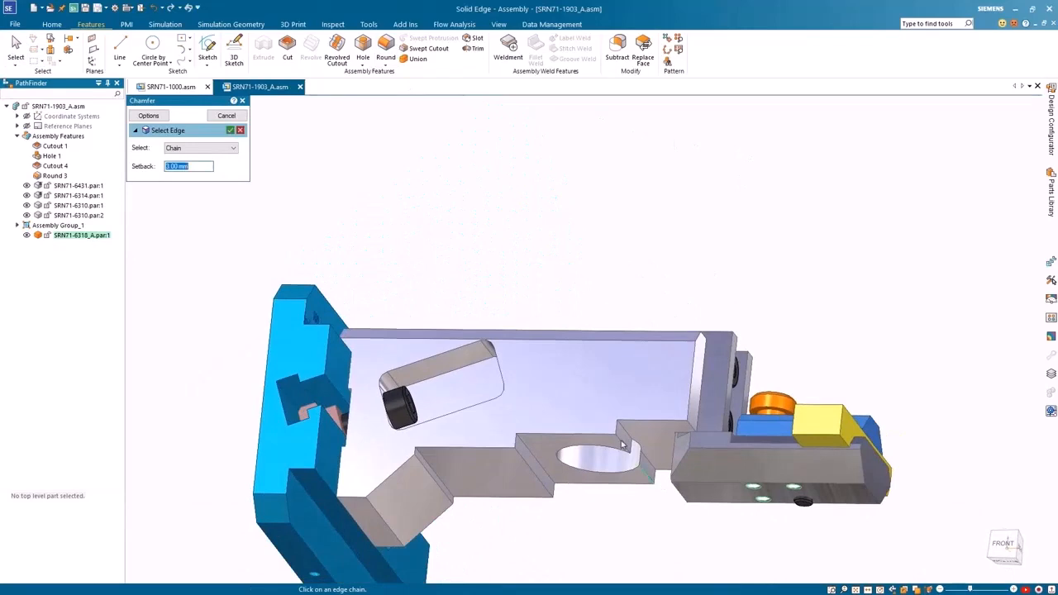
{"action": "right_click", "coordinate": [737, 243]}
{"action": "right_click", "coordinate": [737, 243]}
{"action": "key", "text": "ctrl+j"}
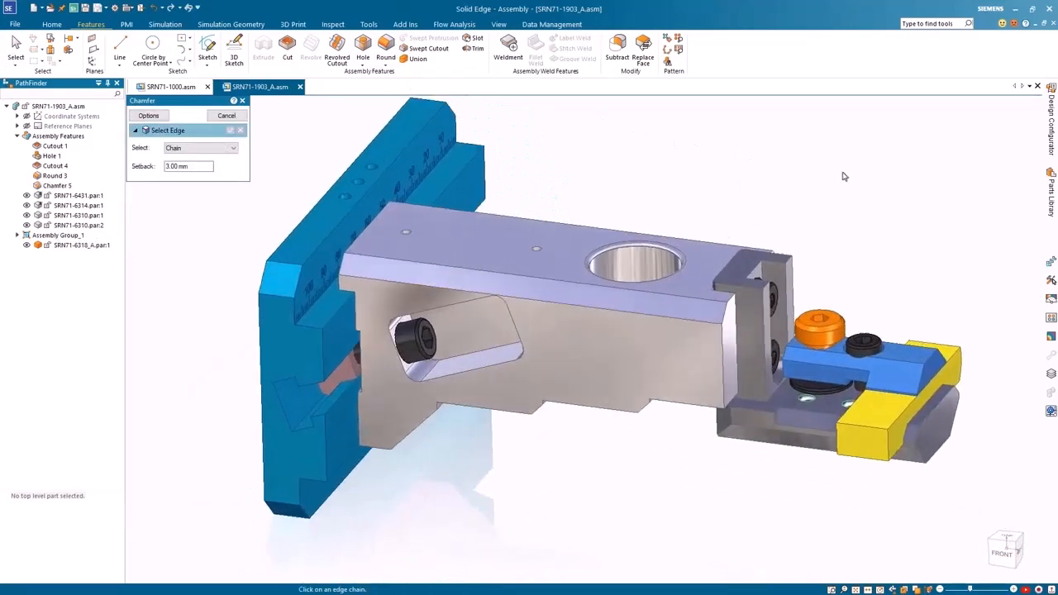
{"action": "key", "text": "Escape"}
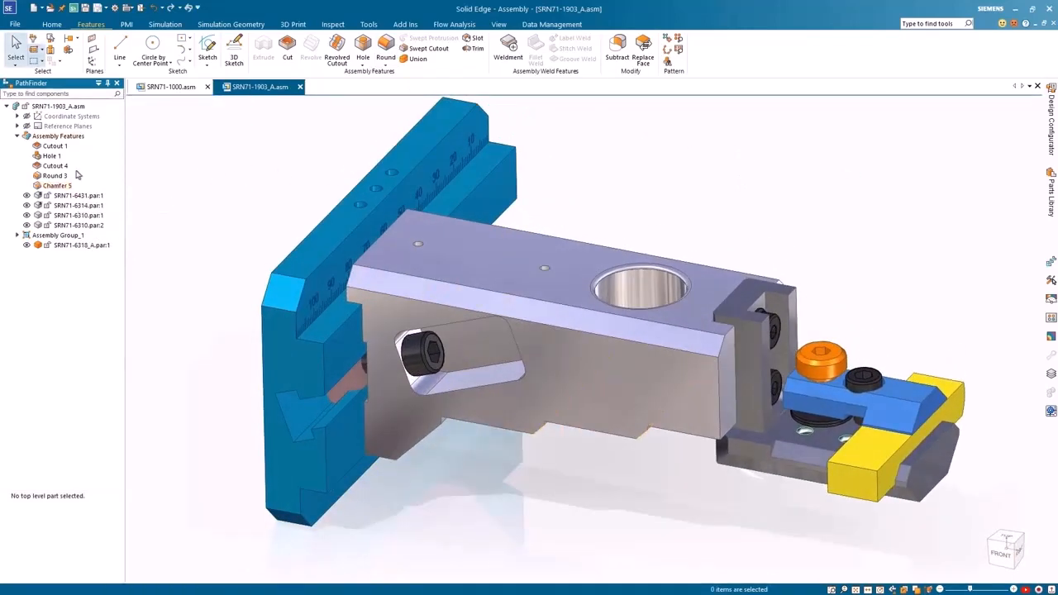
Reorder the assembly features so that Chamfer 5 comes before Round 3.
{"action": "left_click", "coordinate": [39, 186]}
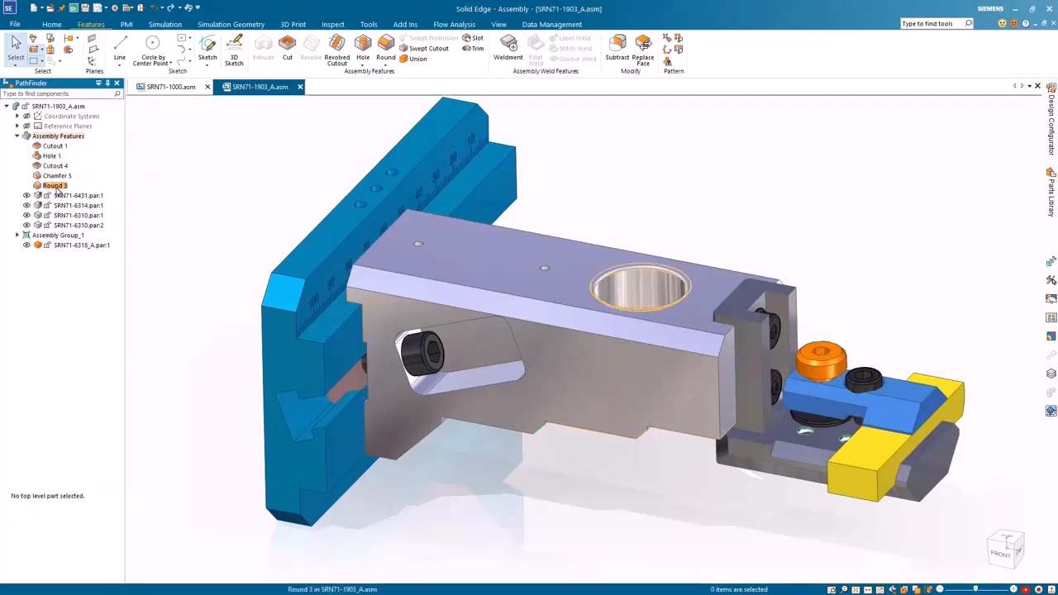
{"action": "left_click", "coordinate": [50, 185]}
{"action": "left_click_drag", "start_coordinate": [33, 153], "coordinate": [35, 160]}
{"action": "left_click", "coordinate": [13, 170]}
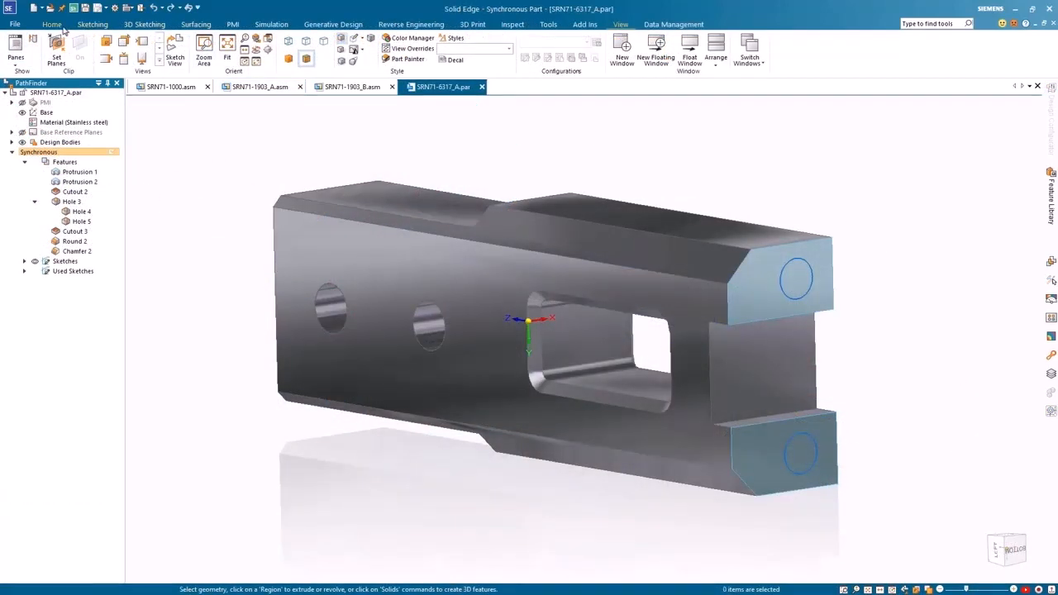
Configure a threaded ISO Metric hole as Standard Thread, size M5, with a thread depth of 10 mm.
{"action": "left_click", "coordinate": [517, 47]}
{"action": "left_click", "coordinate": [140, 123]}
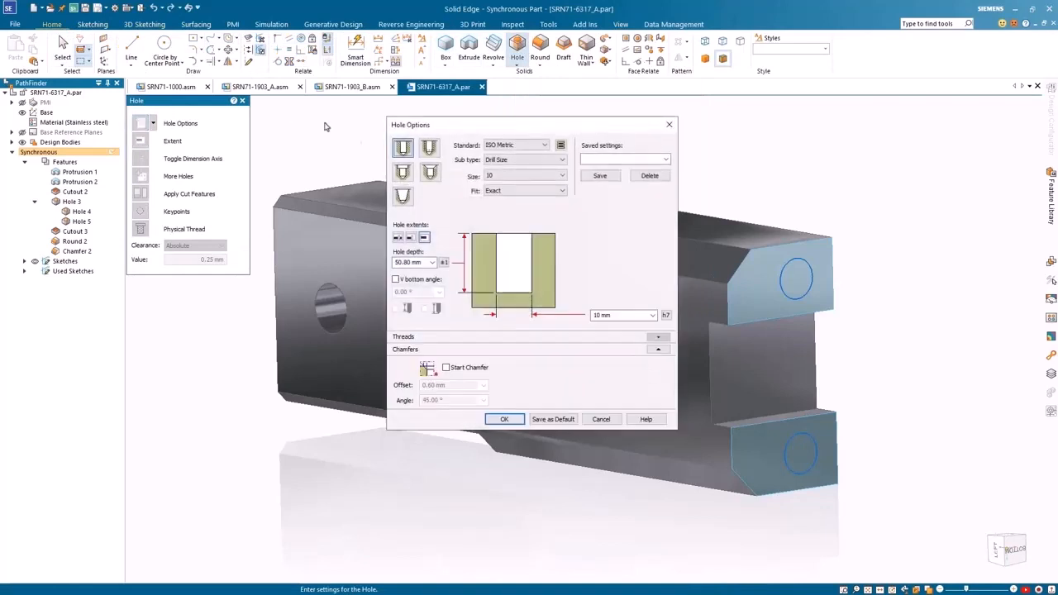
{"action": "left_click", "coordinate": [524, 175]}
{"action": "scroll", "coordinate": [518, 215], "scroll_direction": "up", "scroll_amount": 3}
{"action": "left_click", "coordinate": [518, 214]}
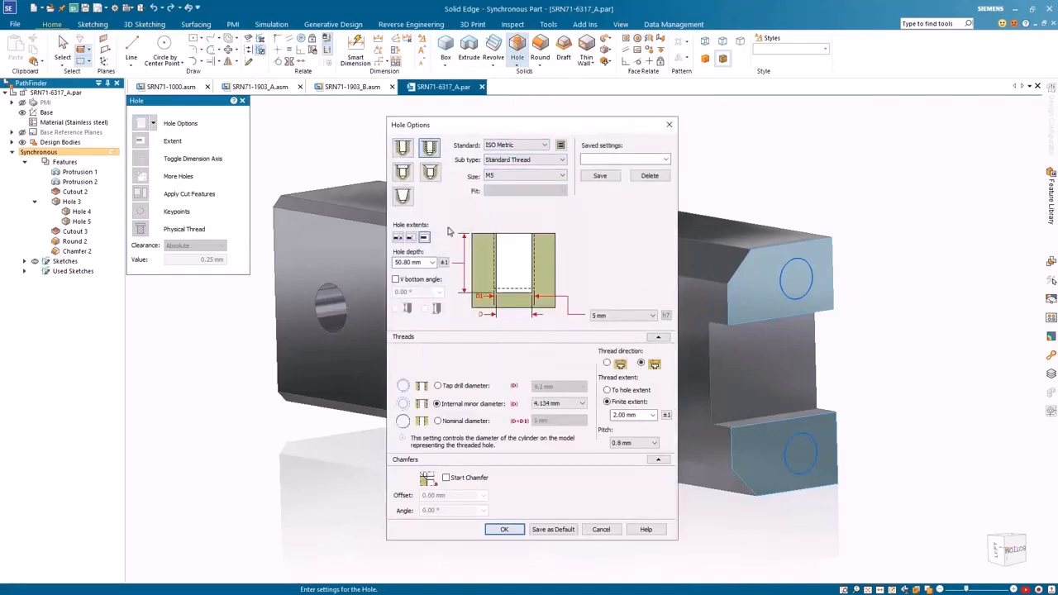
{"action": "type", "text": "10"}
{"action": "left_click", "coordinate": [489, 532]}
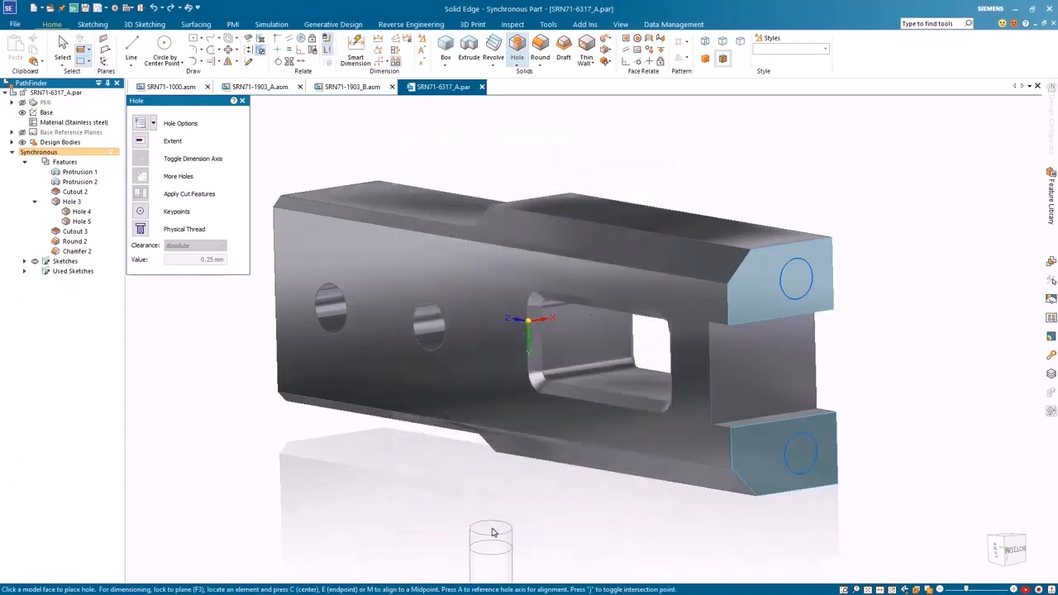
Place the M5 physical-thread holes at the two sketched circles on the end faces of the fork.
{"action": "left_click", "coordinate": [812, 438]}
{"action": "key", "text": "Escape"}
{"action": "key", "text": "Escape"}
{"action": "key", "text": "ctrl+b"}
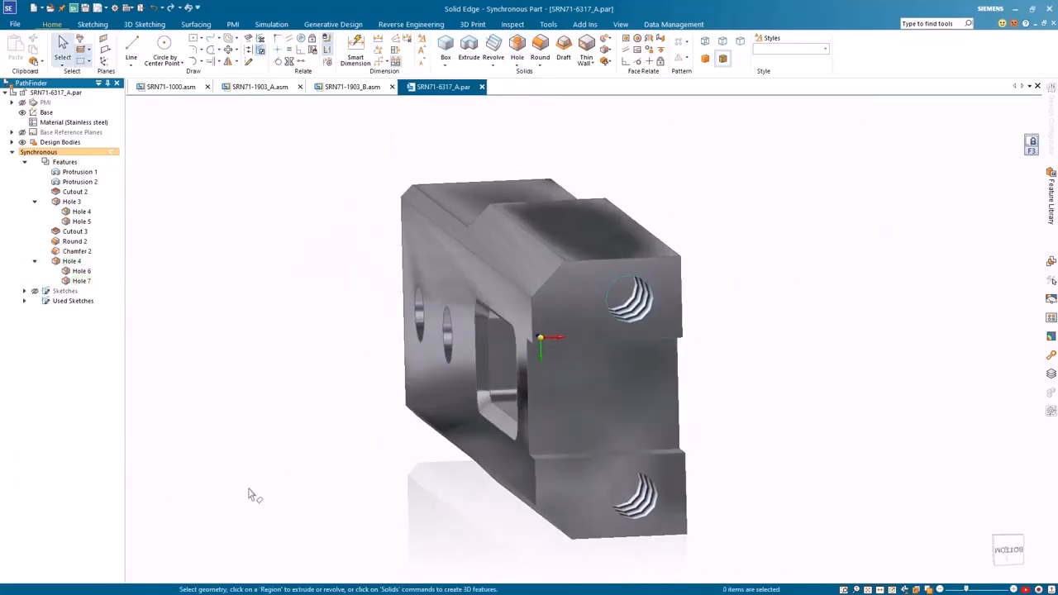
Turn off the physical thread for the M5 holes on the end faces.
{"action": "left_click", "coordinate": [624, 280]}
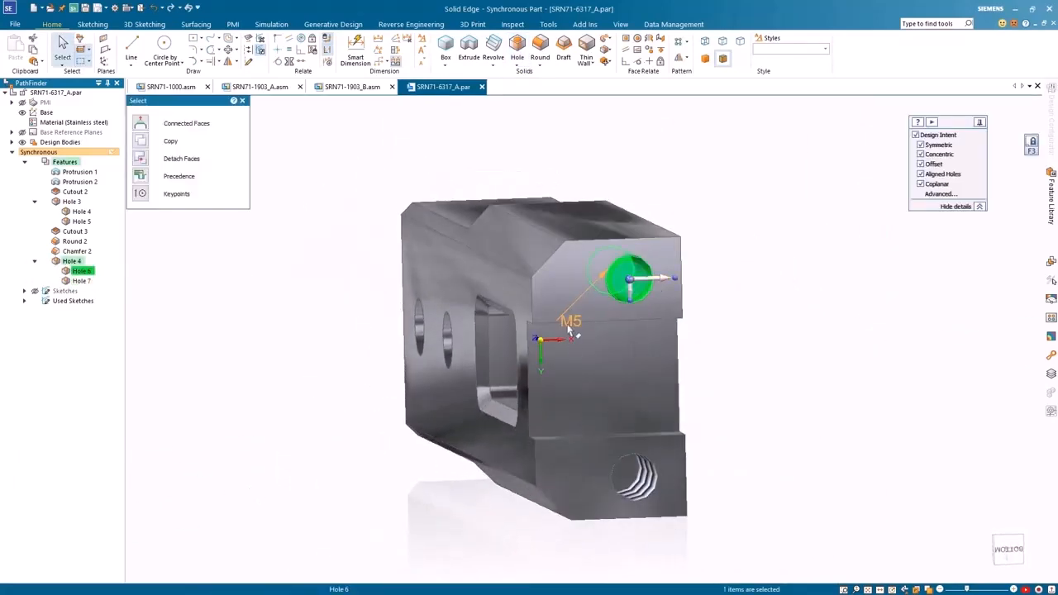
{"action": "left_click", "coordinate": [569, 326]}
{"action": "left_click", "coordinate": [139, 231]}
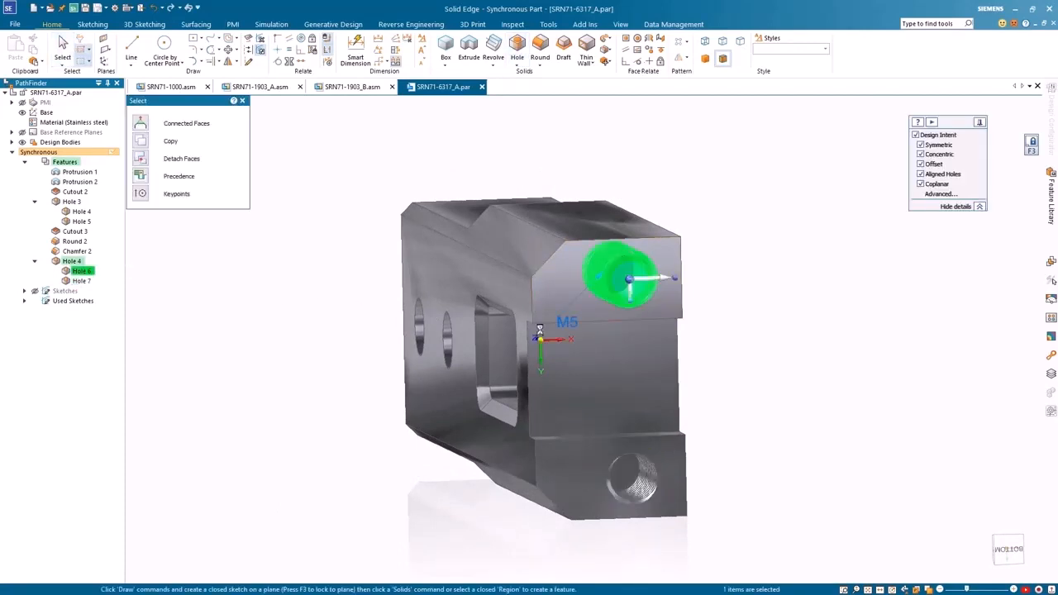
{"action": "key", "text": "Escape"}
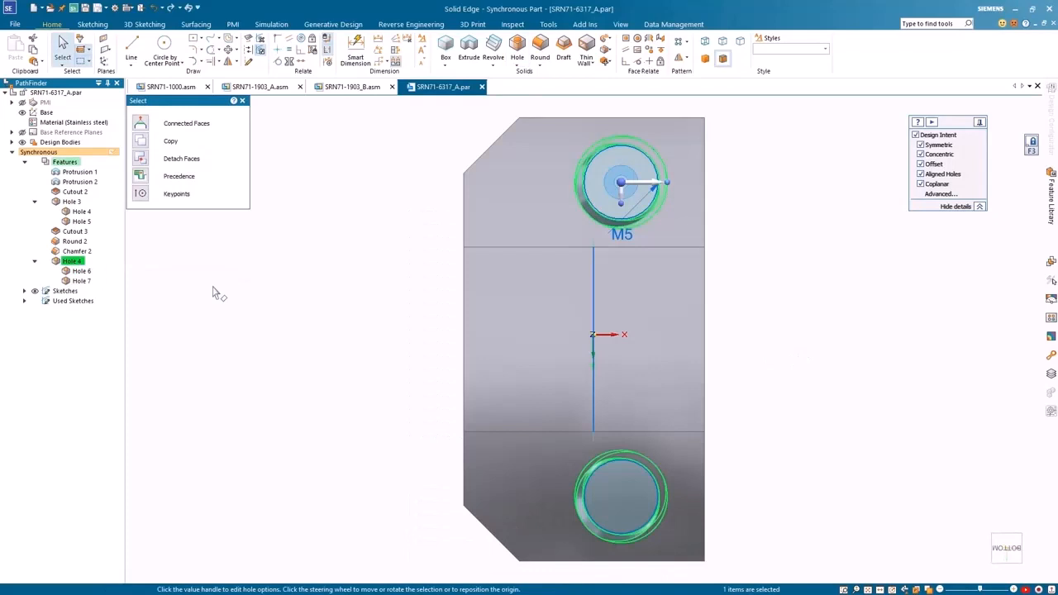
Edit the M5 holes to use a Percentage thread clearance with a value of 10.
{"action": "left_click", "coordinate": [622, 236]}
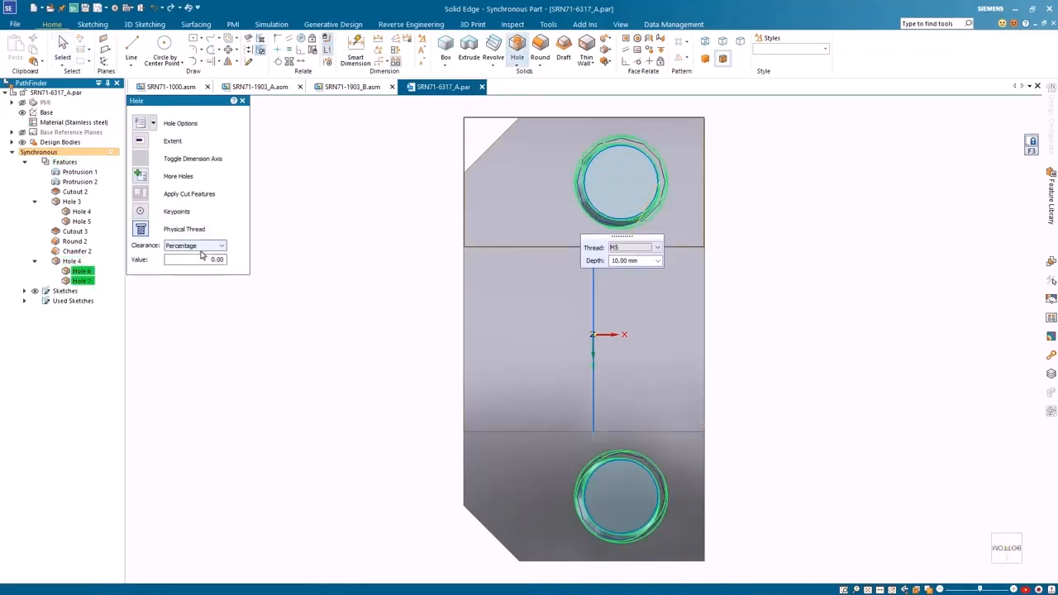
{"action": "left_click", "coordinate": [203, 249]}
{"action": "left_click", "coordinate": [204, 256]}
{"action": "left_click_drag", "start_coordinate": [205, 259], "coordinate": [230, 262]}
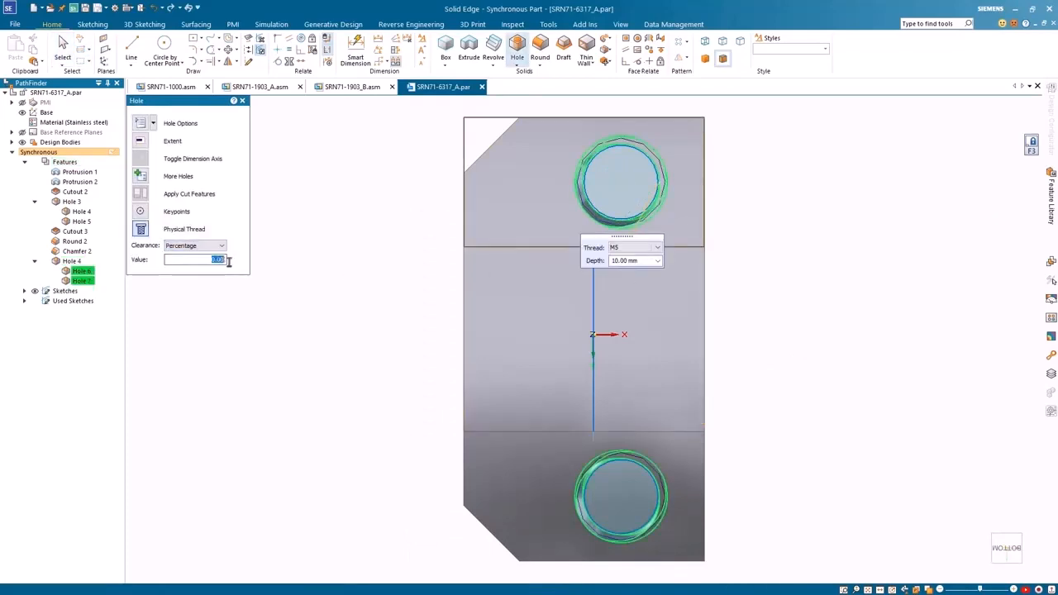
{"action": "type", "text": "10"}
{"action": "key", "text": "Return"}
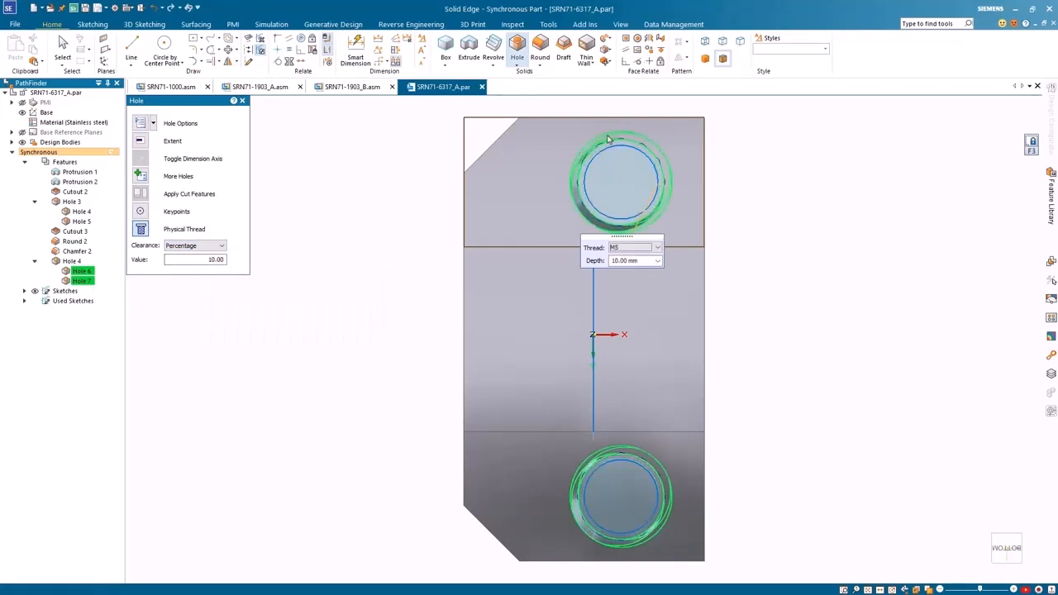
Change the clearance setting of the M5 physical threads and set its value to 0.2.
{"action": "left_click", "coordinate": [212, 248]}
{"action": "left_click", "coordinate": [195, 263]}
{"action": "type", "text": ".2"}
{"action": "key", "text": "Return"}
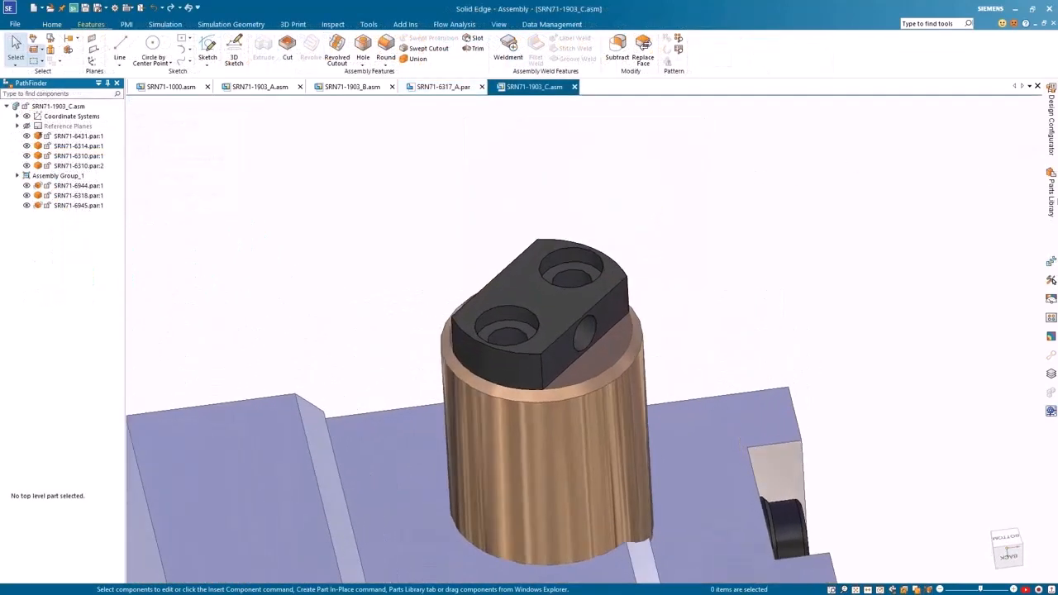
Insert SRN71-6946.par from the Parts Library and FlashFit two of its planar faces to the black block SRN71-6945.par.
{"action": "left_click", "coordinate": [1050, 195]}
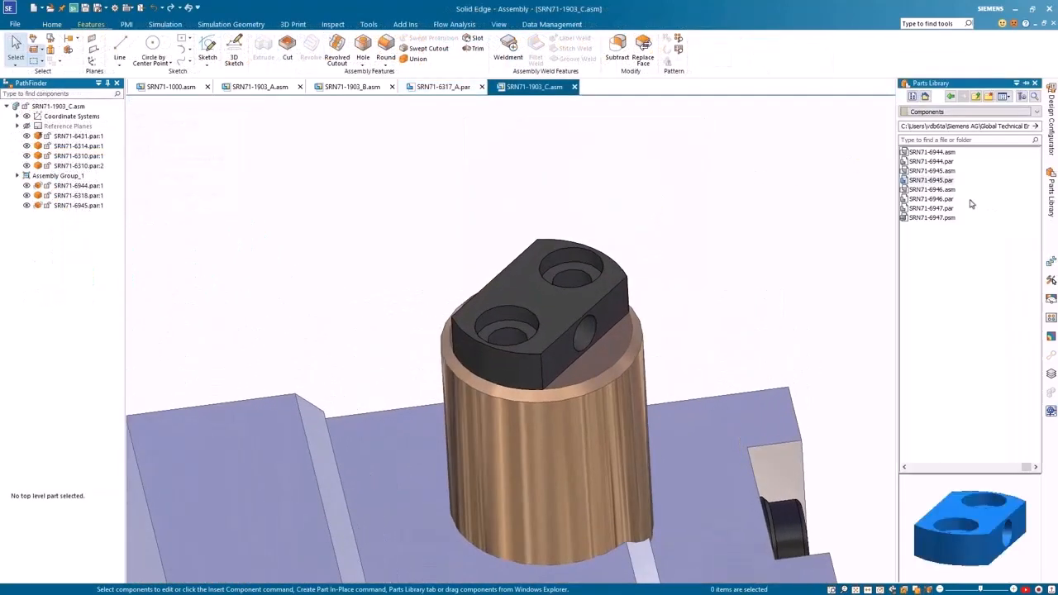
{"action": "left_click", "coordinate": [917, 201]}
{"action": "left_click_drag", "start_coordinate": [917, 201], "coordinate": [749, 207]}
{"action": "left_click", "coordinate": [791, 248]}
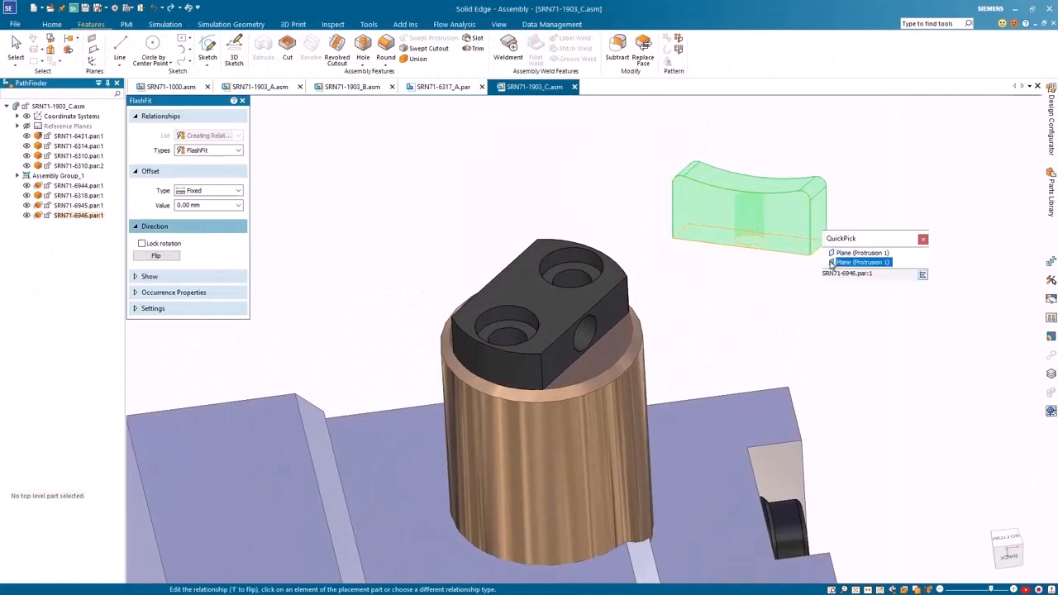
{"action": "left_click", "coordinate": [604, 314]}
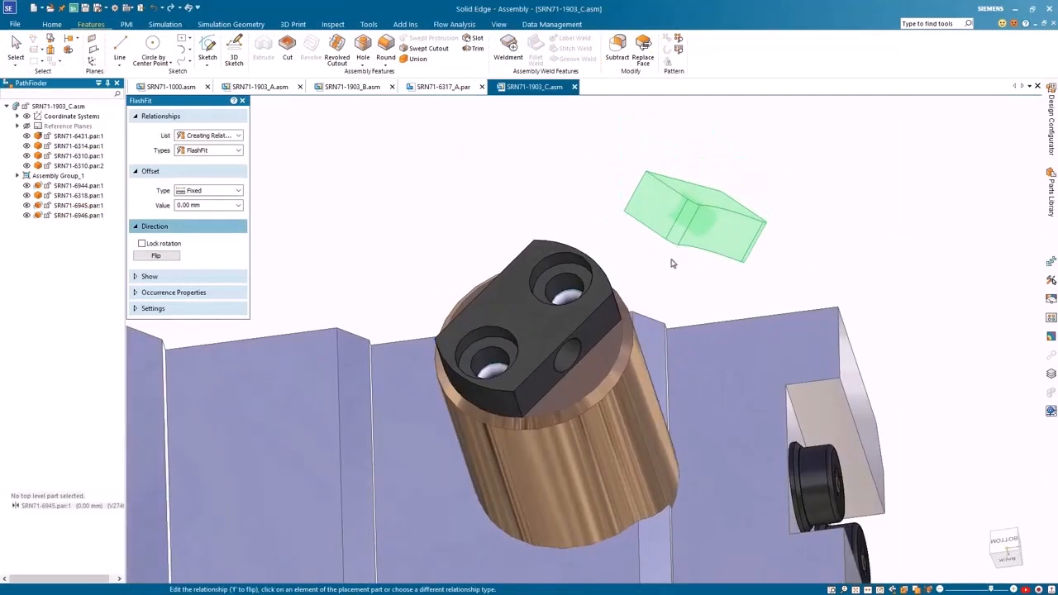
{"action": "left_click", "coordinate": [673, 223]}
{"action": "left_click", "coordinate": [589, 304]}
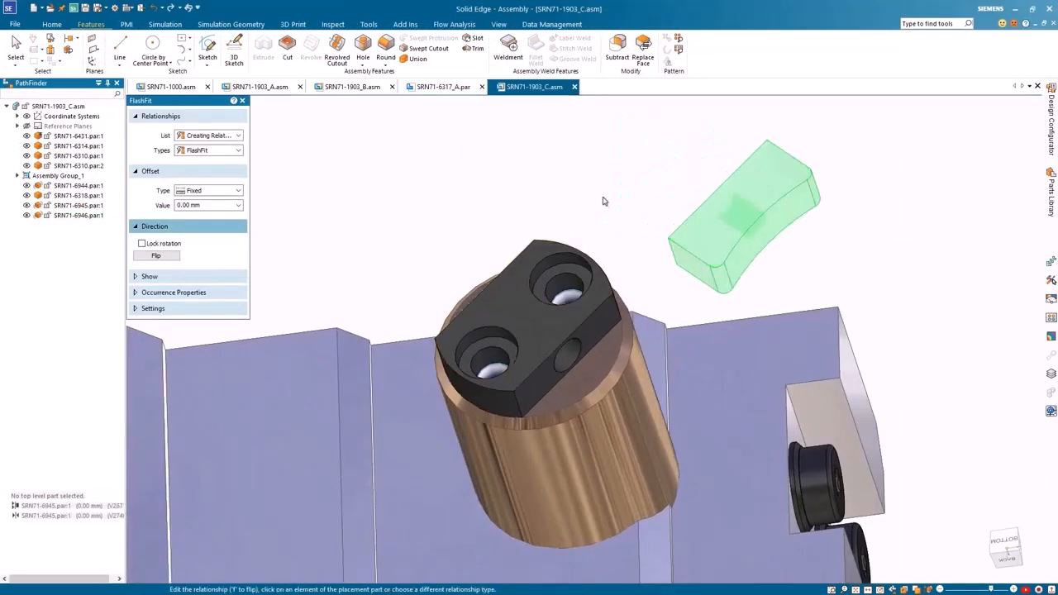
Align the through-hole axis of SRN71-6946.par with the side hole of the black block.
{"action": "right_click", "coordinate": [730, 212]}
{"action": "left_click", "coordinate": [814, 218]}
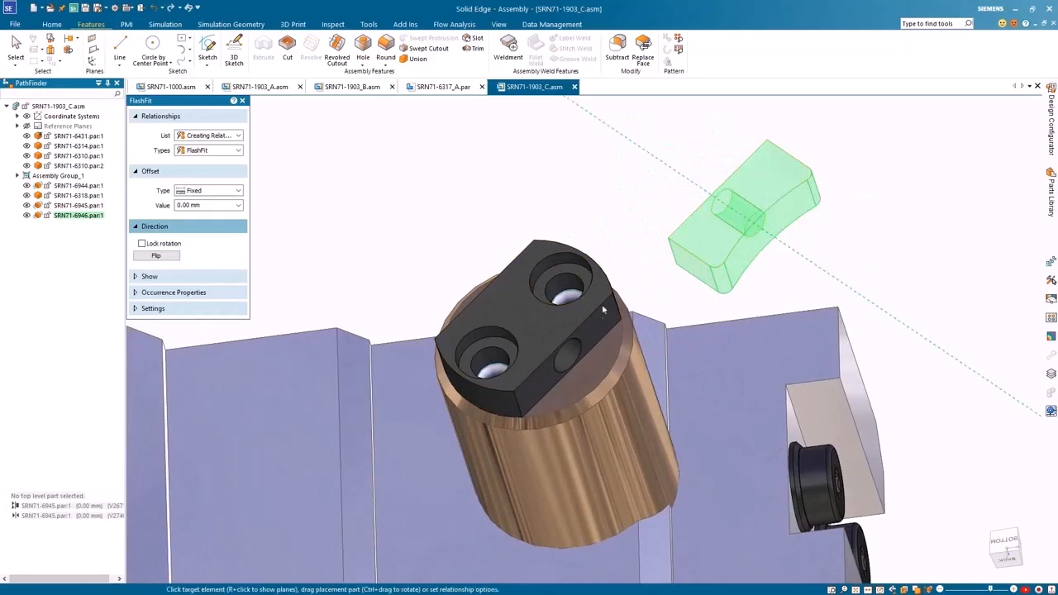
{"action": "left_click", "coordinate": [571, 354]}
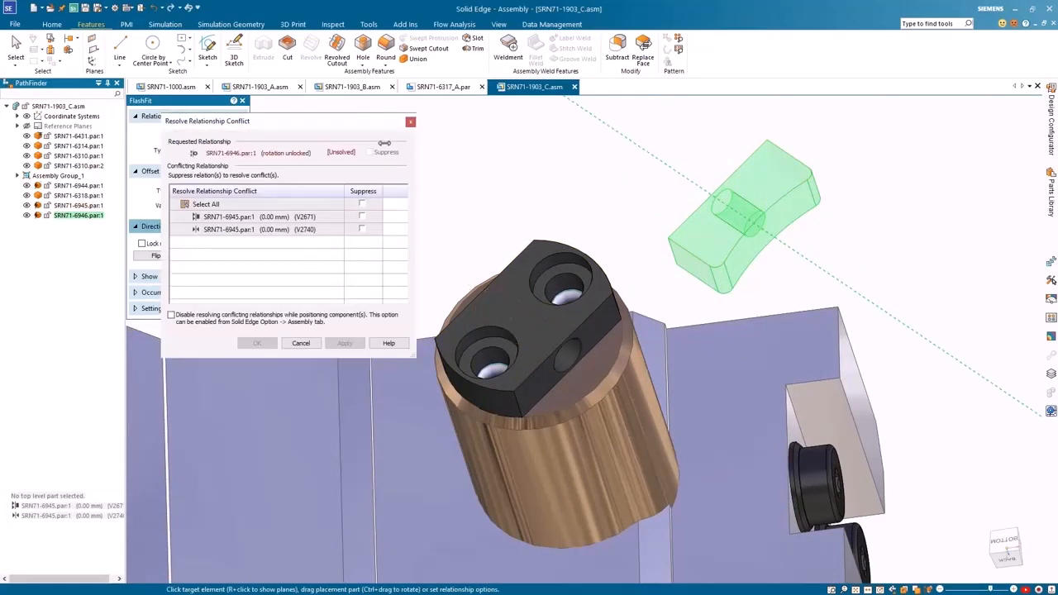
Try to resolve the relationship conflict by suppressing the V2740 mate, and clear that suppression again.
{"action": "left_click_drag", "start_coordinate": [314, 125], "coordinate": [312, 157]}
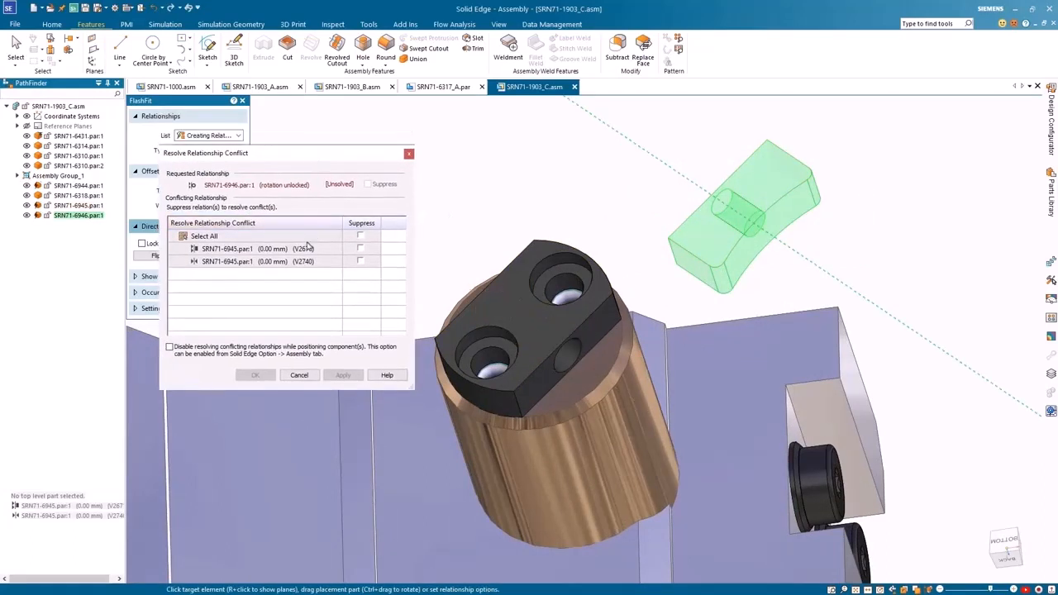
{"action": "left_click", "coordinate": [360, 262]}
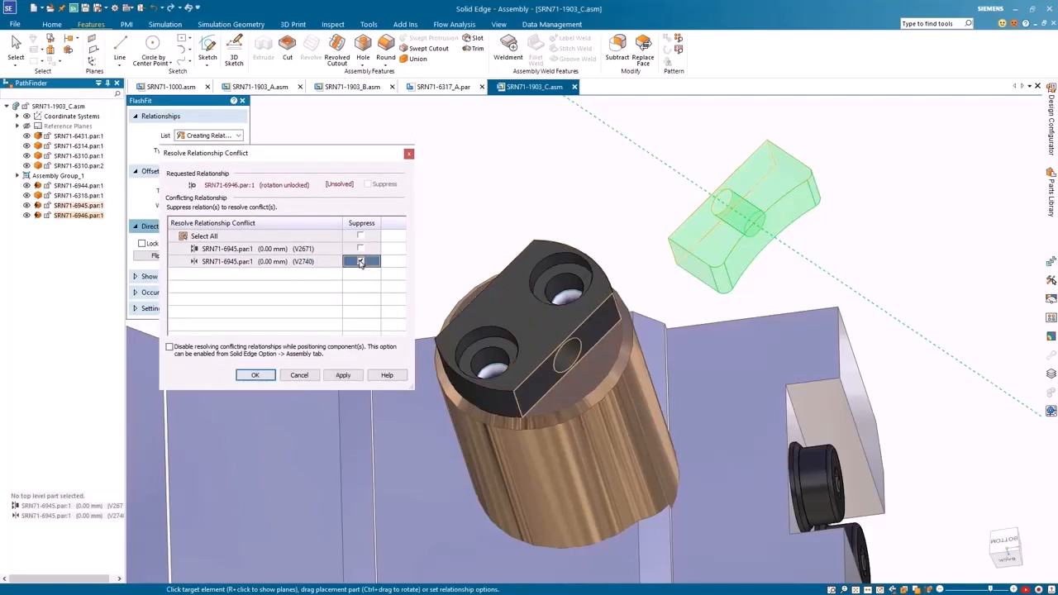
{"action": "left_click", "coordinate": [351, 376]}
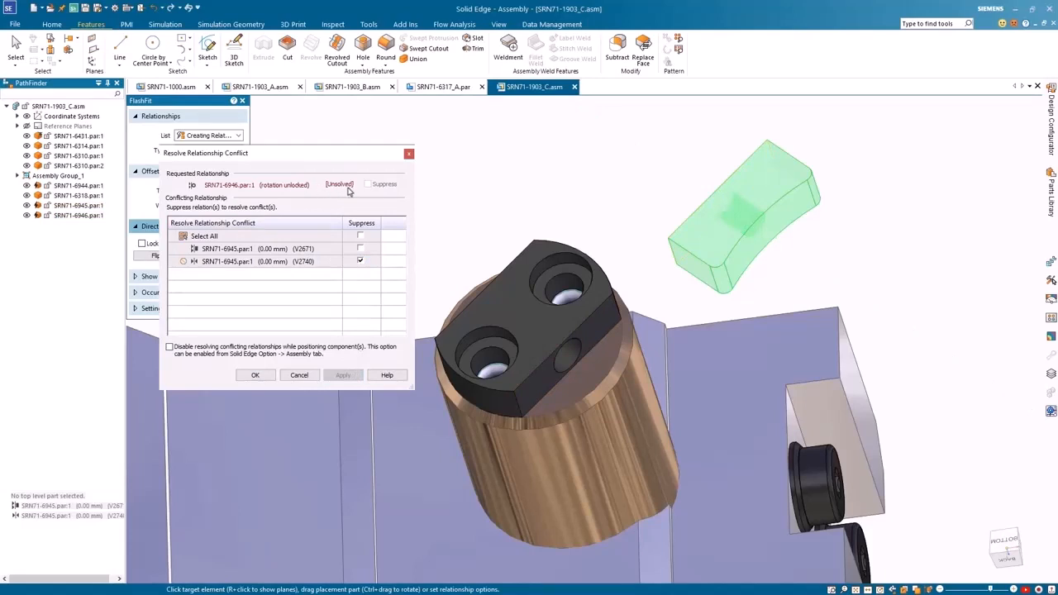
{"action": "left_click", "coordinate": [361, 261]}
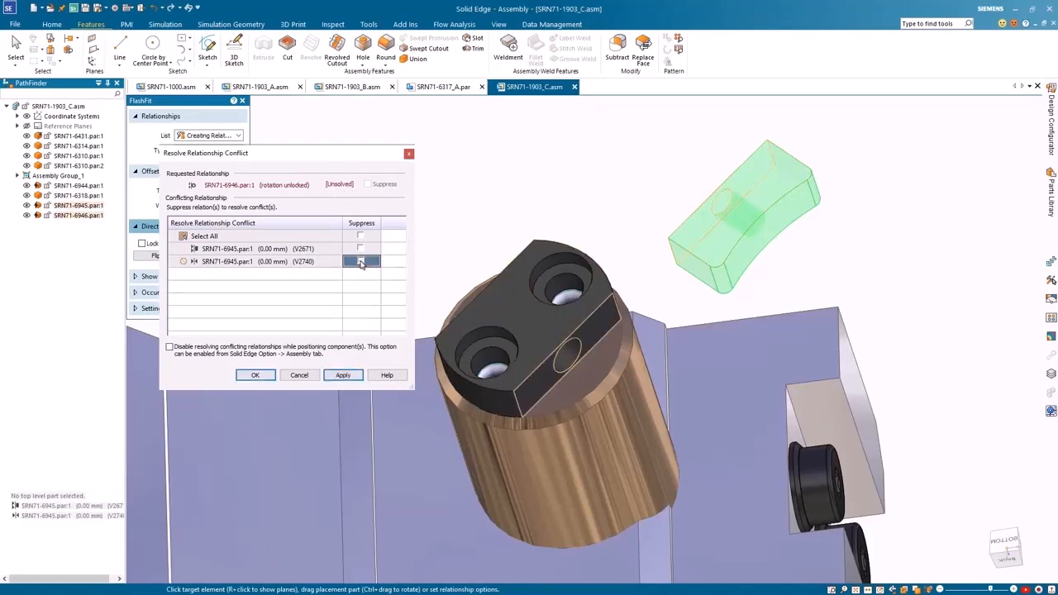
Resolve the relationship conflict by suppressing the V2671 planar relationship, and finish placing SRN71-6946.par.
{"action": "left_click", "coordinate": [360, 249]}
{"action": "left_click", "coordinate": [351, 374]}
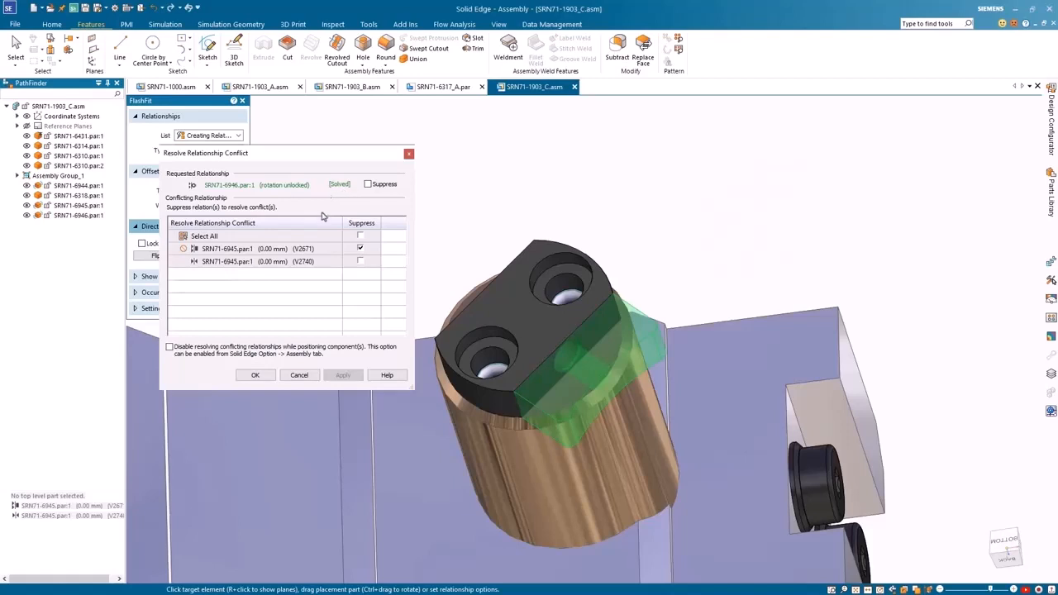
{"action": "left_click", "coordinate": [257, 375]}
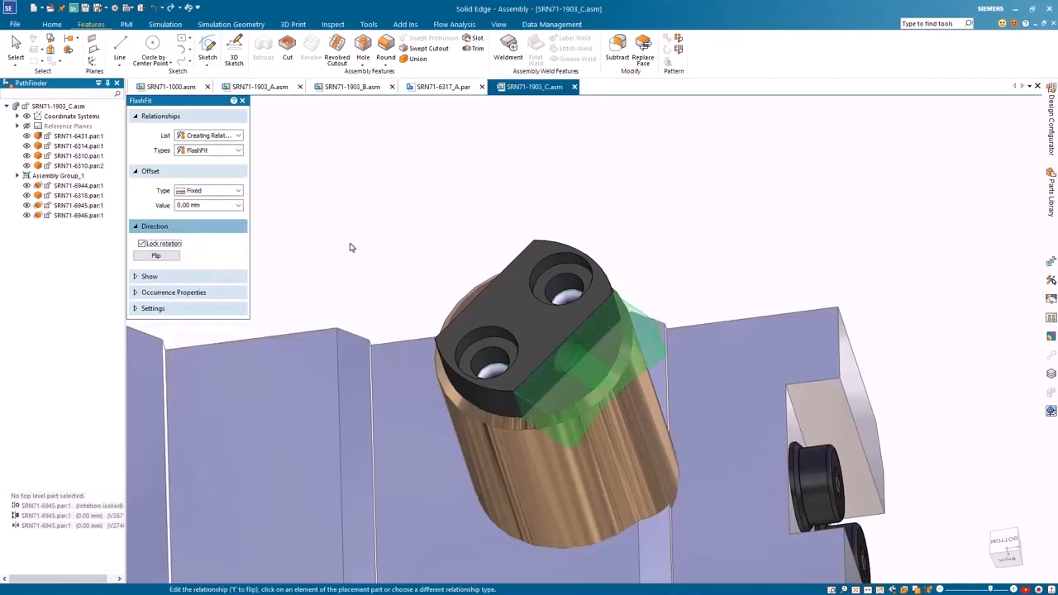
{"action": "key", "text": "Escape"}
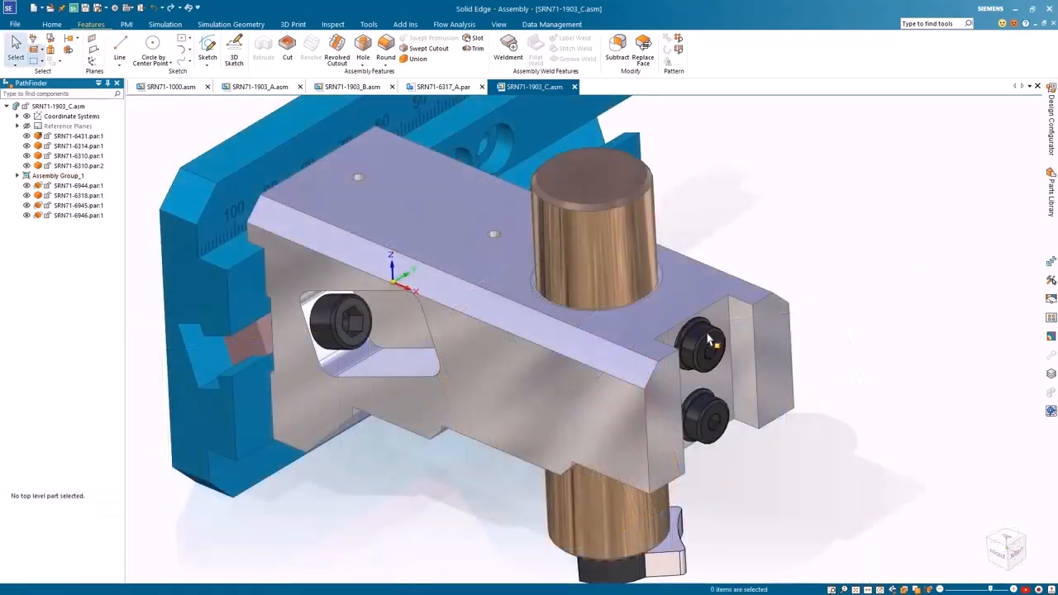
Replace the upper socket-head screw SRN71-6443.par at the end of the grey block with SRN71-6680.par.
{"action": "left_click", "coordinate": [704, 339]}
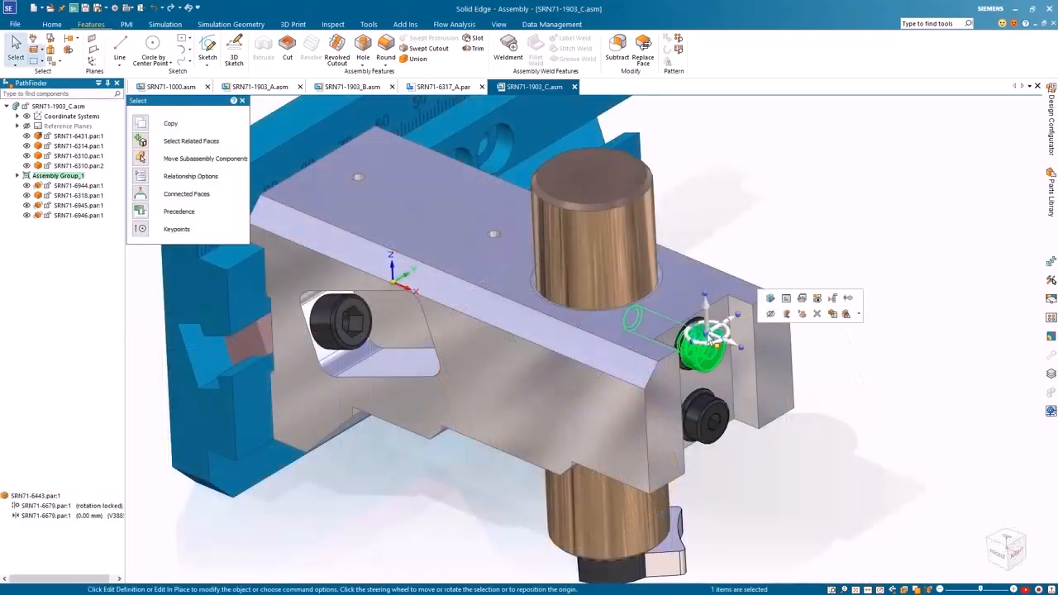
{"action": "left_click", "coordinate": [52, 24]}
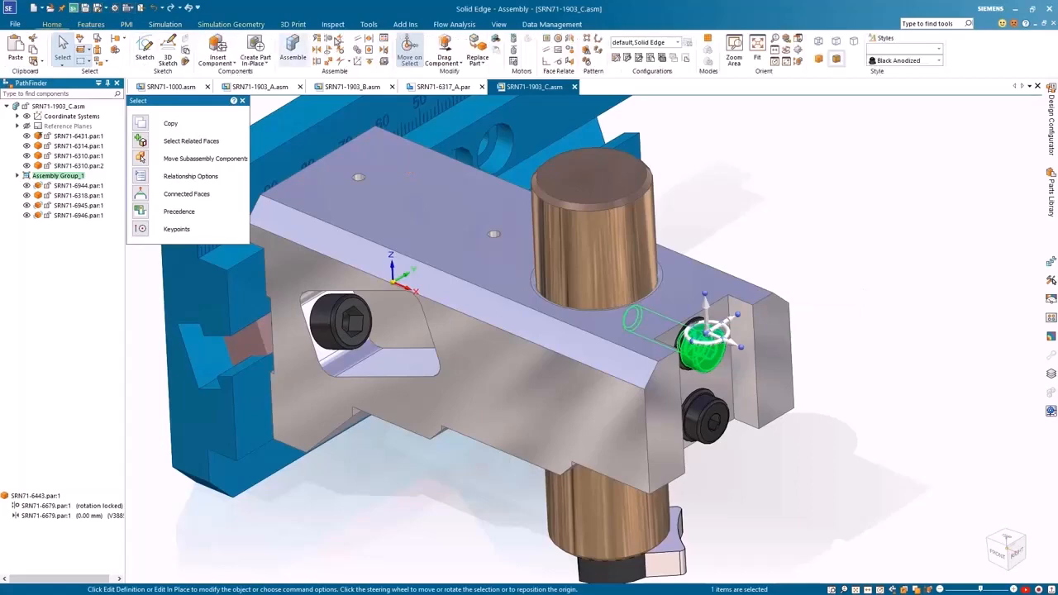
{"action": "left_click", "coordinate": [477, 51]}
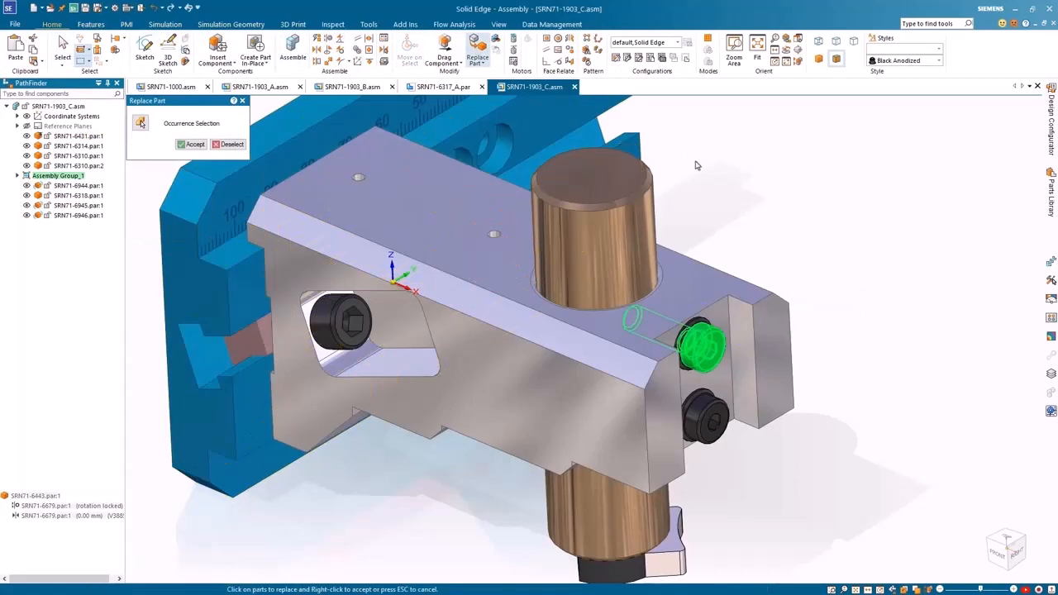
{"action": "right_click", "coordinate": [696, 165]}
{"action": "left_click", "coordinate": [799, 147]}
{"action": "type", "text": "6680"}
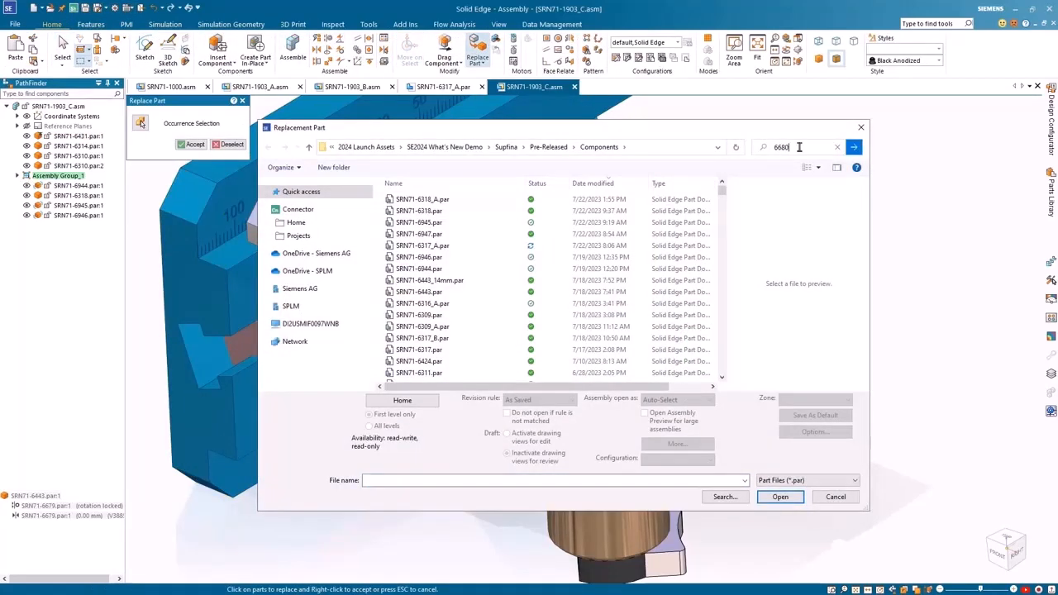
{"action": "left_click", "coordinate": [852, 147]}
{"action": "left_click", "coordinate": [532, 193]}
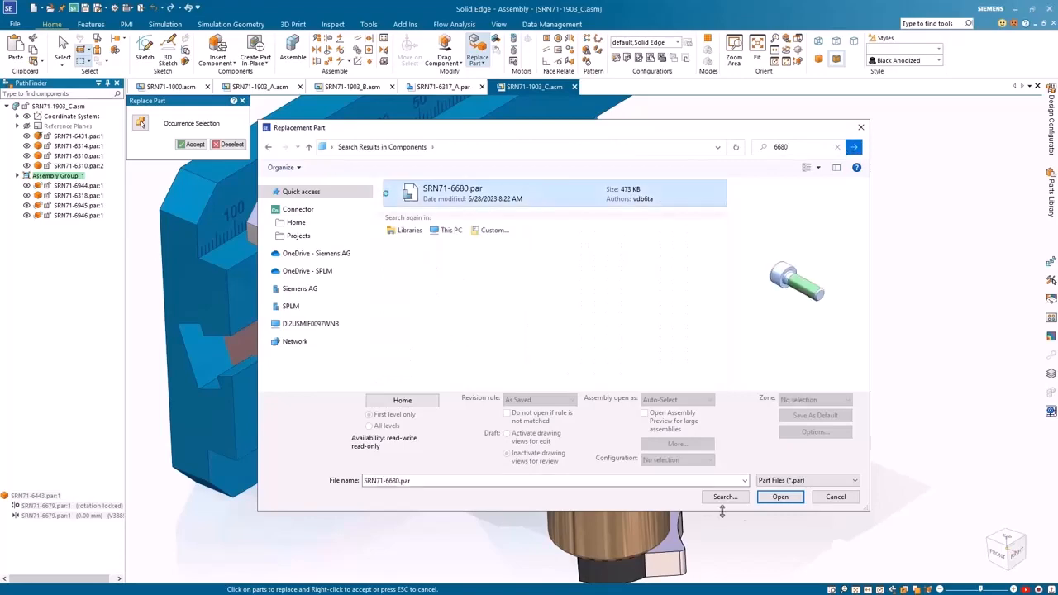
{"action": "left_click", "coordinate": [779, 497]}
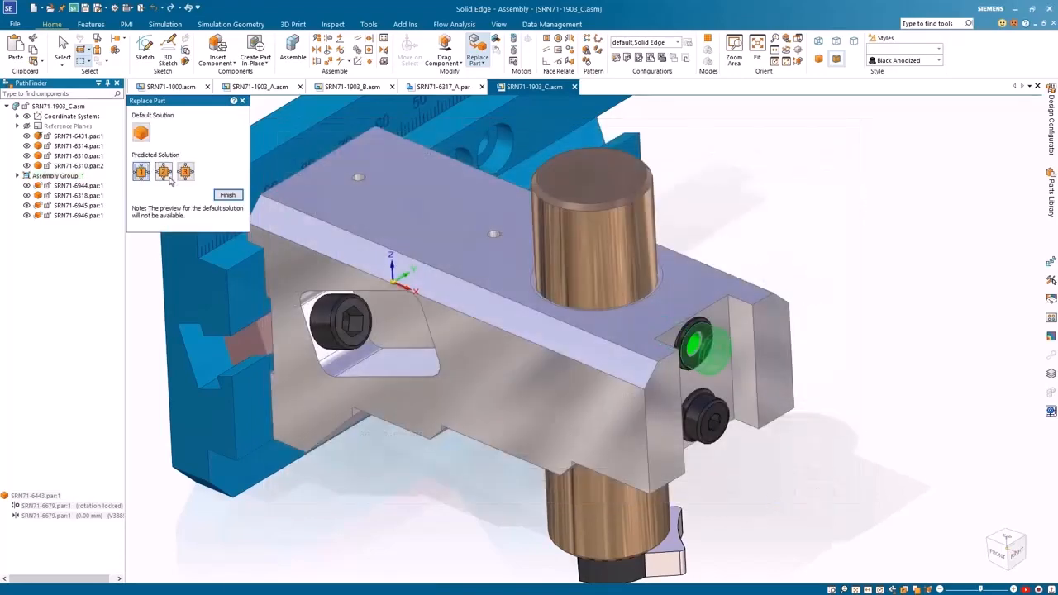
Compare the predicted placement solutions for the replacement screw and finish the replacement with predicted solution 1.
{"action": "left_click", "coordinate": [165, 171]}
{"action": "left_click", "coordinate": [185, 171]}
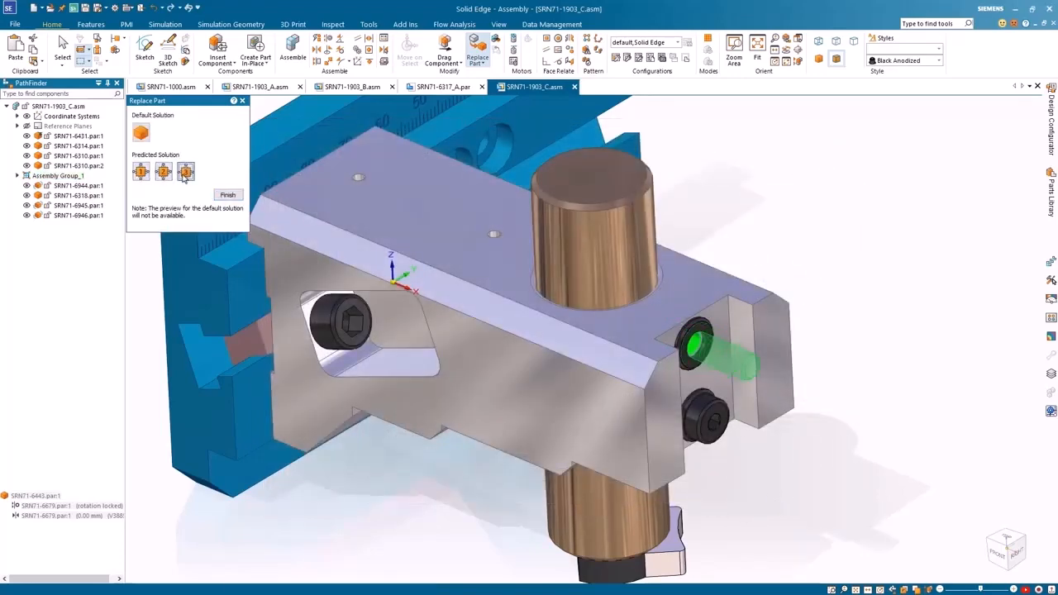
{"action": "left_click", "coordinate": [164, 172]}
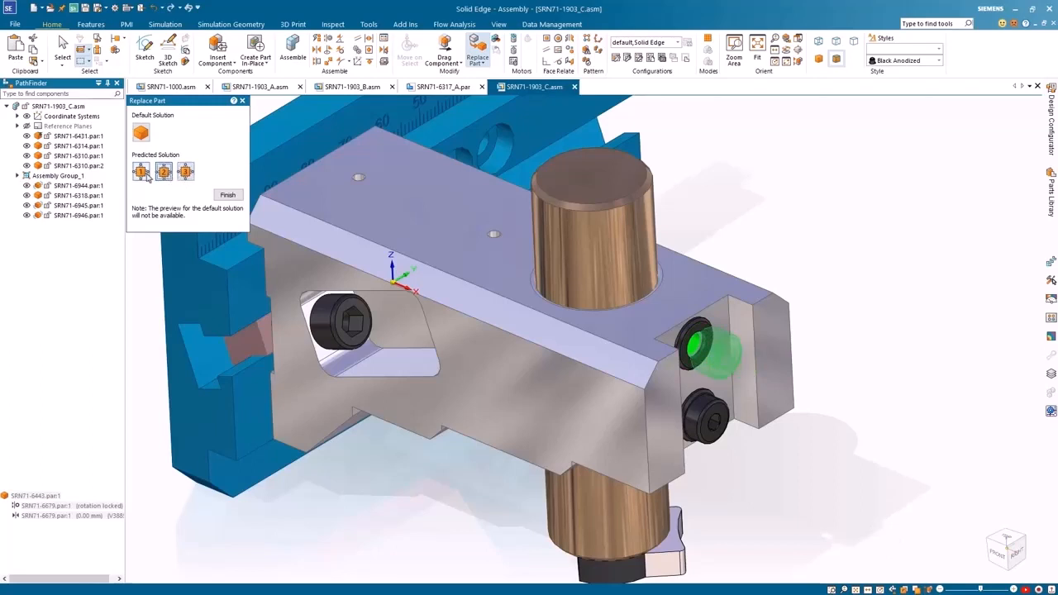
{"action": "left_click", "coordinate": [142, 172]}
{"action": "left_click", "coordinate": [142, 132]}
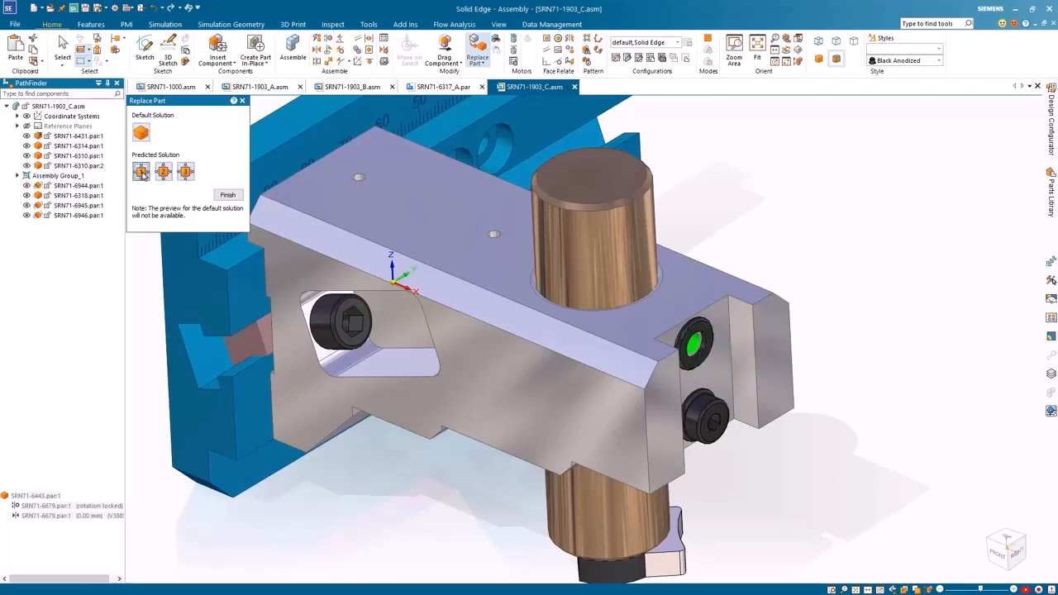
{"action": "left_click", "coordinate": [227, 195]}
{"action": "left_click", "coordinate": [809, 481]}
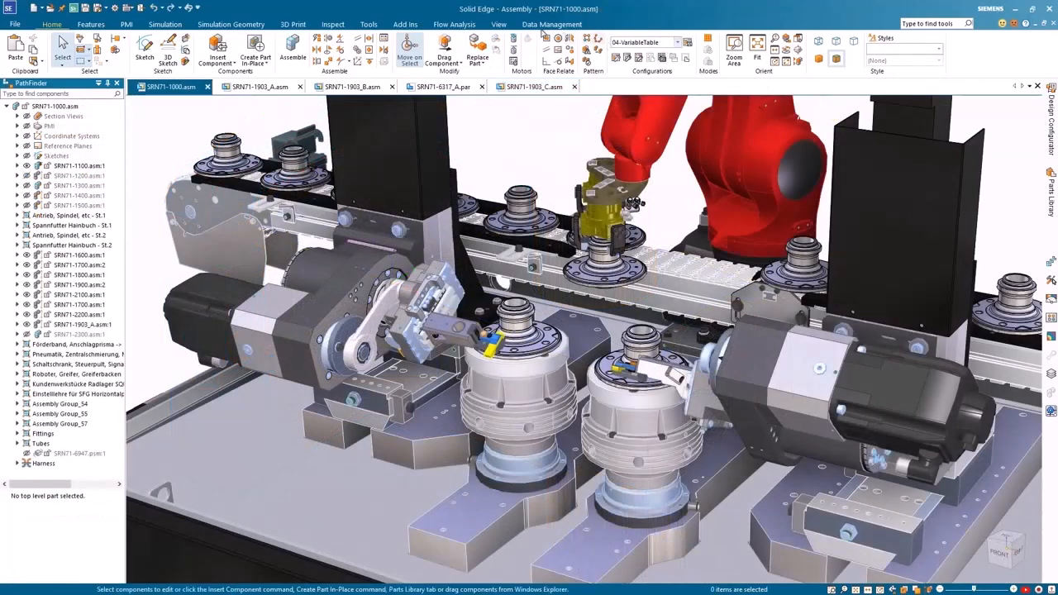
Open the Variable Table of SRN71-1000.asm and filter it to variables named by Users.
{"action": "left_click", "coordinate": [368, 24]}
{"action": "left_click", "coordinate": [132, 38]}
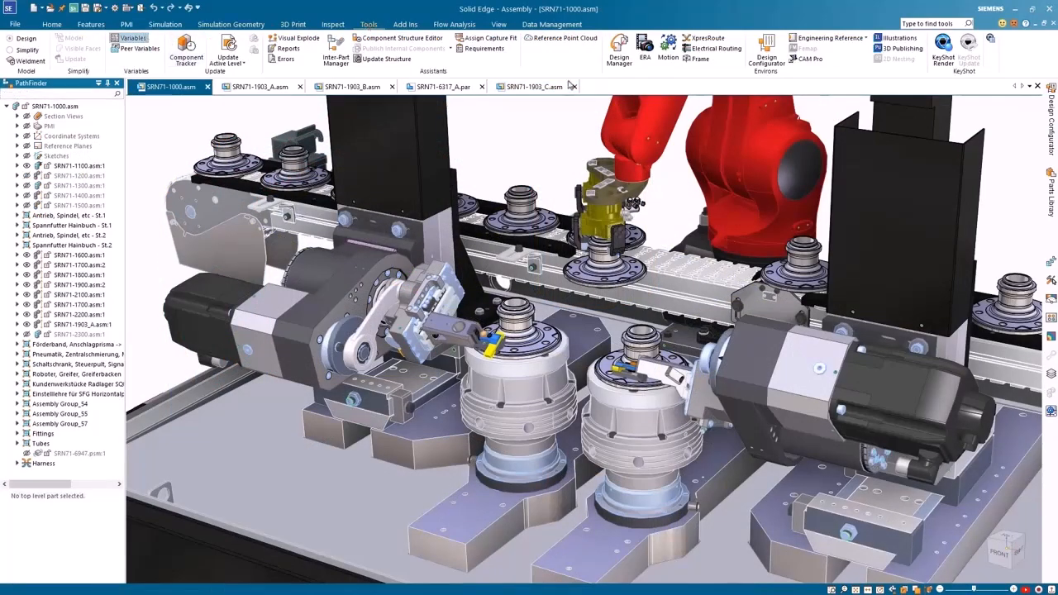
{"action": "mouse_move", "coordinate": [1038, 165]}
{"action": "left_mouse_down"}
{"action": "mouse_move", "coordinate": [1017, 491]}
{"action": "mouse_move", "coordinate": [1033, 430]}
{"action": "mouse_move", "coordinate": [1050, 152]}
{"action": "left_mouse_up"}
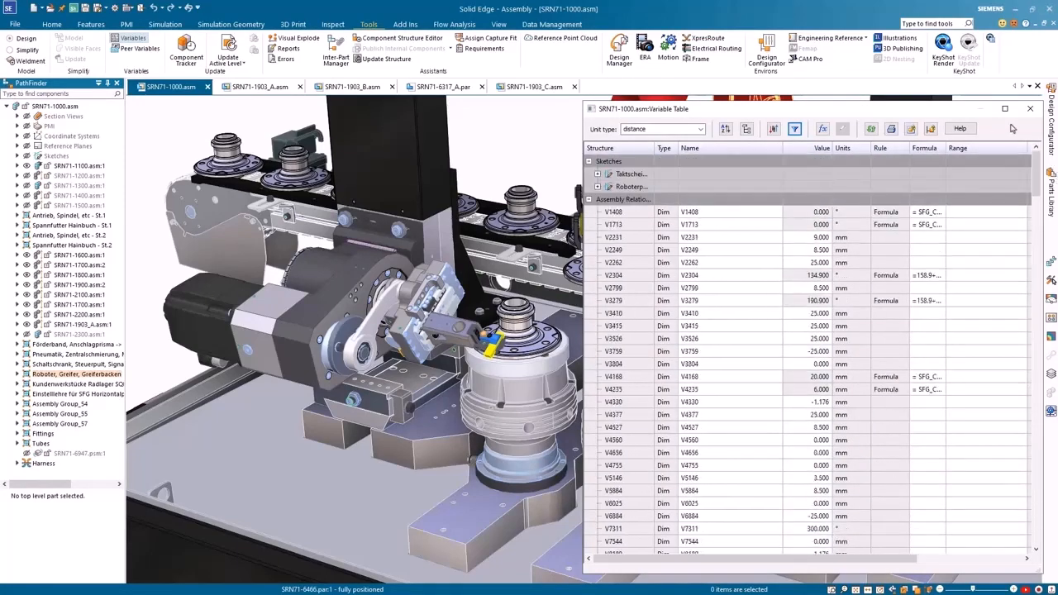
{"action": "left_click", "coordinate": [795, 129]}
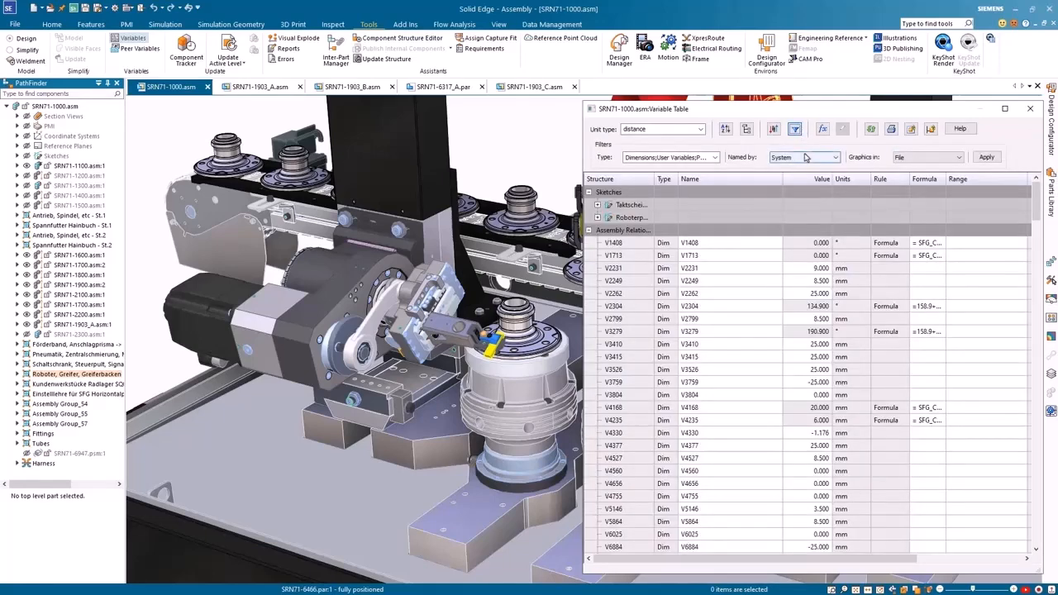
{"action": "left_click", "coordinate": [806, 157]}
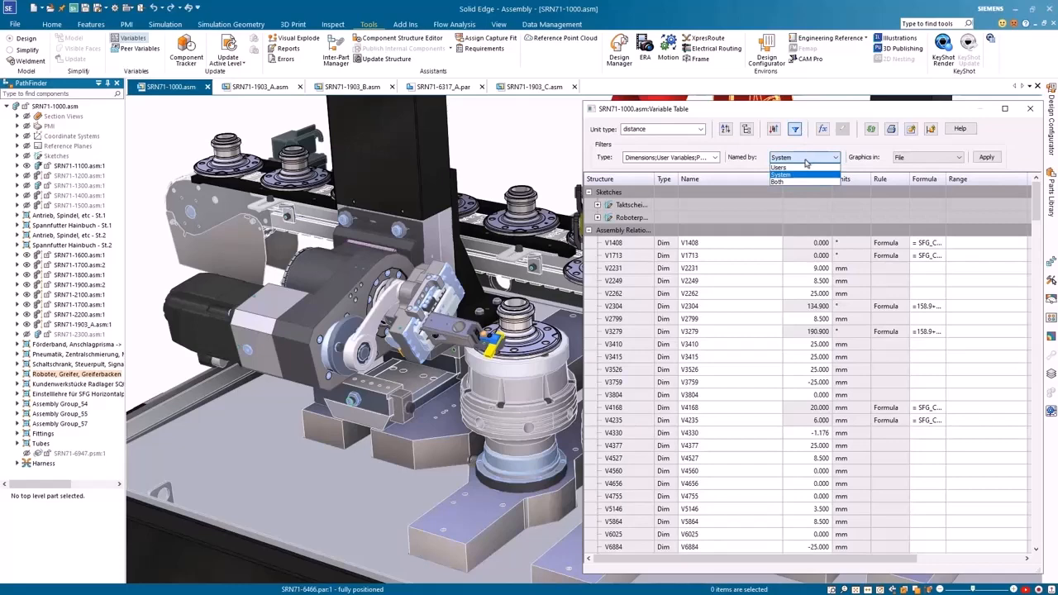
{"action": "left_click", "coordinate": [800, 168]}
{"action": "left_click", "coordinate": [985, 158]}
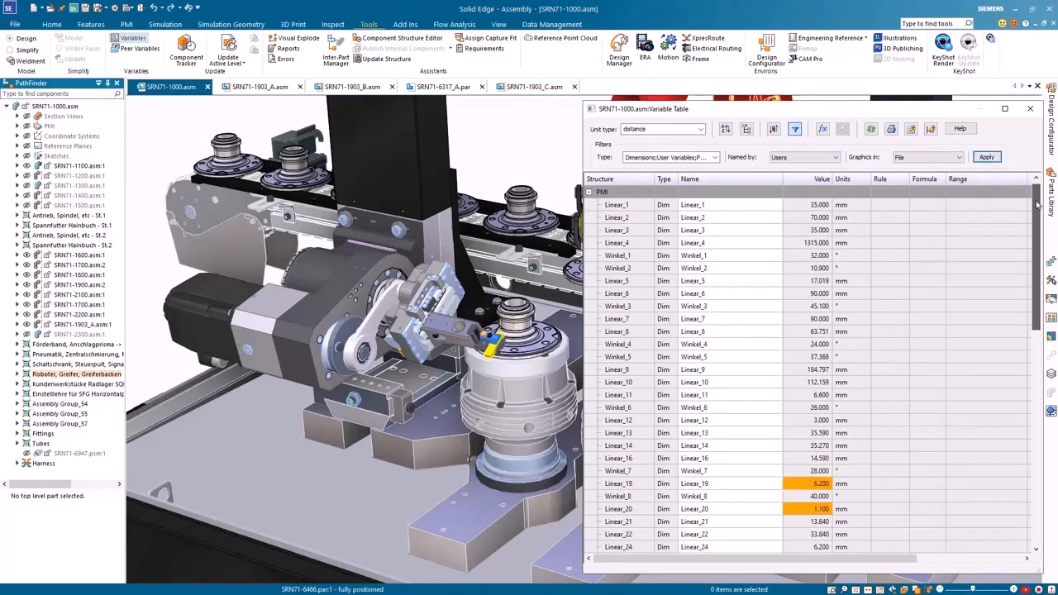
{"action": "scroll", "coordinate": [1039, 219], "scroll_direction": "down", "scroll_amount": 3}
{"action": "scroll", "coordinate": [1042, 219], "scroll_direction": "up", "scroll_amount": 3}
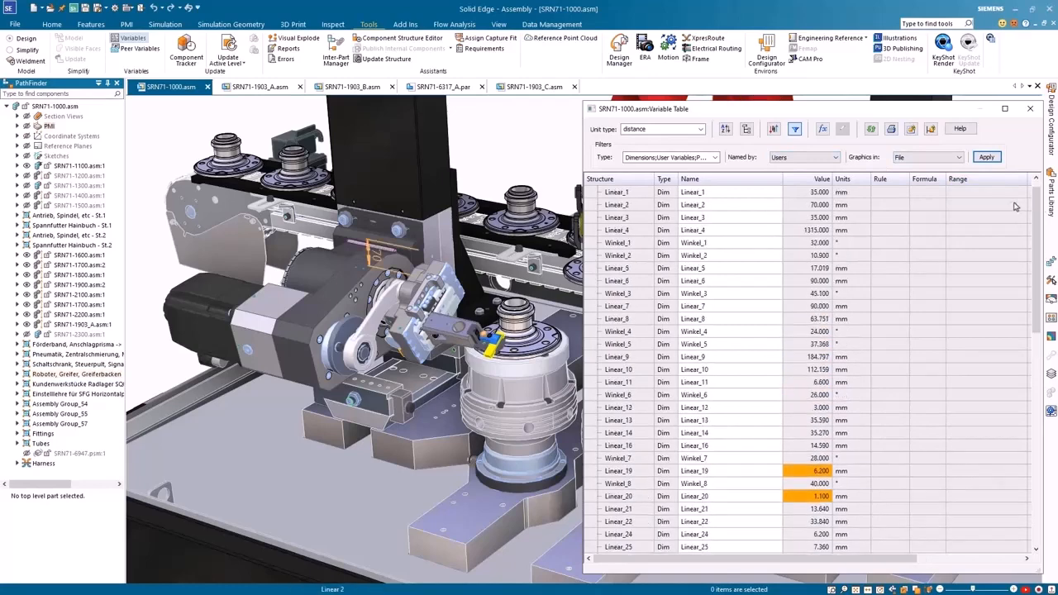
Limit the Variable Table to the graphics of the select set containing SRN71-1900.asm:2.
{"action": "left_click", "coordinate": [98, 286]}
{"action": "left_click", "coordinate": [927, 157]}
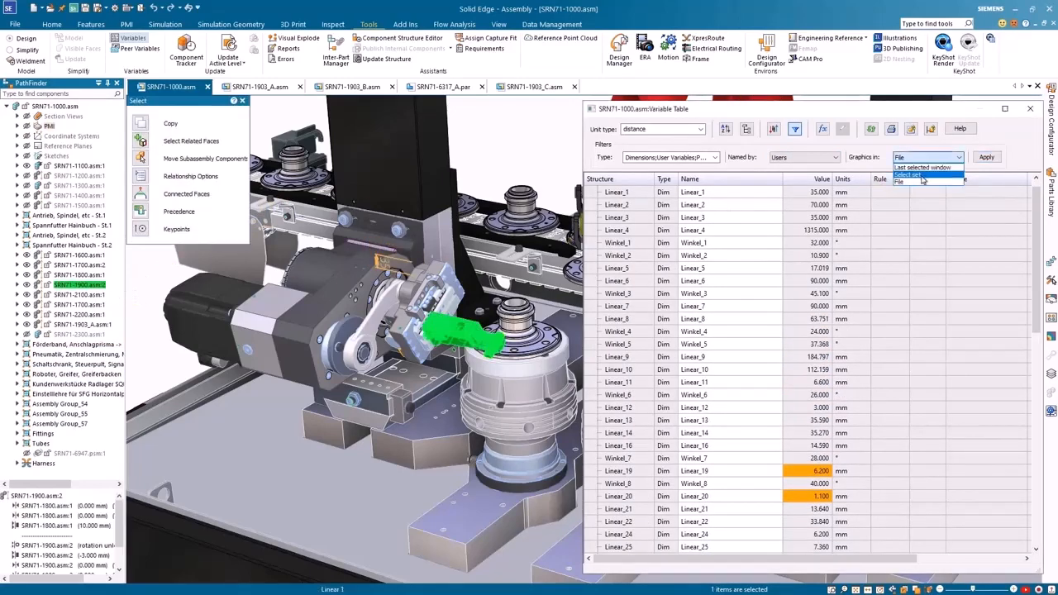
{"action": "left_click", "coordinate": [922, 175]}
{"action": "left_click", "coordinate": [985, 158]}
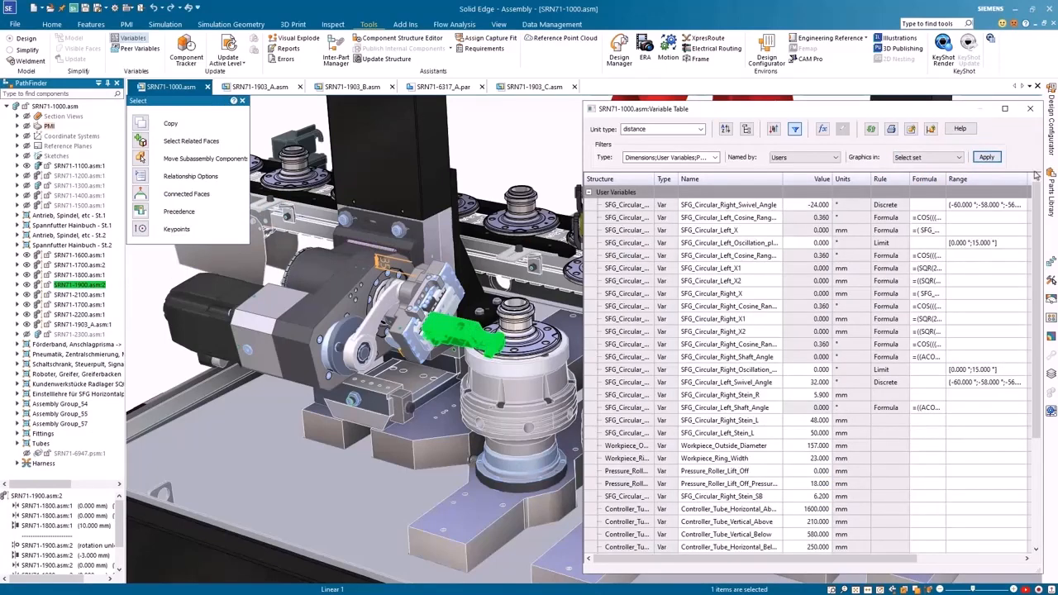
Set the discrete variable SFG_Circular_Left_Swivel_Angle to 10°.
{"action": "left_click", "coordinate": [813, 382]}
{"action": "left_click", "coordinate": [826, 382]}
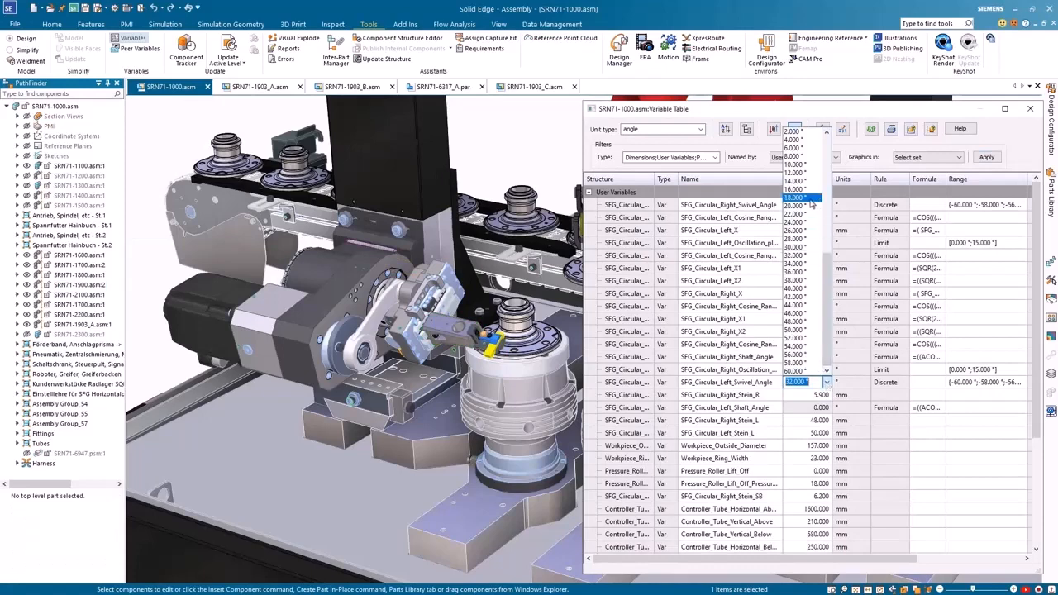
{"action": "left_click", "coordinate": [800, 166]}
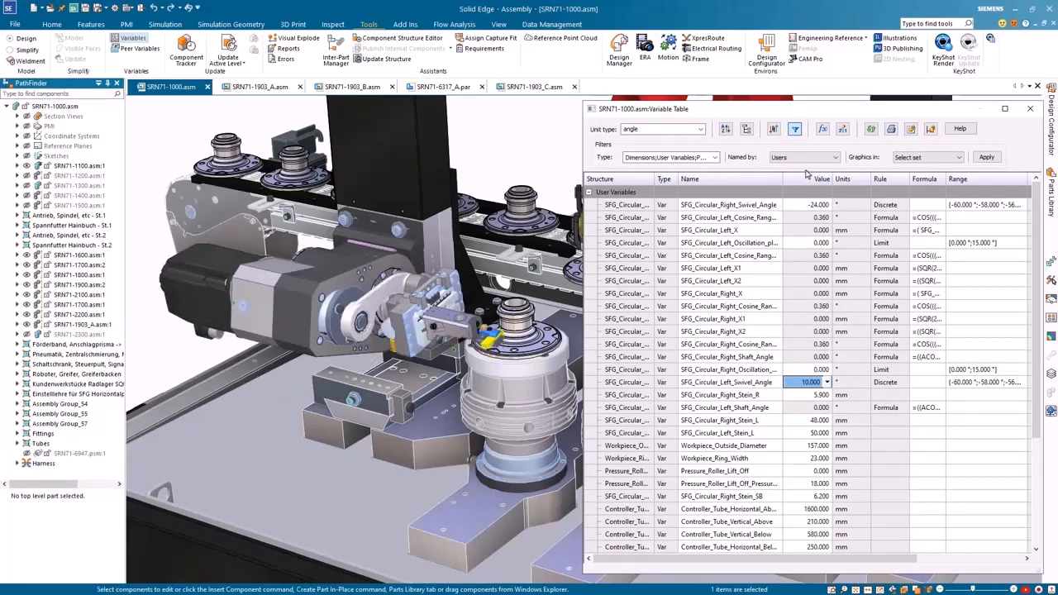
Set the variable SFG_Left_NC_Axis_Y to 100 mm and close the Variable Table.
{"action": "scroll", "coordinate": [818, 289], "scroll_direction": "down", "scroll_amount": 4}
{"action": "left_click", "coordinate": [814, 407]}
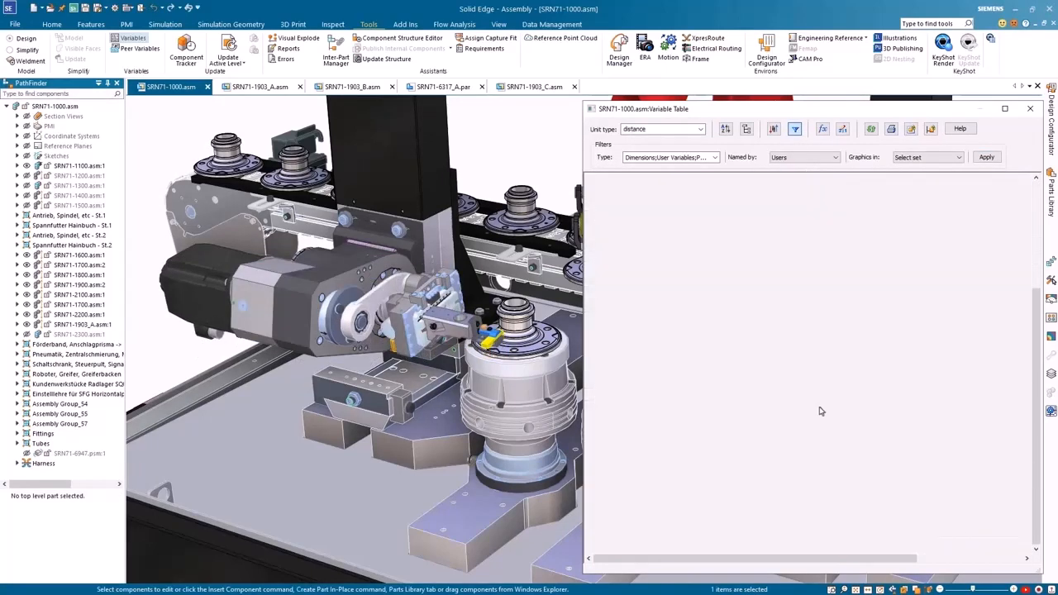
{"action": "type", "text": "100"}
{"action": "key", "text": "Return"}
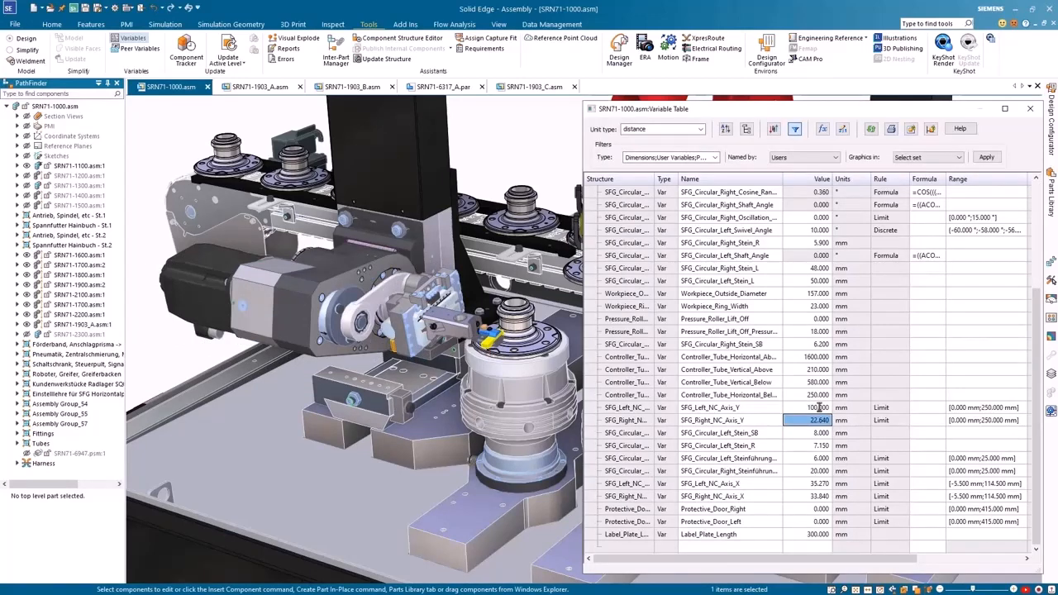
{"action": "left_click", "coordinate": [1029, 109]}
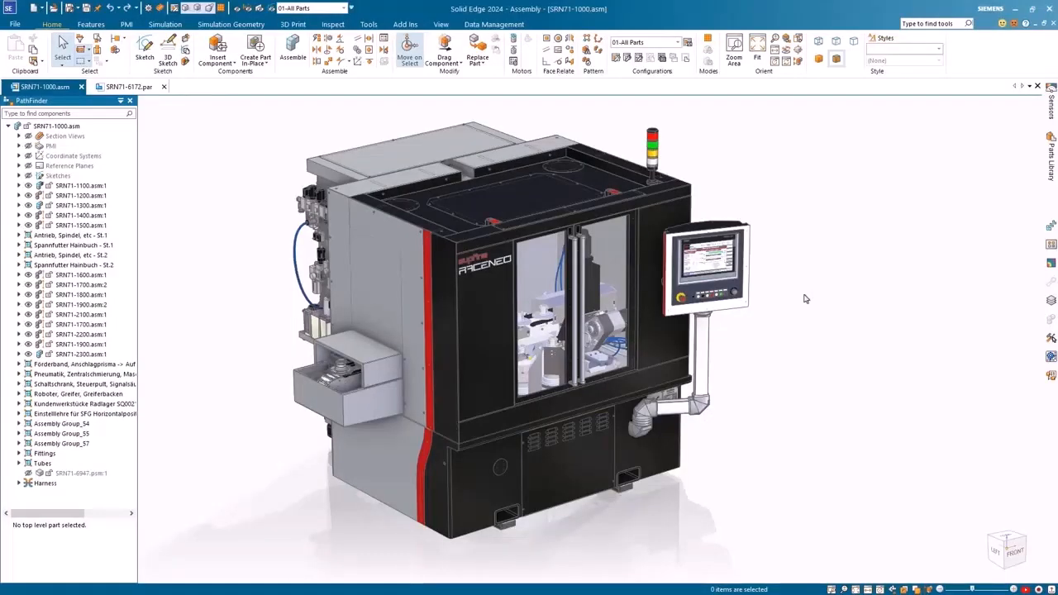
Apply the display configuration 02-No Door to the SRN71-1000.asm machine assembly.
{"action": "left_click", "coordinate": [677, 42]}
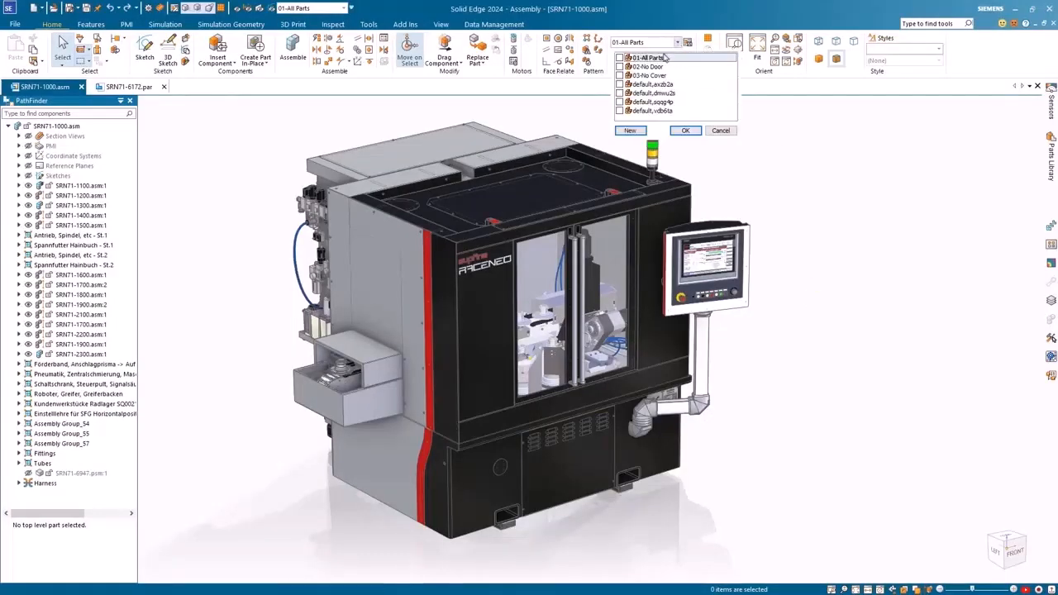
{"action": "left_click", "coordinate": [620, 66]}
{"action": "left_click", "coordinate": [684, 131]}
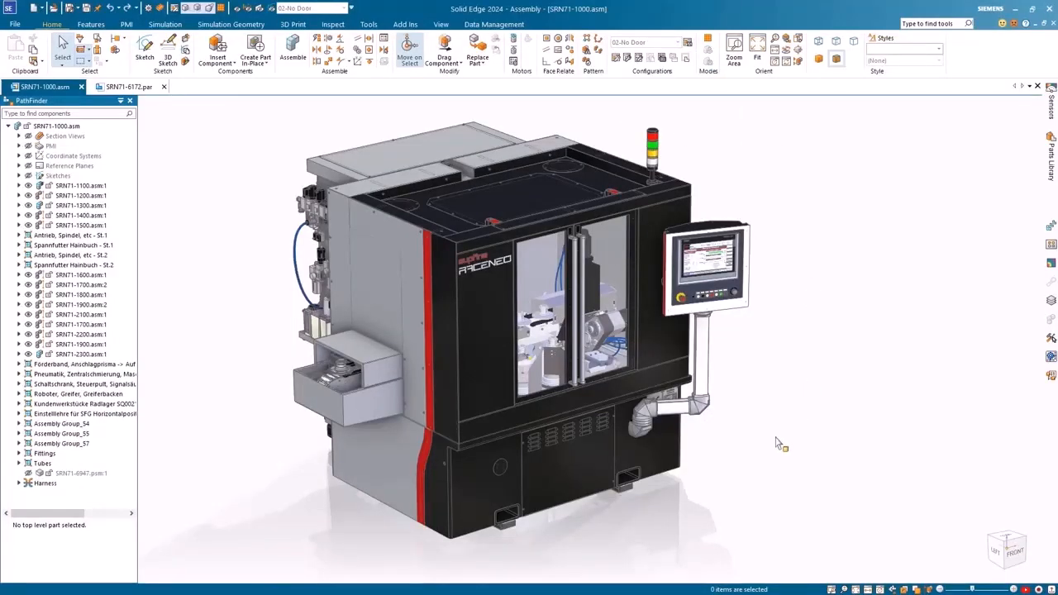
Open the round slotted flange SRN71-6172.par from the SRN71-2200.asm subassembly.
{"action": "scroll", "coordinate": [777, 447], "scroll_direction": "up", "scroll_amount": 6}
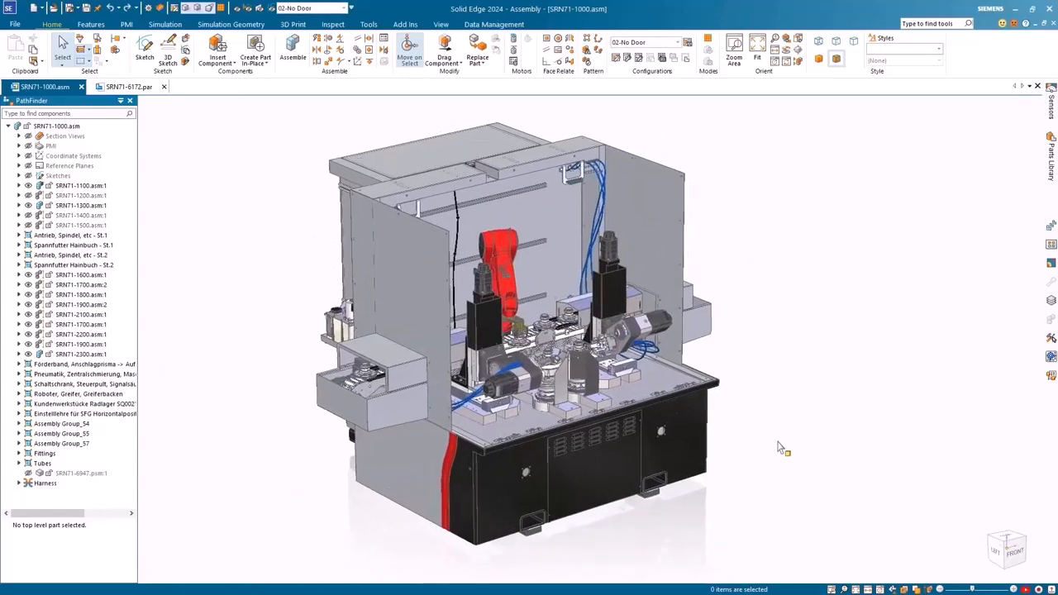
{"action": "scroll", "coordinate": [795, 403], "scroll_direction": "up", "scroll_amount": 3}
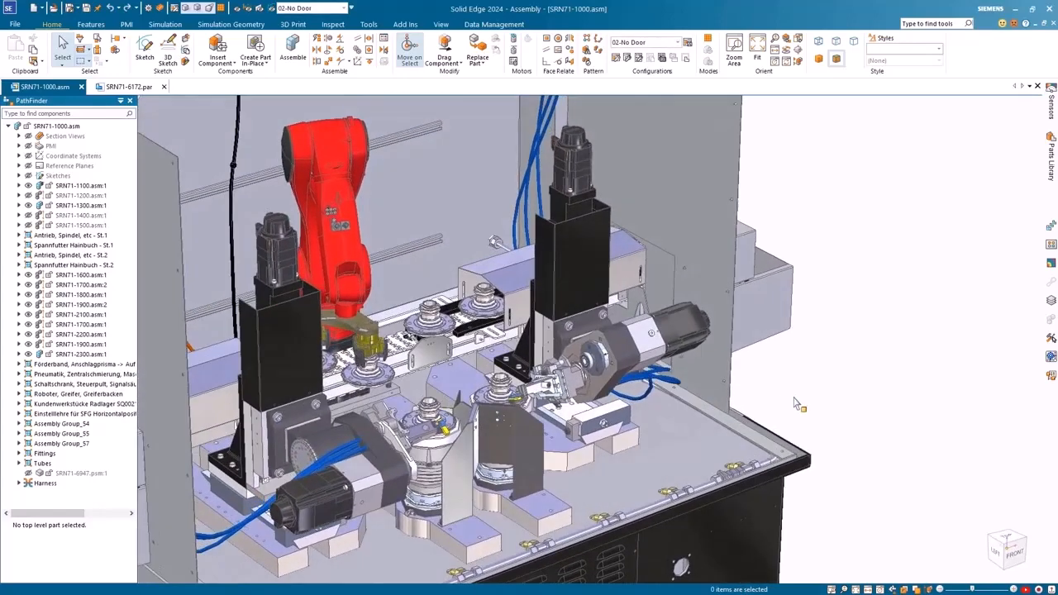
{"action": "left_click", "coordinate": [601, 368]}
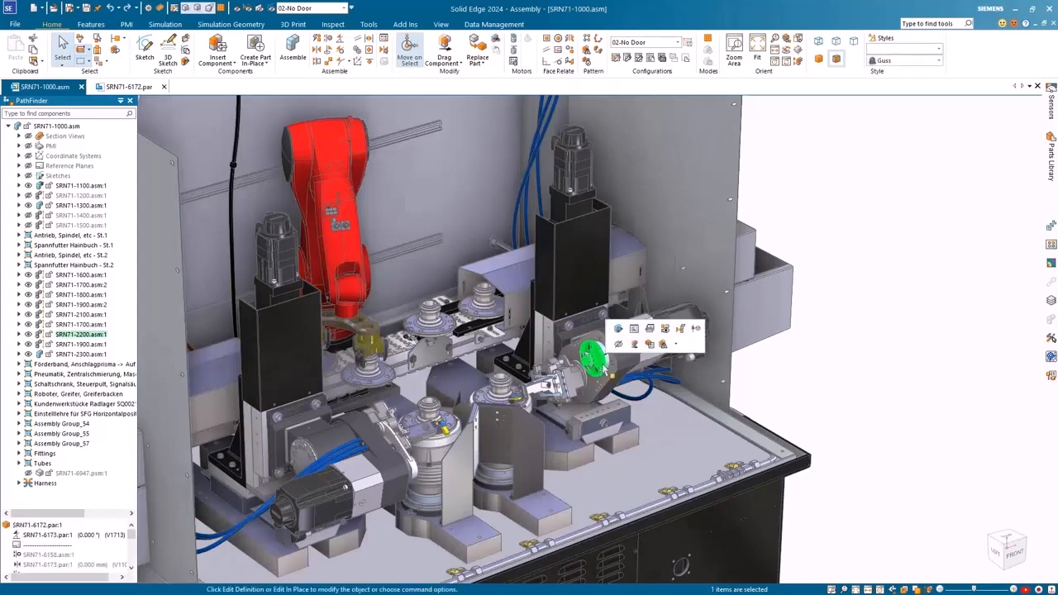
{"action": "left_click", "coordinate": [650, 330]}
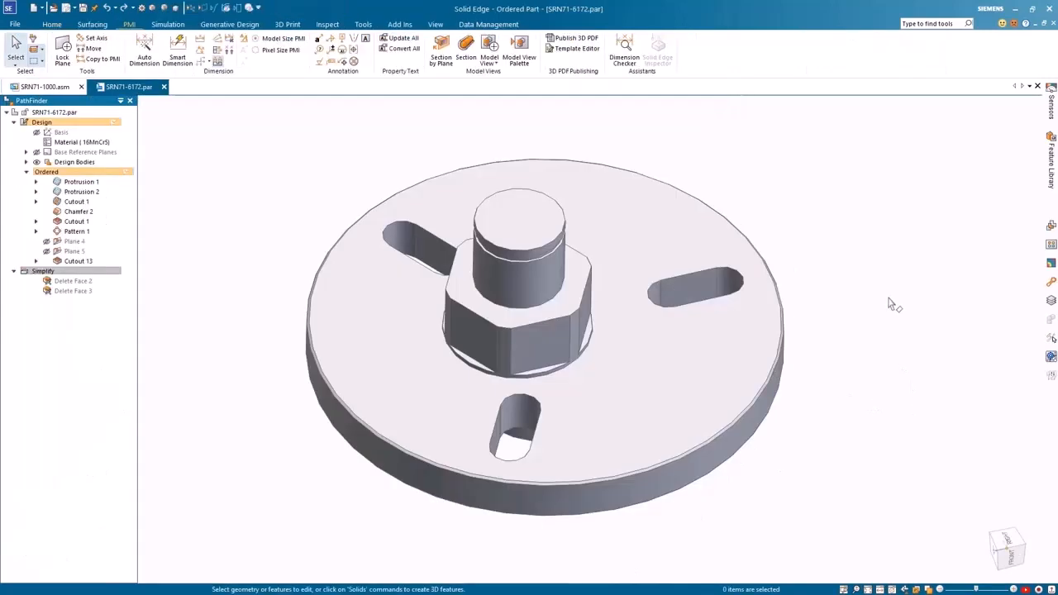
Create automatic PMI dimensions for the flange in ISO (mm) style, with the disc's flat upper face as primary datum.
{"action": "left_click", "coordinate": [144, 49]}
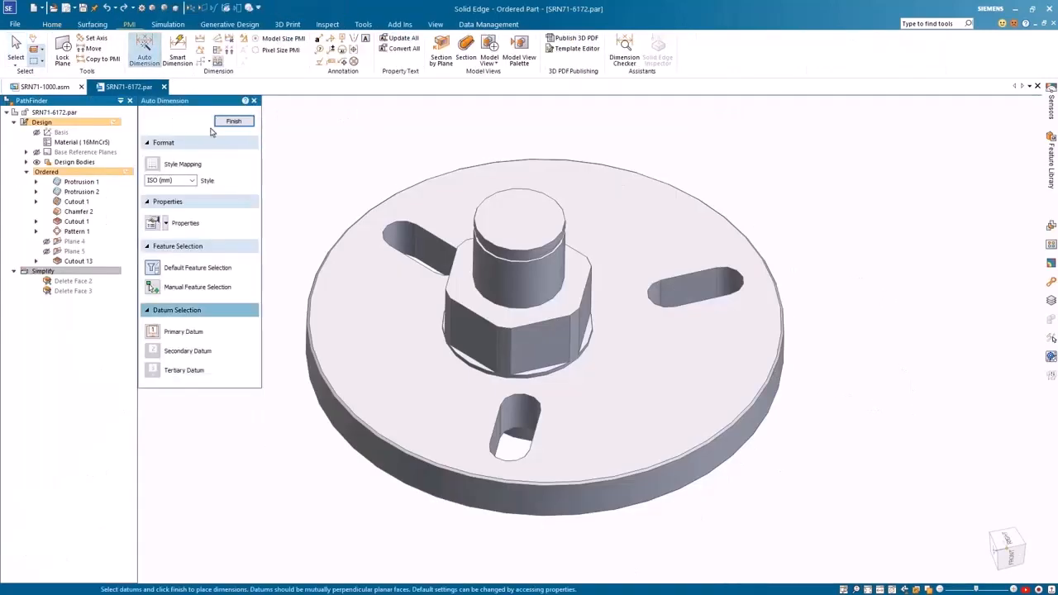
{"action": "left_click", "coordinate": [673, 385]}
{"action": "right_click", "coordinate": [900, 297]}
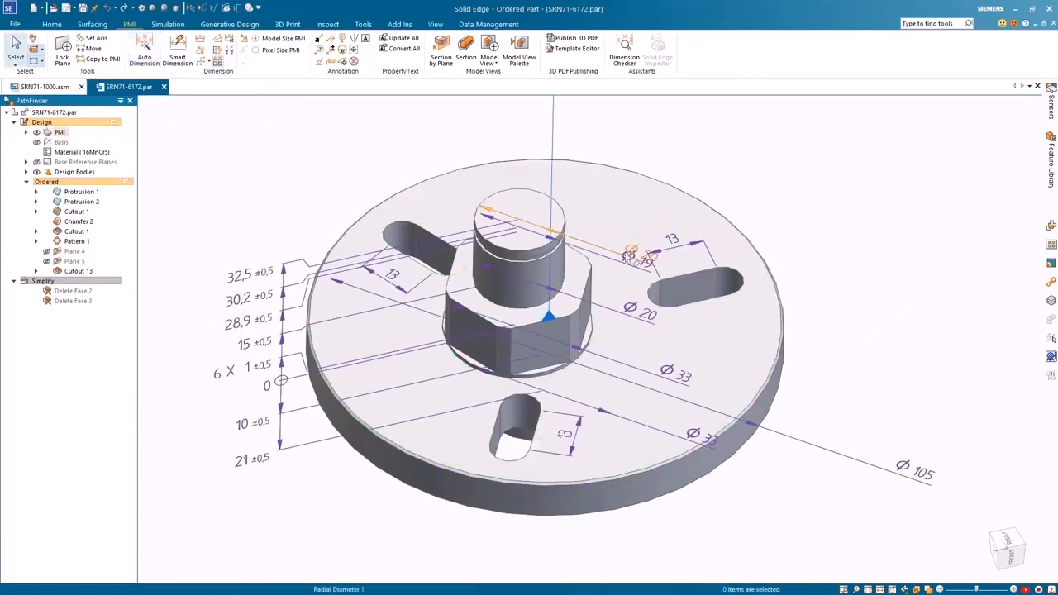
Move the overlapping 20 mm diameter dimension of the pin's top away from the 19 mm dimension.
{"action": "left_click", "coordinate": [637, 253]}
{"action": "left_click_drag", "start_coordinate": [639, 253], "coordinate": [676, 204]}
{"action": "key", "text": "Escape"}
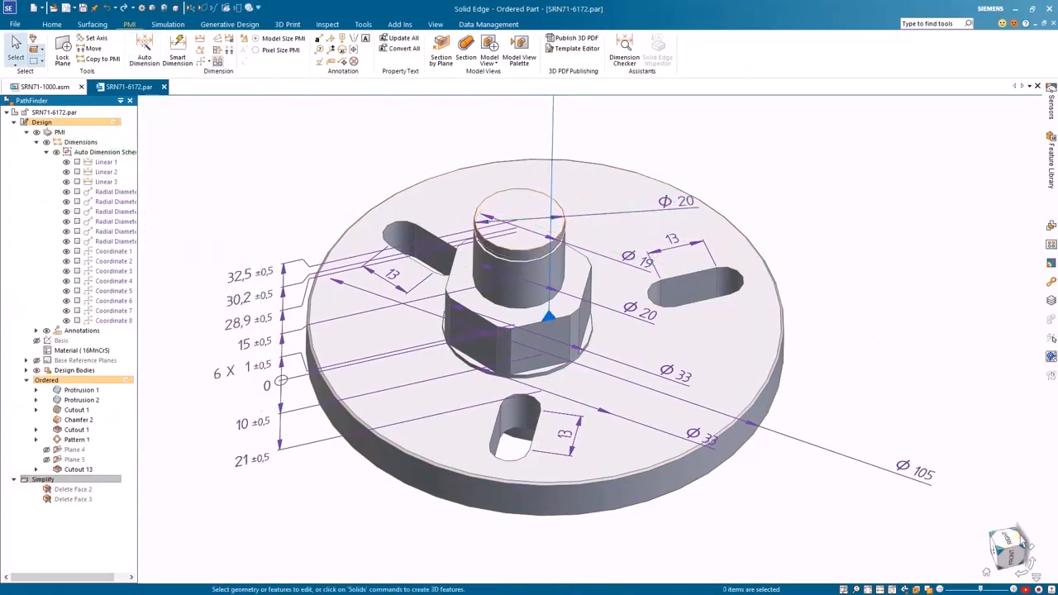
View the dimensioned flange from the front and switch to the plate part SRN71-6681.par.
{"action": "left_click", "coordinate": [1009, 554]}
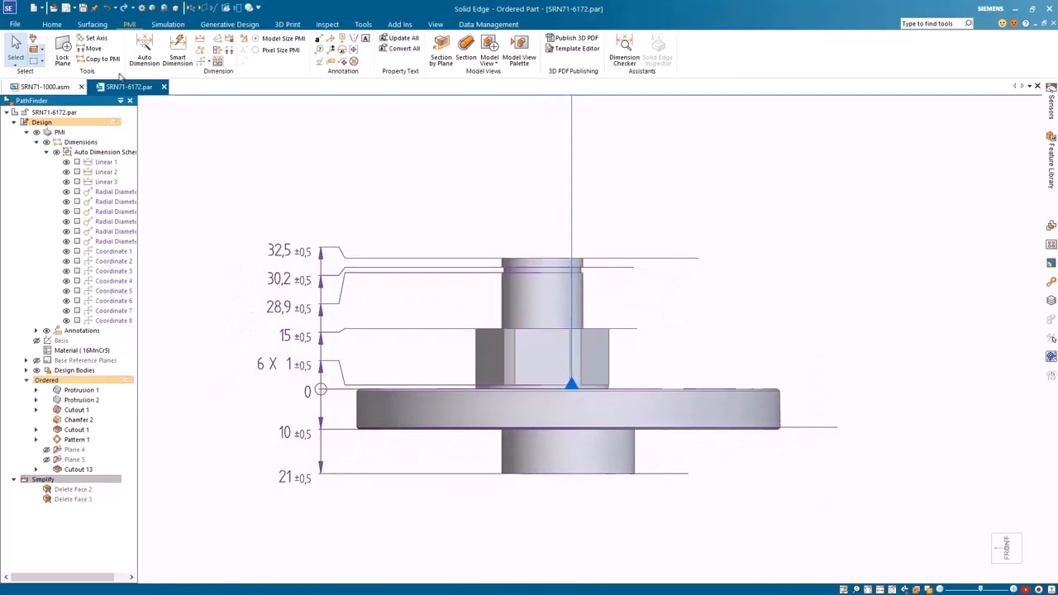
{"action": "left_click", "coordinate": [95, 9]}
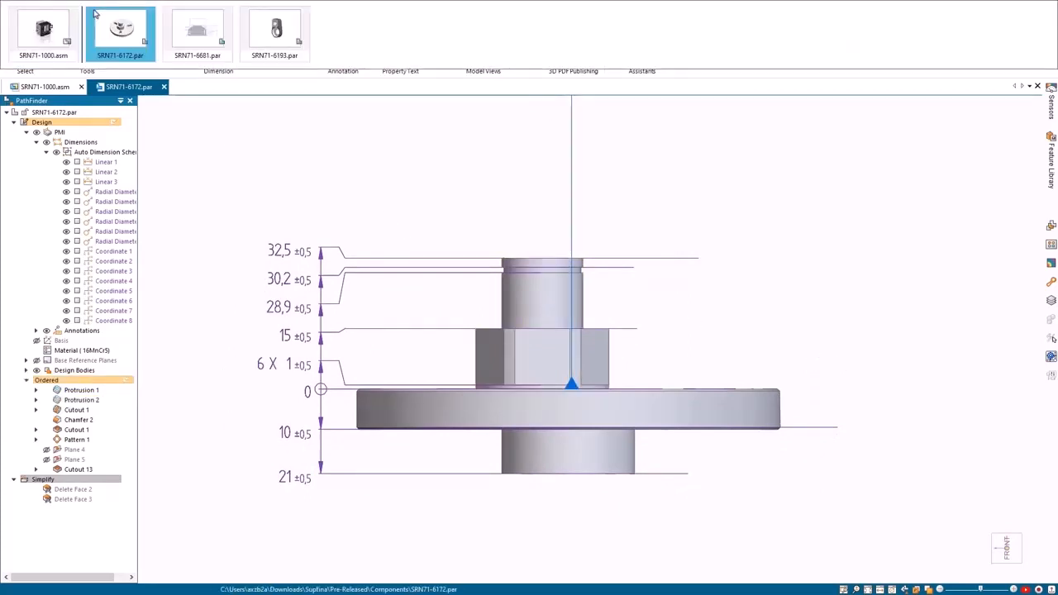
{"action": "left_click", "coordinate": [196, 31]}
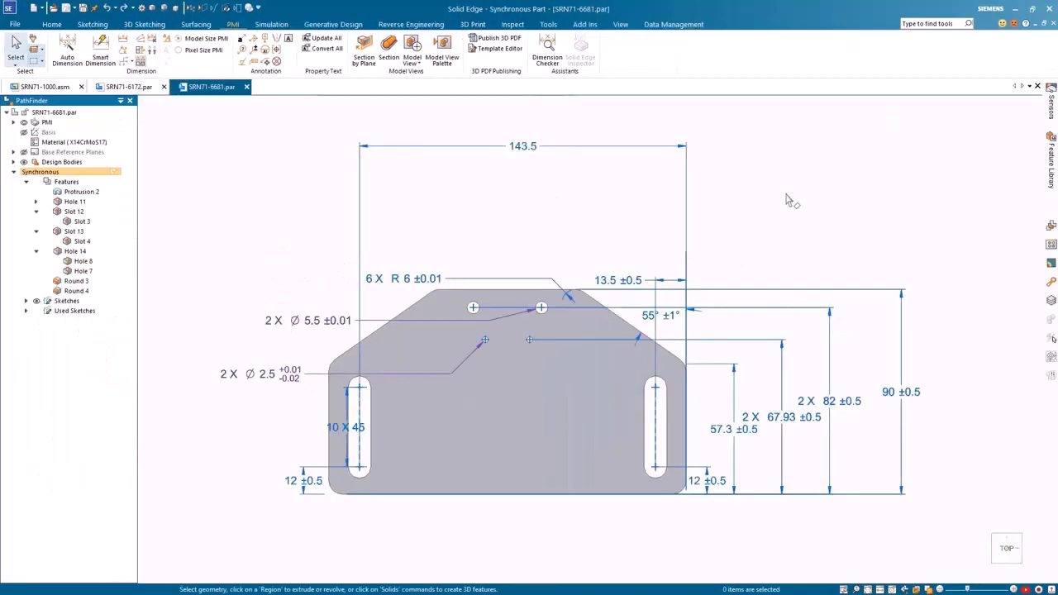
Run the Dimension Checker on the plate with its flat upper face as primary datum and place the results clear of the model.
{"action": "left_click", "coordinate": [547, 51]}
{"action": "left_click", "coordinate": [584, 395]}
{"action": "middle_click_drag", "start_coordinate": [584, 396], "coordinate": [635, 443]}
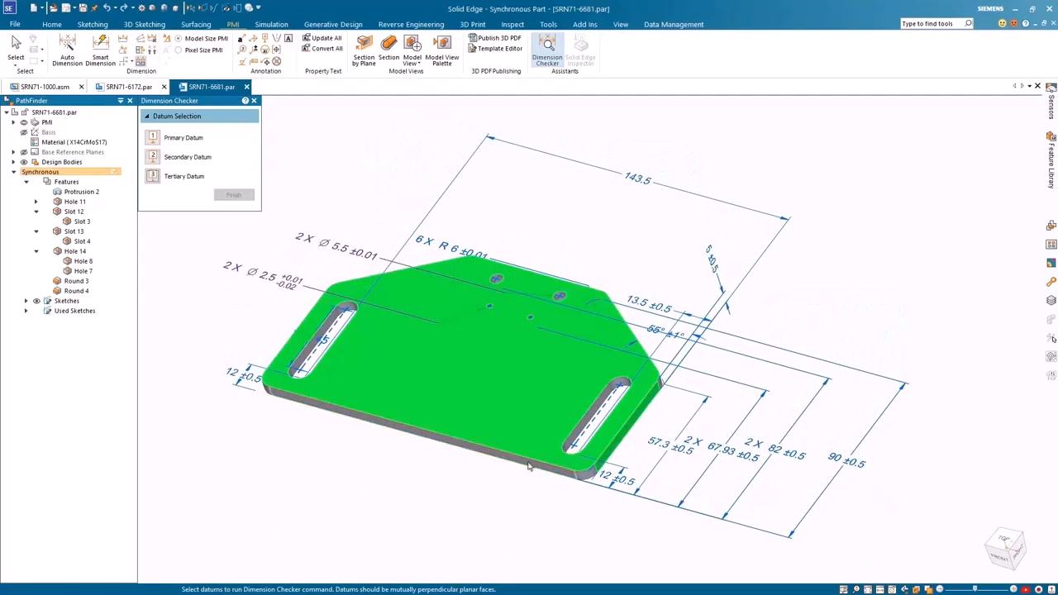
{"action": "right_click", "coordinate": [895, 342]}
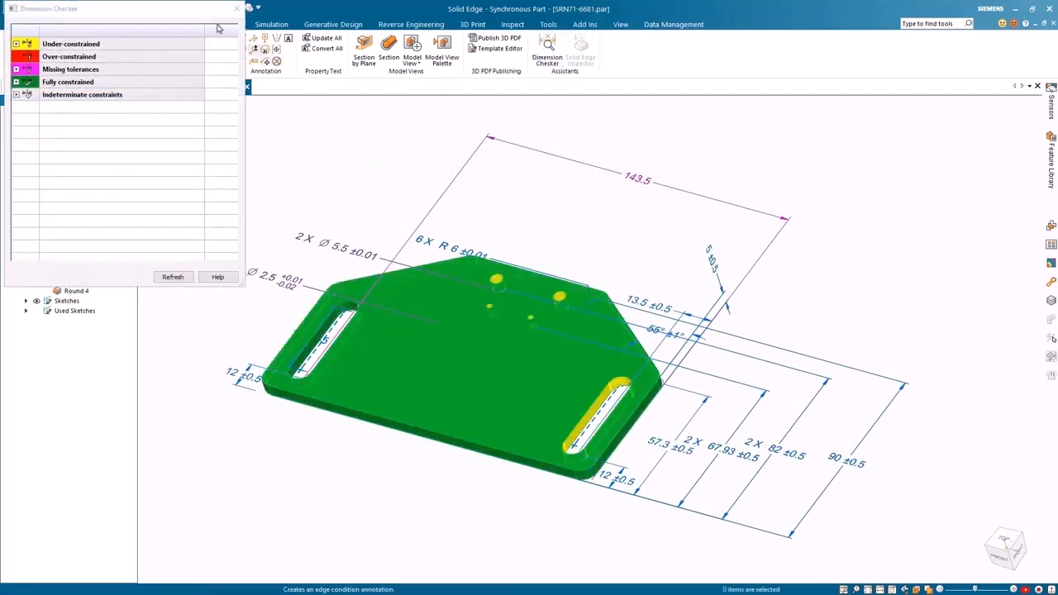
{"action": "left_click_drag", "start_coordinate": [190, 17], "coordinate": [1002, 112]}
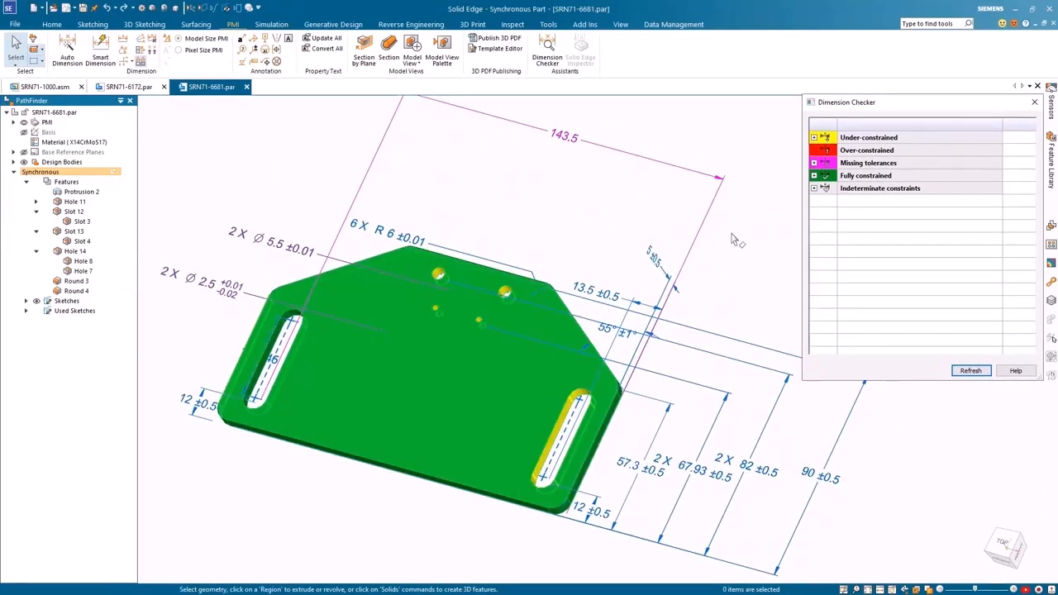
Give the plate's 143.5 dimension a Unit Tolerance of +0.500 mm and -0.500 mm, and refresh the Dimension Checker.
{"action": "left_click", "coordinate": [700, 232]}
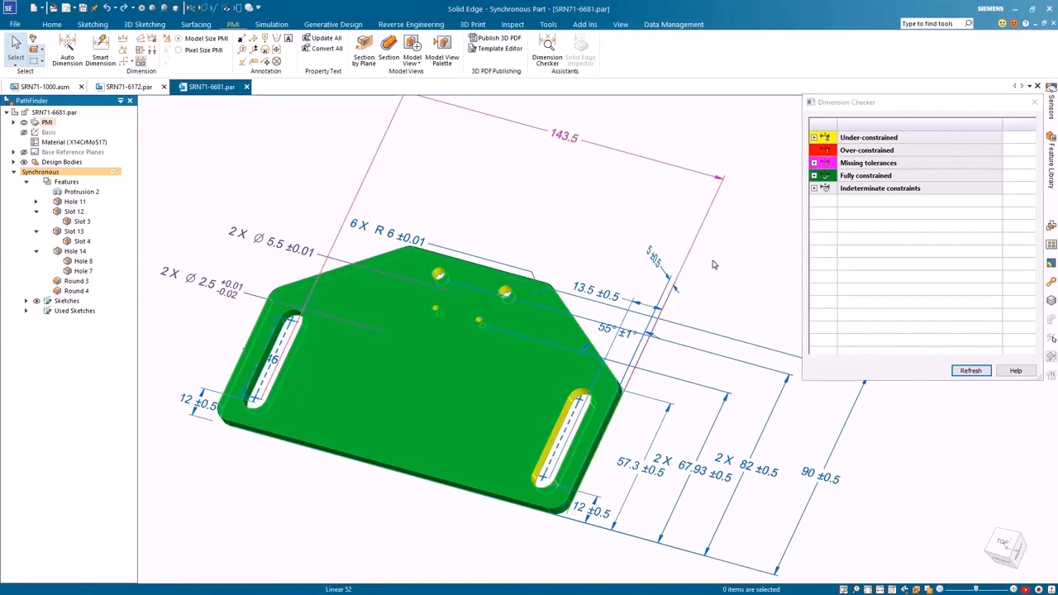
{"action": "left_click", "coordinate": [250, 275]}
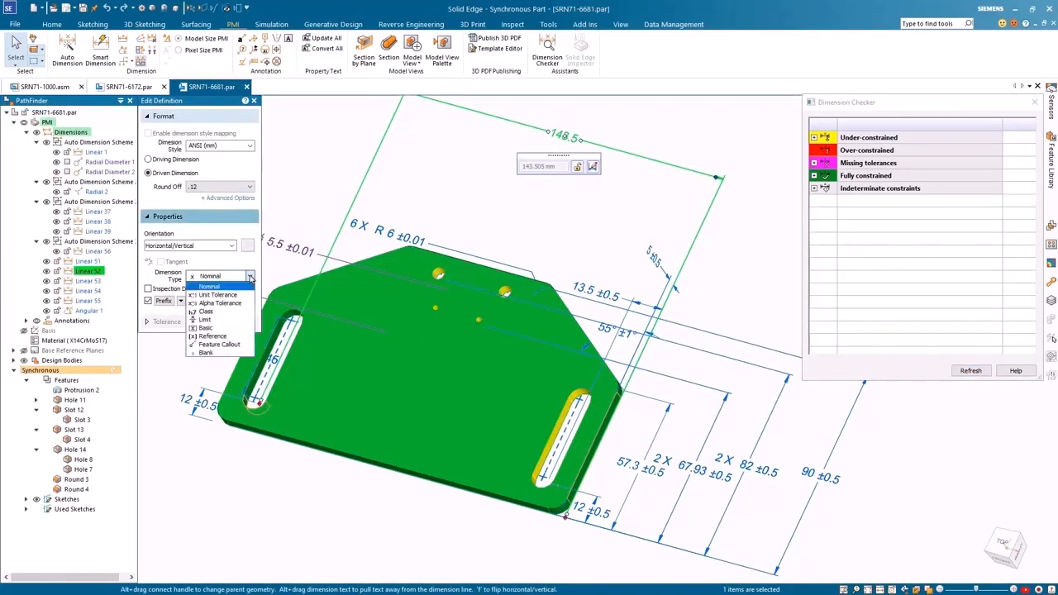
{"action": "left_click", "coordinate": [214, 294]}
{"action": "left_click", "coordinate": [163, 324]}
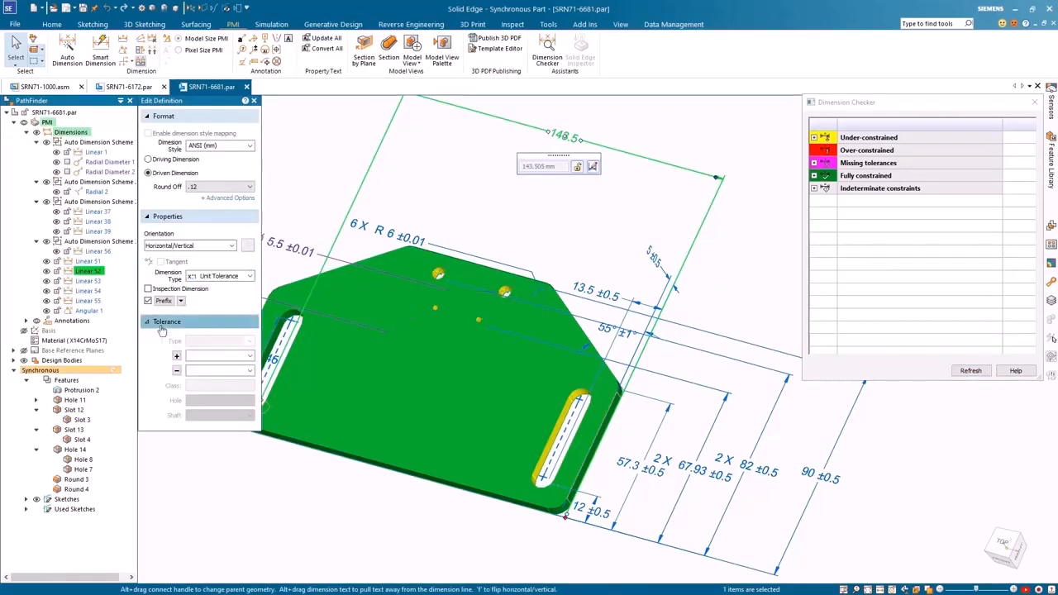
{"action": "left_click", "coordinate": [249, 356]}
{"action": "left_click", "coordinate": [224, 370]}
{"action": "left_click", "coordinate": [249, 371]}
{"action": "left_click", "coordinate": [227, 382]}
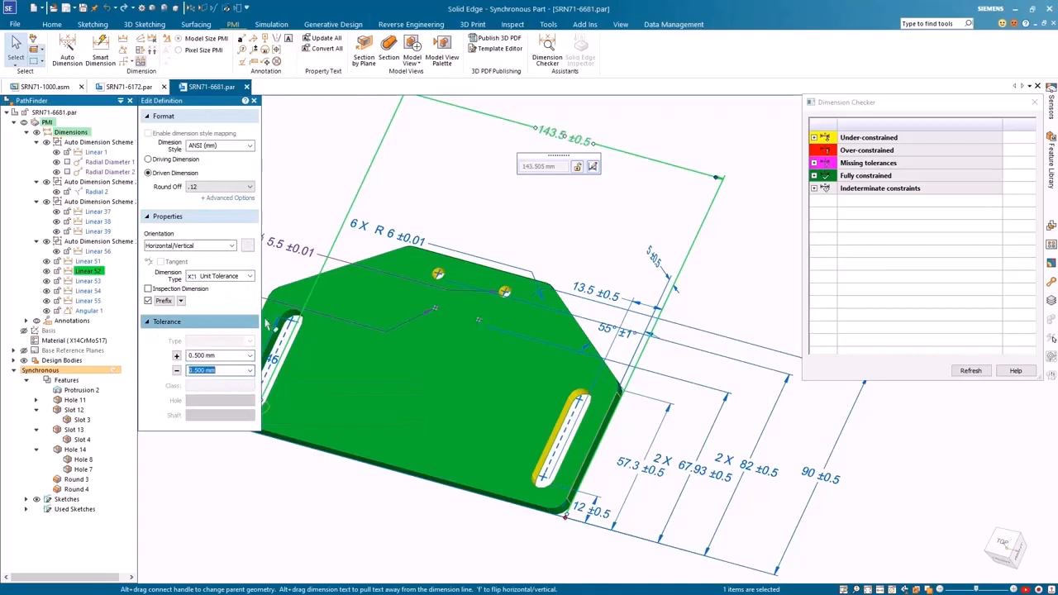
{"action": "left_click", "coordinate": [304, 188]}
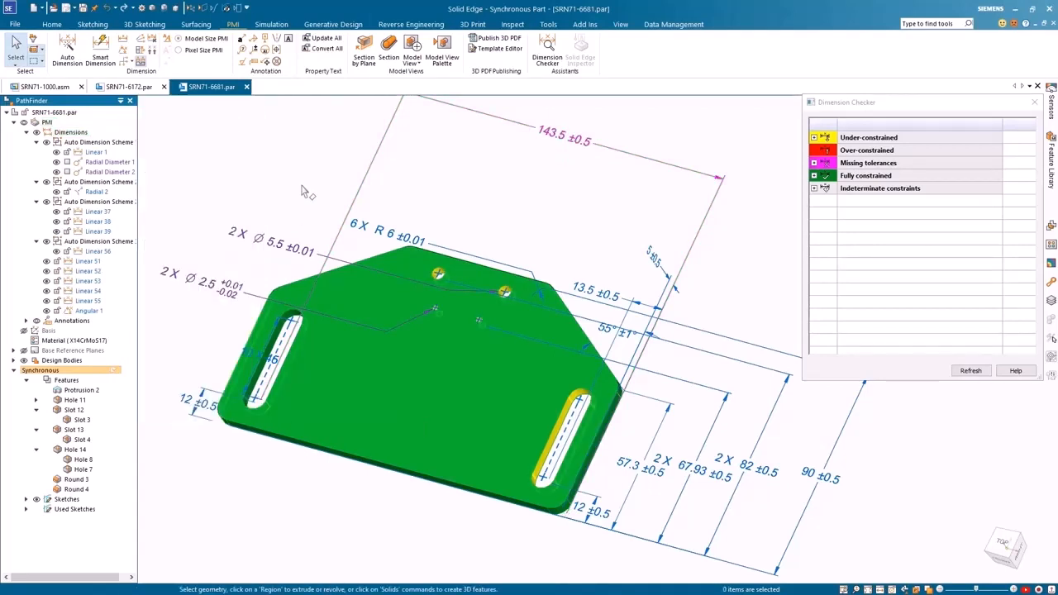
{"action": "left_click", "coordinate": [971, 371]}
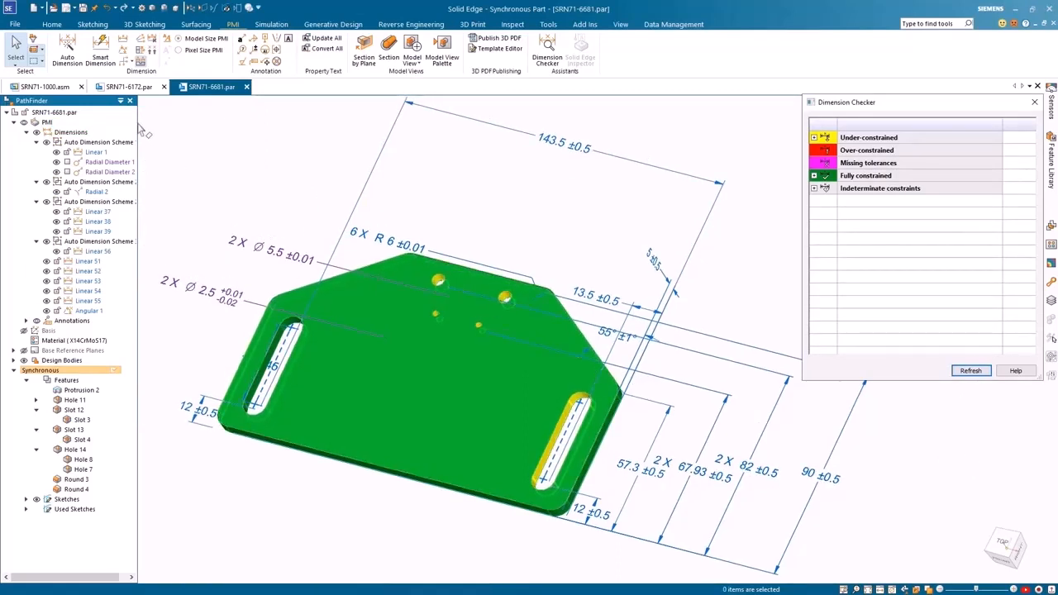
Create automatic ANSI (mm) dimensions for the plate, using the upper face and two perpendicular edge faces as primary, secondary and tertiary datums.
{"action": "left_click", "coordinate": [68, 54]}
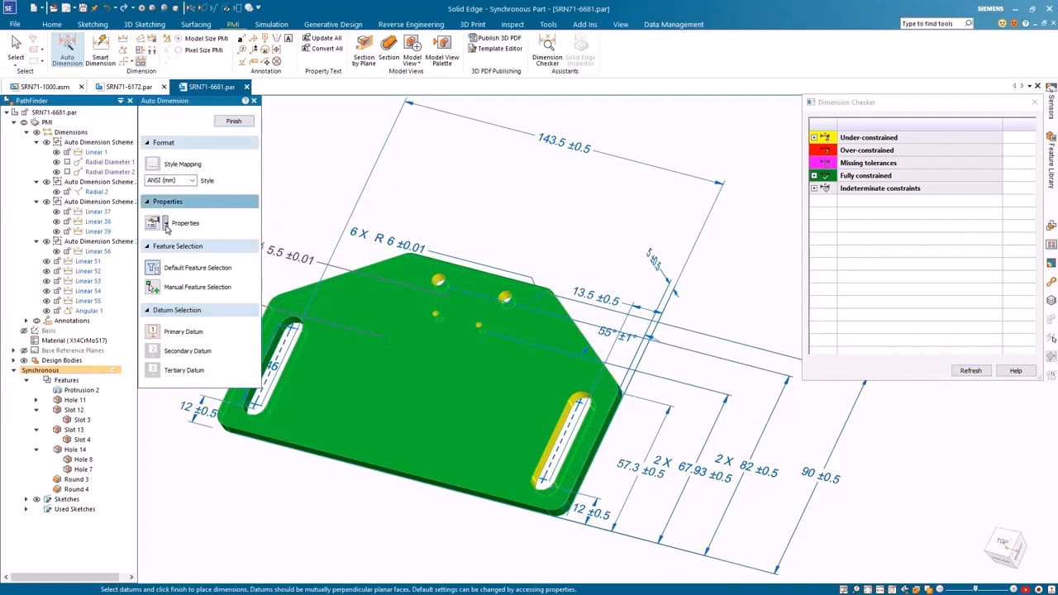
{"action": "left_click", "coordinate": [166, 224]}
{"action": "left_click", "coordinate": [169, 234]}
{"action": "left_click", "coordinate": [454, 415]}
{"action": "middle_click_drag", "start_coordinate": [454, 416], "coordinate": [579, 465]}
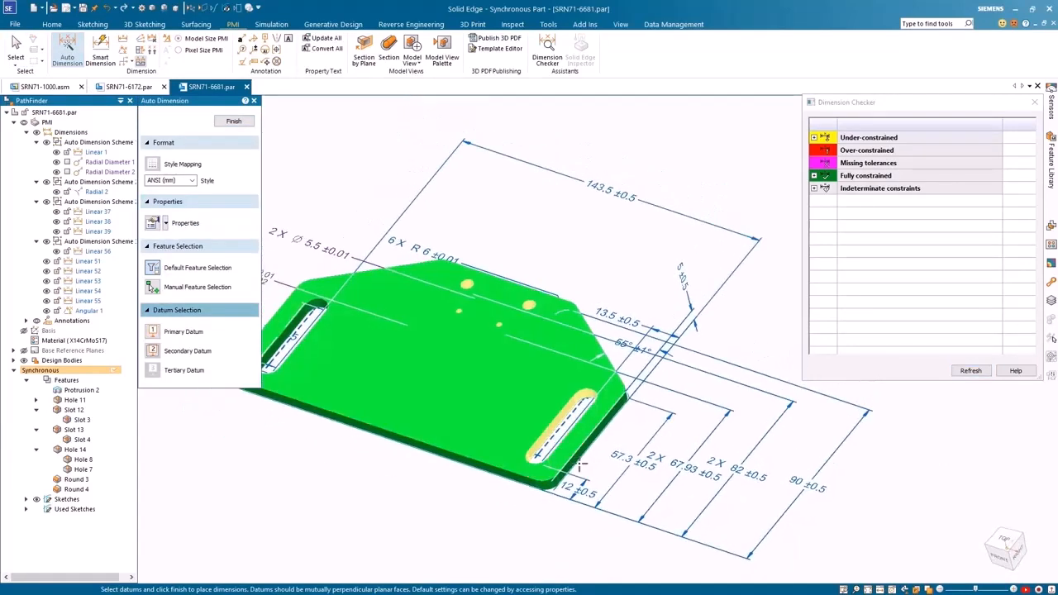
{"action": "left_click", "coordinate": [579, 464]}
{"action": "left_click", "coordinate": [493, 474]}
{"action": "middle_click_drag", "start_coordinate": [494, 473], "coordinate": [504, 467]}
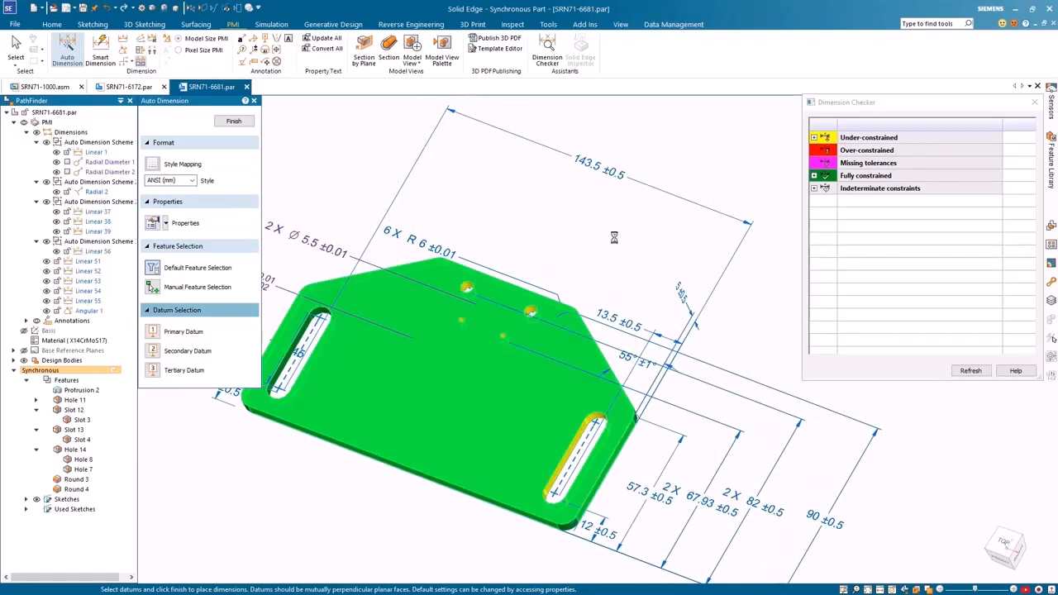
Arrange the plate's linear dimensions with a 1.00 stack pitch, leaving out the 55° angle, and refresh the Dimension Checker.
{"action": "left_click", "coordinate": [152, 49]}
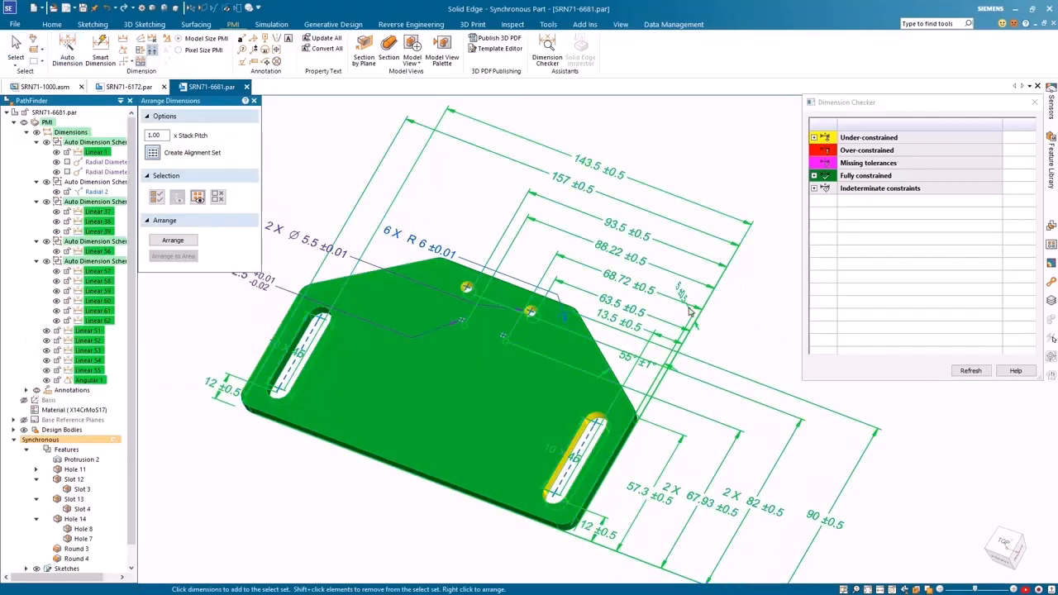
{"action": "left_click", "coordinate": [628, 361], "text": "shift"}
{"action": "right_click", "coordinate": [746, 328]}
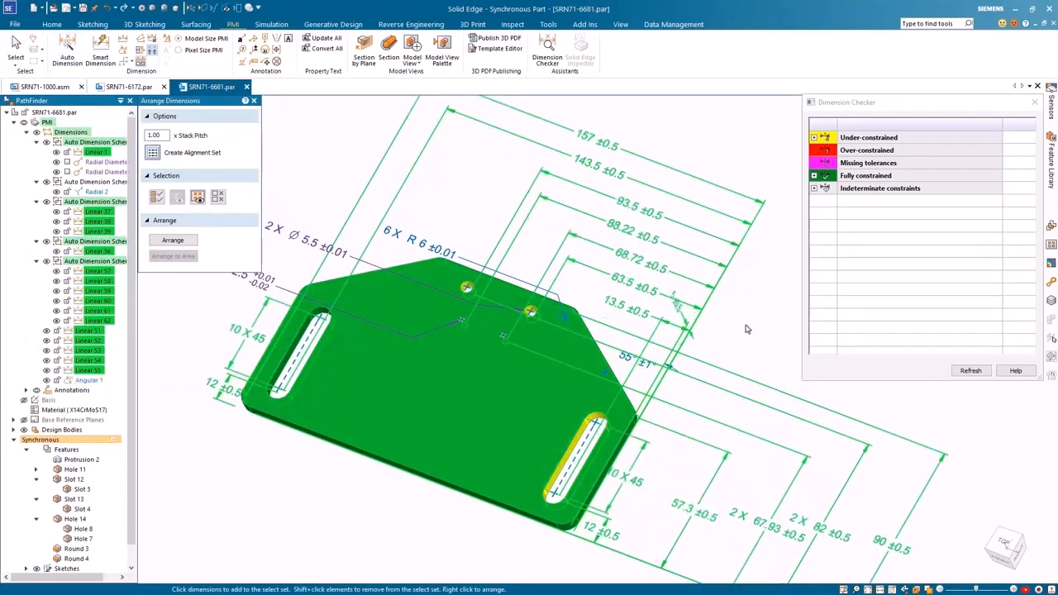
{"action": "left_click", "coordinate": [963, 372]}
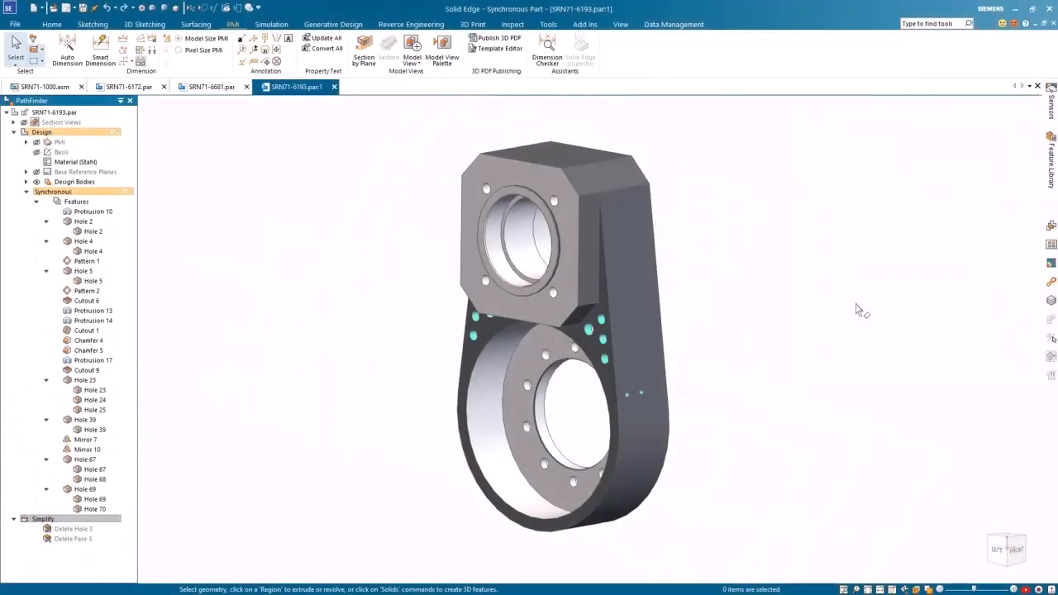
Create common model views of the housing SRN71-6193.par for only the Front, Left and Top orientations.
{"action": "left_click", "coordinate": [411, 62]}
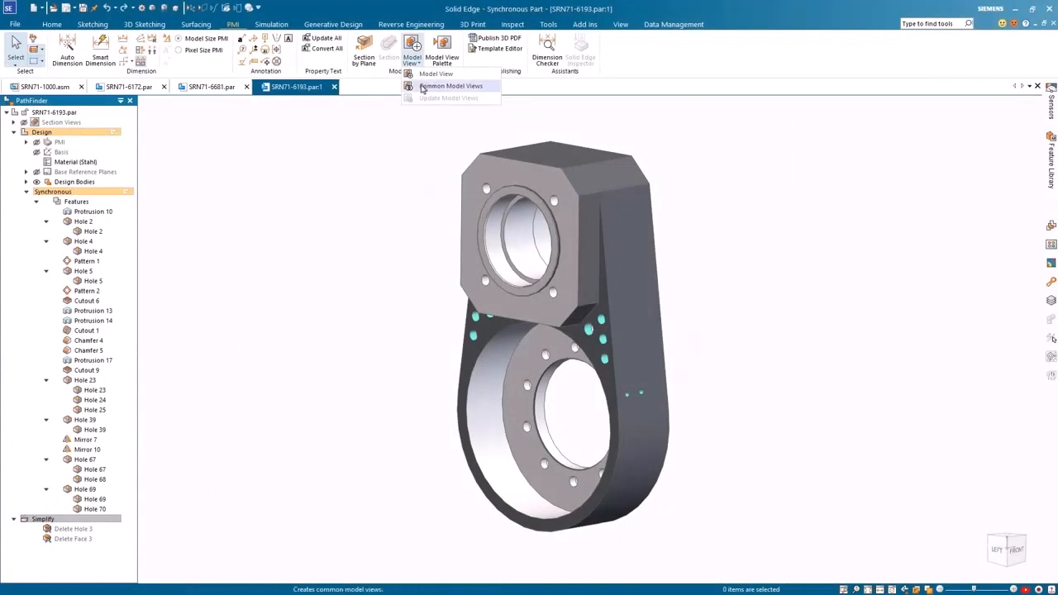
{"action": "left_click", "coordinate": [450, 86]}
{"action": "left_click", "coordinate": [455, 257]}
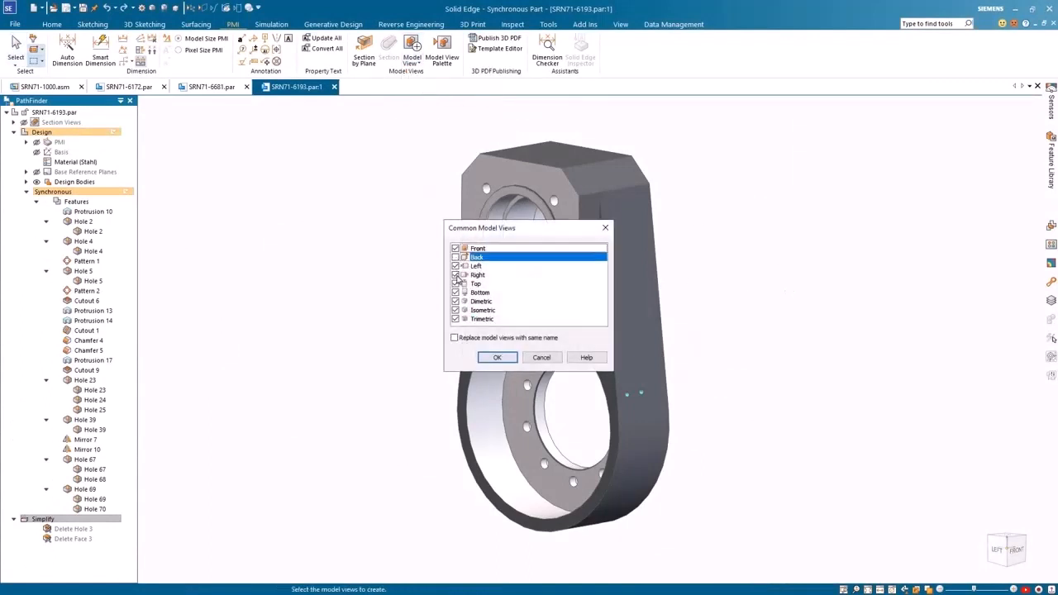
{"action": "left_click", "coordinate": [455, 275]}
{"action": "left_click", "coordinate": [455, 292]}
{"action": "left_click", "coordinate": [454, 300]}
{"action": "left_click", "coordinate": [454, 310]}
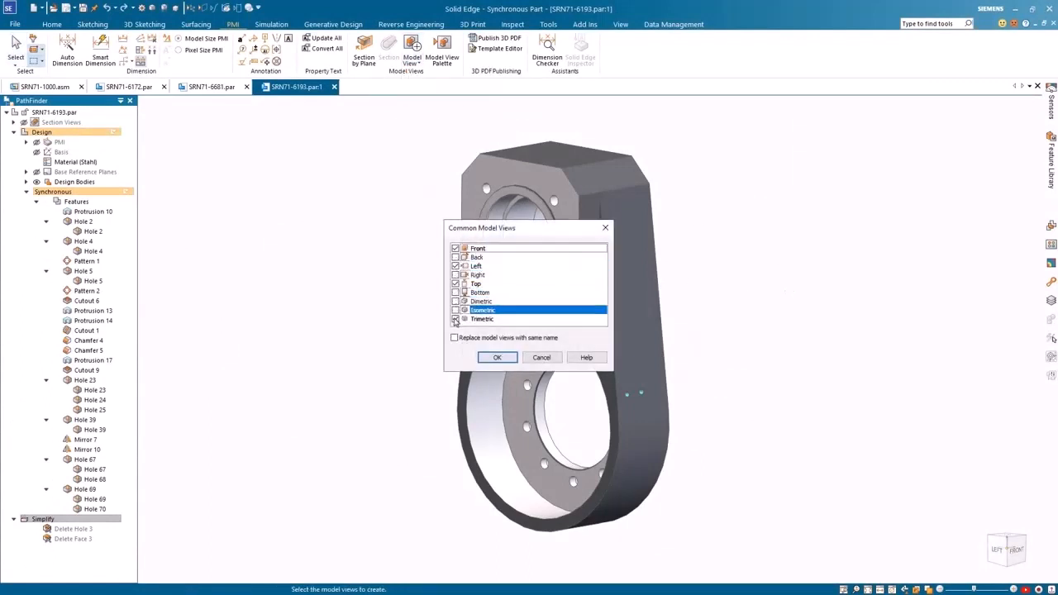
{"action": "left_click", "coordinate": [454, 318]}
{"action": "left_click", "coordinate": [496, 357]}
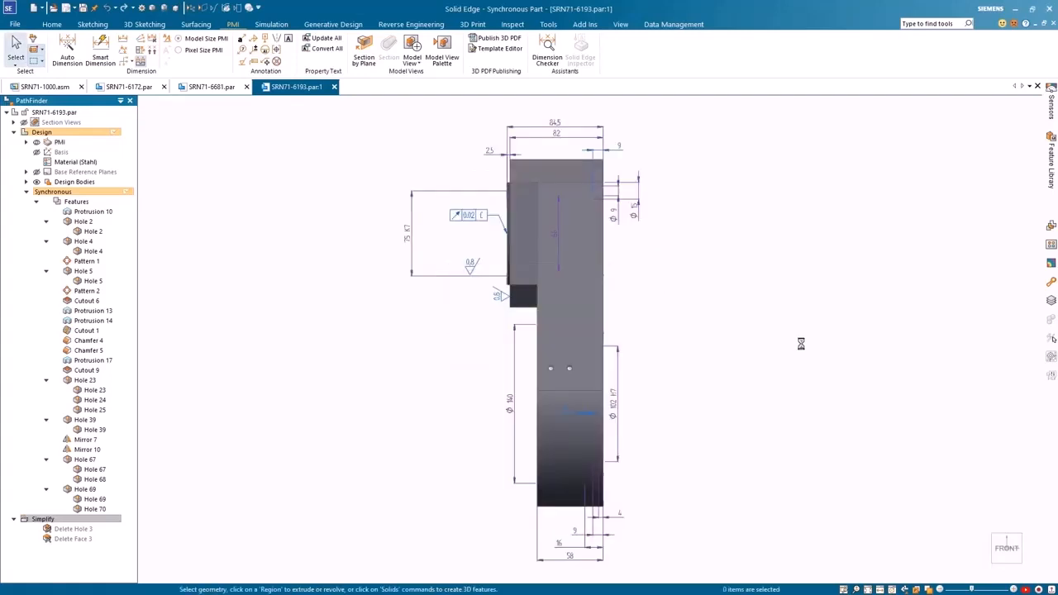
Edit the Front model view of the housing to display Section 1 A.
{"action": "right_click", "coordinate": [923, 201]}
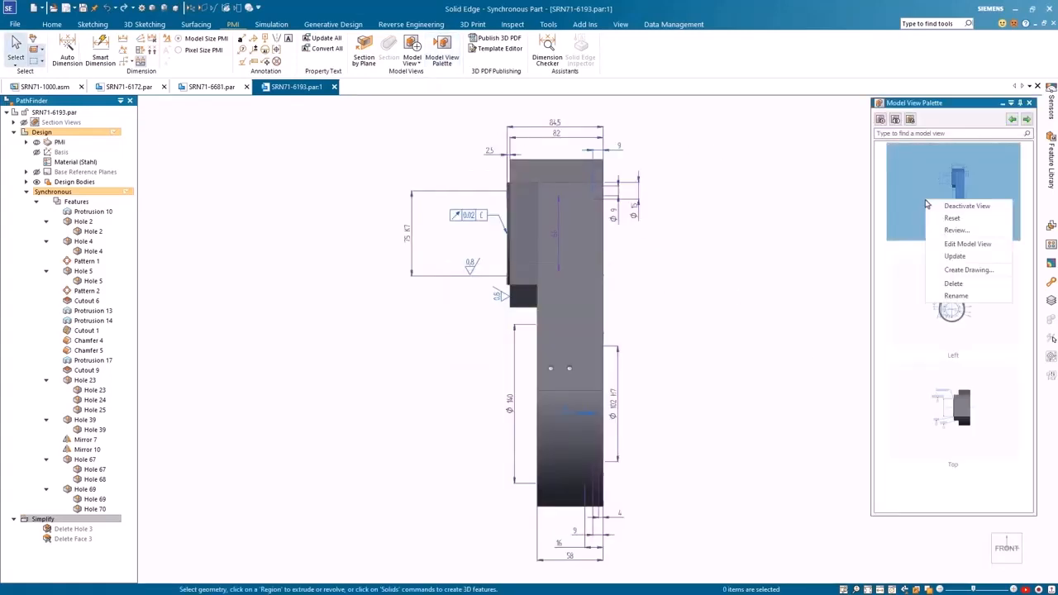
{"action": "left_click", "coordinate": [965, 243]}
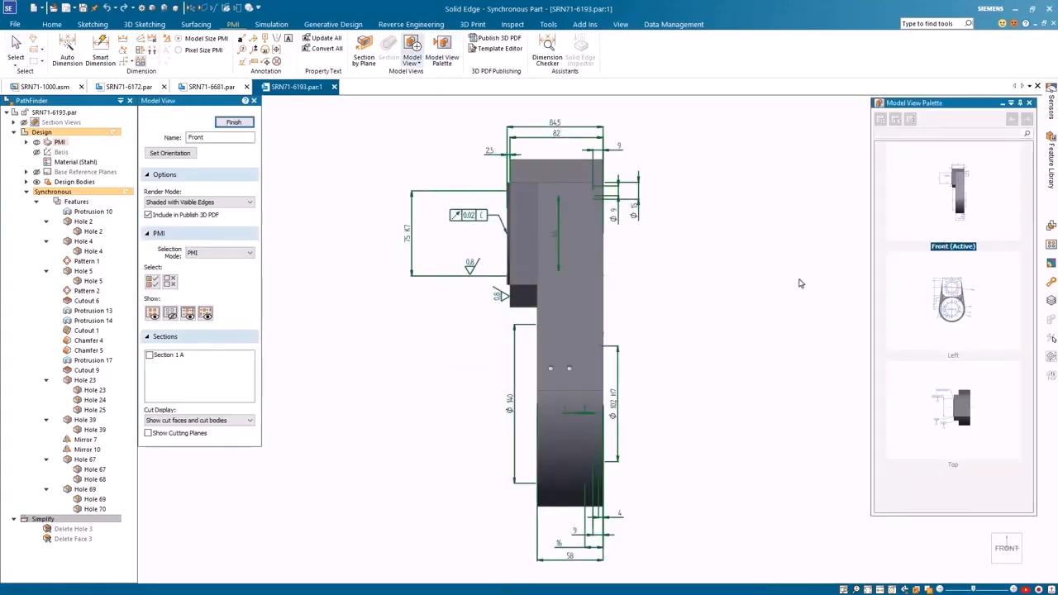
{"action": "left_click", "coordinate": [149, 354]}
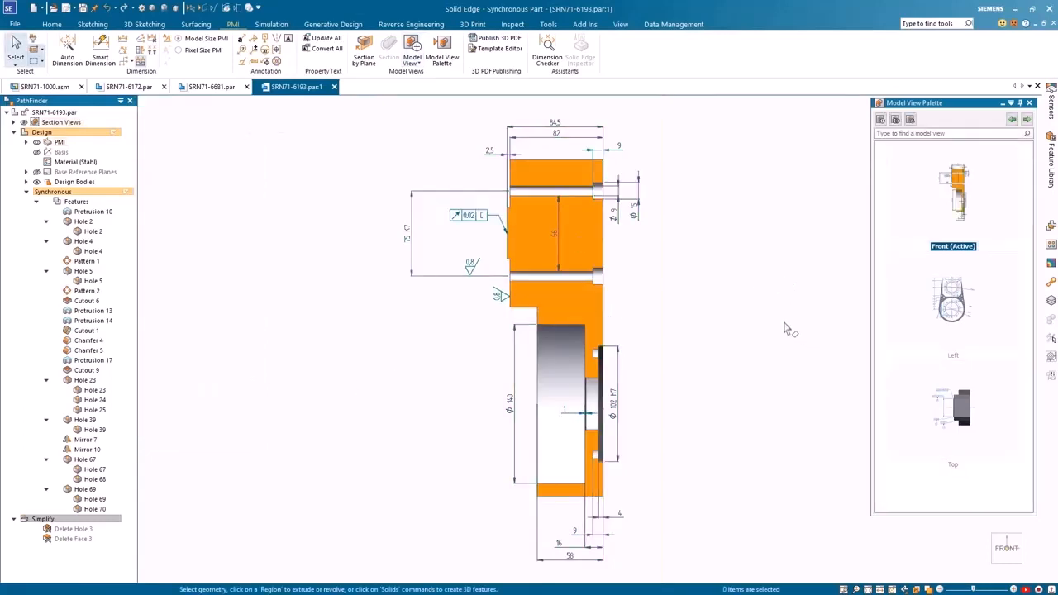
Activate the housing's Left model view and set its render mode to Visible Edges.
{"action": "left_click", "coordinate": [948, 321]}
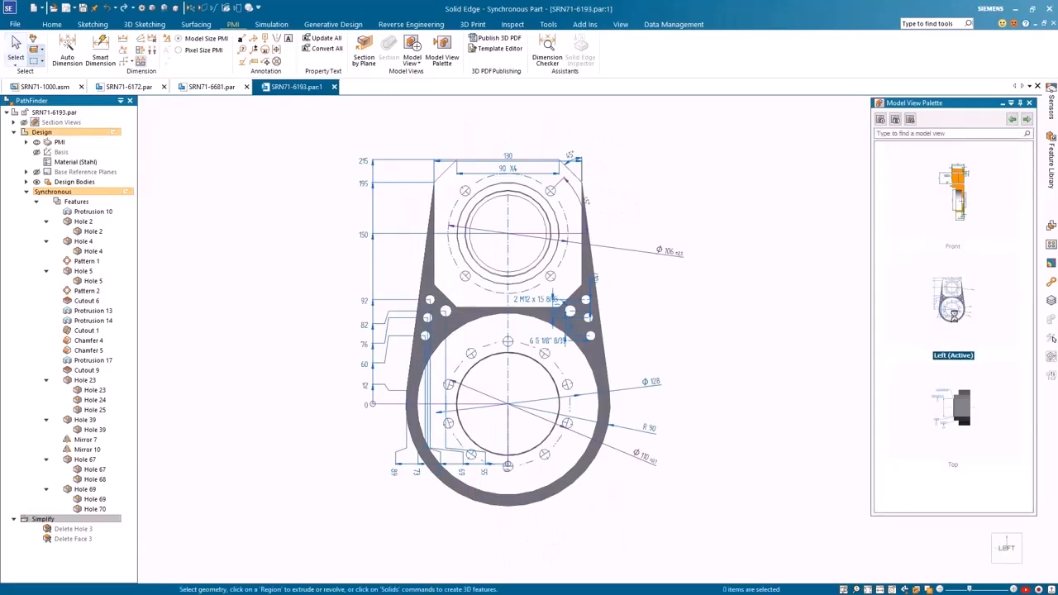
{"action": "right_click", "coordinate": [952, 315]}
{"action": "left_click", "coordinate": [913, 347]}
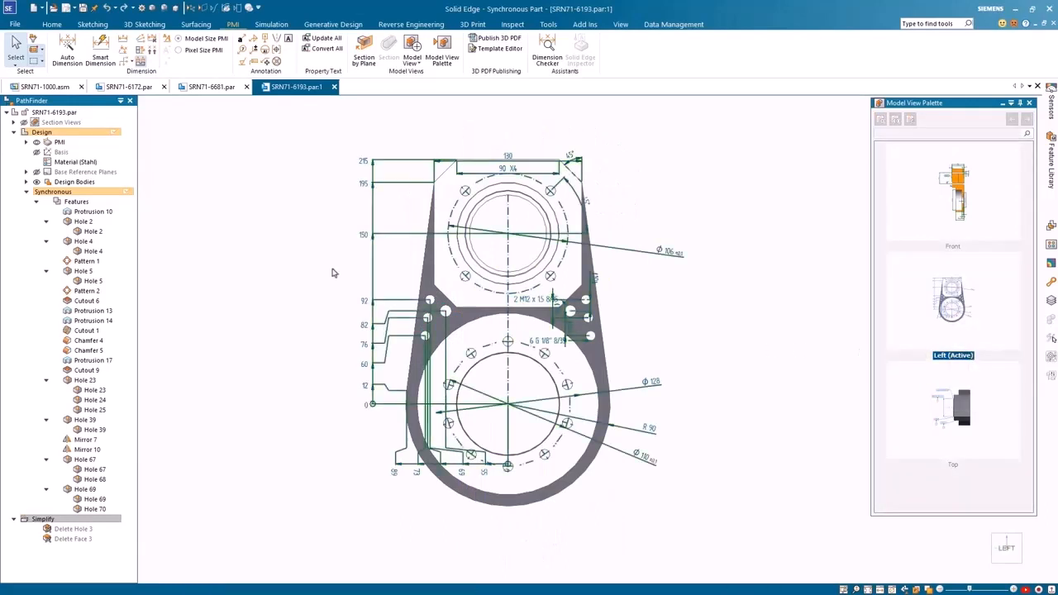
{"action": "left_click", "coordinate": [217, 201]}
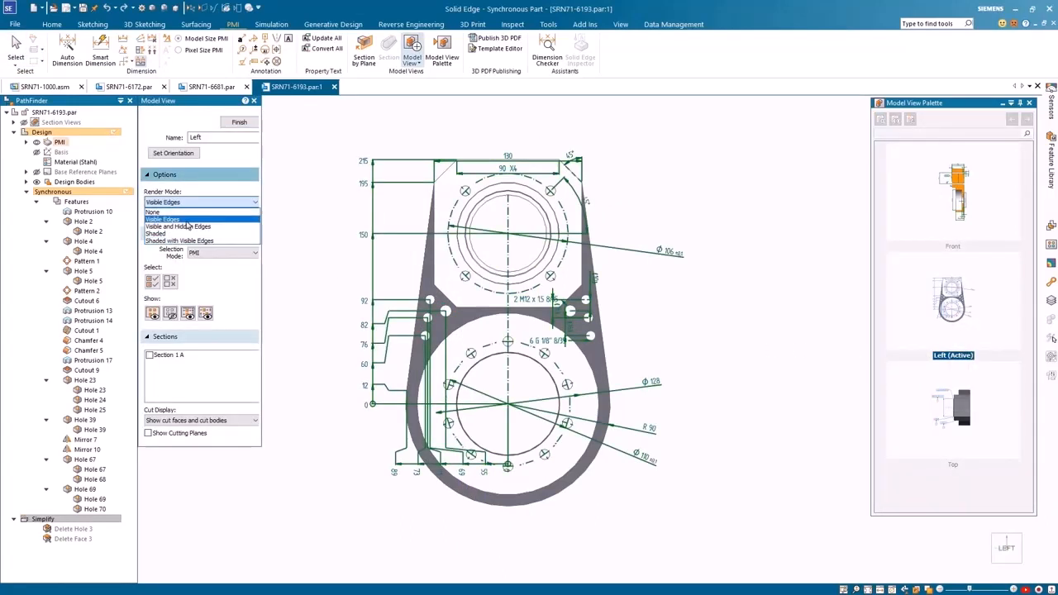
{"action": "left_click", "coordinate": [190, 218]}
{"action": "left_click", "coordinate": [239, 123]}
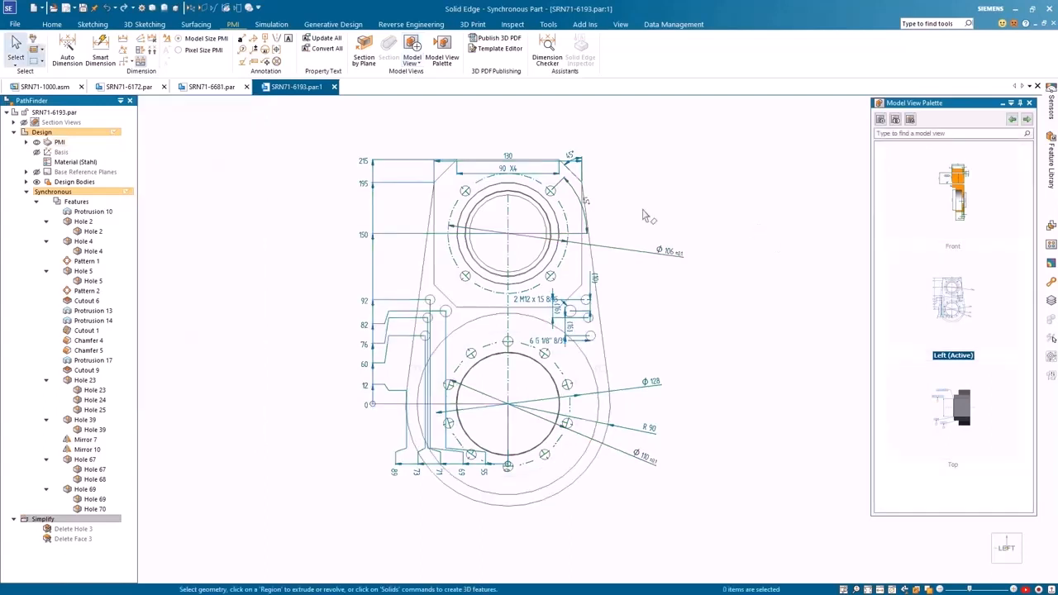
Arrange the dimensions in the housing's Left model view with a 1.00 stack pitch.
{"action": "left_click", "coordinate": [154, 57]}
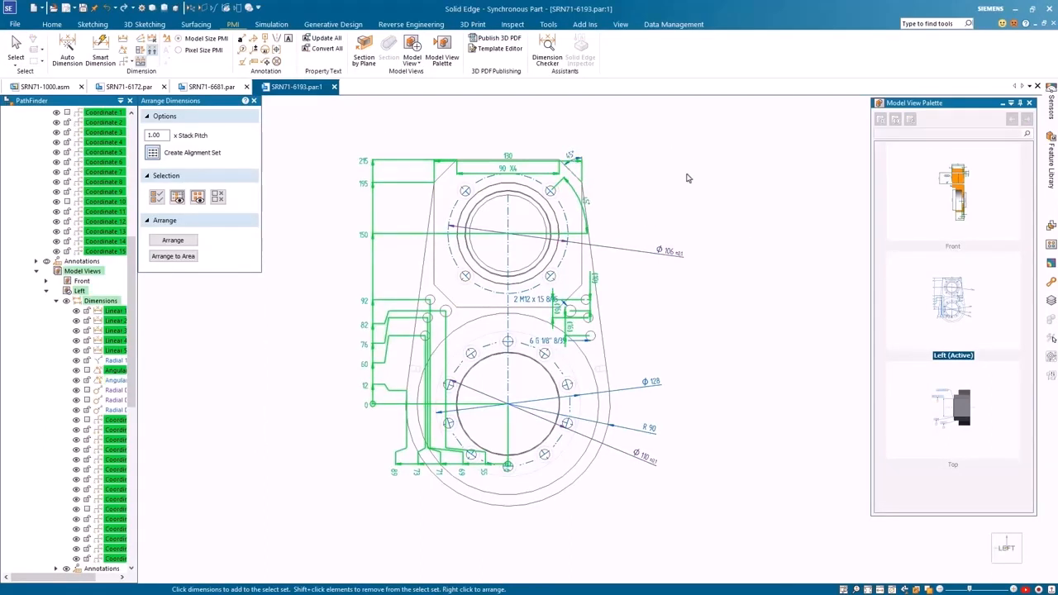
{"action": "right_click", "coordinate": [752, 215]}
{"action": "key", "text": "Escape"}
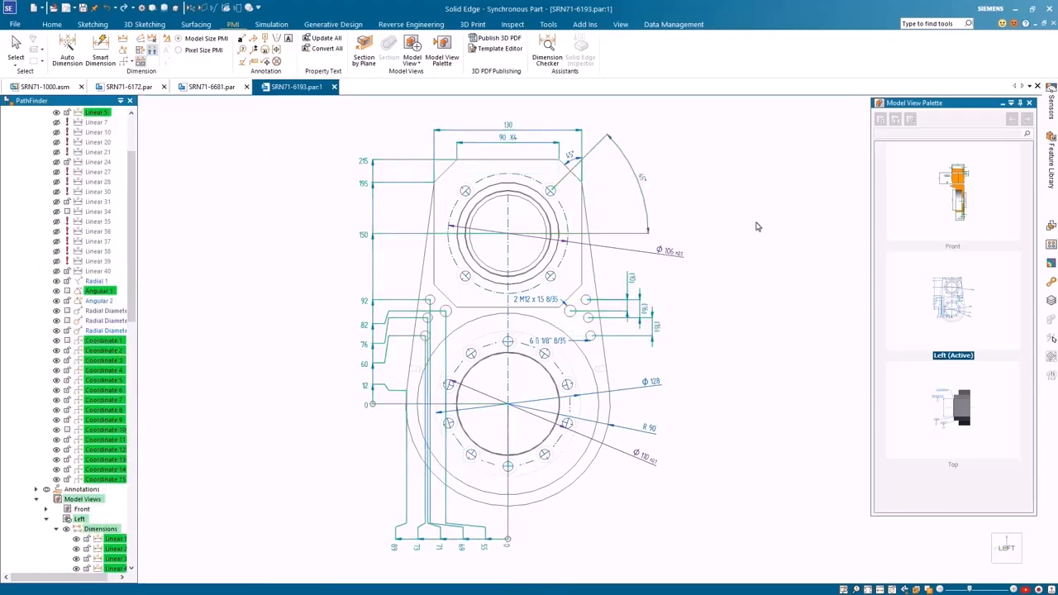
Update the housing's model views with the rearranged dimensions.
{"action": "left_click", "coordinate": [411, 58]}
{"action": "left_click", "coordinate": [444, 99]}
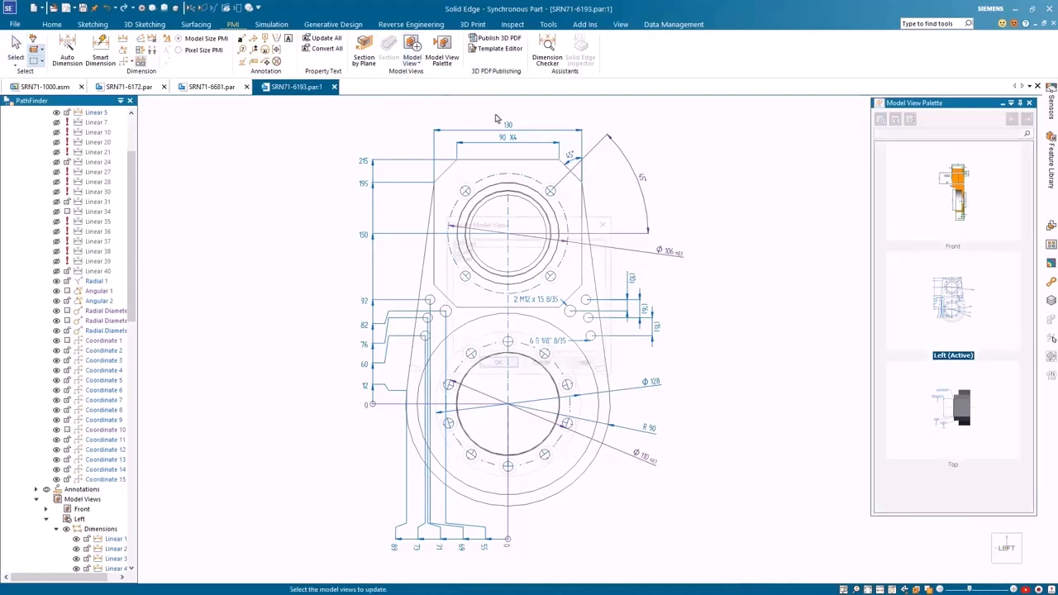
{"action": "left_click", "coordinate": [497, 364]}
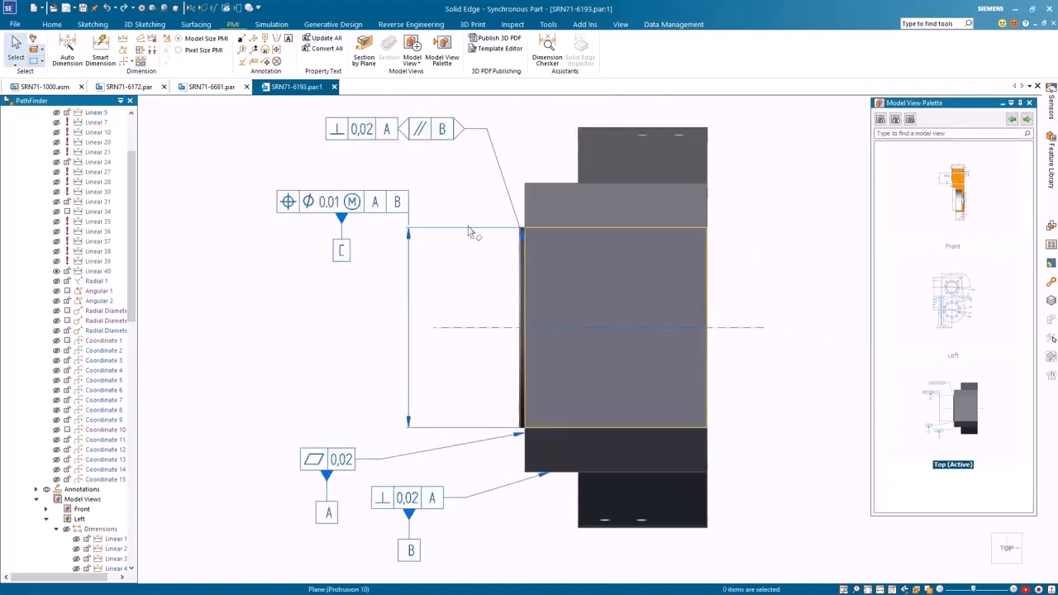
Inspect the perpendicularity feature control frame with its parallel-to-B orientation indicator in the Top model view from a tilted angle.
{"action": "left_click", "coordinate": [438, 137]}
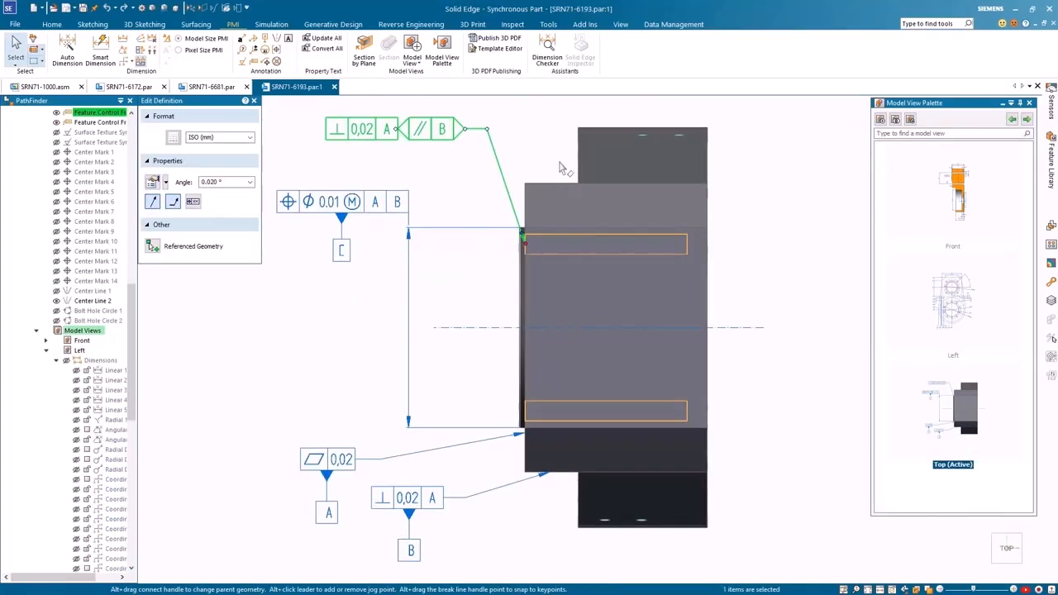
{"action": "middle_click_drag", "start_coordinate": [556, 147], "coordinate": [570, 156]}
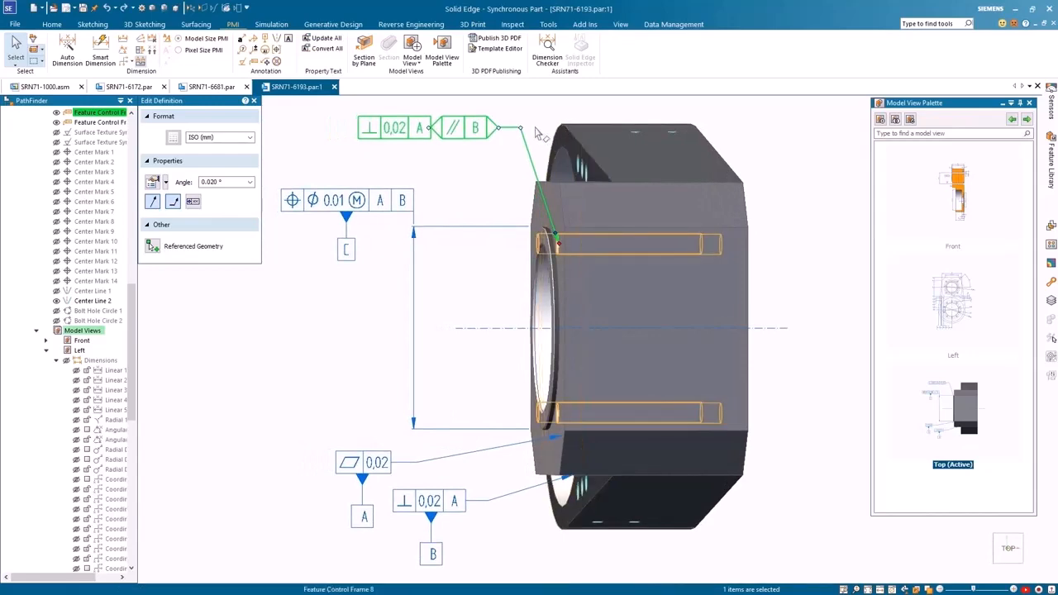
{"action": "left_click", "coordinate": [537, 134]}
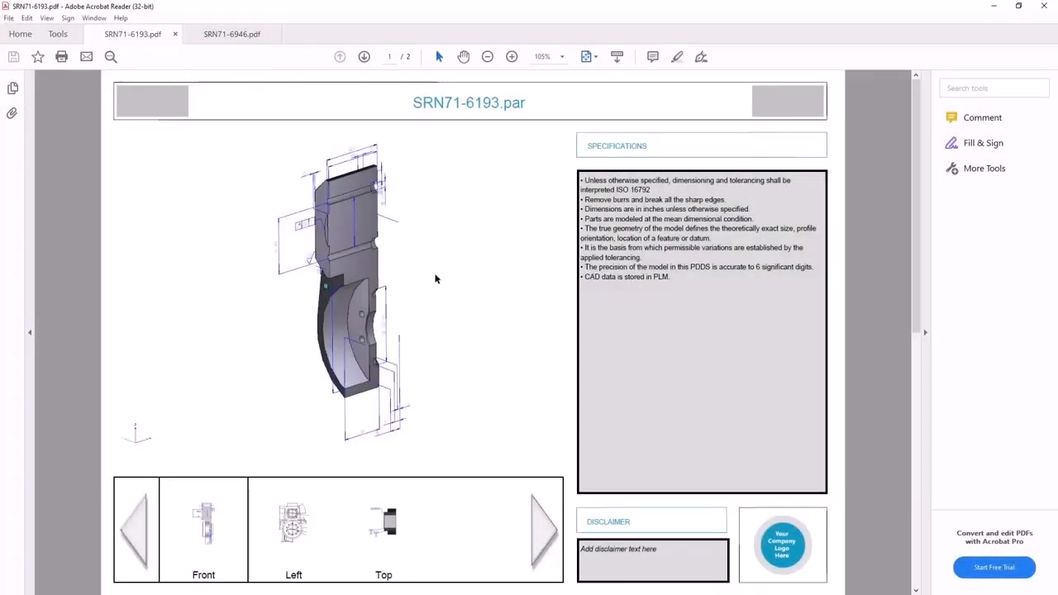
Switch to the published 3D PDF SRN71-6193.pdf in Acrobat Reader, orbit the housing model and display its Left view.
{"action": "left_click_drag", "start_coordinate": [435, 278], "coordinate": [439, 278]}
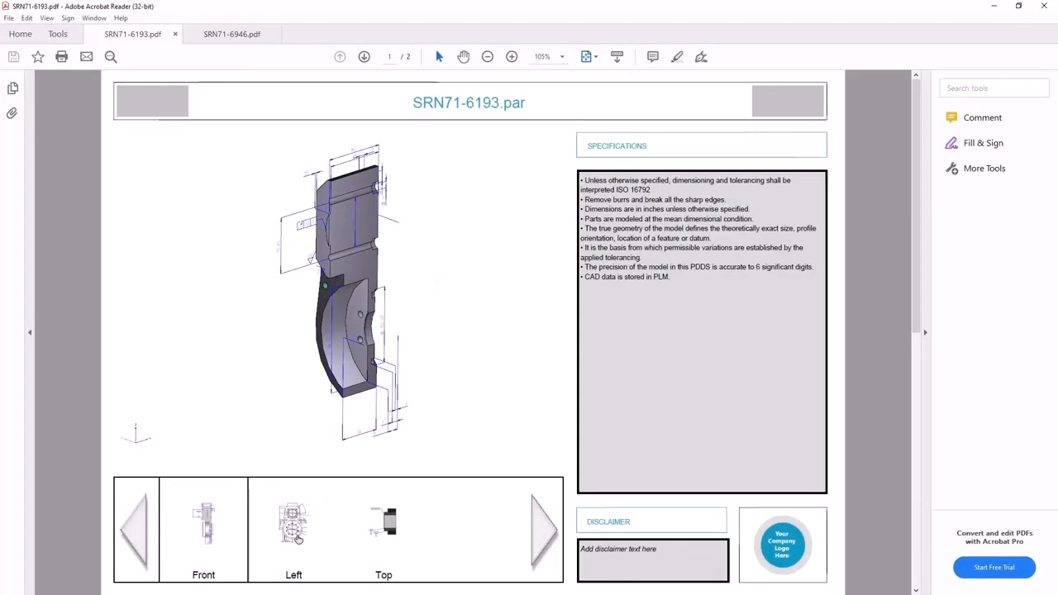
{"action": "left_click", "coordinate": [297, 539]}
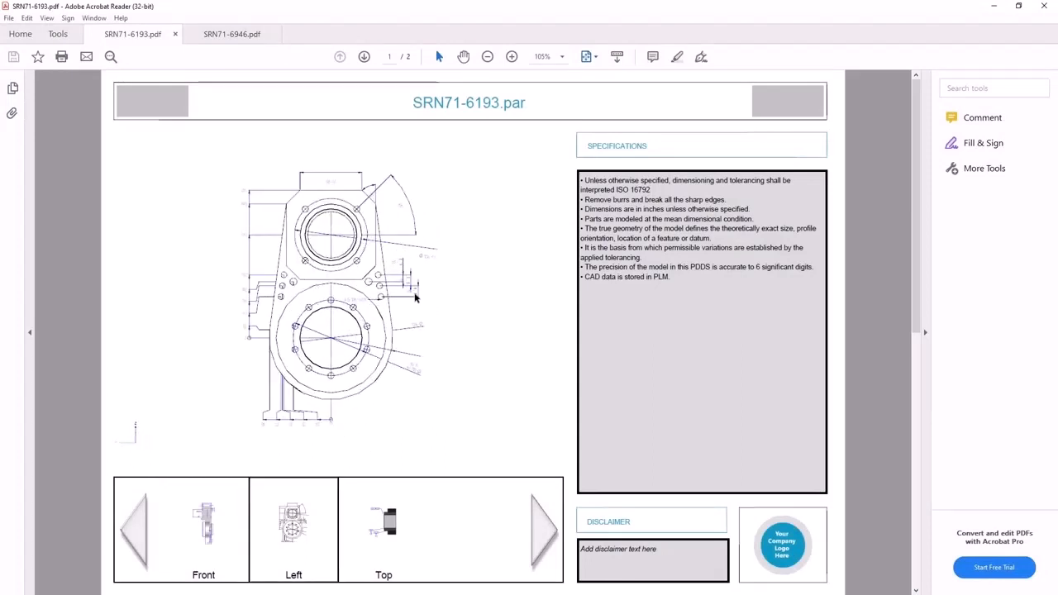
Display the housing's Top view in SRN71-6193.pdf and orbit it to inspect the faces referenced by the geometric tolerances.
{"action": "left_click", "coordinate": [384, 543]}
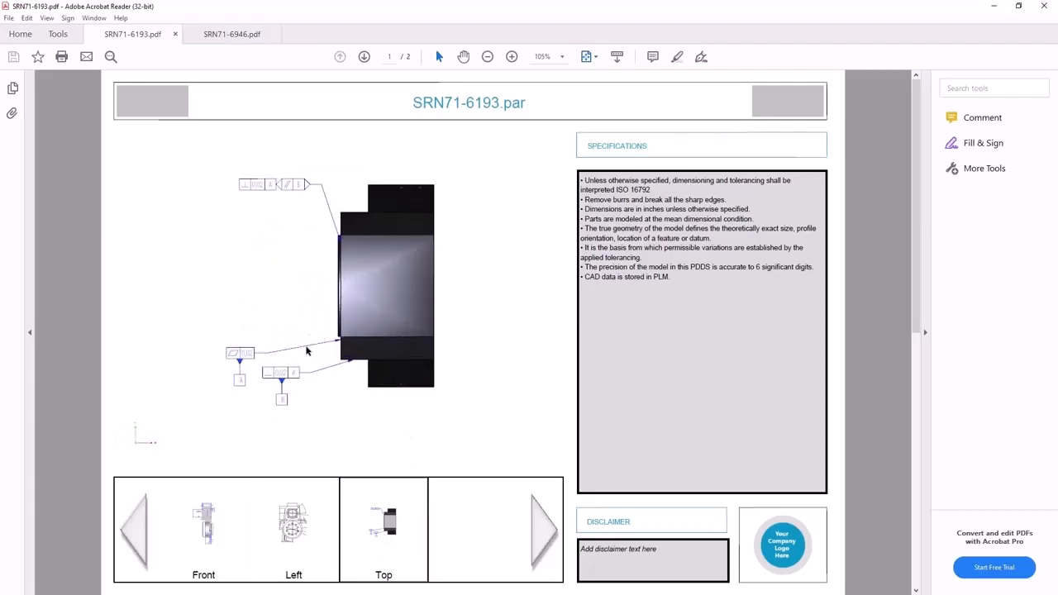
{"action": "left_click_drag", "start_coordinate": [281, 330], "coordinate": [296, 302]}
{"action": "left_click_drag", "start_coordinate": [258, 354], "coordinate": [251, 306]}
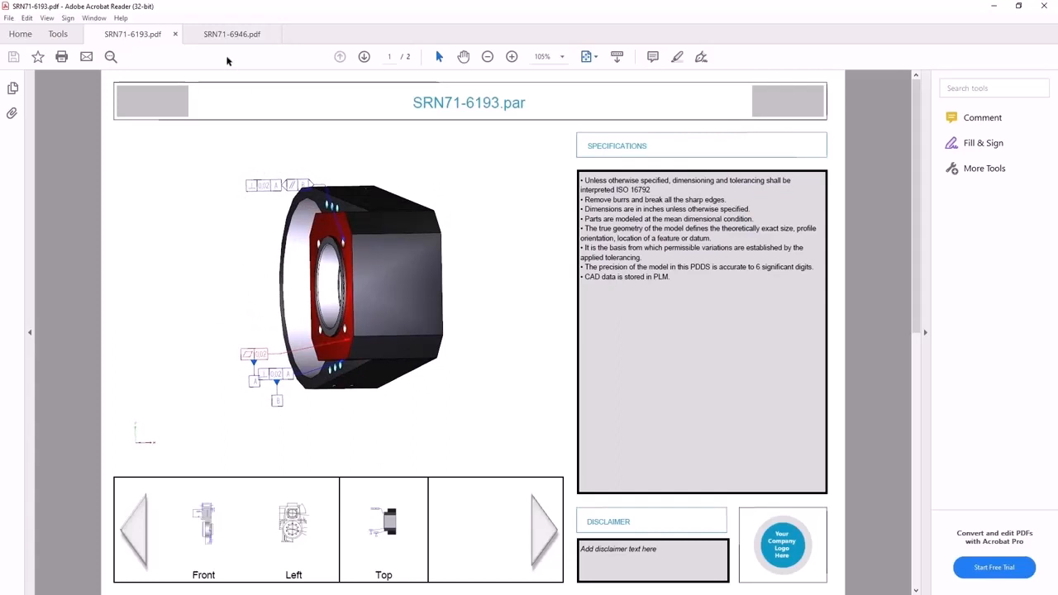
In SRN71-6946.pdf, highlight parts list items 4 and 6, select the control panel's green pushbutton, and open the file attachments.
{"action": "left_click", "coordinate": [227, 35]}
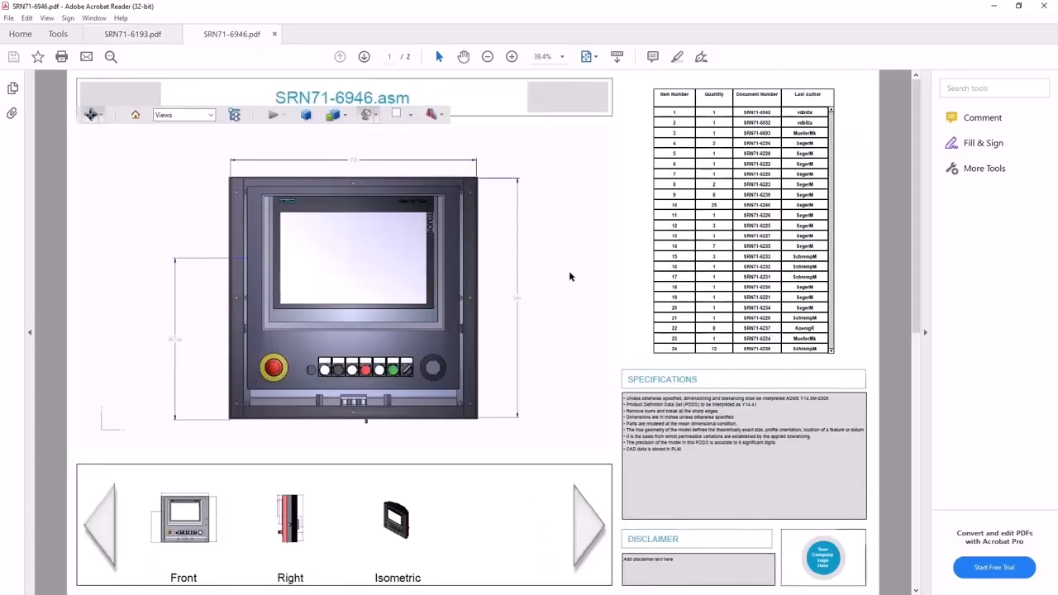
{"action": "left_click", "coordinate": [679, 143]}
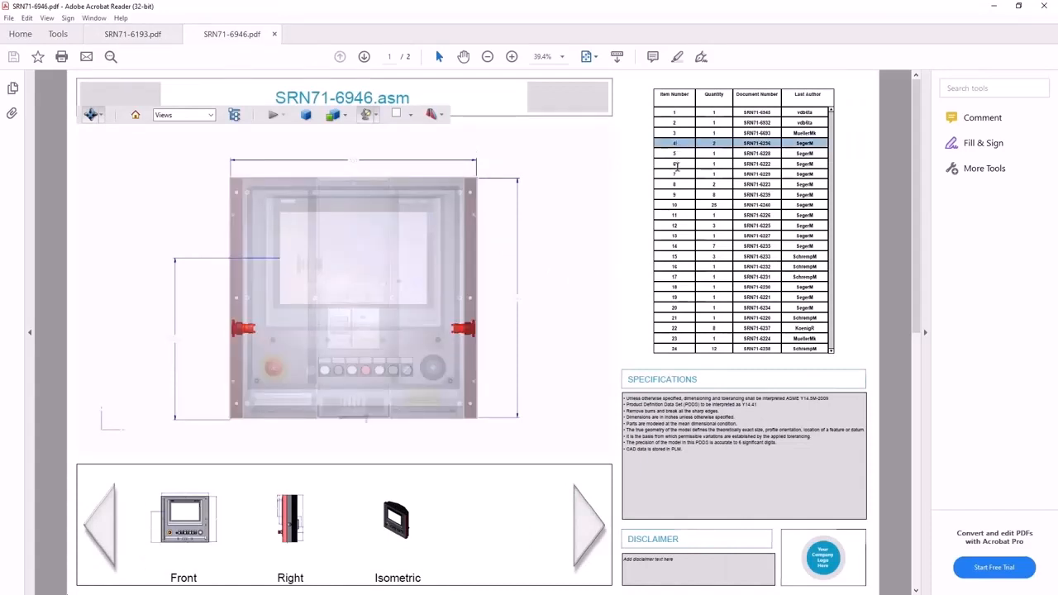
{"action": "left_click", "coordinate": [676, 164]}
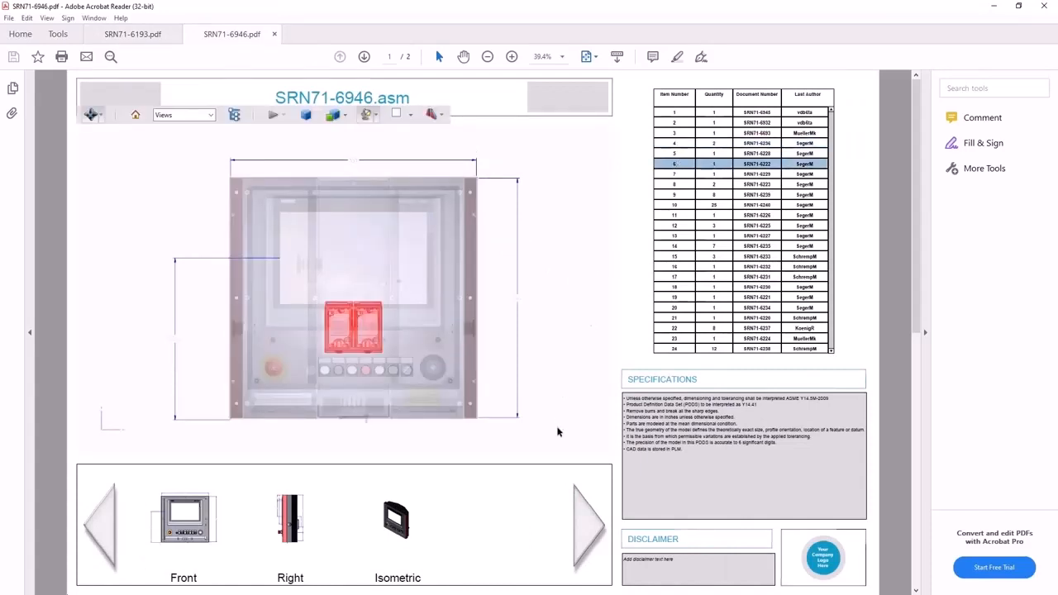
{"action": "left_click", "coordinate": [397, 369]}
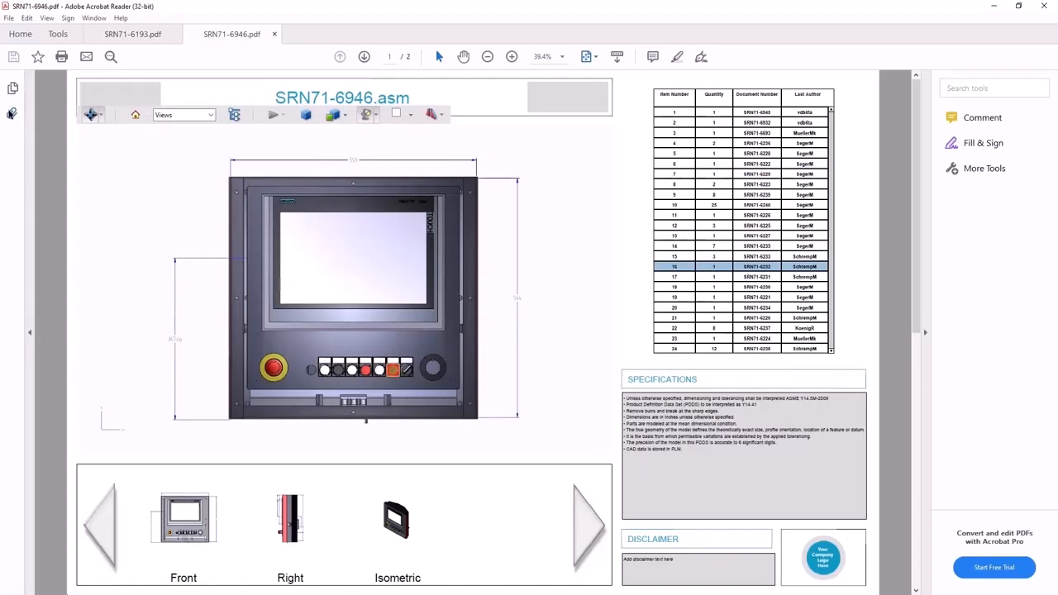
{"action": "left_click", "coordinate": [12, 113]}
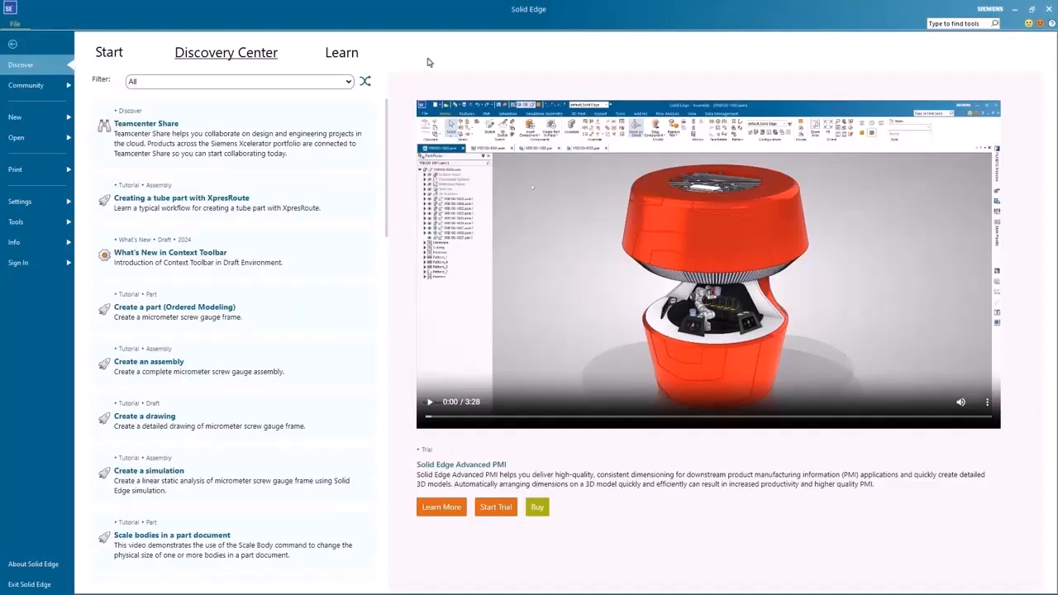
Switch to Solid Edge and filter the Discovery Center content by Trial.
{"action": "left_click", "coordinate": [313, 83]}
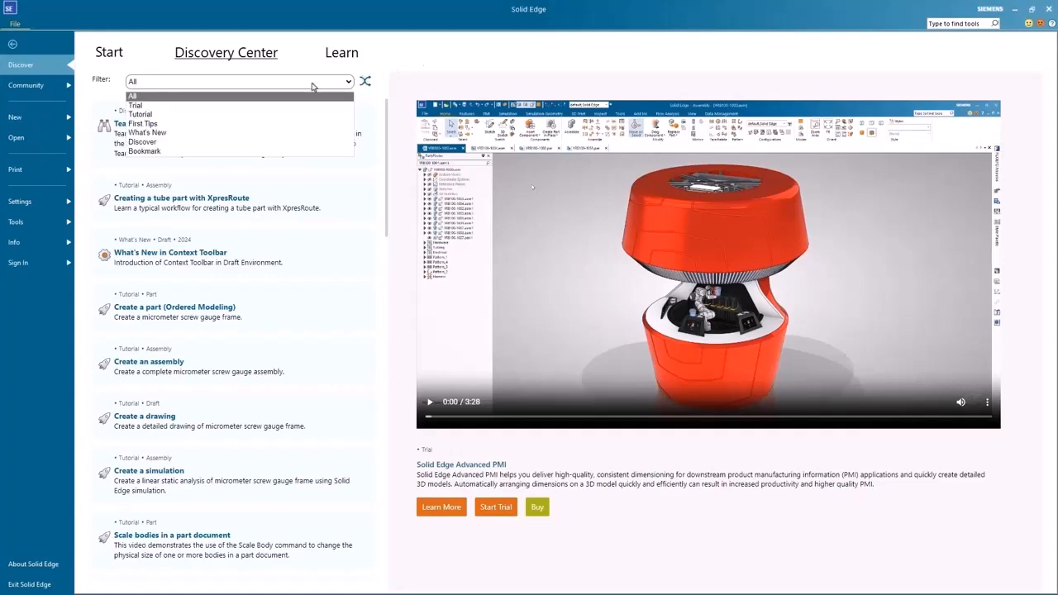
{"action": "left_click", "coordinate": [161, 105]}
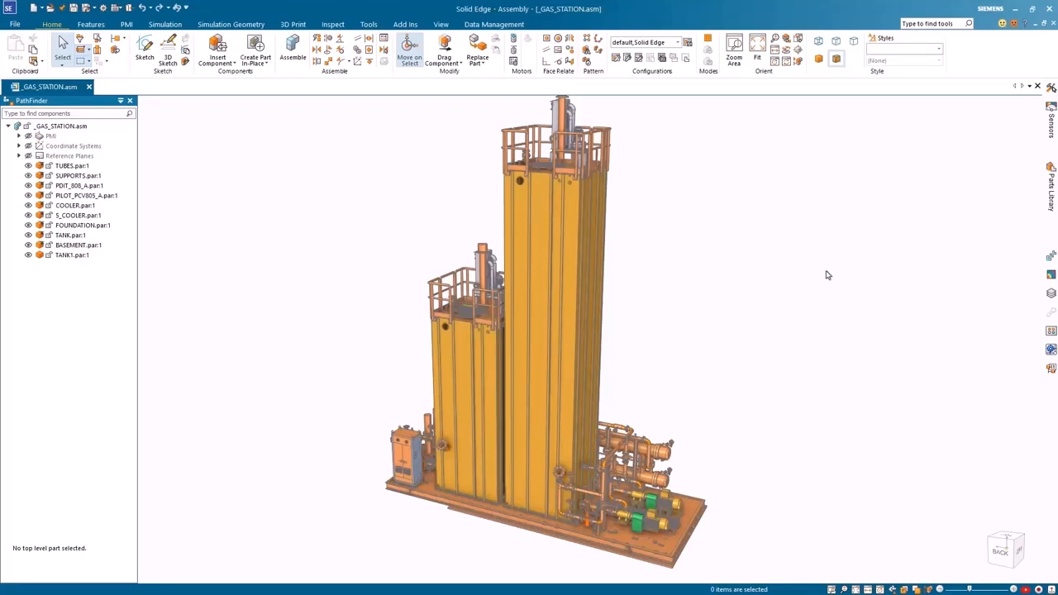
Place _VERTICAL_LADDER_2024.asm from the parts library against the shorter tank of the gas station assembly.
{"action": "left_click", "coordinate": [1050, 199]}
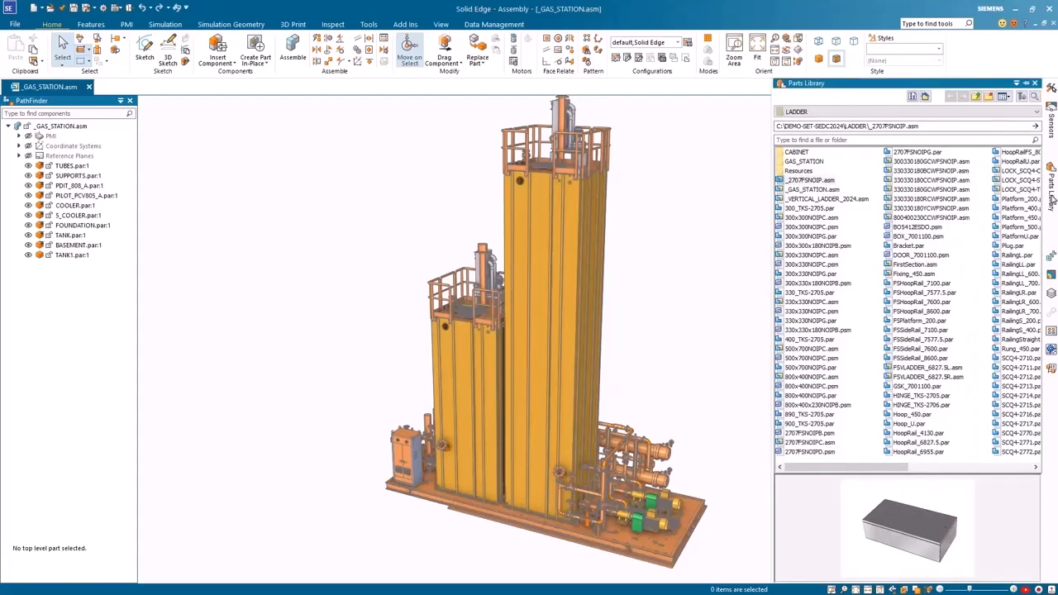
{"action": "left_click", "coordinate": [1016, 83]}
{"action": "left_click_drag", "start_coordinate": [830, 216], "coordinate": [235, 319]}
{"action": "left_click", "coordinate": [330, 318]}
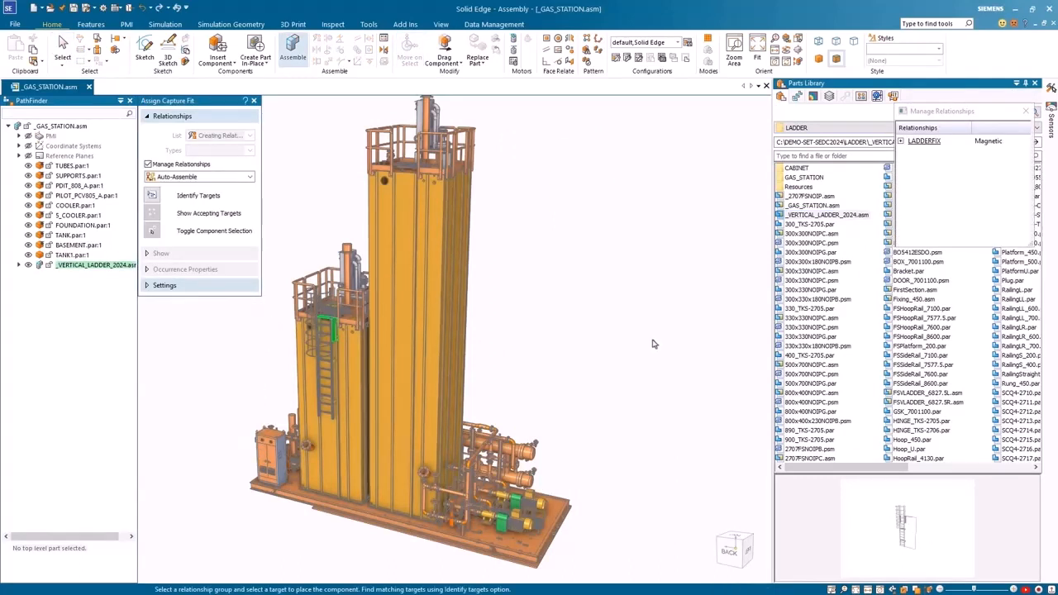
{"action": "key", "text": "Escape"}
Configure the shorter tank's ladder in Design Configurator with a height of 6000 and the first railing type, and create it.
{"action": "left_click", "coordinate": [97, 265]}
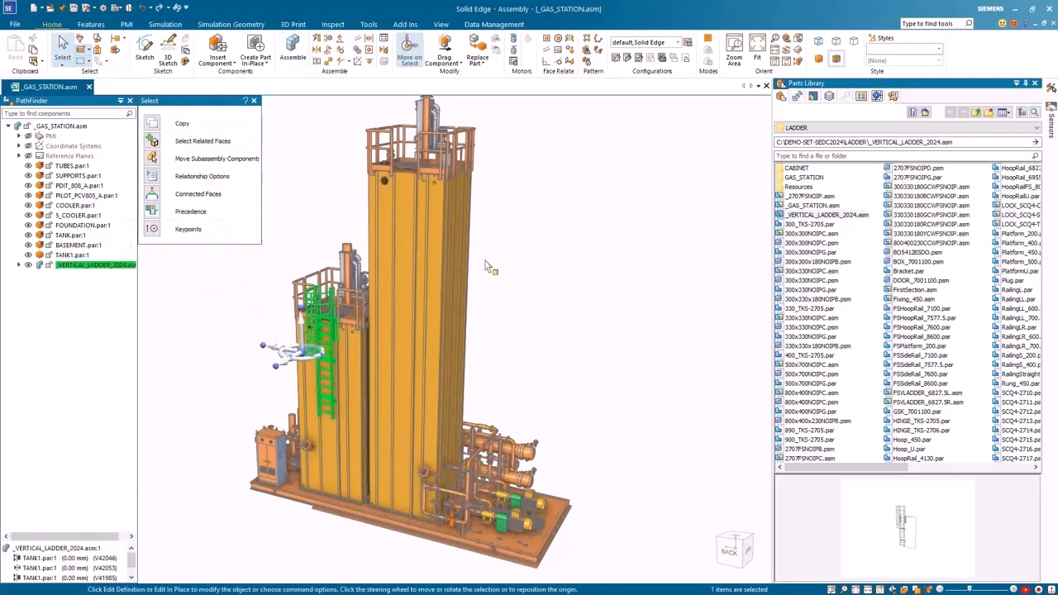
{"action": "left_click", "coordinate": [892, 96]}
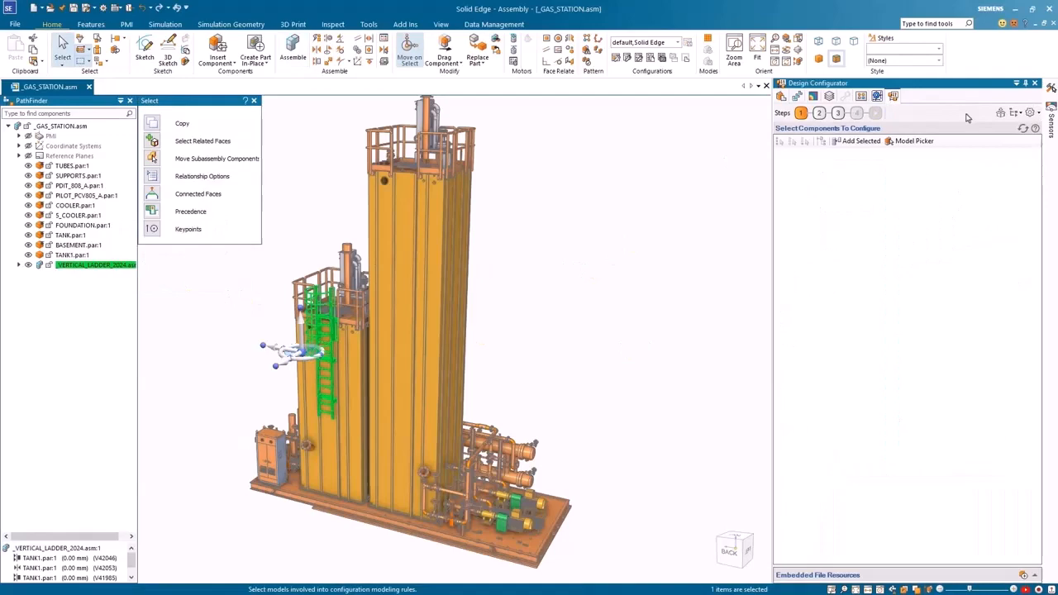
{"action": "left_click", "coordinate": [1014, 113]}
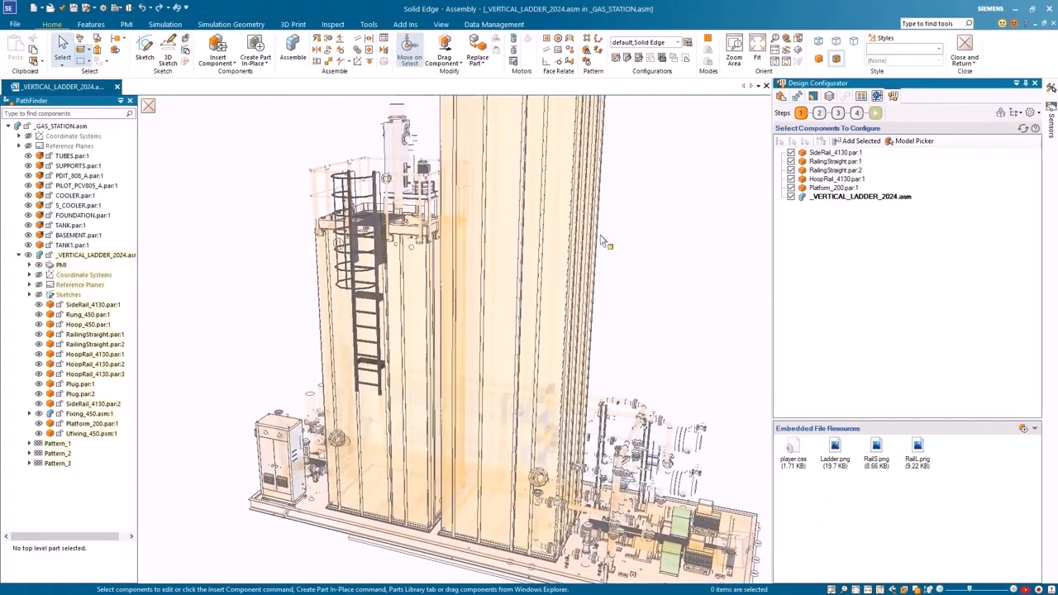
{"action": "left_click", "coordinate": [875, 113]}
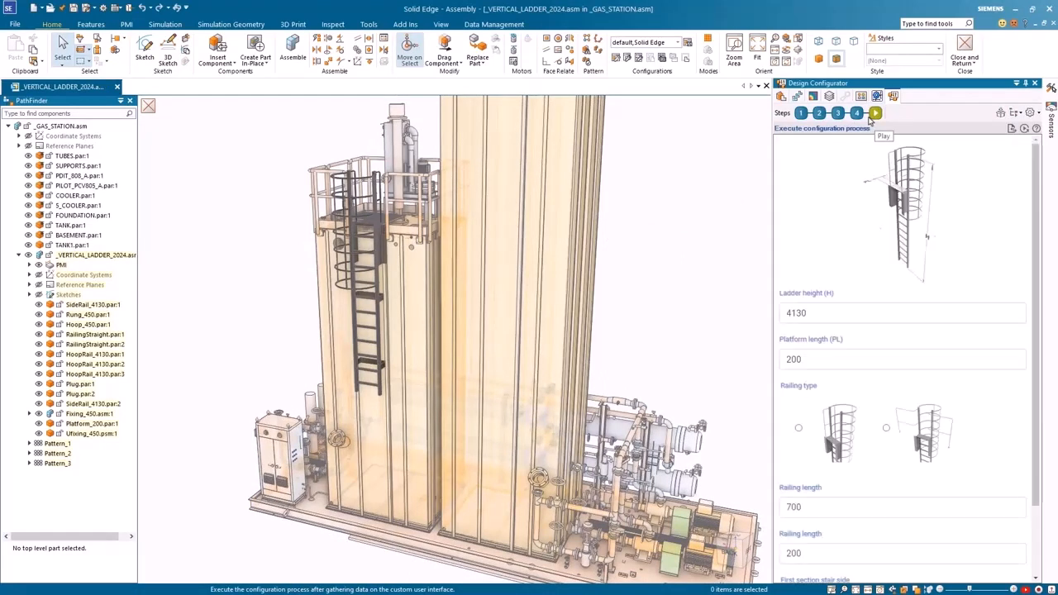
{"action": "type", "text": "6000"}
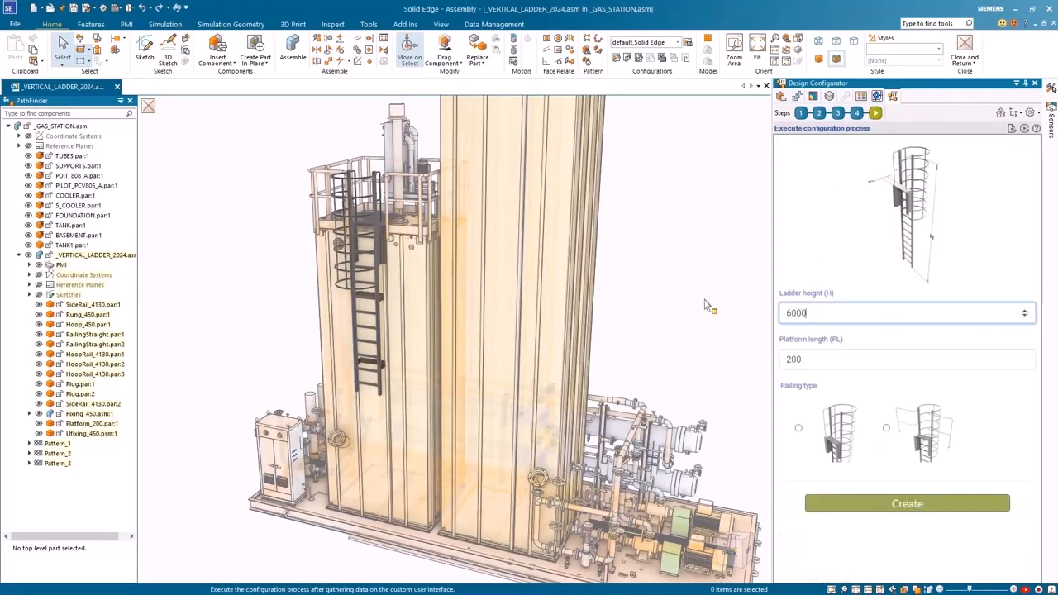
{"action": "left_click", "coordinate": [803, 425]}
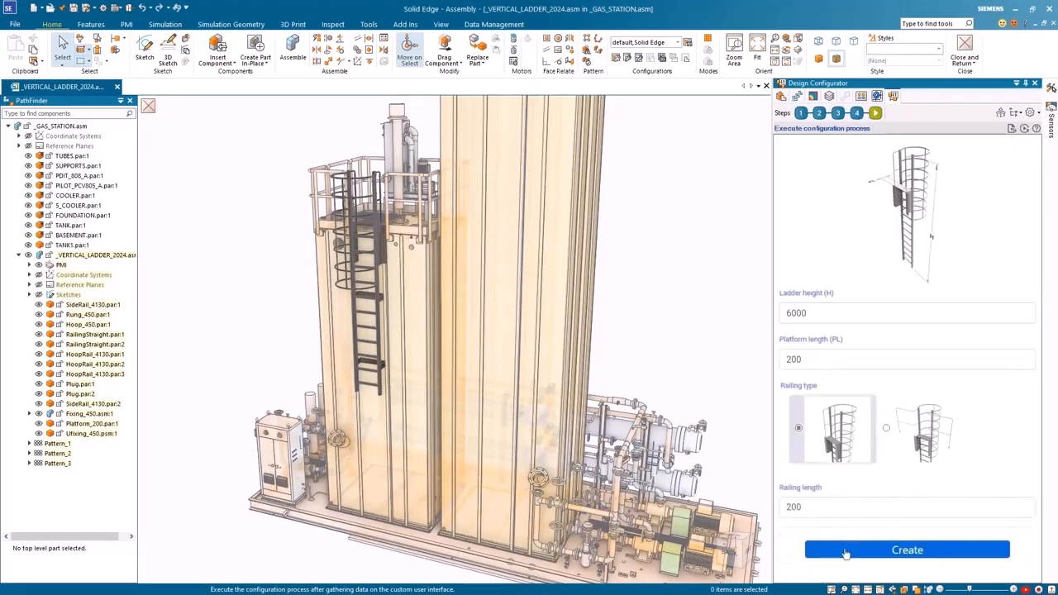
{"action": "left_click", "coordinate": [818, 550]}
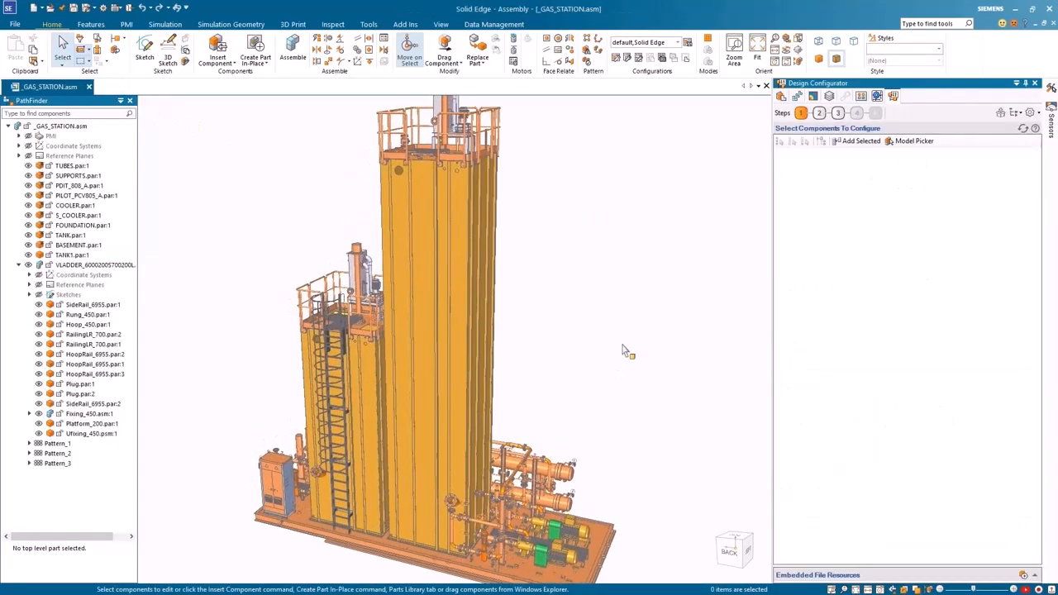
Place another _VERTICAL_LADDER_2024.asm against the taller tank and open it in Design Configurator.
{"action": "left_click", "coordinate": [781, 96]}
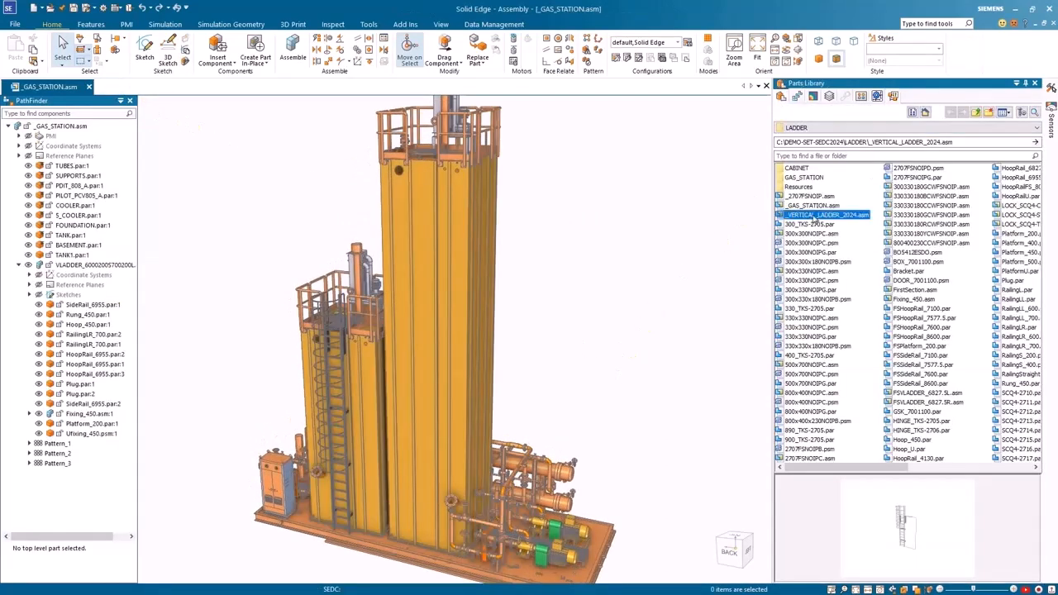
{"action": "left_click_drag", "start_coordinate": [592, 275], "coordinate": [591, 281]}
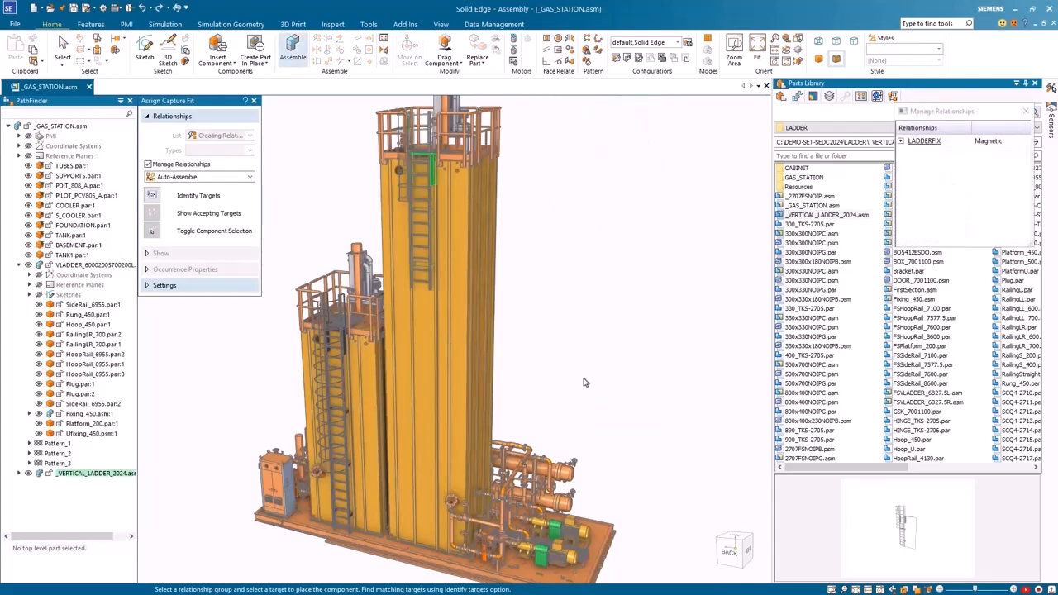
{"action": "left_click", "coordinate": [894, 97]}
{"action": "left_click", "coordinate": [1016, 113]}
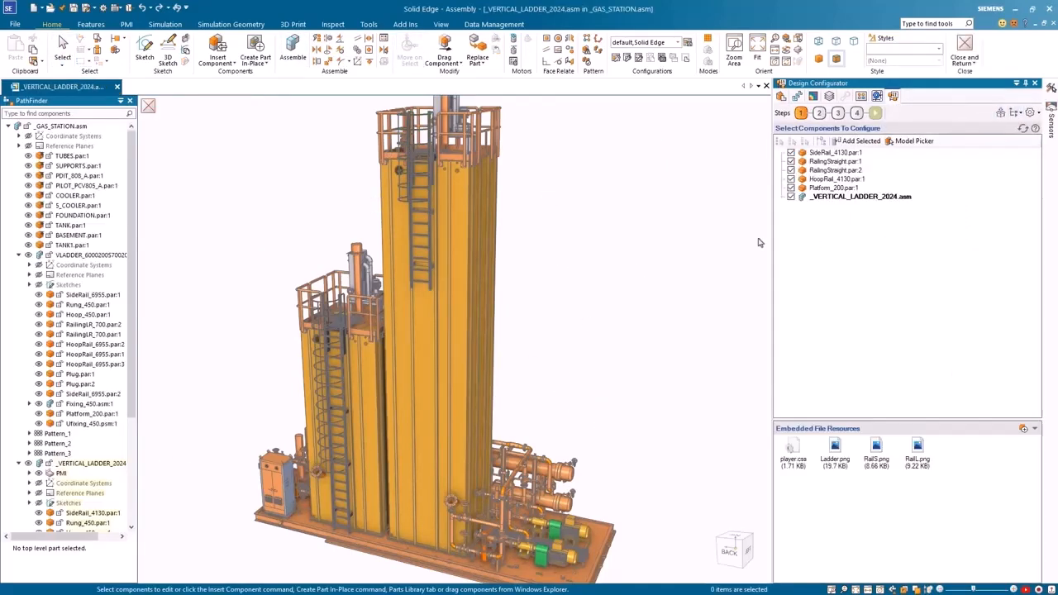
Create the taller tank's ladder configuration with a height of 10500 and the first railing type, and return to the gas station assembly.
{"action": "left_click", "coordinate": [875, 113]}
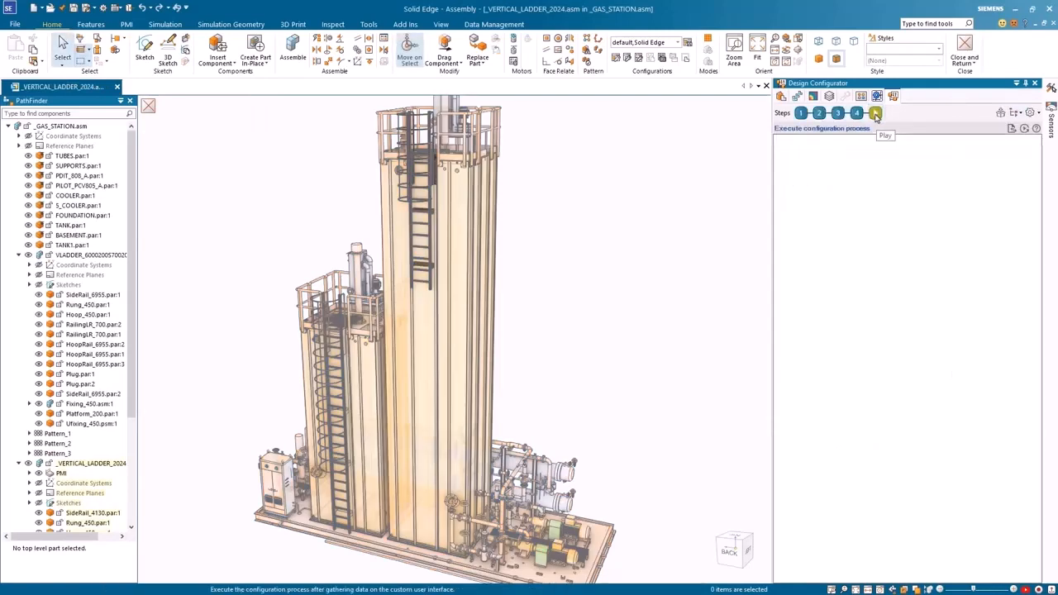
{"action": "left_click", "coordinate": [828, 312]}
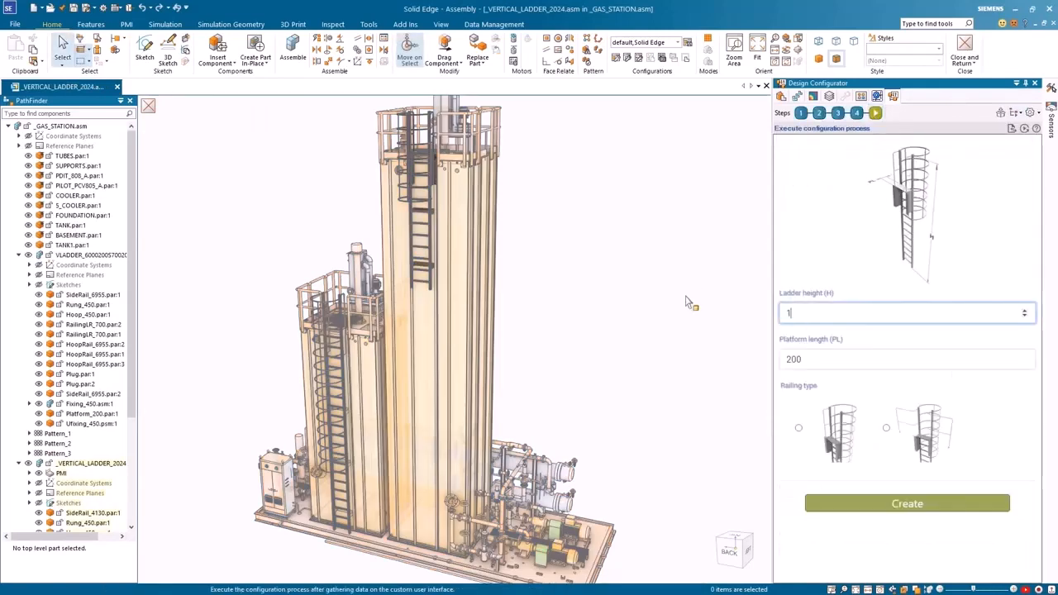
{"action": "left_click", "coordinate": [790, 405]}
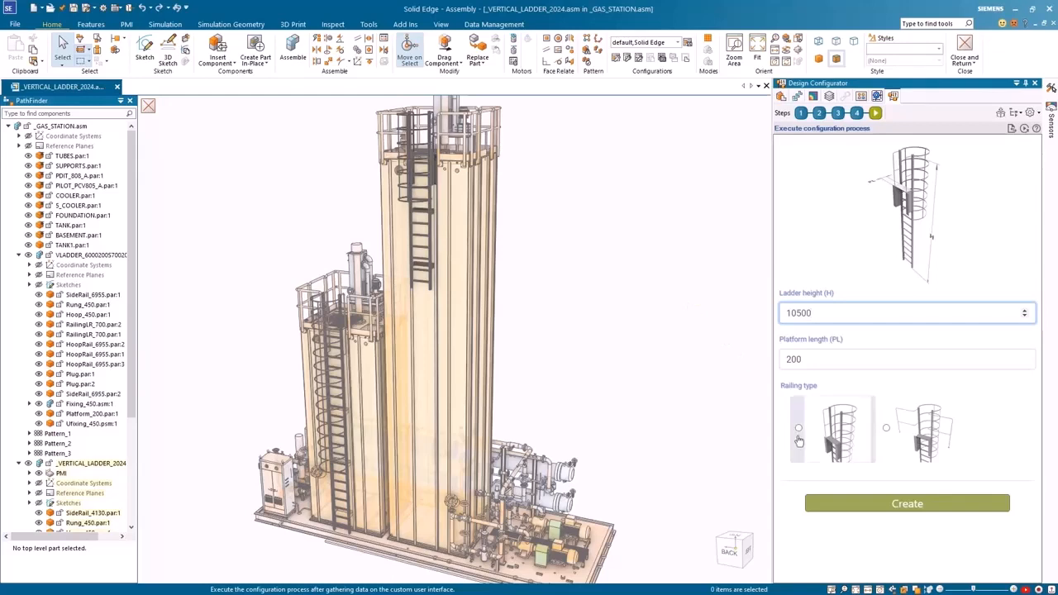
{"action": "scroll", "coordinate": [848, 503], "scroll_direction": "down", "scroll_amount": 1}
{"action": "left_click", "coordinate": [873, 562]}
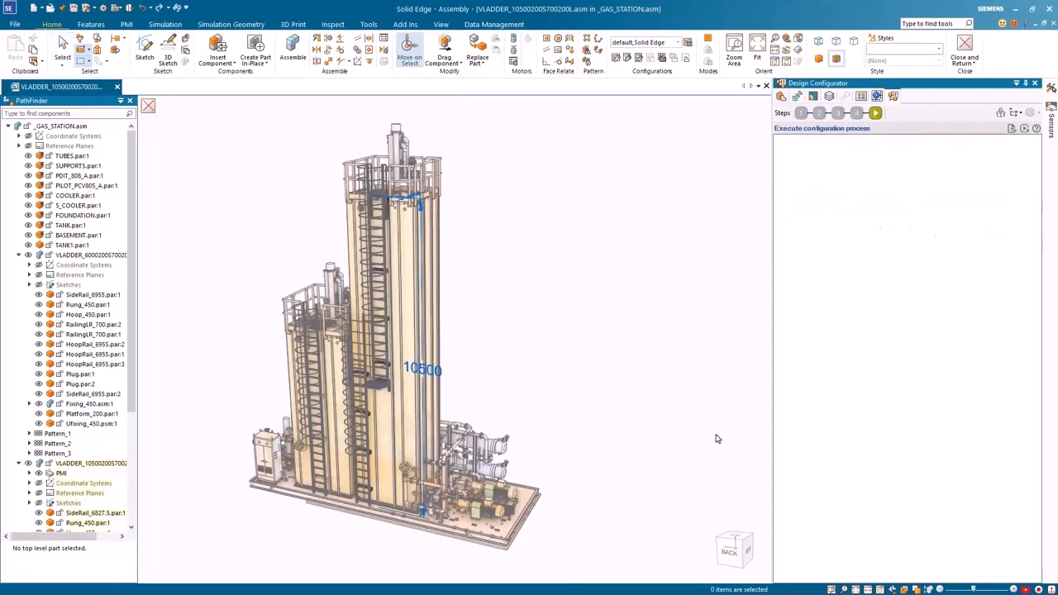
{"action": "left_click", "coordinate": [148, 107]}
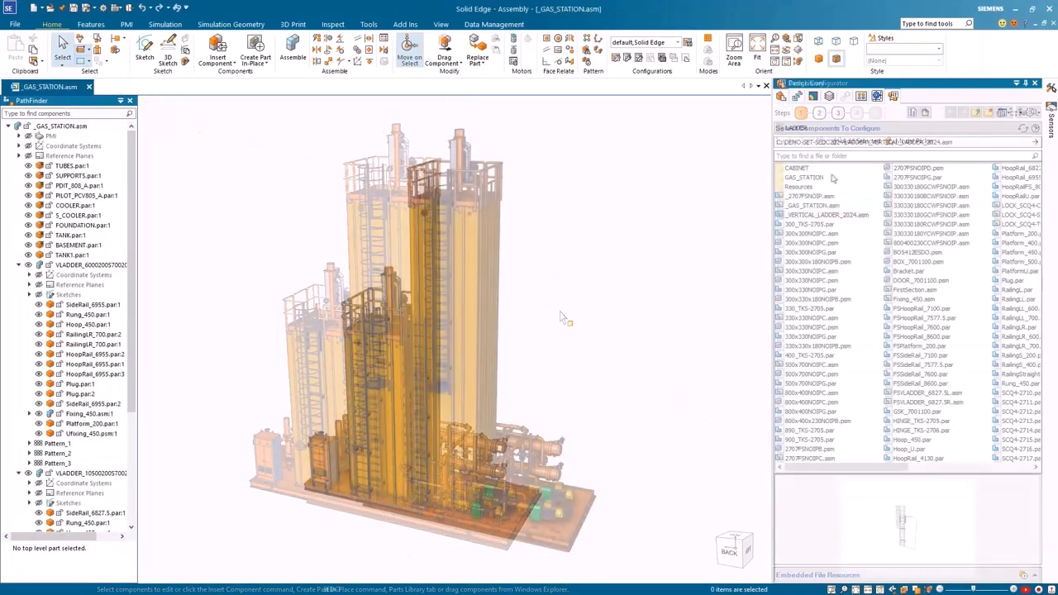
Place the _2707FSNOIP.asm cabinet from the parts library on the side of the control cabinet.
{"action": "left_click", "coordinate": [811, 197]}
{"action": "left_click_drag", "start_coordinate": [809, 199], "coordinate": [607, 306]}
{"action": "scroll", "coordinate": [277, 432], "scroll_direction": "up", "scroll_amount": 6}
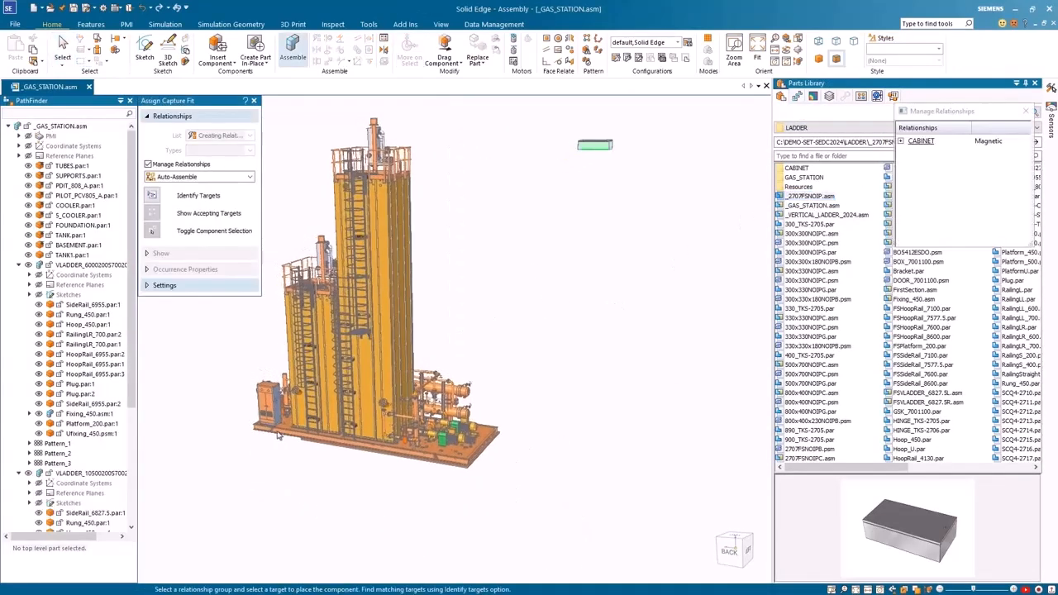
{"action": "left_click", "coordinate": [322, 377]}
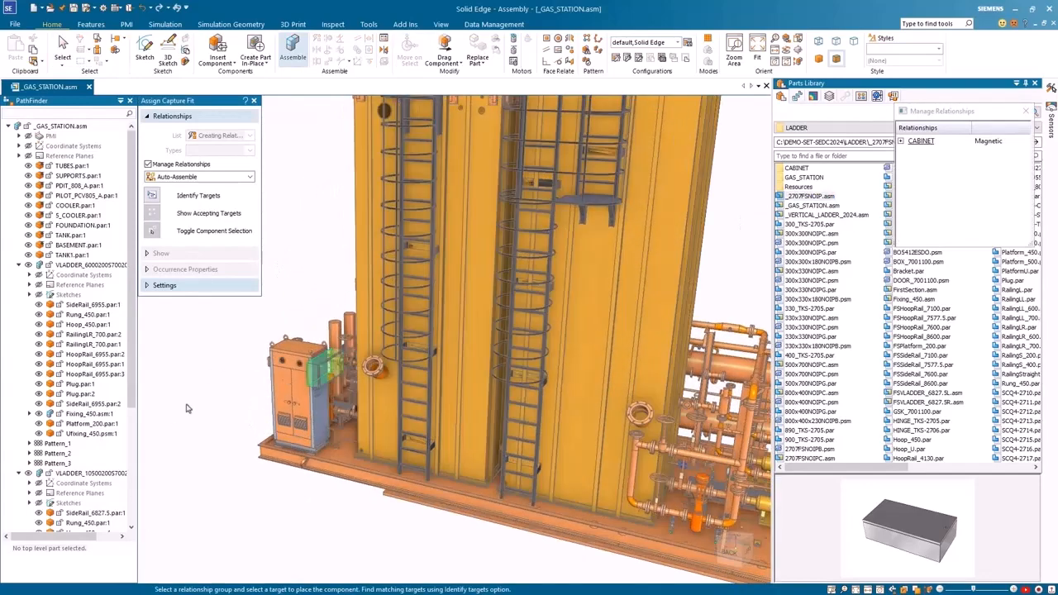
{"action": "key", "text": "Escape"}
Open the placed _2707FSNOIP.asm cabinet in Design Configurator and start its configuration process.
{"action": "left_click_drag", "start_coordinate": [132, 400], "coordinate": [132, 513]}
{"action": "left_click", "coordinate": [102, 521]}
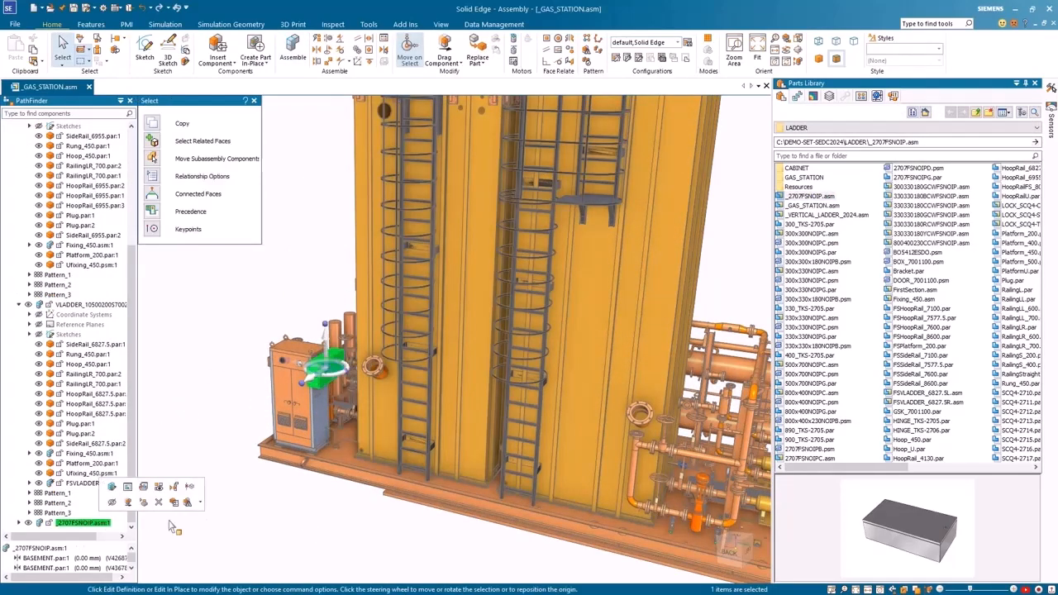
{"action": "left_click", "coordinate": [892, 96]}
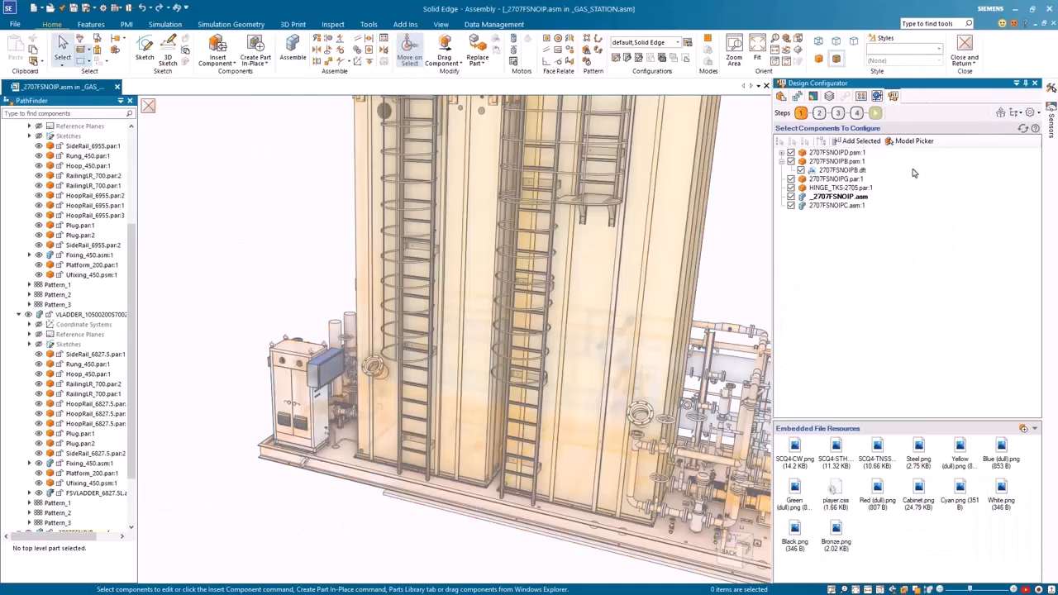
{"action": "left_click", "coordinate": [875, 113]}
Set the cabinet's width to 330, height to 330, depth to 180 and color to red, and create the configuration.
{"action": "double_click", "coordinate": [806, 313]}
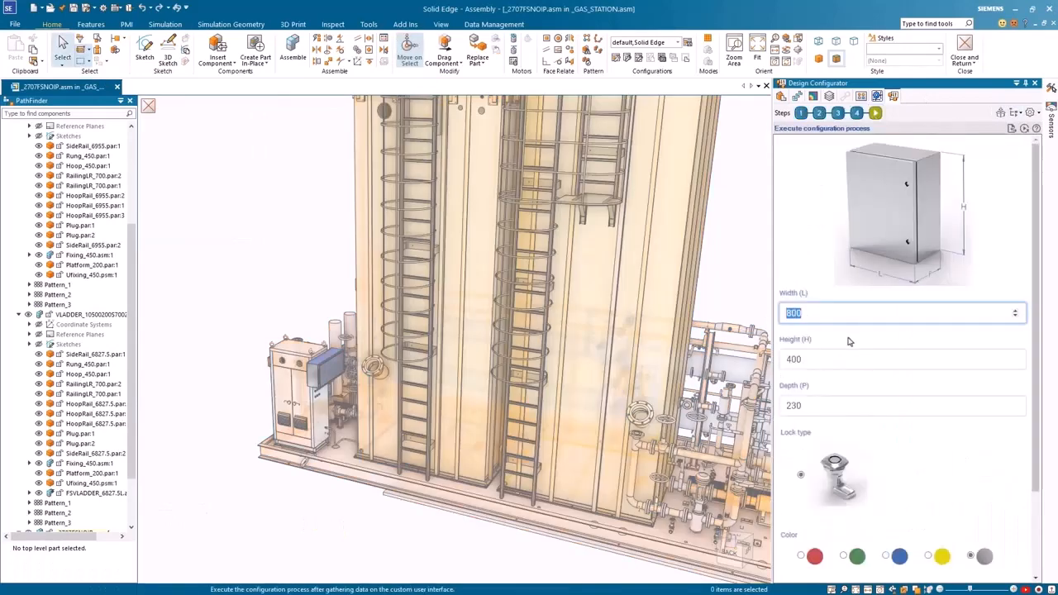
{"action": "type", "text": "330"}
{"action": "key", "text": "Tab"}
{"action": "type", "text": "330"}
{"action": "key", "text": "Tab"}
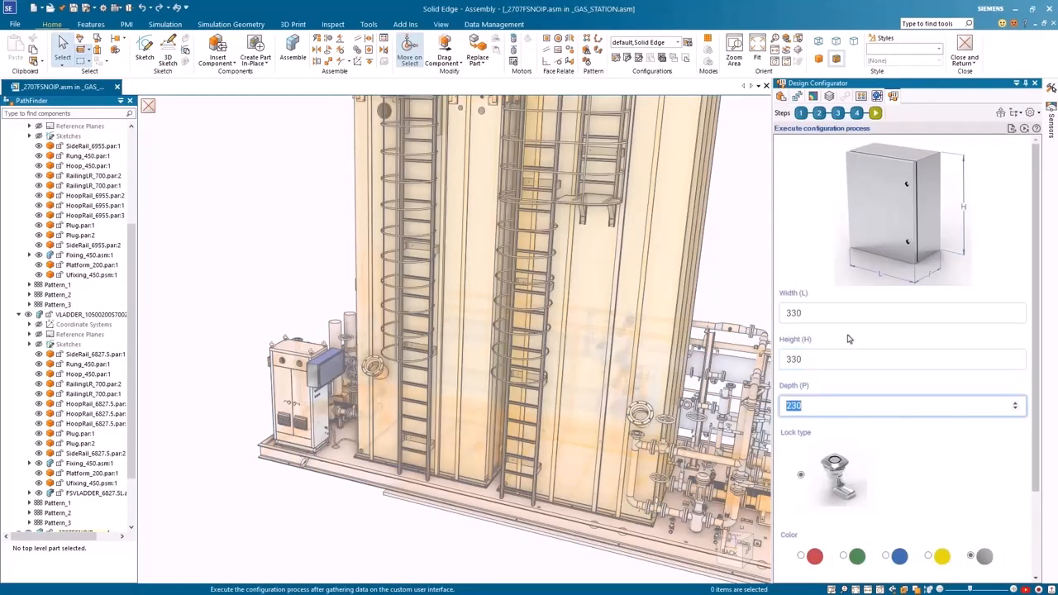
{"action": "scroll", "coordinate": [847, 339], "scroll_direction": "down", "scroll_amount": 1}
{"action": "left_click", "coordinate": [801, 489]}
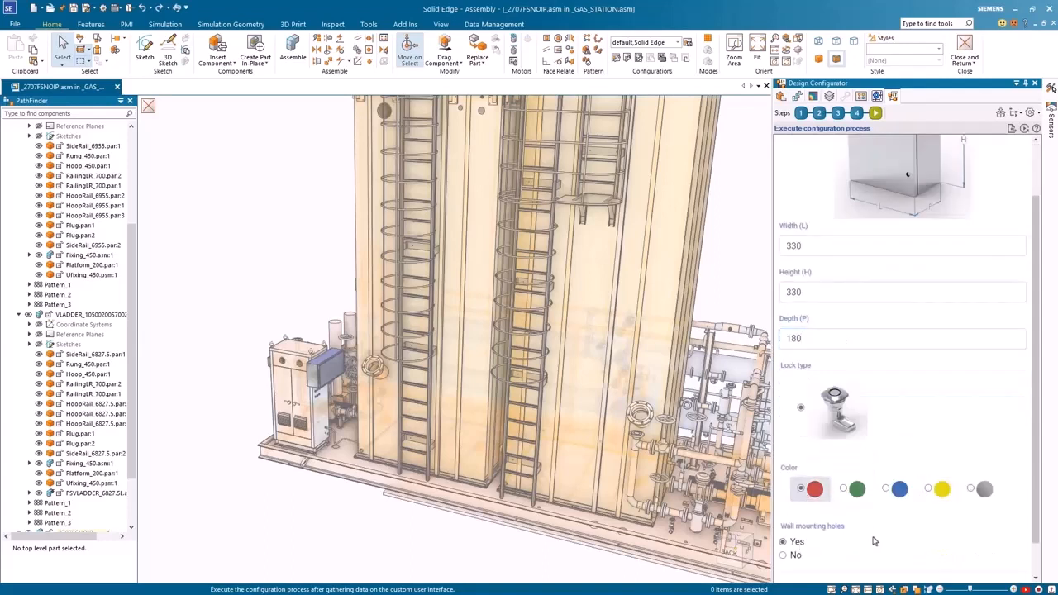
{"action": "scroll", "coordinate": [895, 536], "scroll_direction": "down", "scroll_amount": 1}
{"action": "left_click", "coordinate": [897, 563]}
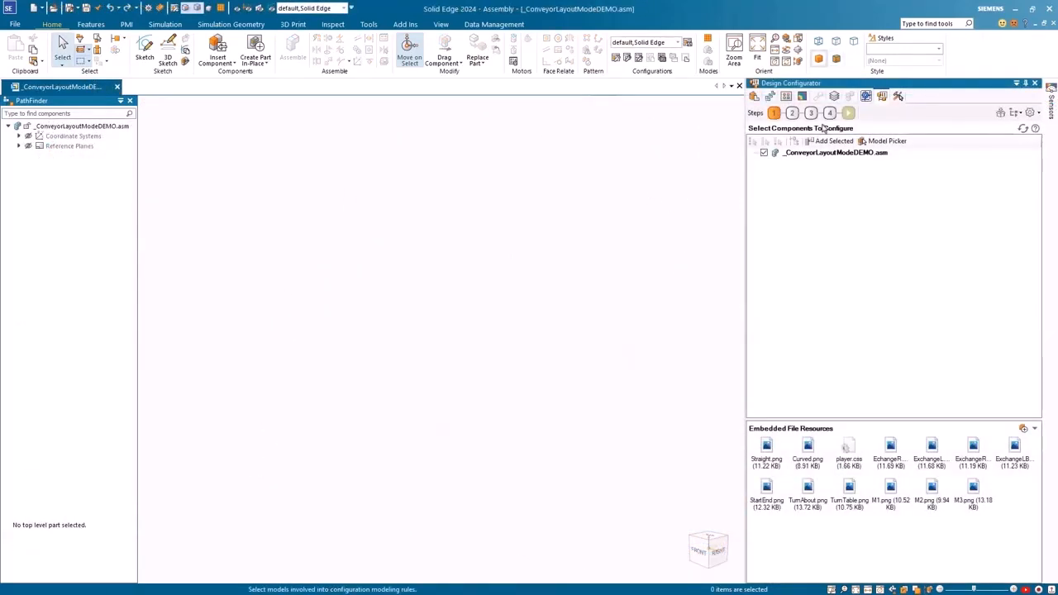
Examine the model rules of _ConveyorLayoutModeDEMO.asm and the workflow rule types that can be added.
{"action": "left_click", "coordinate": [829, 114]}
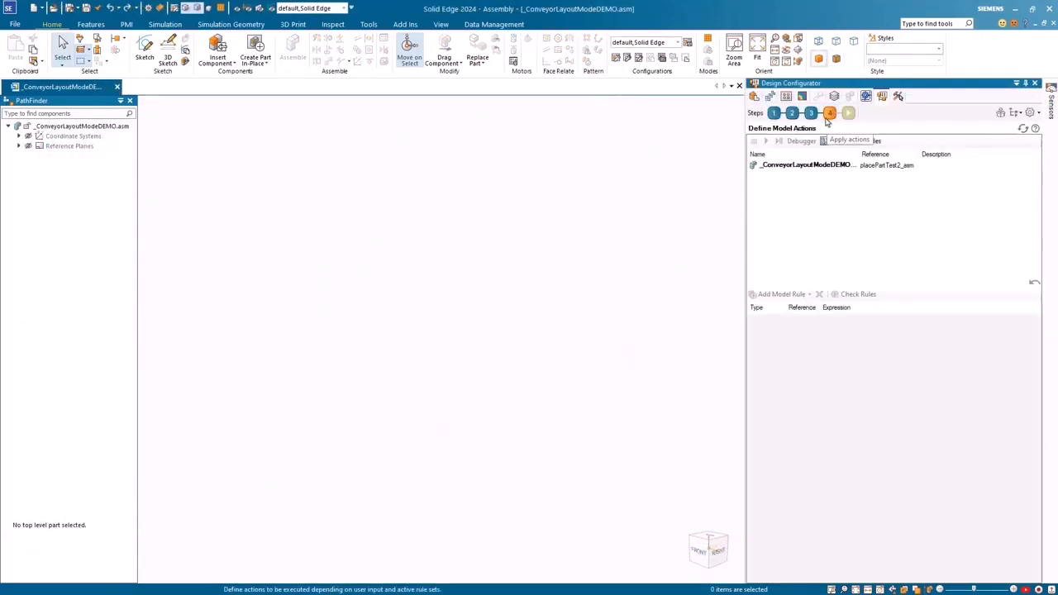
{"action": "left_click", "coordinate": [779, 167]}
{"action": "left_click", "coordinate": [781, 294]}
{"action": "mouse_move", "coordinate": [780, 306]}
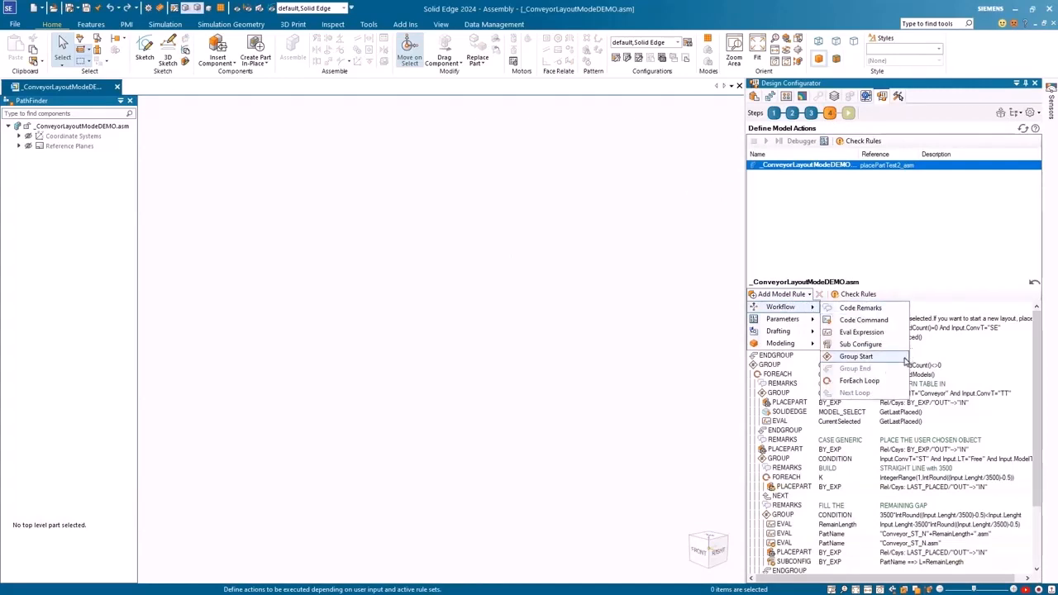
{"action": "left_click", "coordinate": [866, 238]}
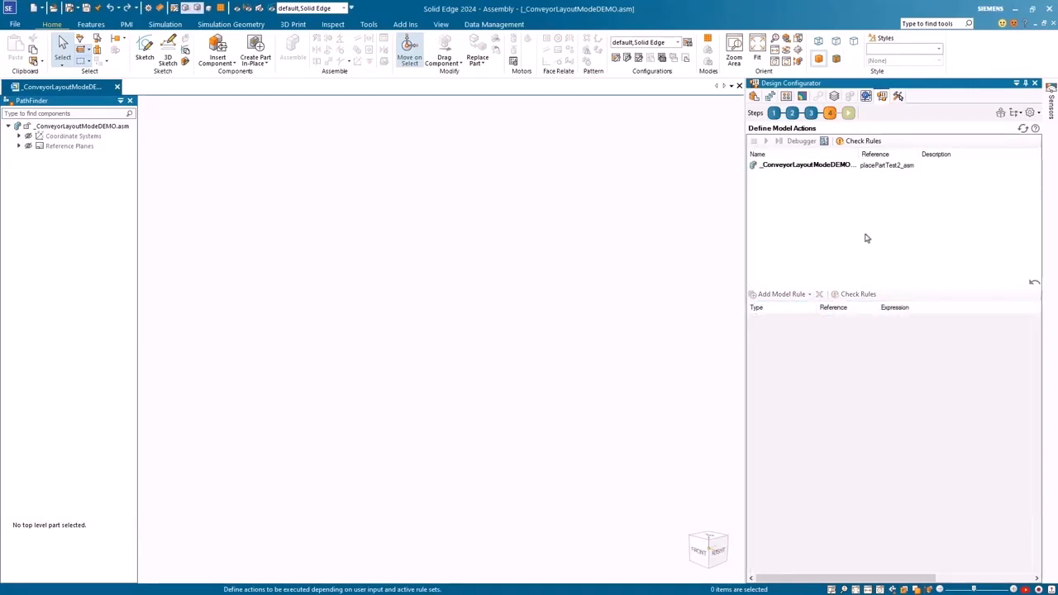
Run the conveyor layout configuration and create a start/end conveyor followed by an exchange conveyor branching right.
{"action": "left_click", "coordinate": [848, 114]}
{"action": "left_click", "coordinate": [894, 293]}
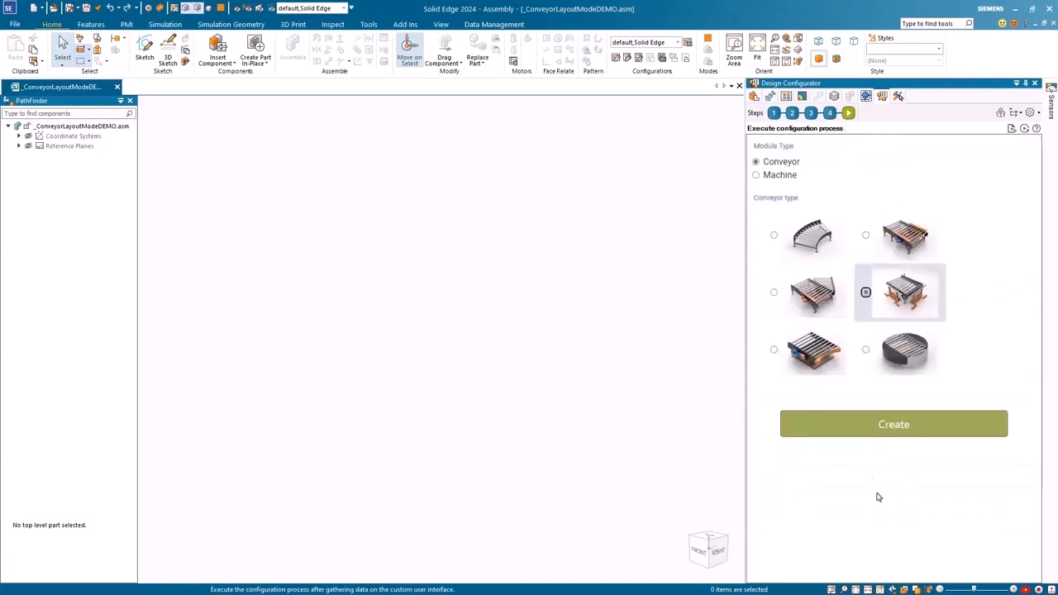
{"action": "left_click", "coordinate": [878, 425]}
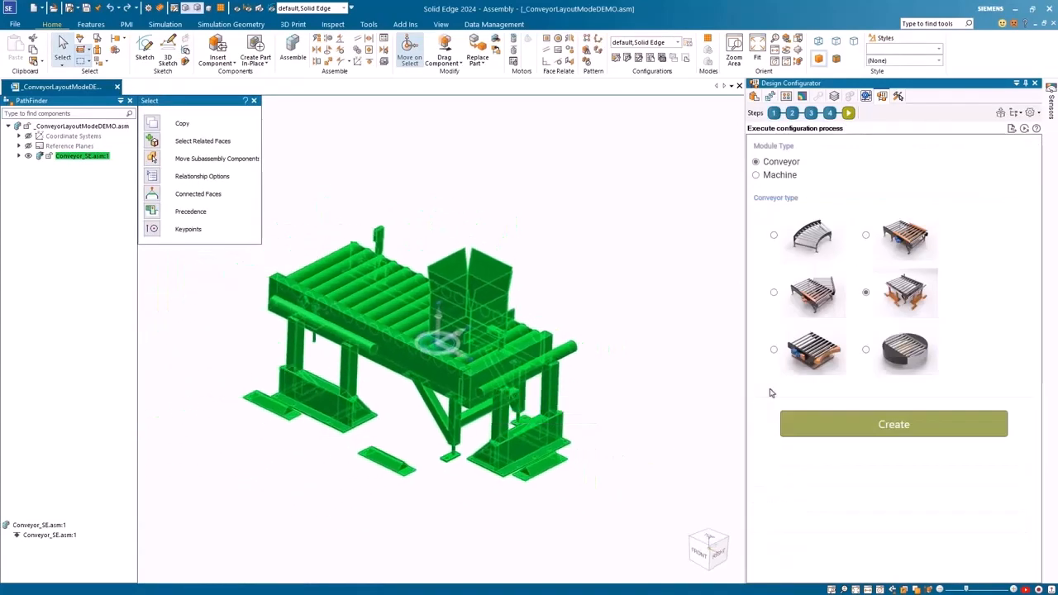
{"action": "left_click", "coordinate": [813, 295]}
{"action": "left_click", "coordinate": [903, 443]}
{"action": "left_click", "coordinate": [884, 572]}
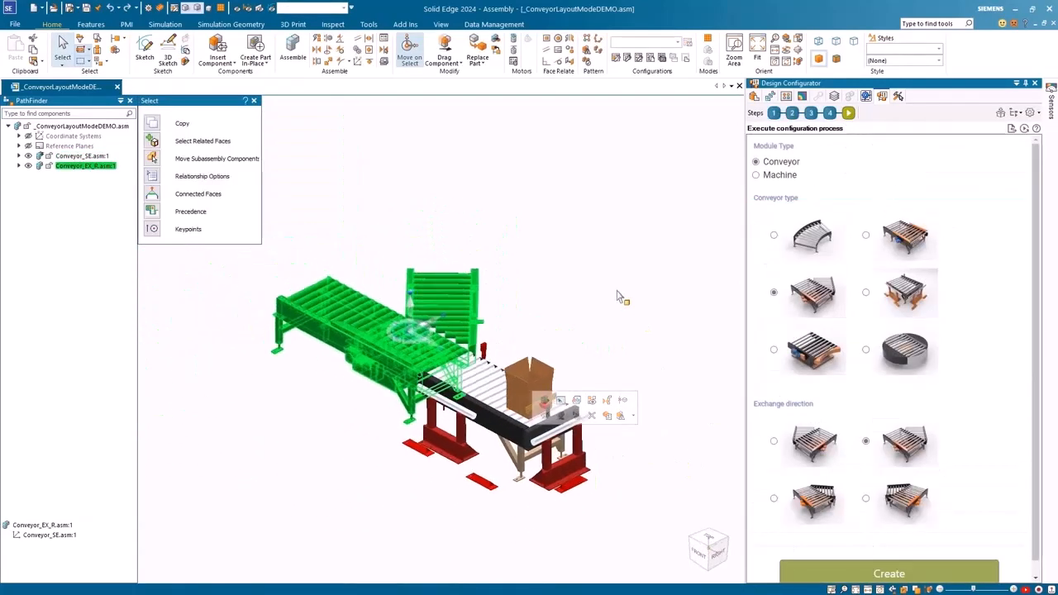
Add the MA_PACKNeo-P34 and MA_RACENeo-71x machines to the end of the conveyor line.
{"action": "left_click", "coordinate": [755, 175]}
{"action": "left_click", "coordinate": [893, 367]}
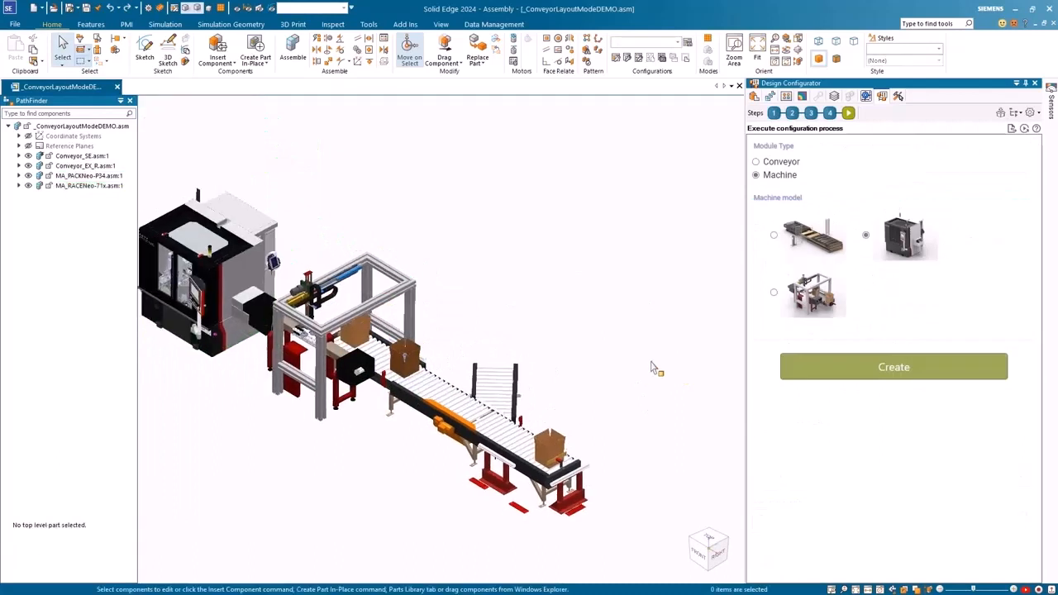
{"action": "scroll", "coordinate": [652, 368], "scroll_direction": "down", "scroll_amount": 2}
Select the exchange conveyor's angled branch and attach a curved conveyor with the 45 Right angle to it.
{"action": "left_click", "coordinate": [555, 395]}
{"action": "left_click", "coordinate": [757, 162]}
{"action": "left_click", "coordinate": [787, 238]}
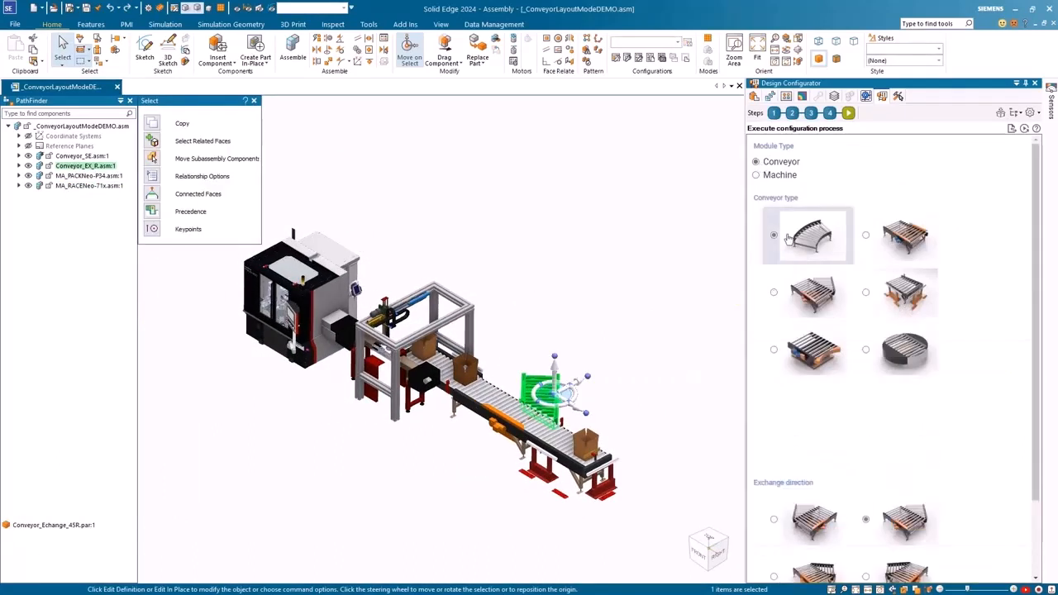
{"action": "left_click", "coordinate": [892, 503]}
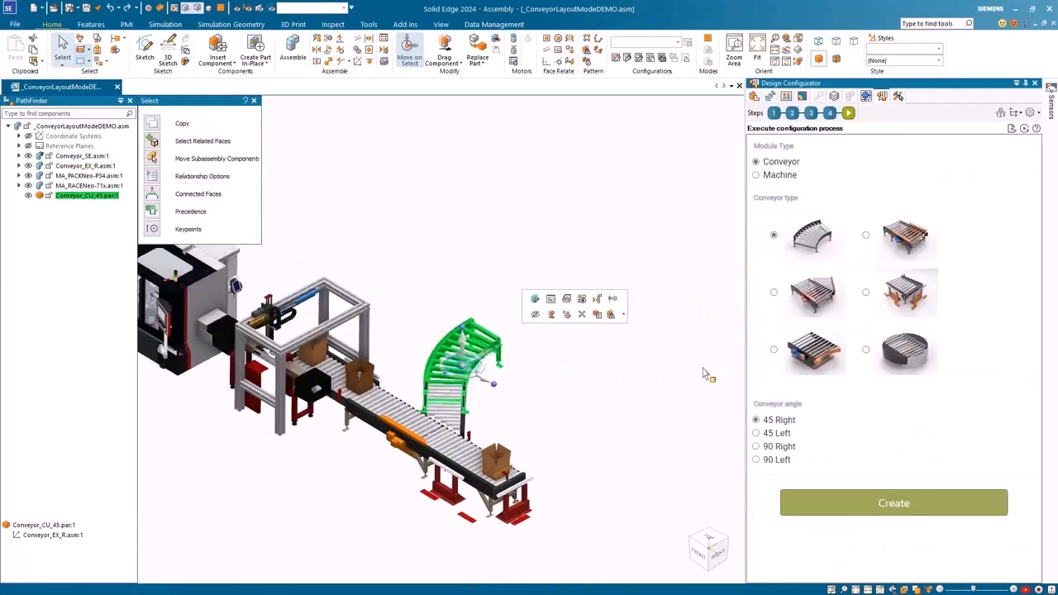
Extend the branch with a straight conveyor of standard length 1800 and a curved conveyor with the 90 Left angle.
{"action": "left_click", "coordinate": [905, 235]}
{"action": "left_click", "coordinate": [894, 522]}
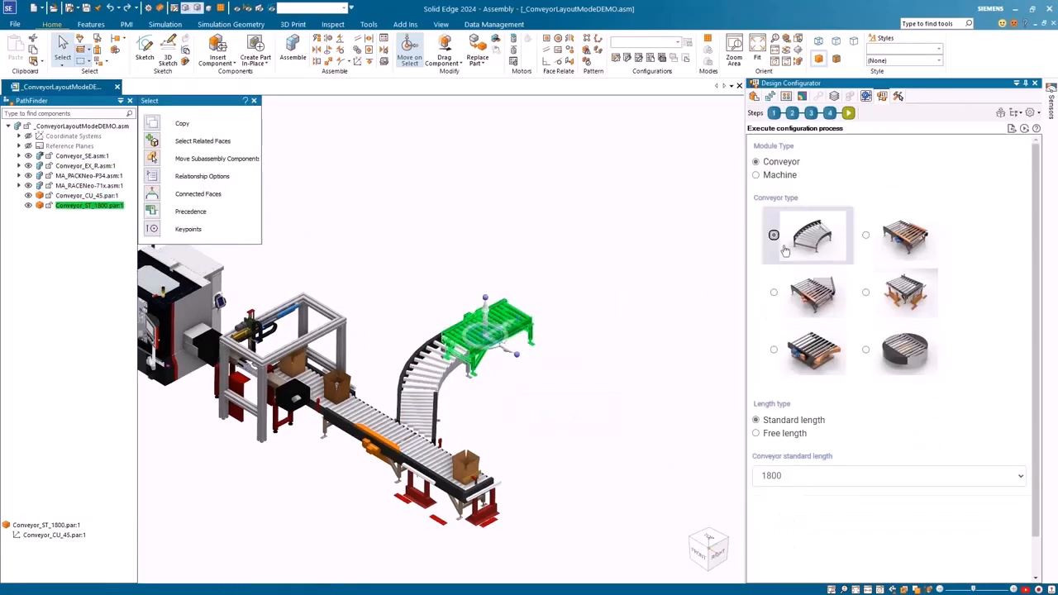
{"action": "left_click", "coordinate": [777, 459]}
{"action": "left_click", "coordinate": [893, 502]}
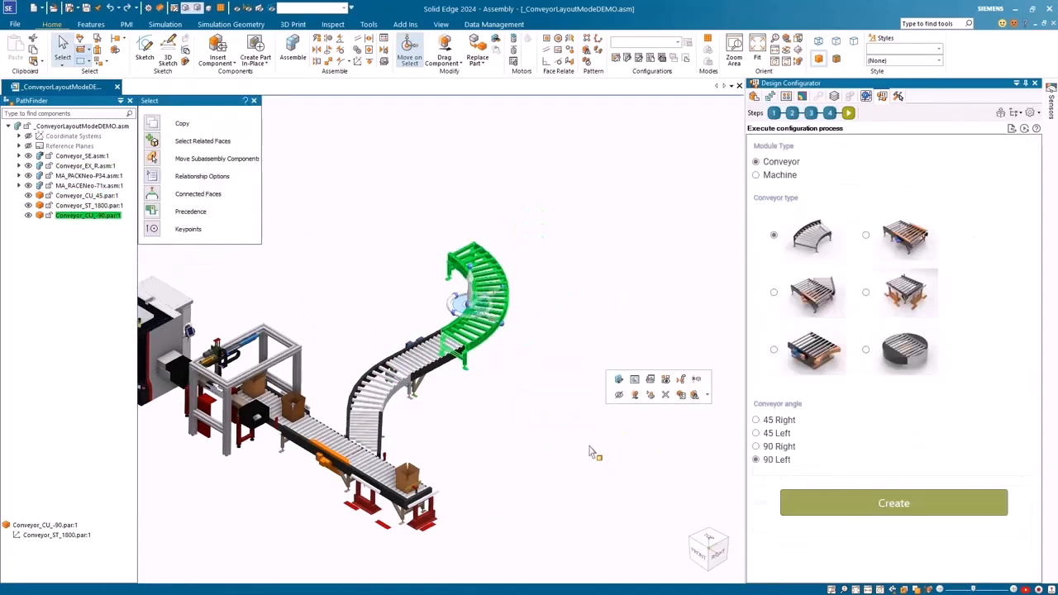
Add the MA_PACKNeo-P34 and MA_RACENeo-71x machines after the 90 Left curve, and another machine after the 9500 free-length conveyor.
{"action": "left_click", "coordinate": [756, 174]}
{"action": "left_click", "coordinate": [893, 366]}
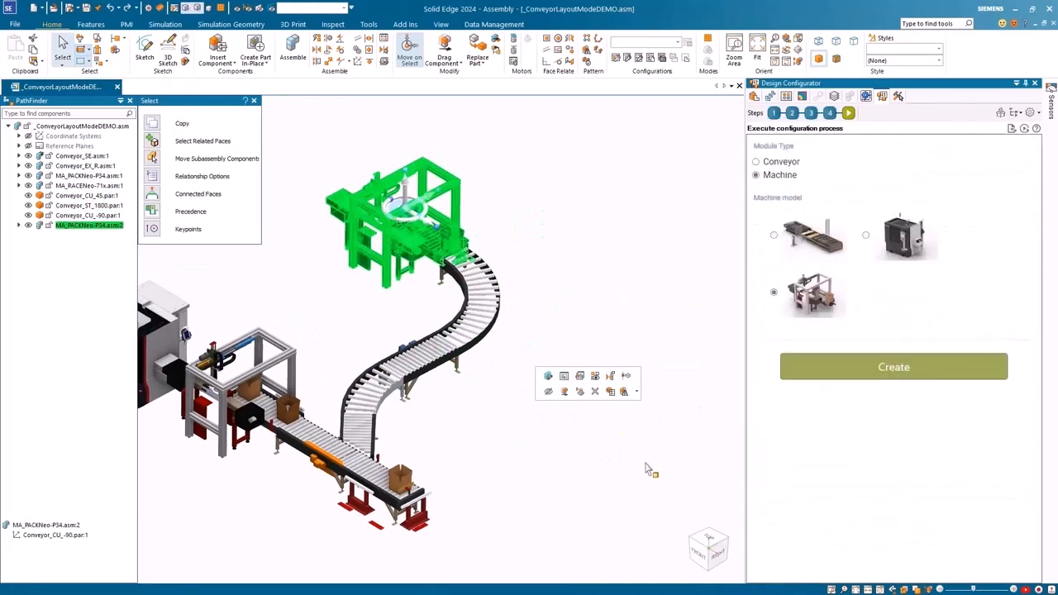
{"action": "left_click", "coordinate": [905, 235]}
{"action": "left_click", "coordinate": [893, 366]}
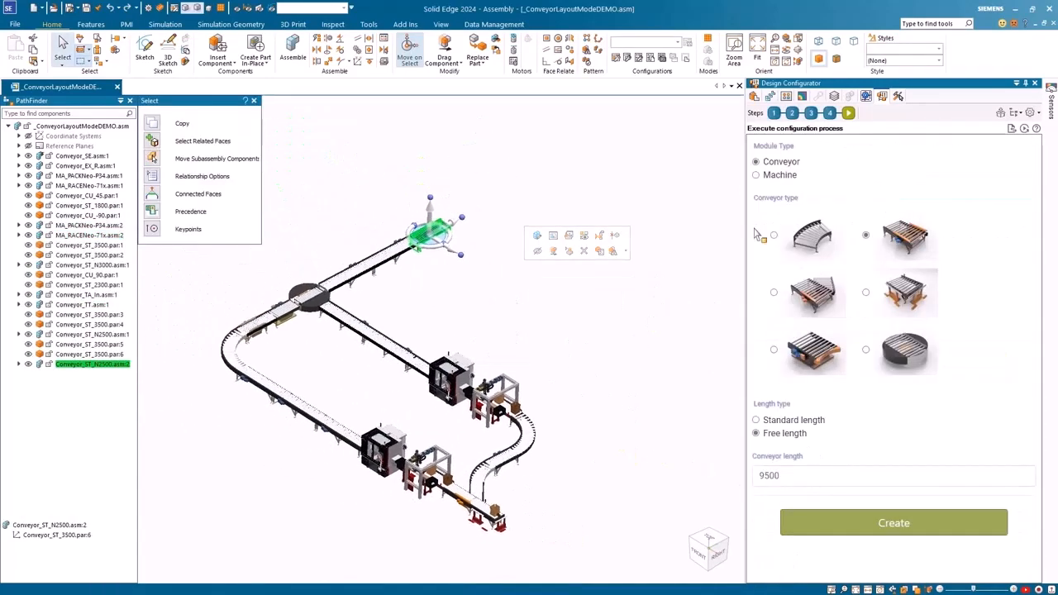
{"action": "left_click", "coordinate": [755, 174]}
{"action": "left_click", "coordinate": [894, 366]}
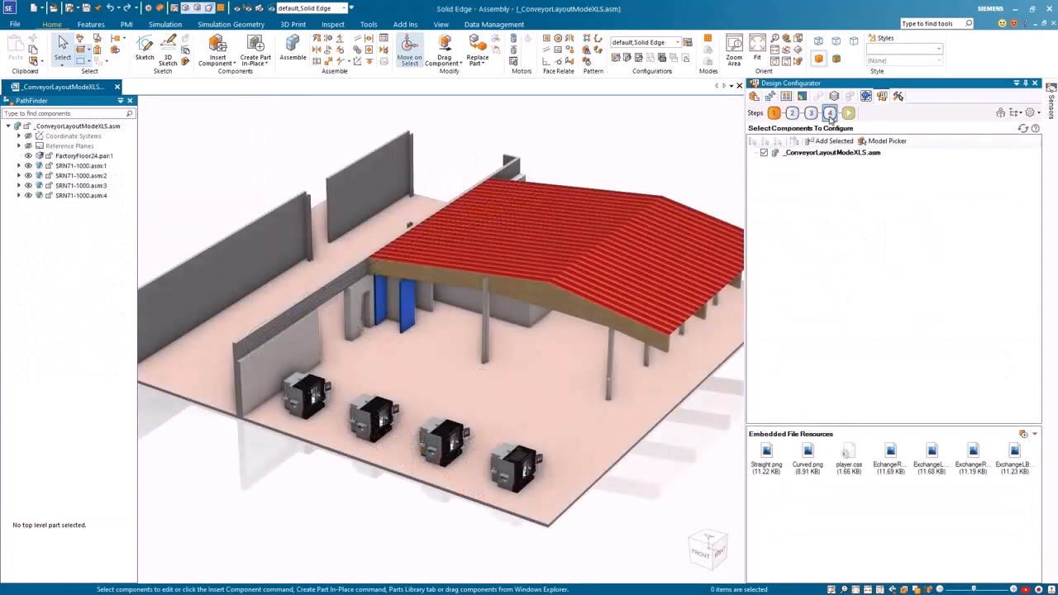
Check the ForEach loop's PARTLIST.xlsx data source in _ConveyorLayoutModeXLS.asm and execute its configuration.
{"action": "left_click", "coordinate": [830, 114]}
{"action": "left_click", "coordinate": [791, 166]}
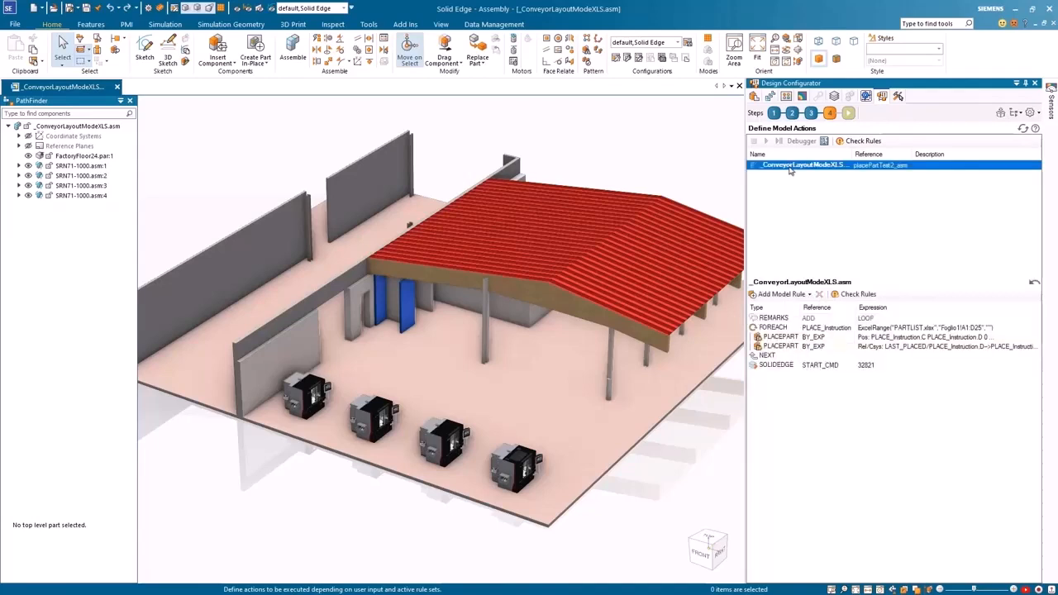
{"action": "double_click", "coordinate": [901, 328]}
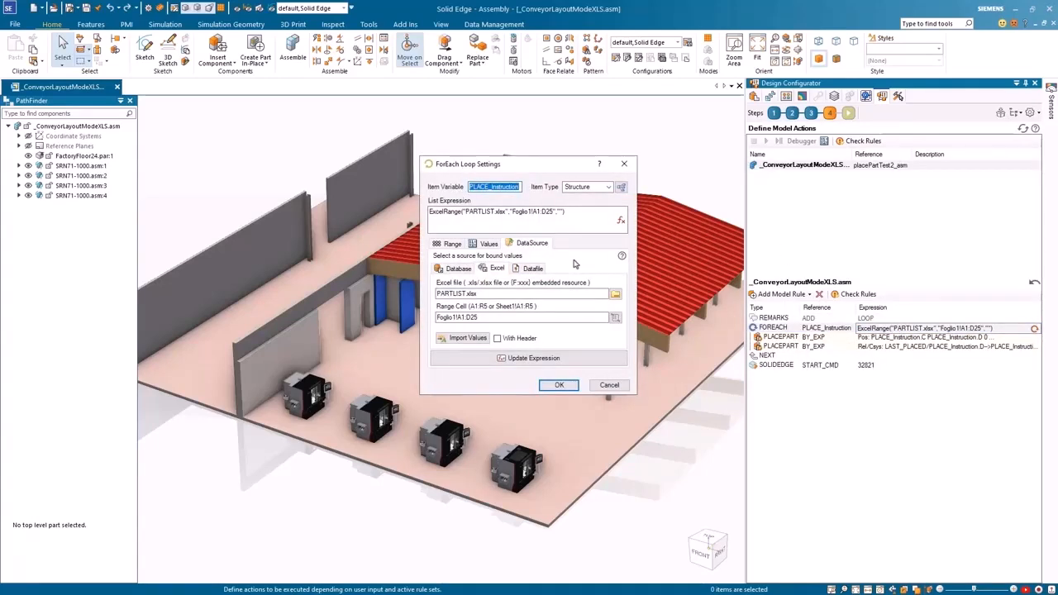
{"action": "left_click", "coordinate": [559, 385]}
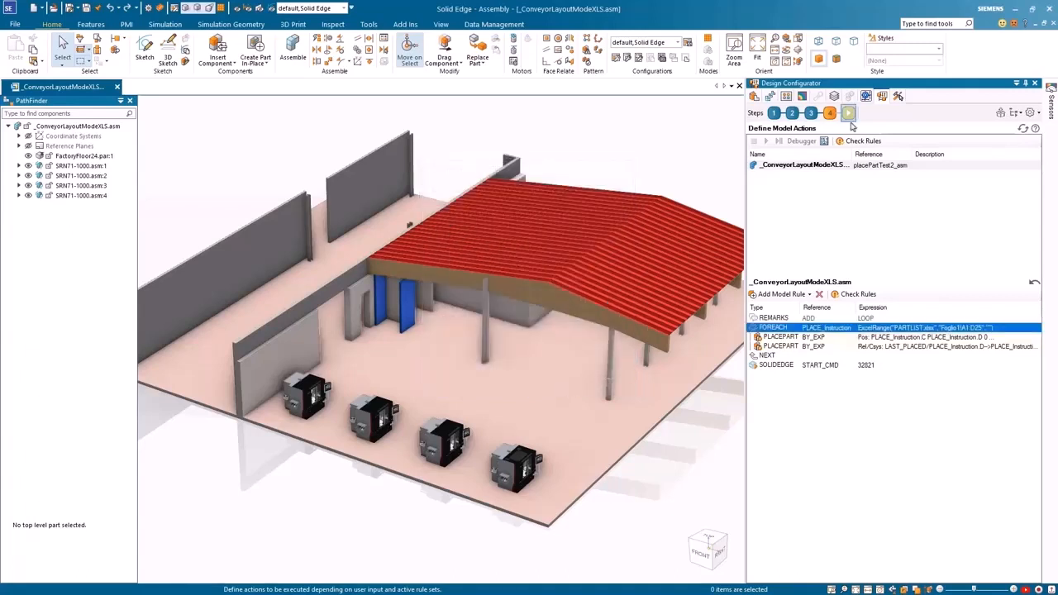
{"action": "left_click", "coordinate": [848, 114]}
{"action": "left_click", "coordinate": [853, 225]}
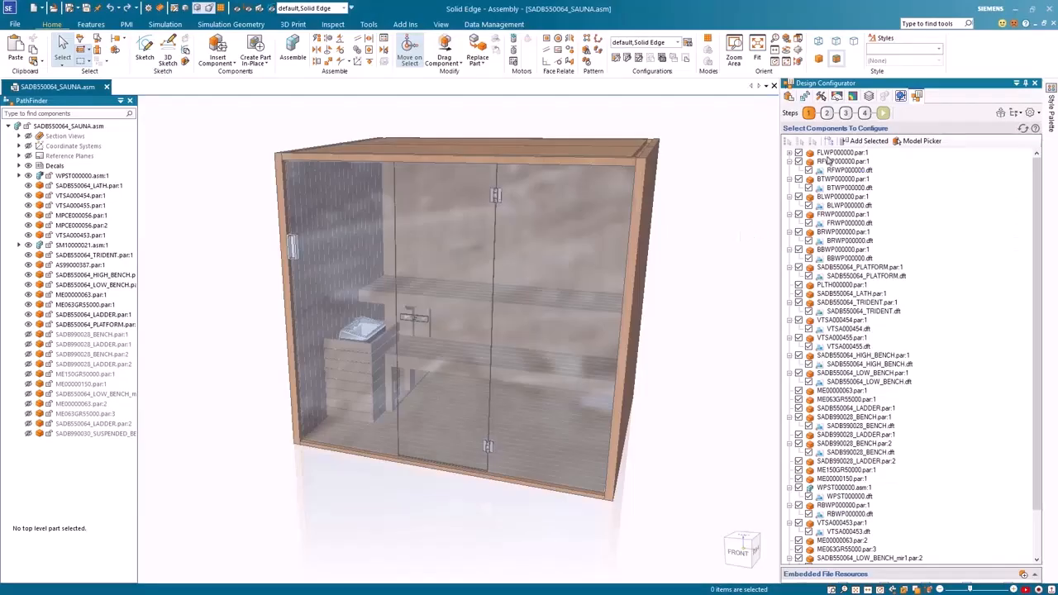
Review the sauna assembly's global rules, model actions and configuration form.
{"action": "left_click", "coordinate": [845, 113]}
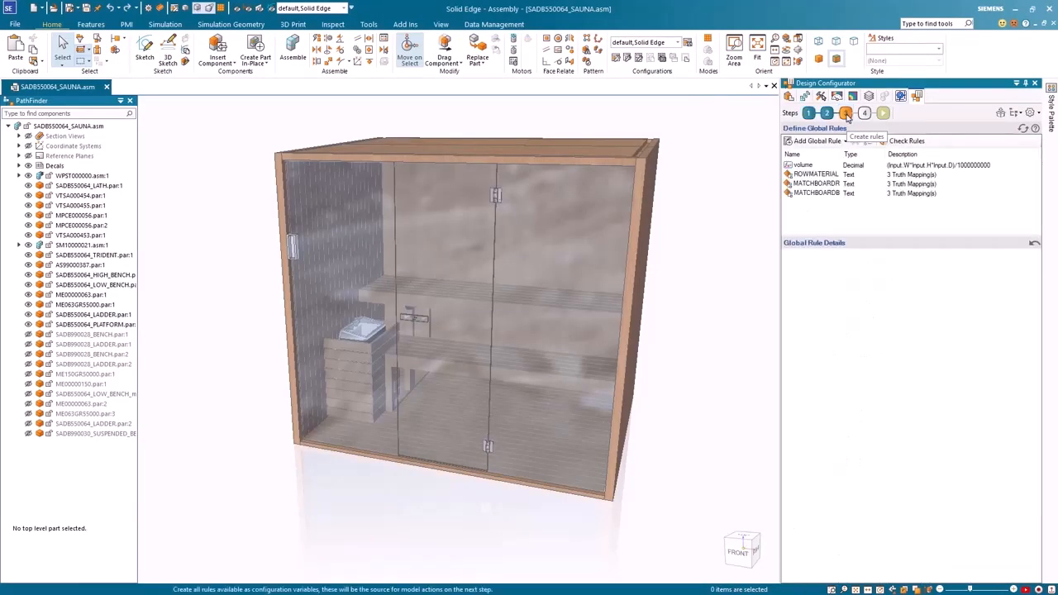
{"action": "left_click", "coordinate": [864, 113]}
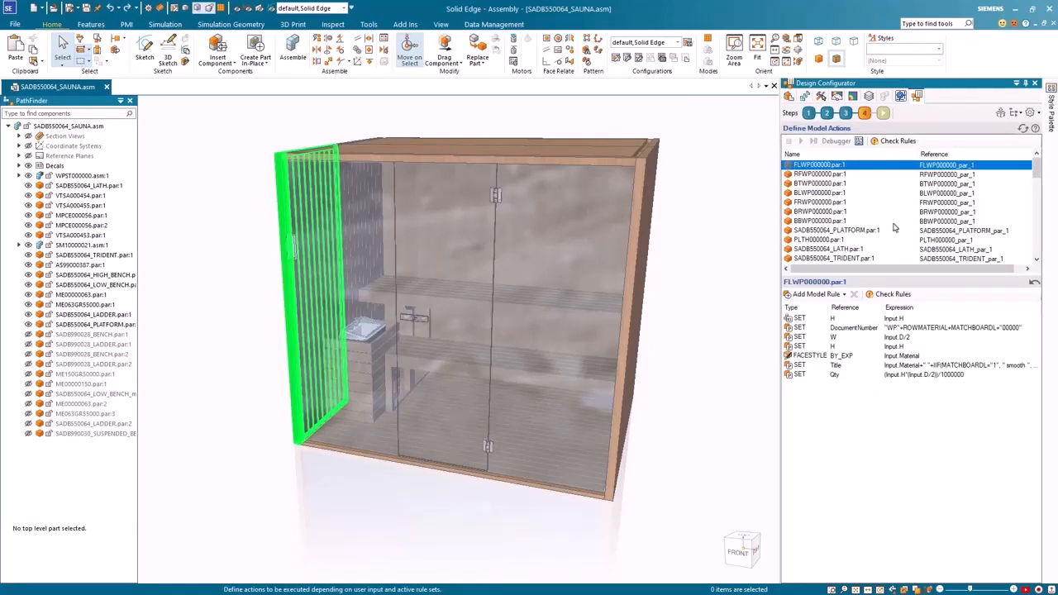
{"action": "left_click", "coordinate": [884, 113]}
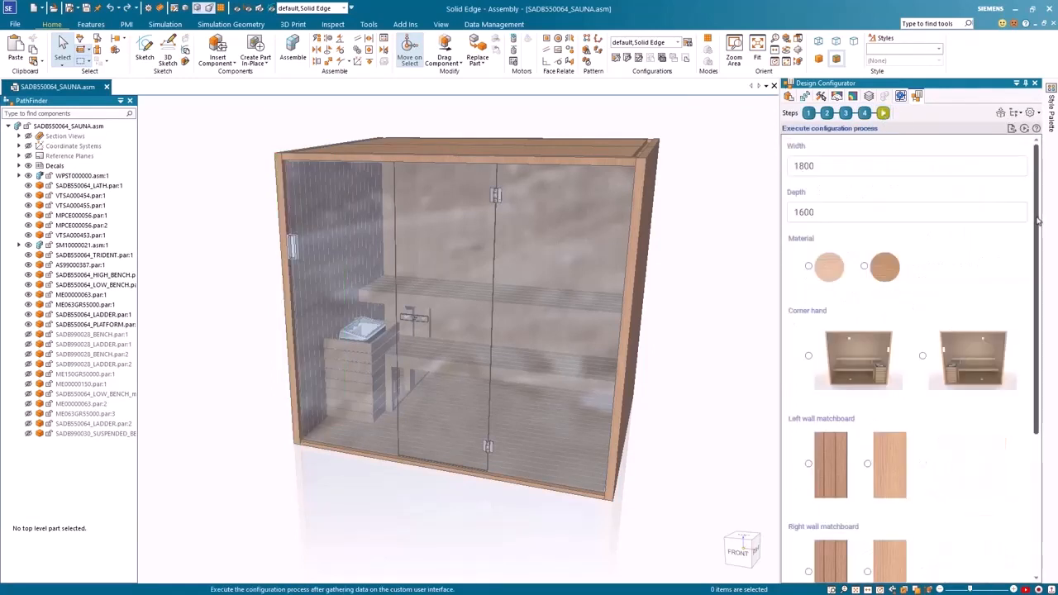
{"action": "left_click_drag", "start_coordinate": [1038, 223], "coordinate": [1022, 193]}
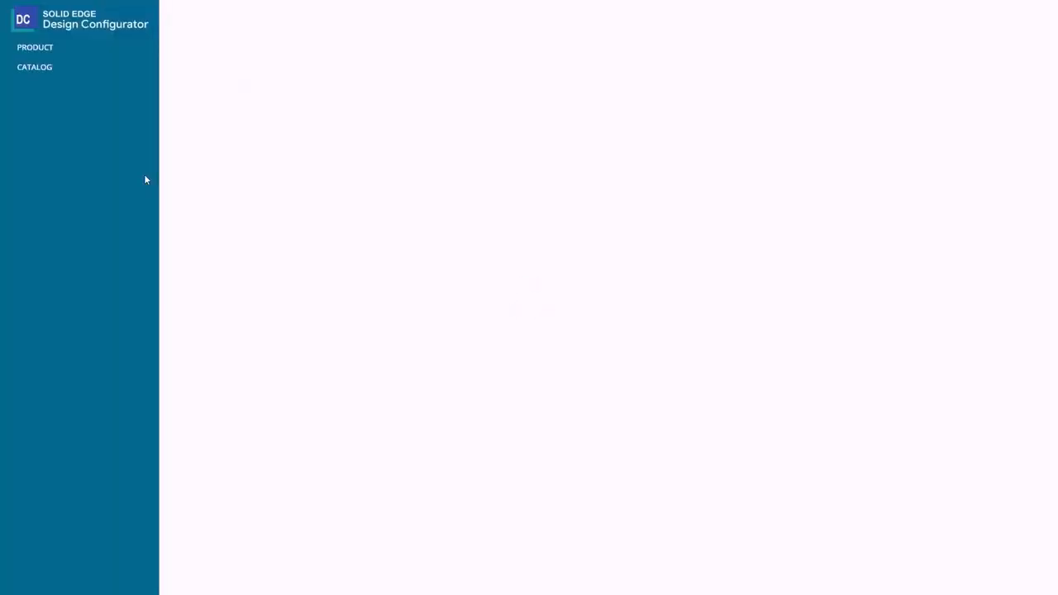
Add a catalog named EFFE SAUNA 2024 with the description 2024 MODEL YEAR SAUNA CATALOG and € as currency.
{"action": "left_click", "coordinate": [58, 69]}
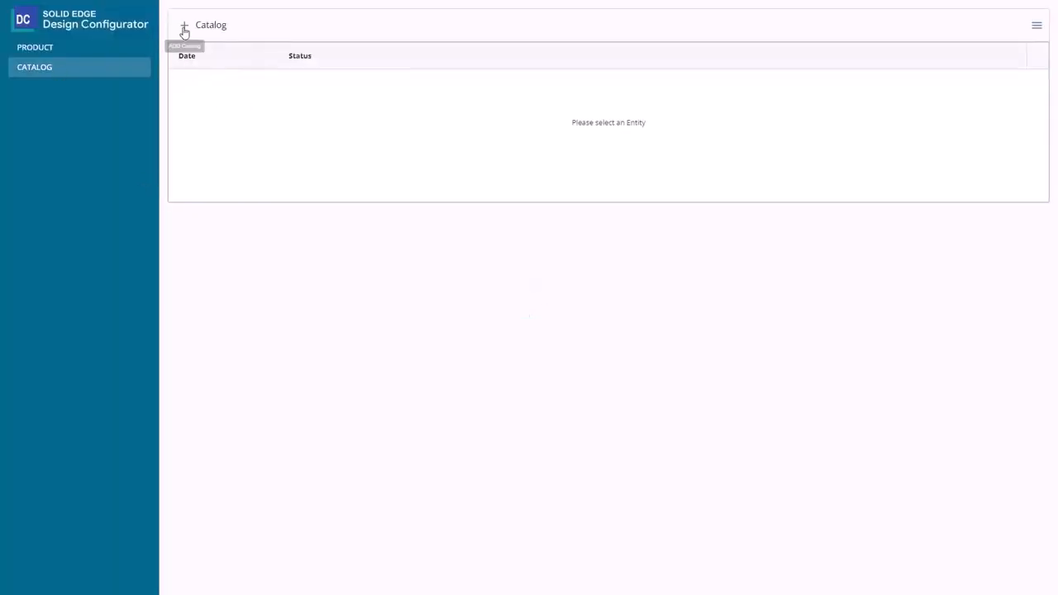
{"action": "left_click", "coordinate": [183, 27]}
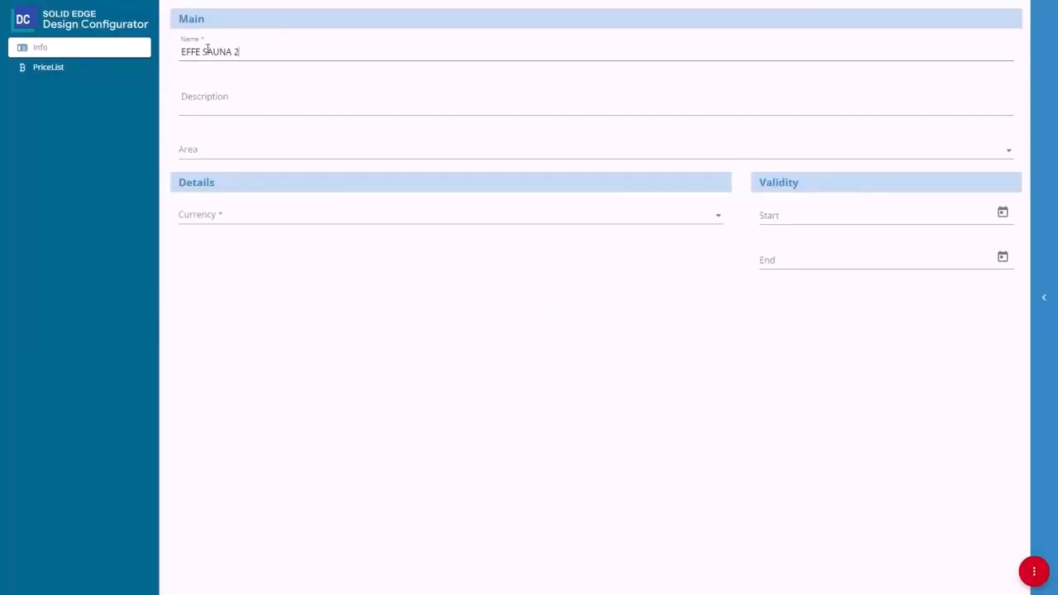
{"action": "left_click", "coordinate": [210, 102]}
{"action": "type", "text": "2024 MODEL YEAR SAUNA CATALOG"}
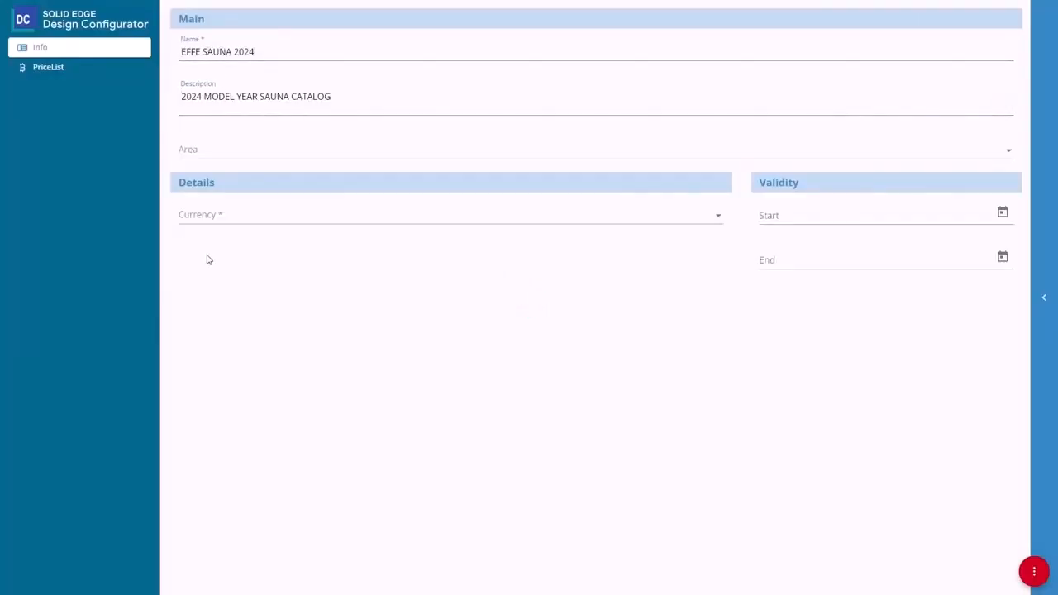
{"action": "left_click", "coordinate": [218, 243]}
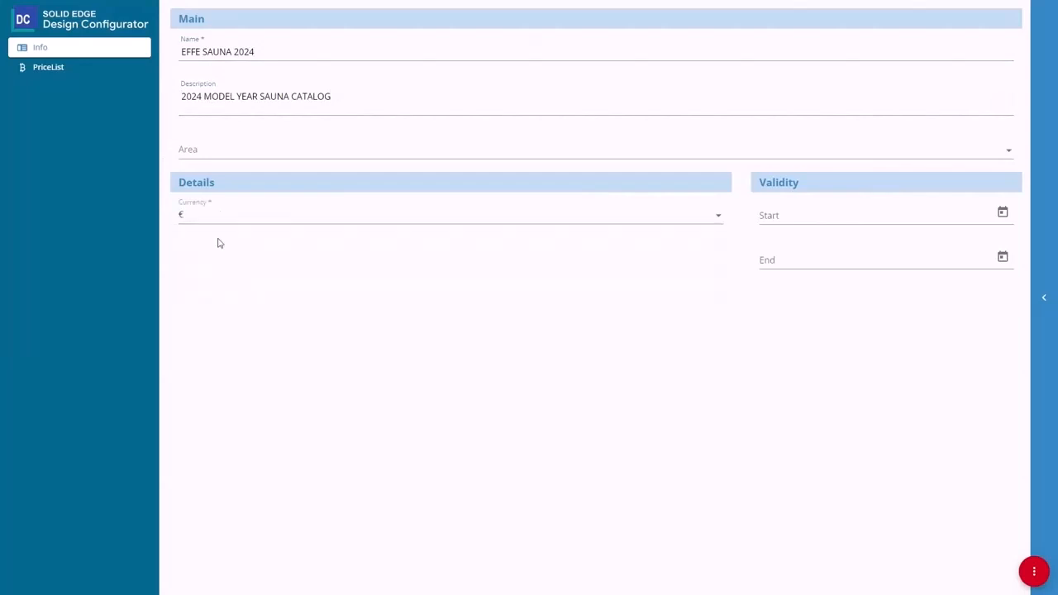
Set the catalog's validity start date to 1 January 2023.
{"action": "left_click", "coordinate": [1003, 216]}
{"action": "left_click", "coordinate": [793, 247]}
{"action": "left_click", "coordinate": [897, 302]}
{"action": "left_click", "coordinate": [782, 303]}
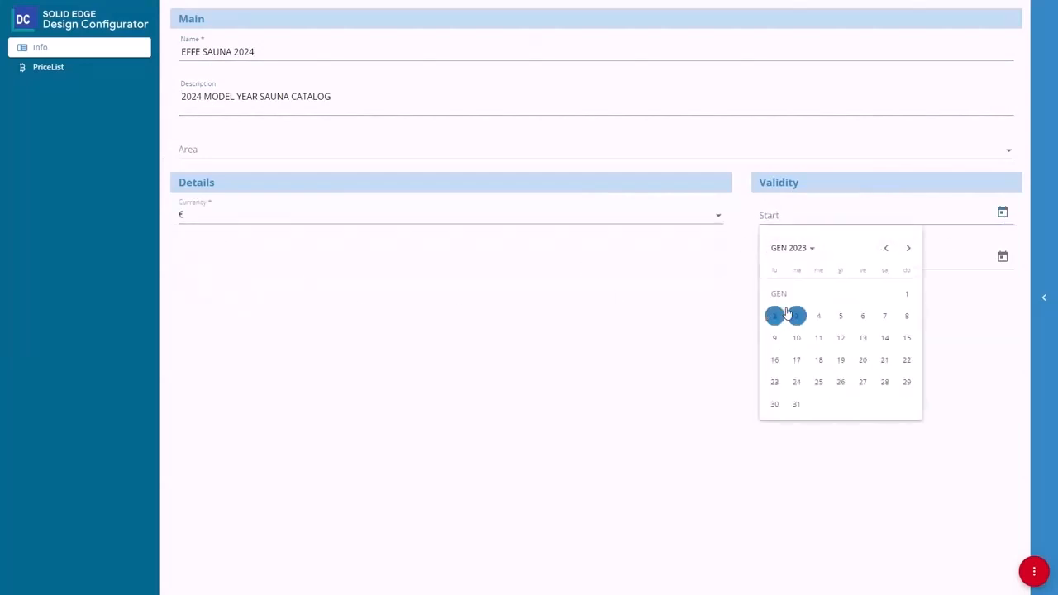
{"action": "left_click", "coordinate": [906, 294]}
Set the catalog's validity end date to 31 December 2023 and open its price list.
{"action": "left_click", "coordinate": [977, 269]}
{"action": "left_click", "coordinate": [806, 293]}
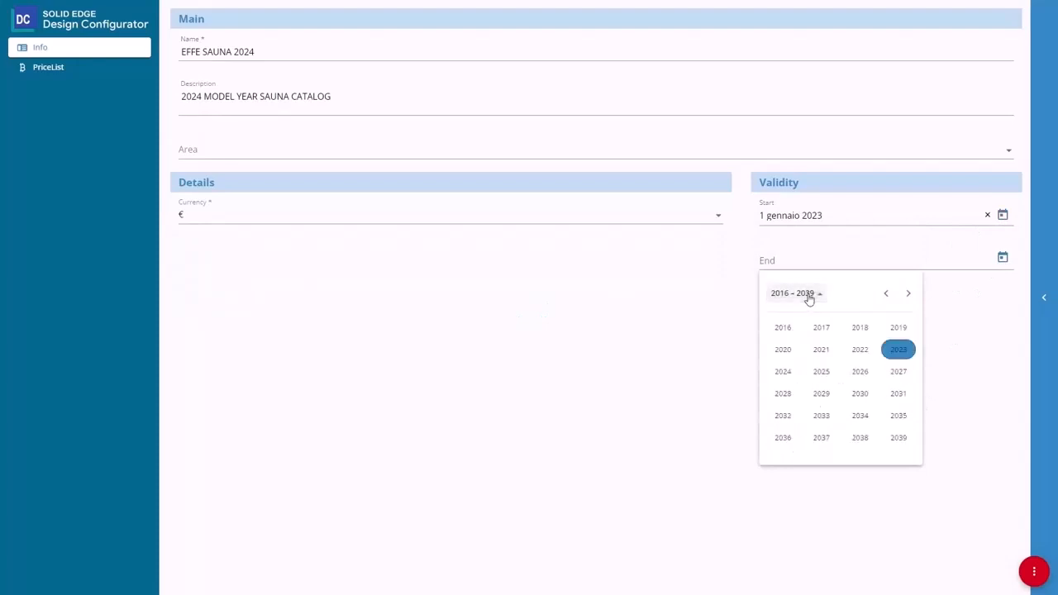
{"action": "left_click", "coordinate": [897, 347]}
{"action": "left_click", "coordinate": [898, 393]}
{"action": "left_click", "coordinate": [887, 427]}
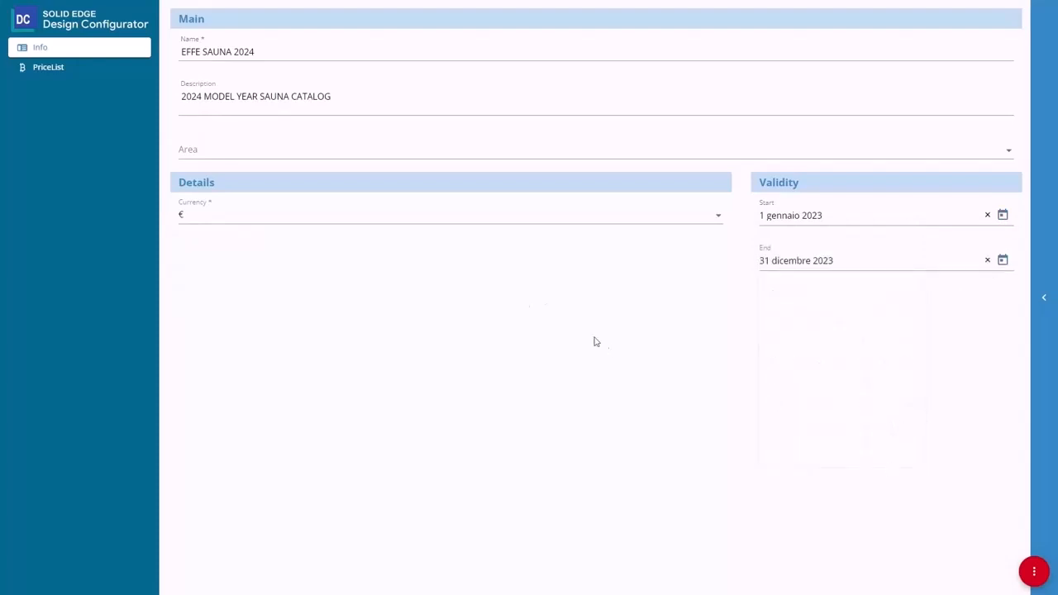
{"action": "left_click", "coordinate": [72, 71]}
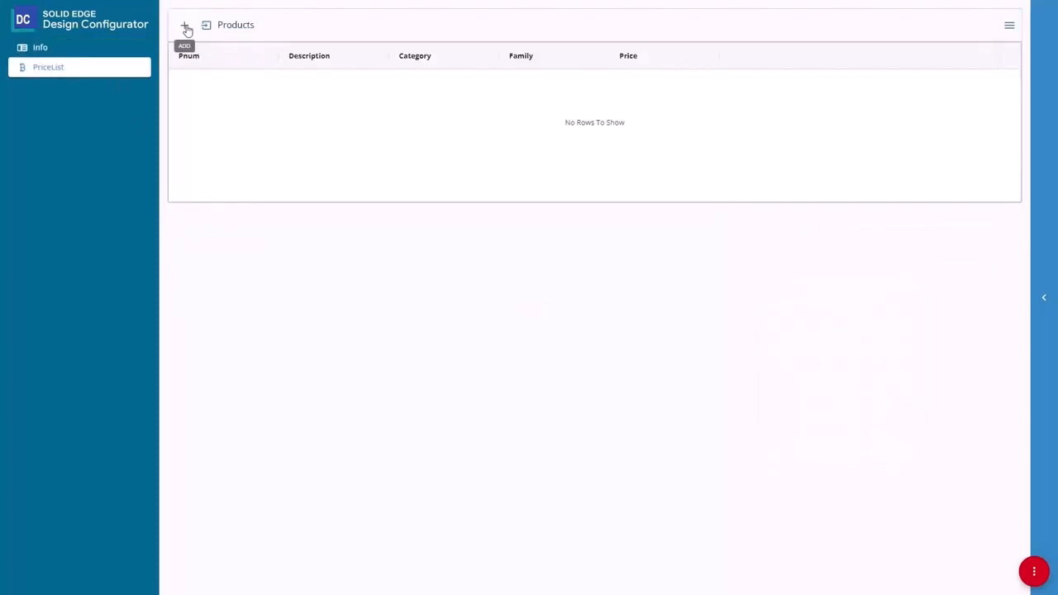
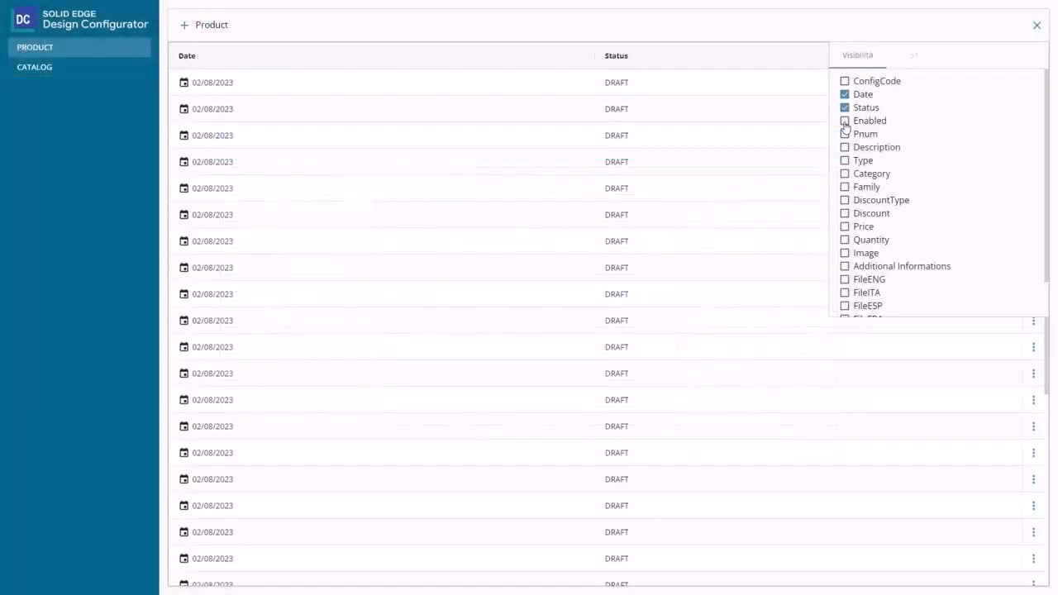
Show the Pnum, Description, Category, Family and Price columns in the product list.
{"action": "left_click", "coordinate": [843, 134]}
{"action": "left_click", "coordinate": [844, 147]}
{"action": "left_click", "coordinate": [844, 160]}
{"action": "left_click", "coordinate": [843, 174]}
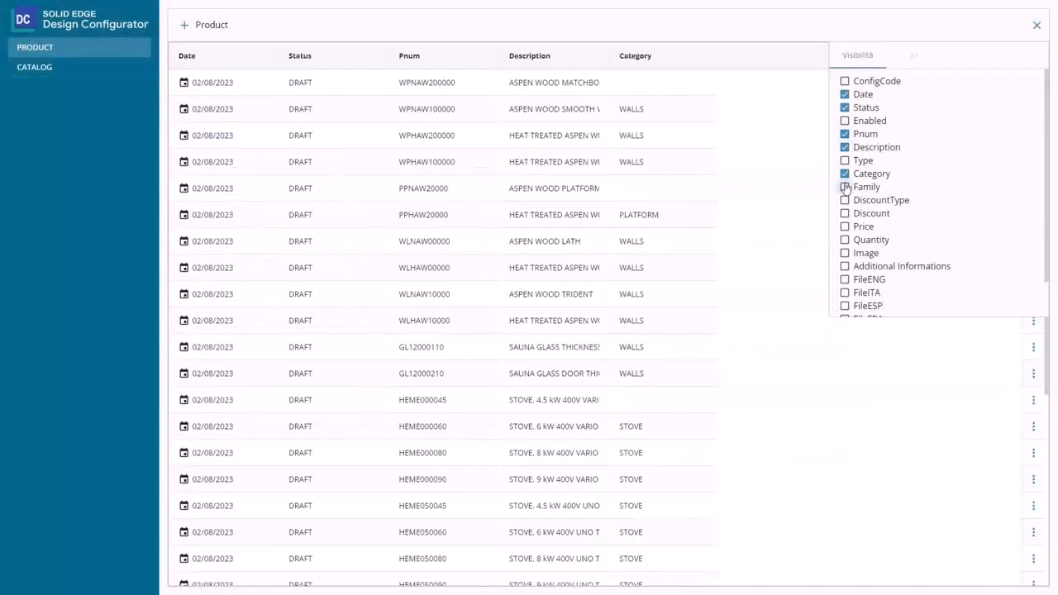
{"action": "left_click", "coordinate": [844, 187]}
{"action": "left_click", "coordinate": [868, 227]}
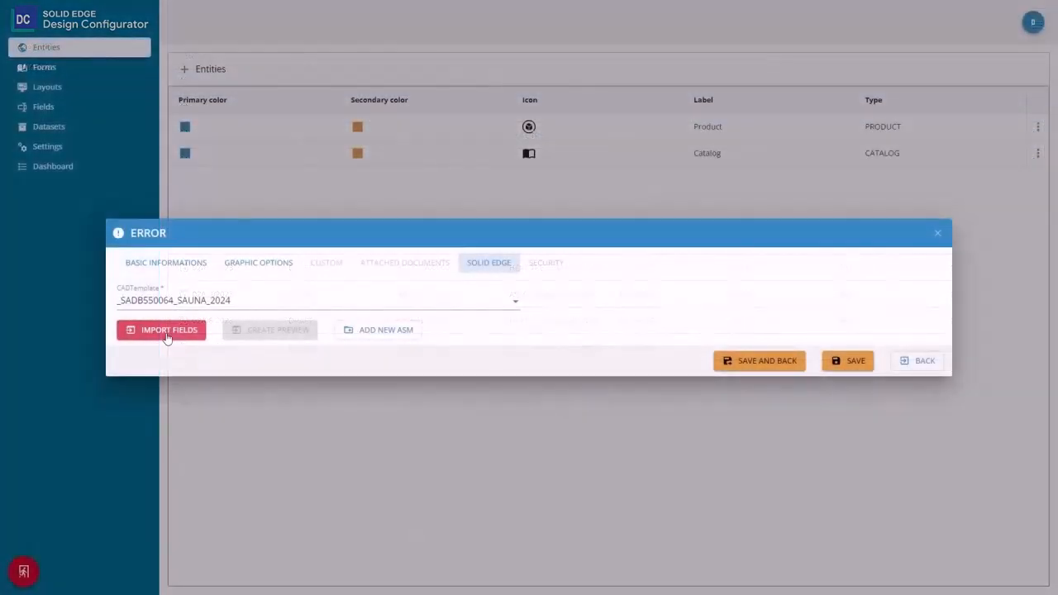
Import the configuration fields from the _SADB550064_SAUNA_2024 CAD template and dismiss the import summary.
{"action": "left_click", "coordinate": [168, 338]}
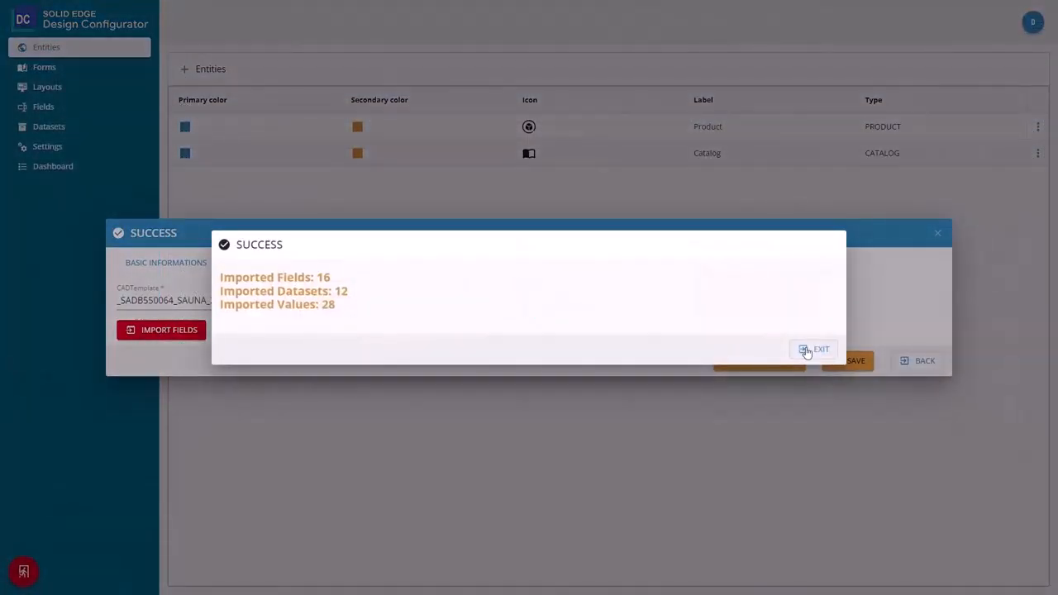
{"action": "left_click", "coordinate": [814, 350]}
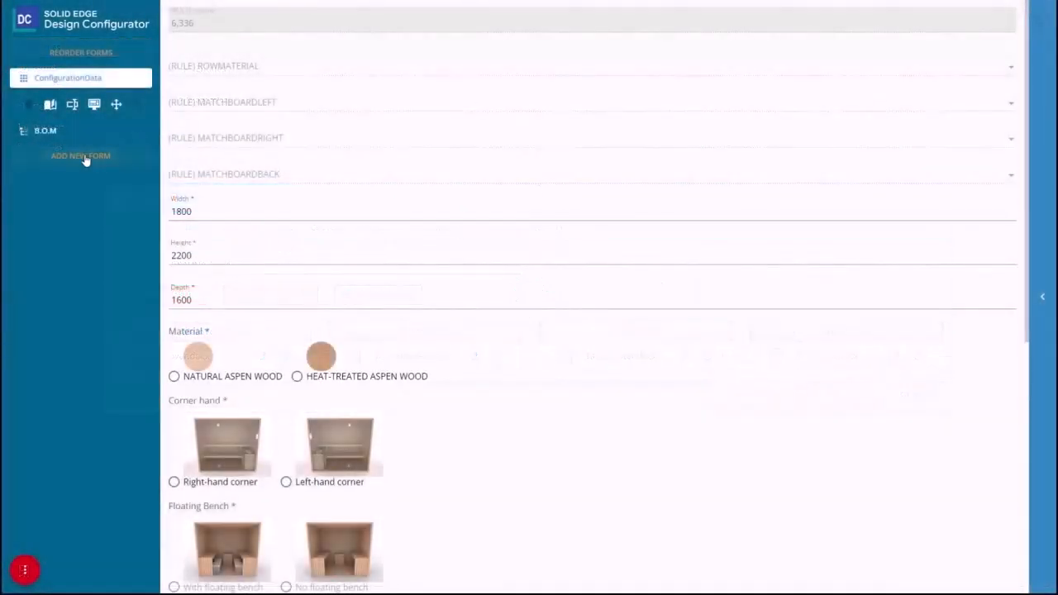
Add a form labelled Customer Info to the SAUNA entity, with a person-and-question-mark icon.
{"action": "left_click", "coordinate": [83, 156]}
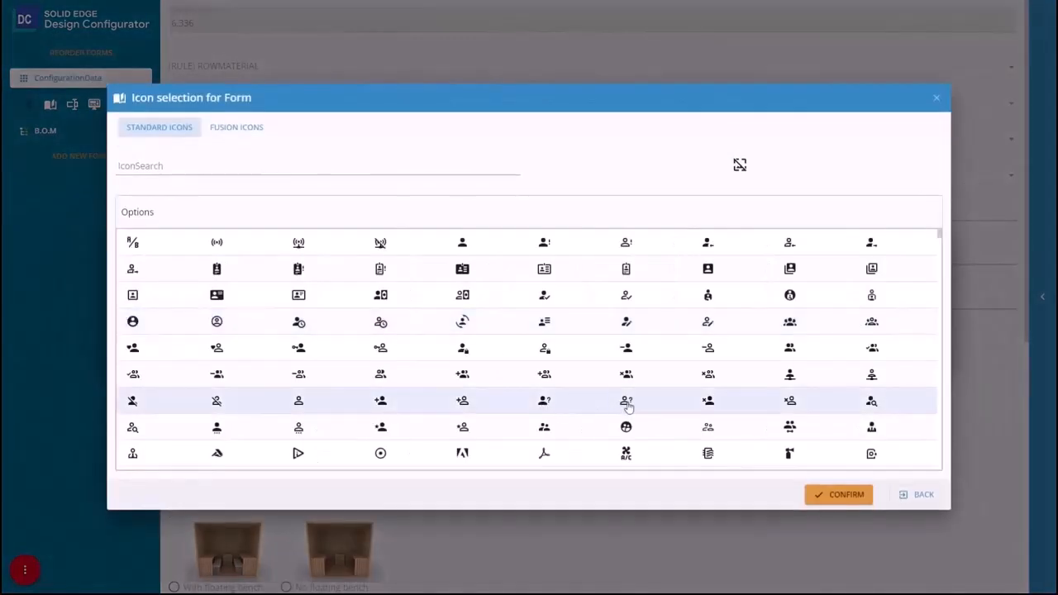
{"action": "left_click", "coordinate": [632, 407]}
{"action": "left_click", "coordinate": [836, 487]}
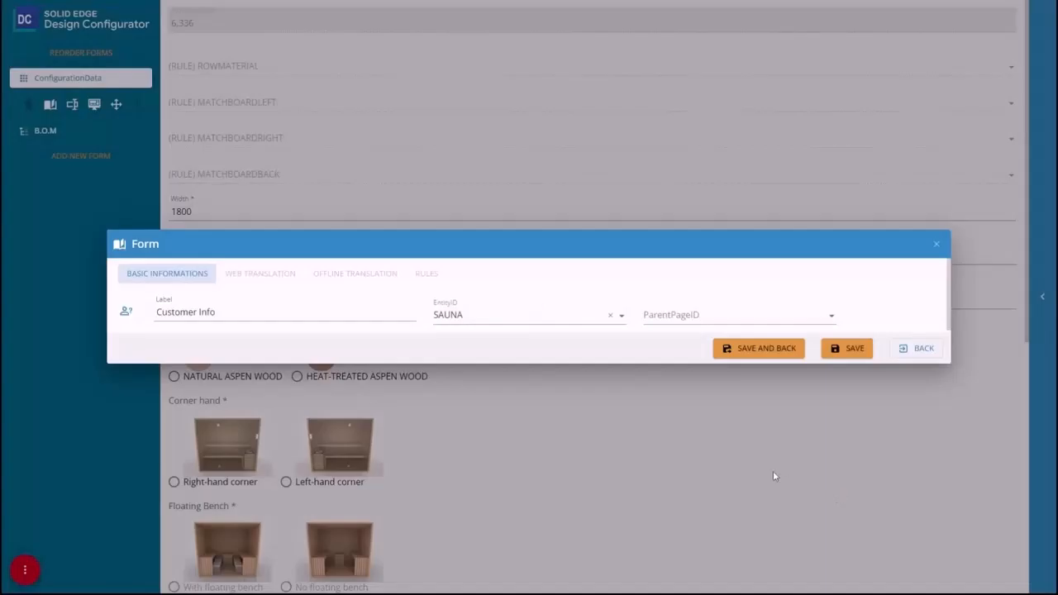
{"action": "left_click", "coordinate": [761, 351]}
Reorder the forms so that Customer Info comes first, and save the new order.
{"action": "left_click", "coordinate": [74, 52]}
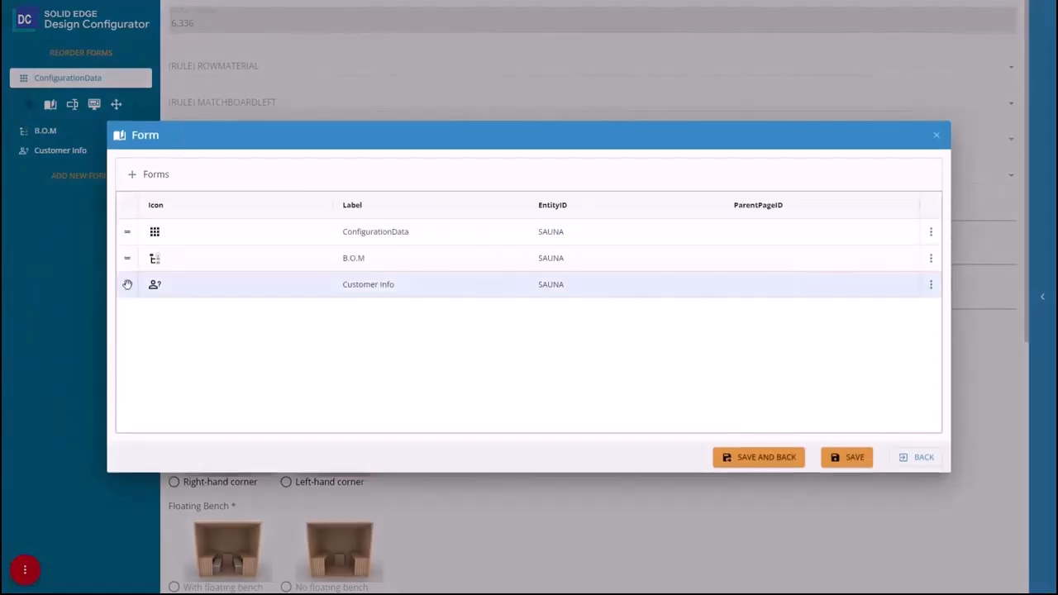
{"action": "left_click_drag", "start_coordinate": [128, 286], "coordinate": [130, 226]}
{"action": "left_click", "coordinate": [758, 457]}
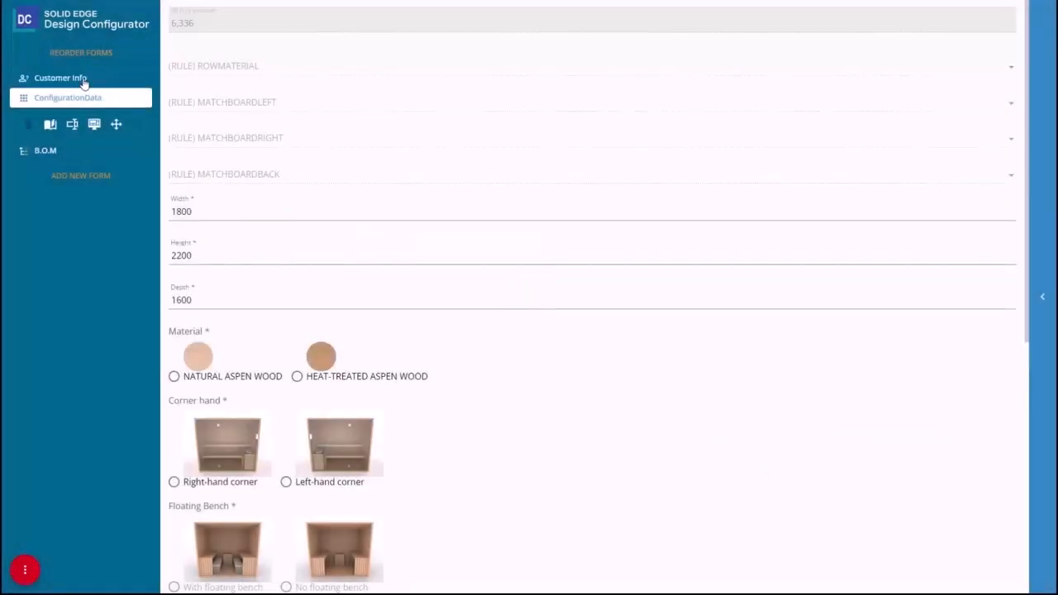
Add a layout titled Offer Info to the Customer Info form, with its title shown.
{"action": "left_click", "coordinate": [82, 78]}
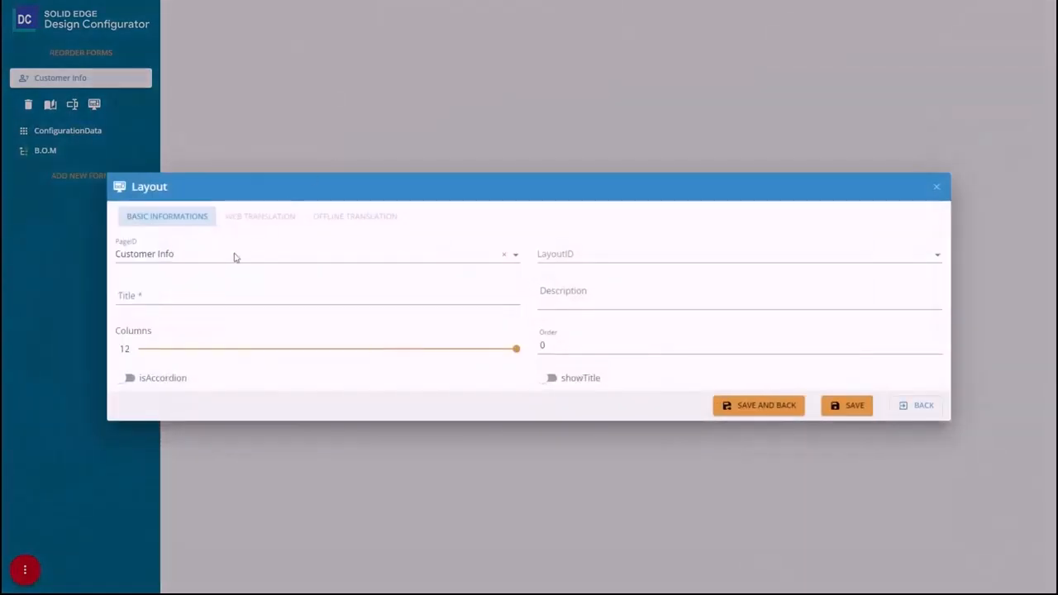
{"action": "left_click", "coordinate": [551, 380]}
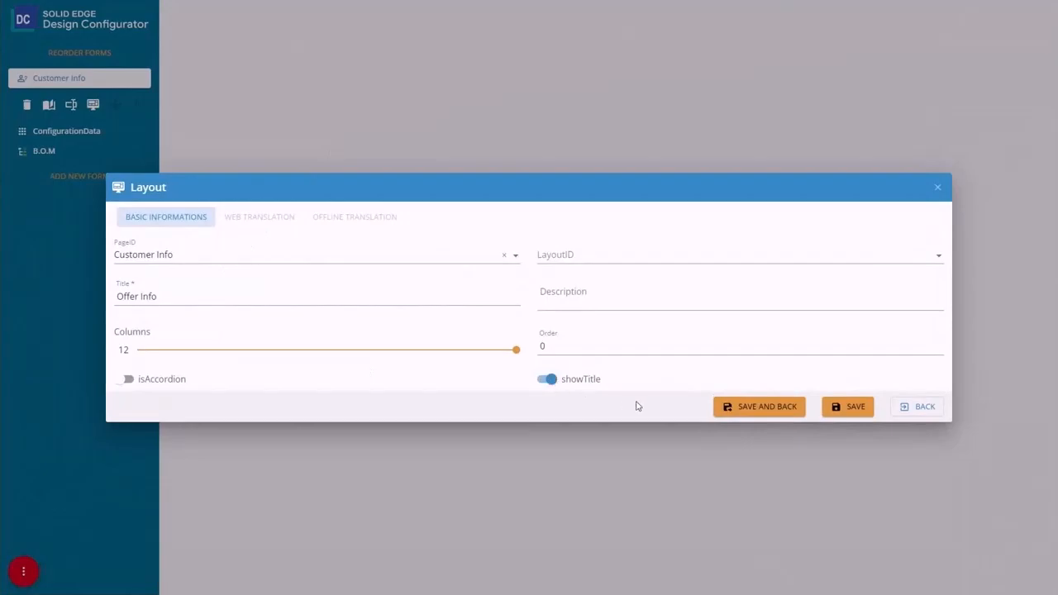
{"action": "left_click", "coordinate": [772, 406]}
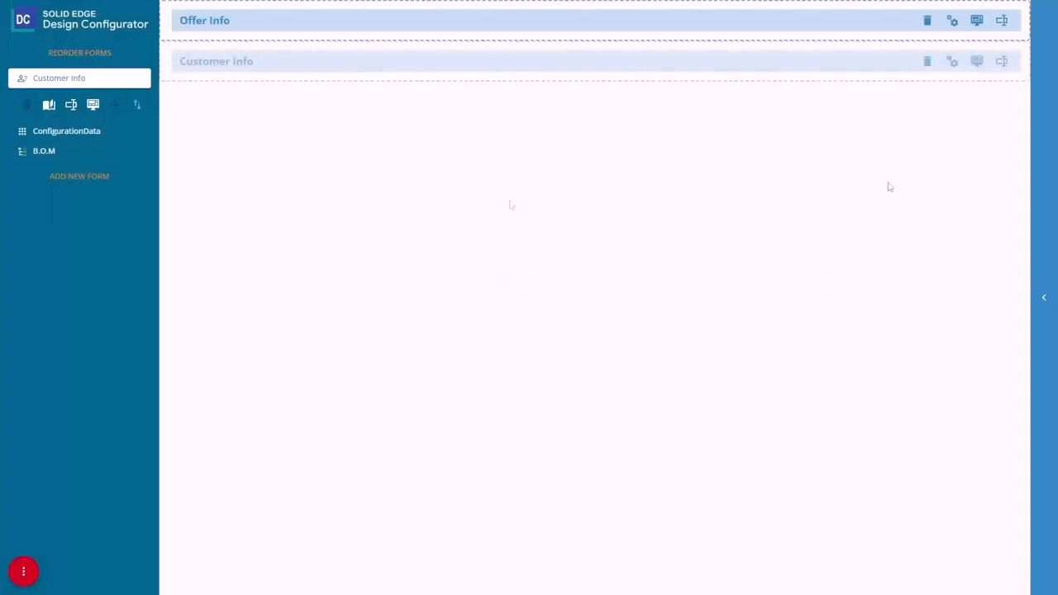
Add an OfferID field to the Offer Info layout, choosing its render type and field type.
{"action": "left_click", "coordinate": [1002, 20]}
{"action": "type", "text": "OfferID"}
{"action": "left_click", "coordinate": [216, 325]}
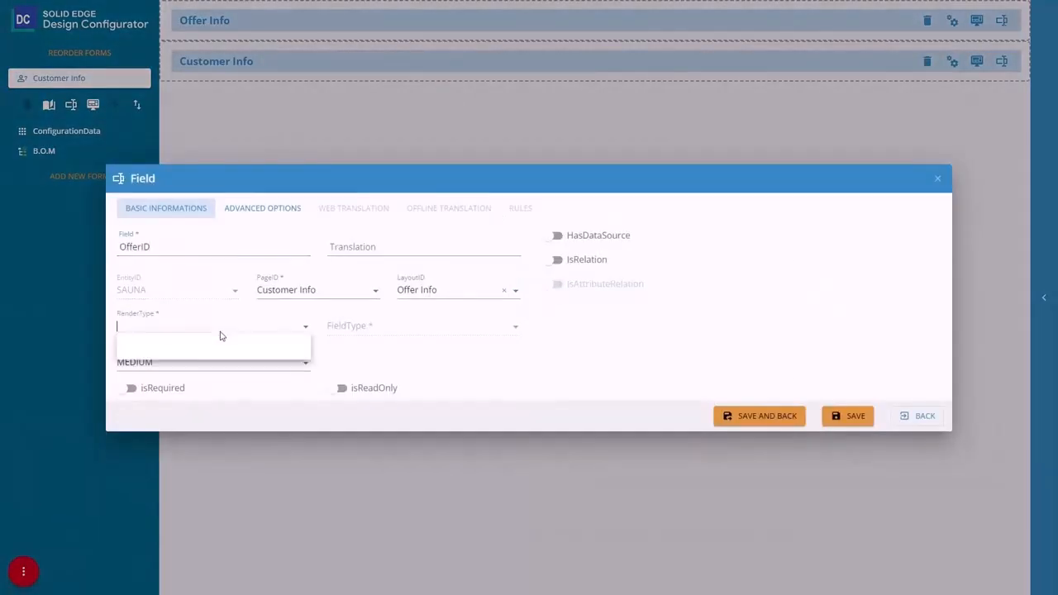
{"action": "left_click", "coordinate": [210, 343]}
{"action": "left_click", "coordinate": [378, 331]}
{"action": "left_click", "coordinate": [366, 347]}
{"action": "left_click", "coordinate": [773, 417]}
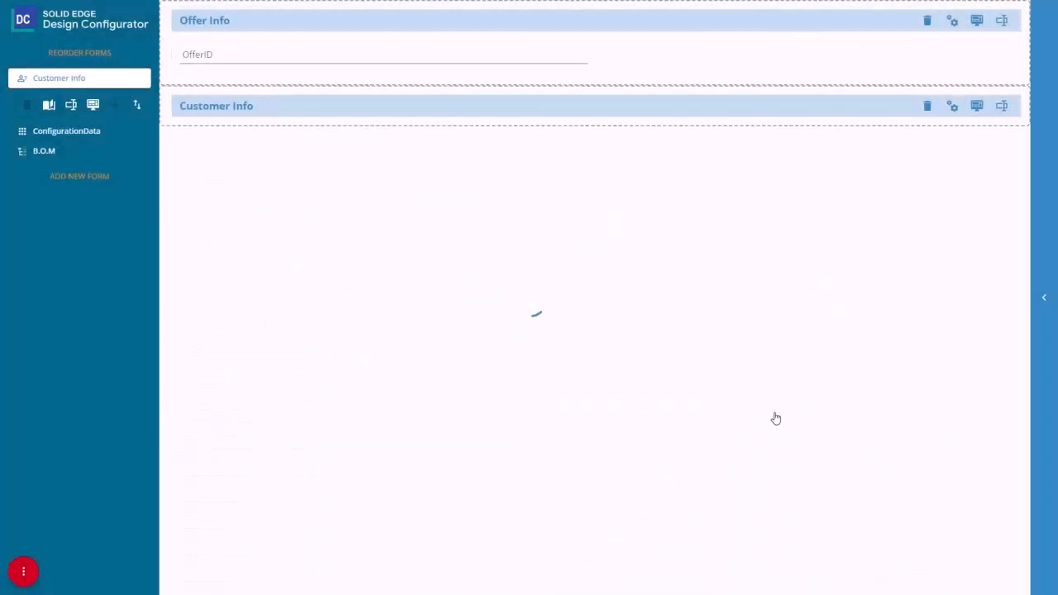
Add a field named date to the Offer Info layout with the DATEPICKER render type.
{"action": "left_click", "coordinate": [1001, 23]}
{"action": "type", "text": "dat"}
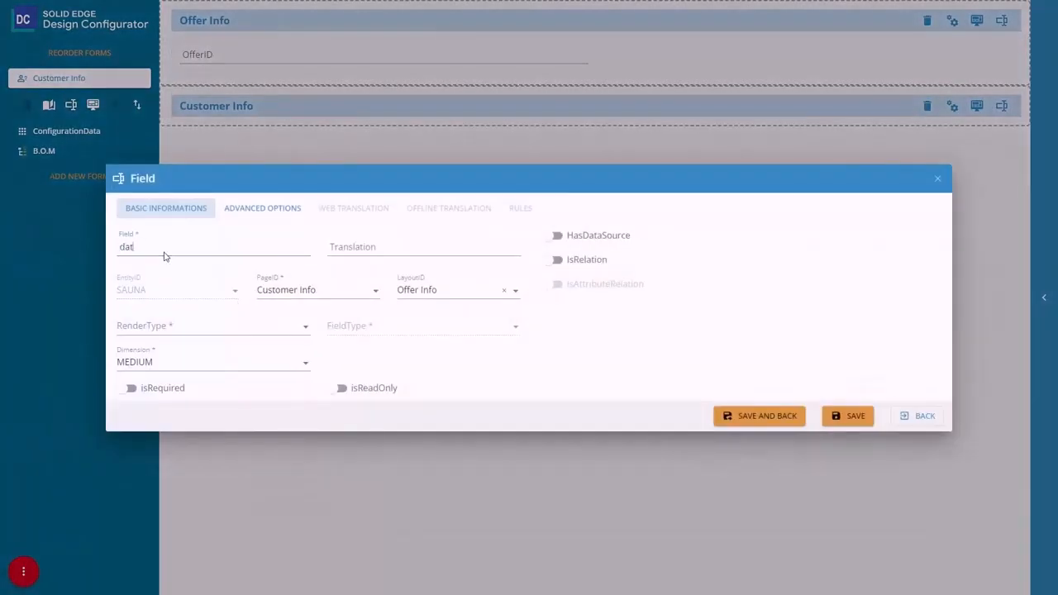
{"action": "type", "text": "e"}
{"action": "left_click", "coordinate": [193, 328]}
{"action": "scroll", "coordinate": [198, 421], "scroll_direction": "down", "scroll_amount": 1}
{"action": "left_click", "coordinate": [208, 399]}
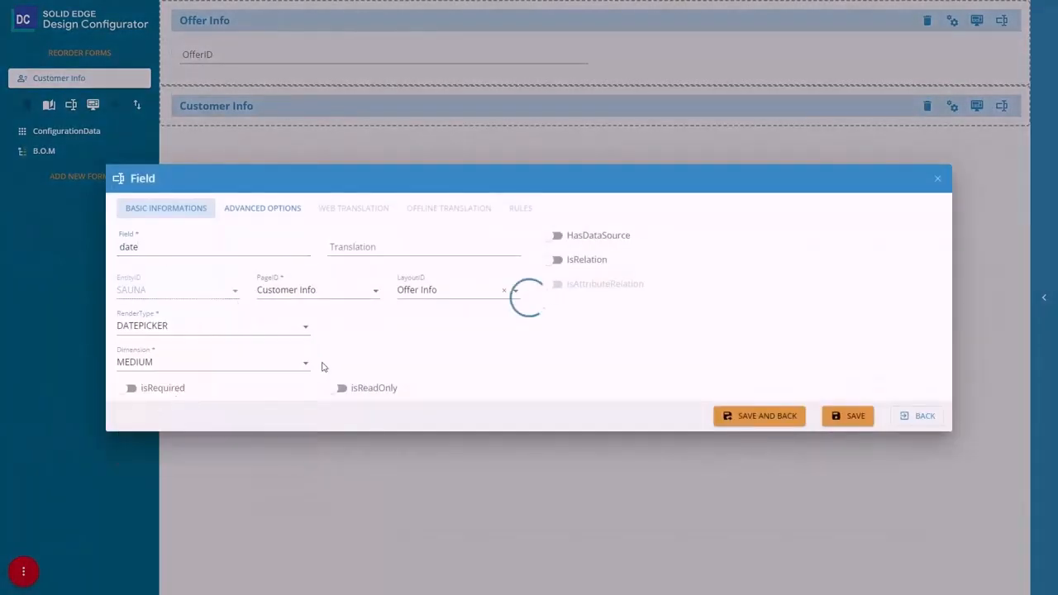
{"action": "left_click", "coordinate": [768, 422]}
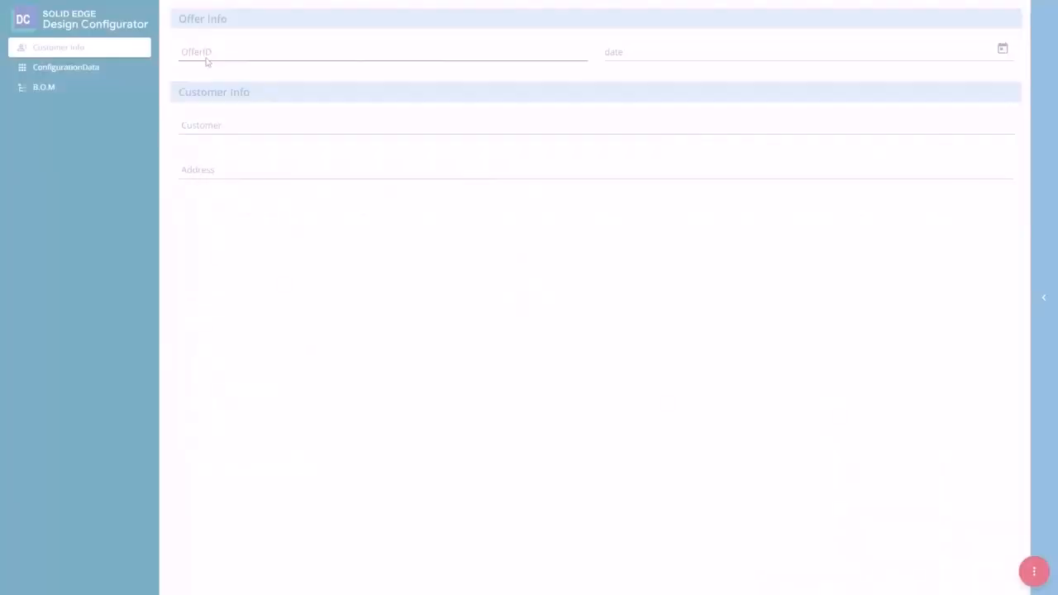
Fill in the offer number, the date 2 August 2023, the customer ACME lmtd and the customer's address.
{"action": "left_click", "coordinate": [211, 52]}
{"action": "left_click", "coordinate": [1001, 48]}
{"action": "left_click", "coordinate": [664, 152]}
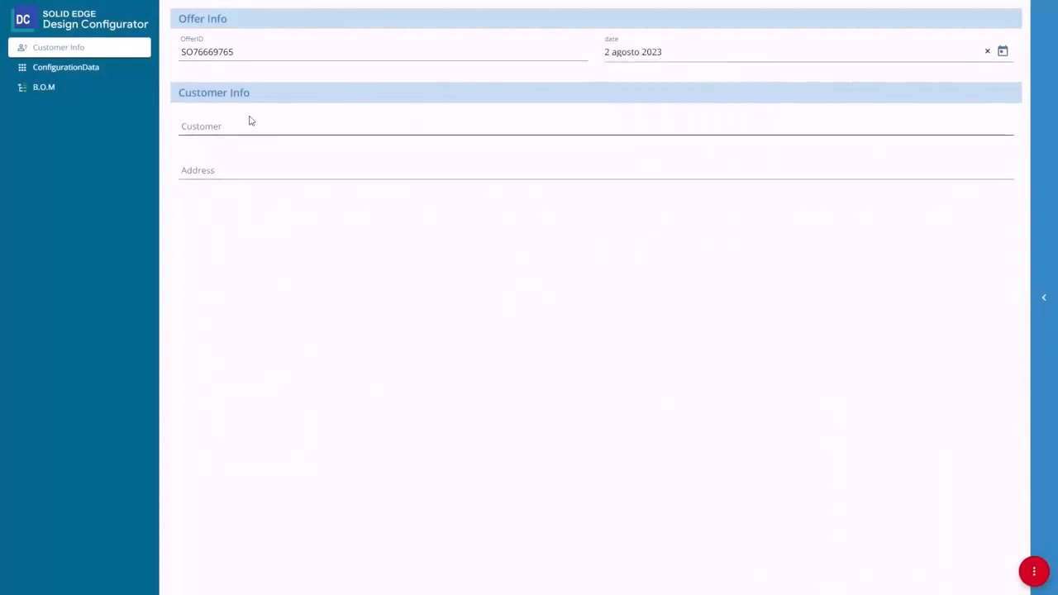
{"action": "left_click", "coordinate": [240, 125]}
{"action": "type", "text": "ACME lmtd"}
{"action": "left_click", "coordinate": [206, 171]}
{"action": "type", "text": "67 Abbey Road , London"}
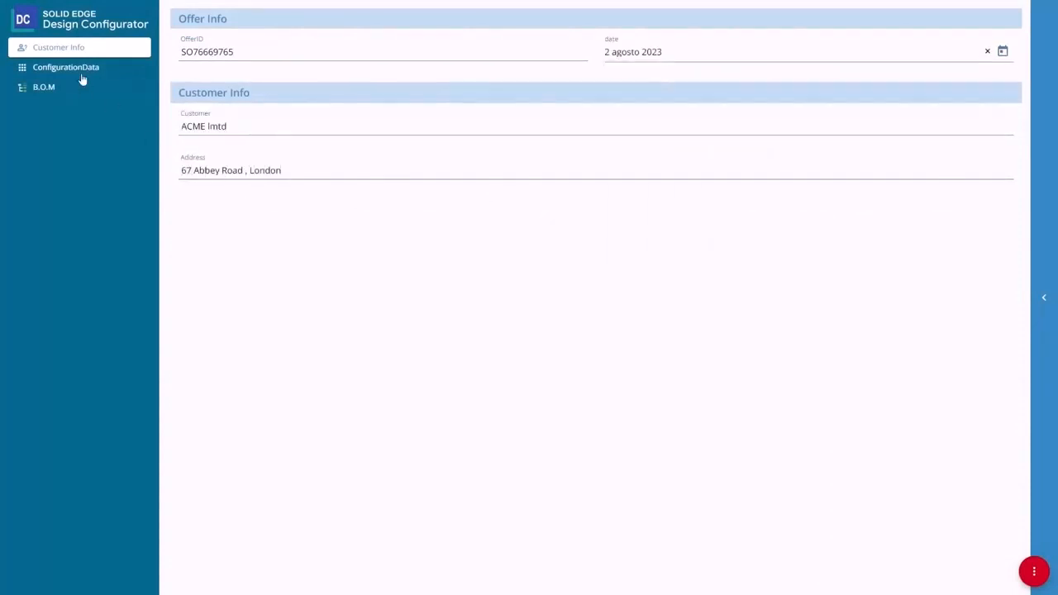
Configure the sauna with heat-treated aspen wood, left-hand corner, matchboard left and right walls, smooth back wall and 6.0 kW heater capacity.
{"action": "left_click", "coordinate": [83, 69]}
{"action": "left_click", "coordinate": [296, 188]}
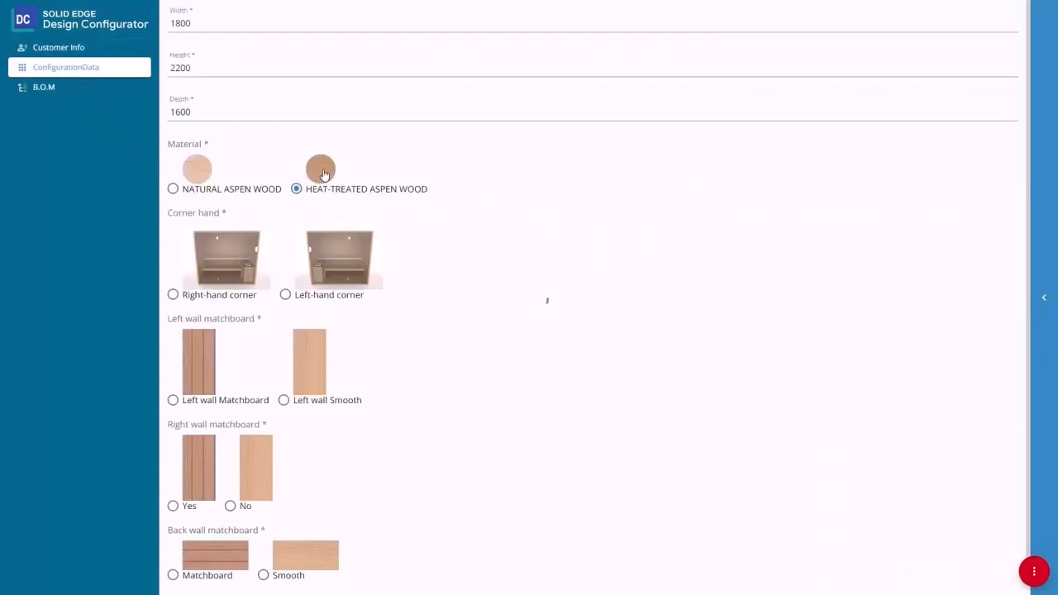
{"action": "left_click", "coordinate": [339, 262]}
{"action": "scroll", "coordinate": [201, 335], "scroll_direction": "down", "scroll_amount": 1}
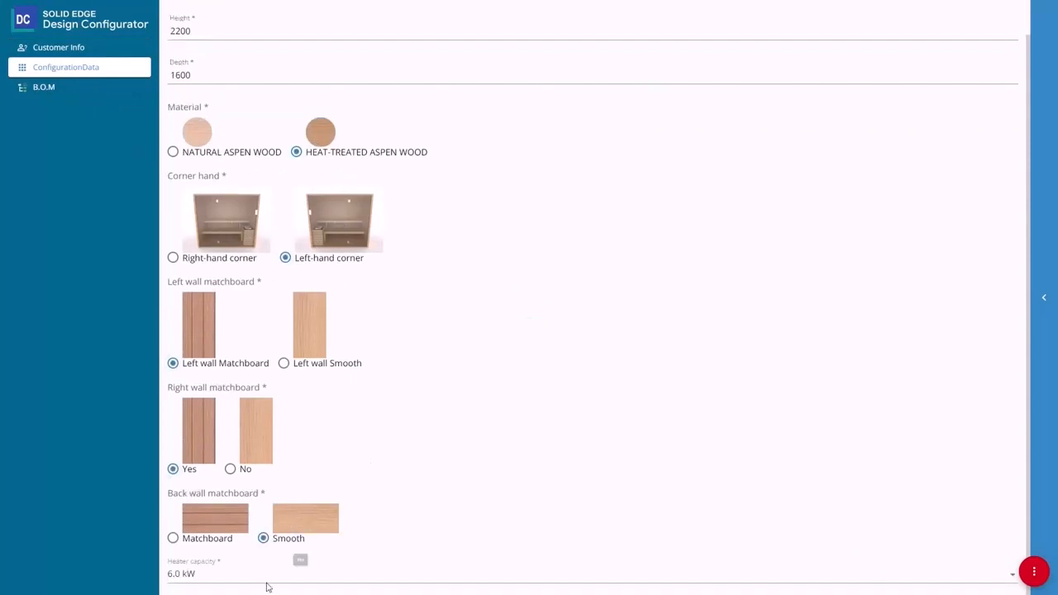
{"action": "left_click", "coordinate": [227, 573]}
{"action": "left_click", "coordinate": [210, 543]}
Retrieve the configured sauna's bill of materials and open the B.O.M form.
{"action": "left_click", "coordinate": [1033, 486]}
{"action": "left_click", "coordinate": [81, 90]}
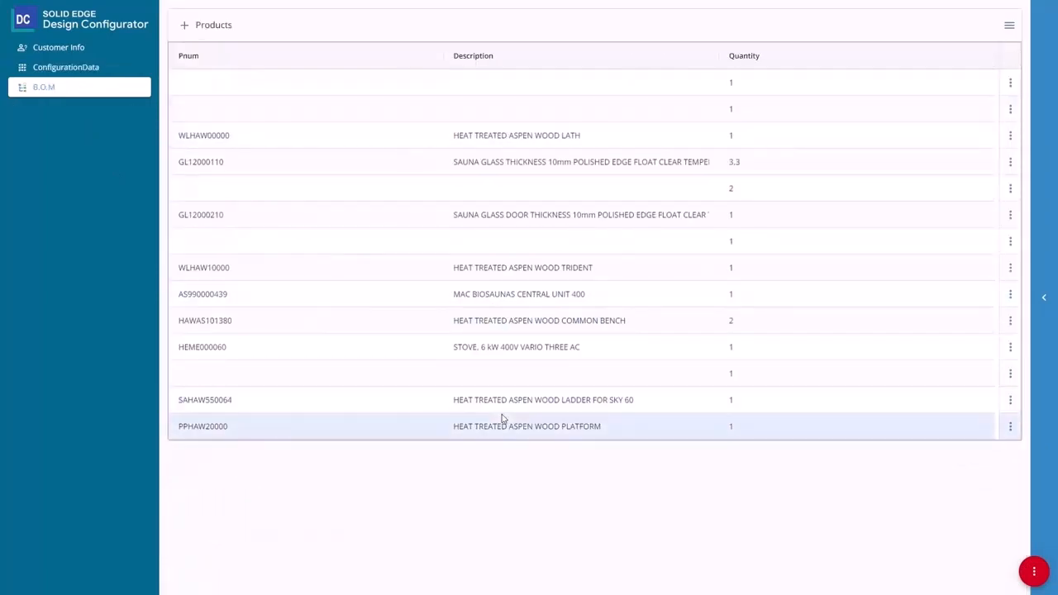
Generate the offer document for the configured sauna and page through its PDF preview.
{"action": "mouse_move", "coordinate": [1033, 573]}
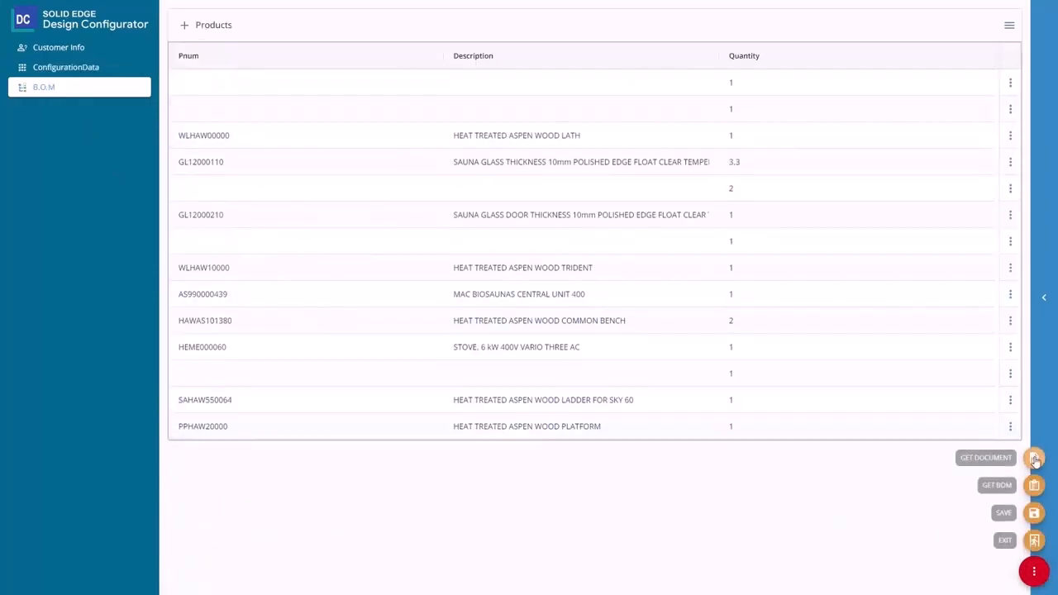
{"action": "left_click", "coordinate": [1034, 458]}
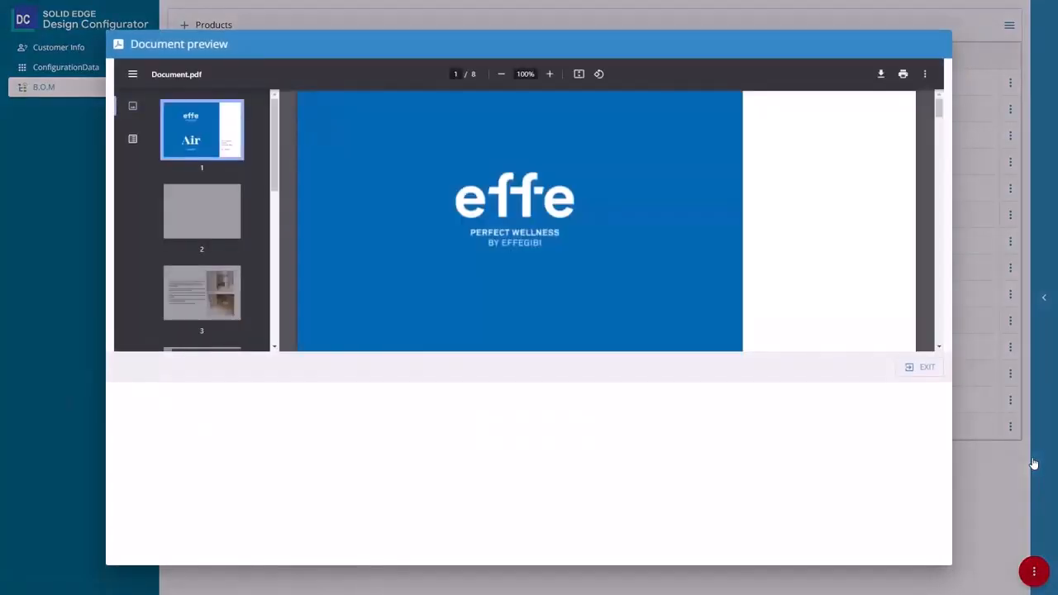
{"action": "scroll", "coordinate": [655, 248], "scroll_direction": "down", "scroll_amount": 3}
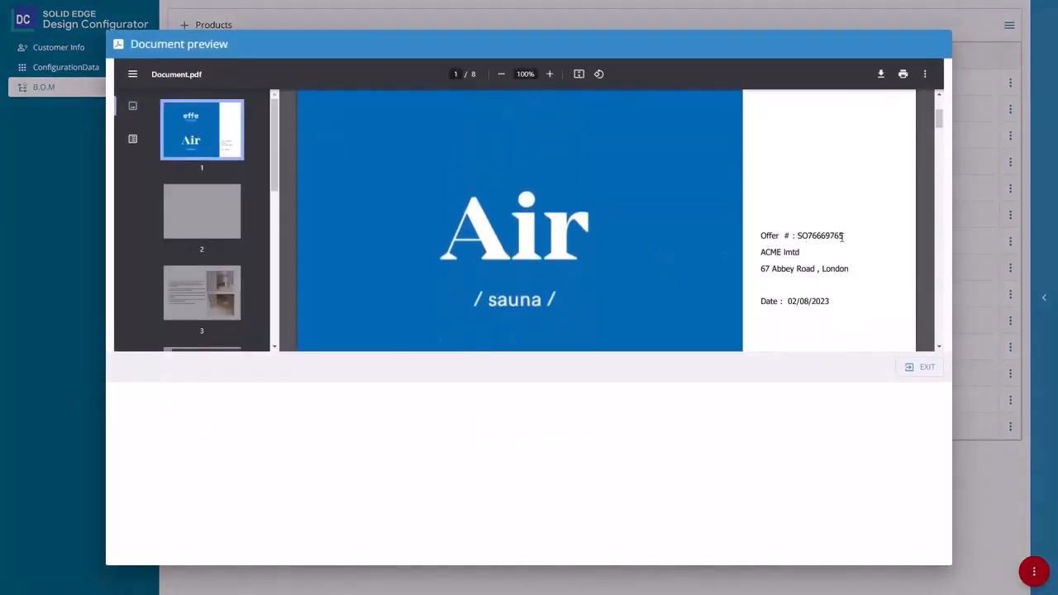
{"action": "scroll", "coordinate": [841, 238], "scroll_direction": "down", "scroll_amount": 15}
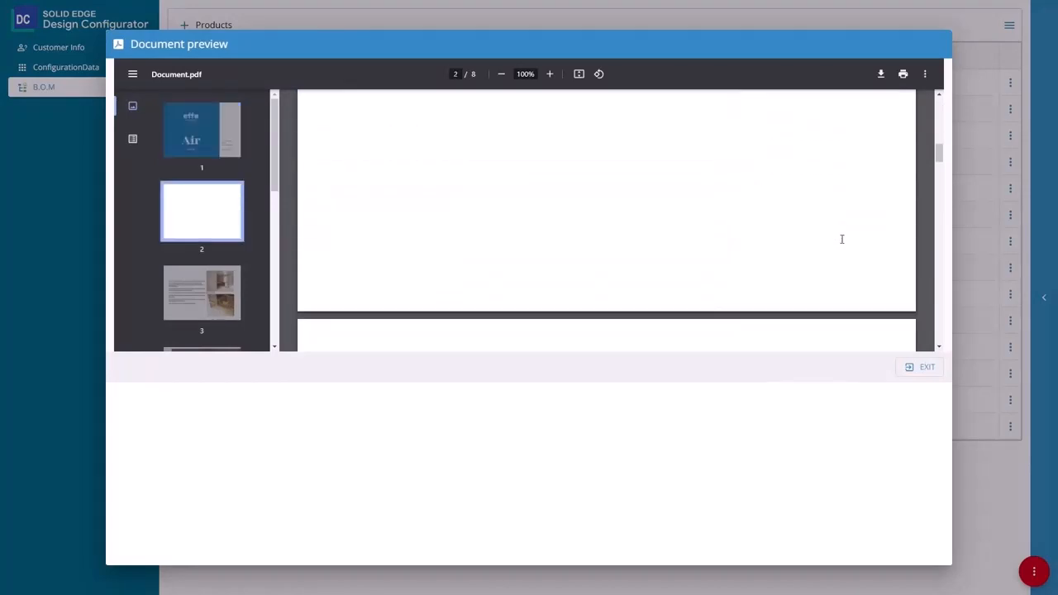
{"action": "scroll", "coordinate": [841, 239], "scroll_direction": "down", "scroll_amount": 10}
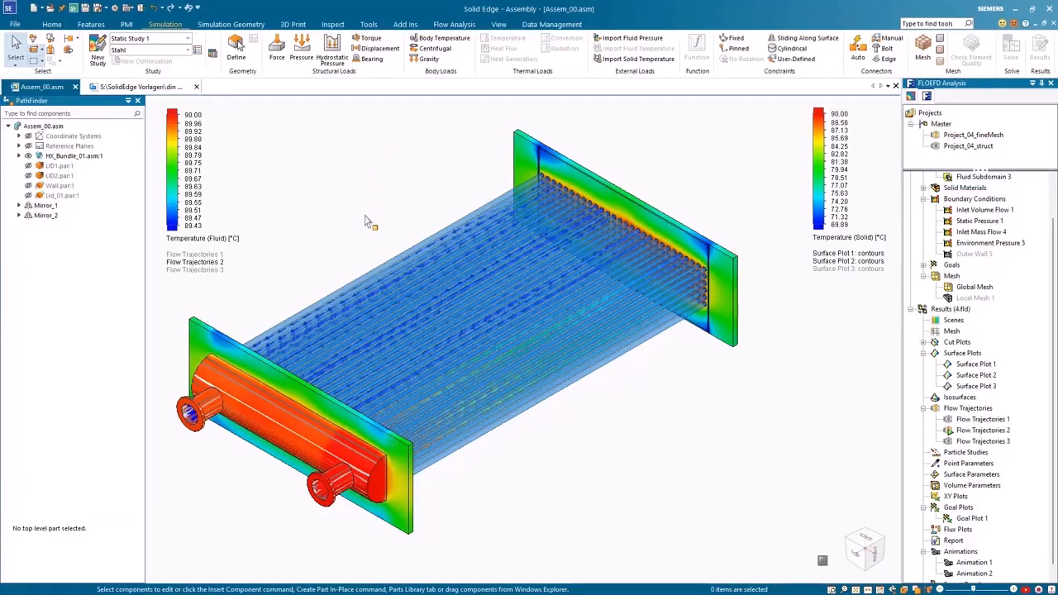
Hide all surface plots and all flow trajectories in the heat exchanger's FLOEFD results.
{"action": "left_click", "coordinate": [189, 171]}
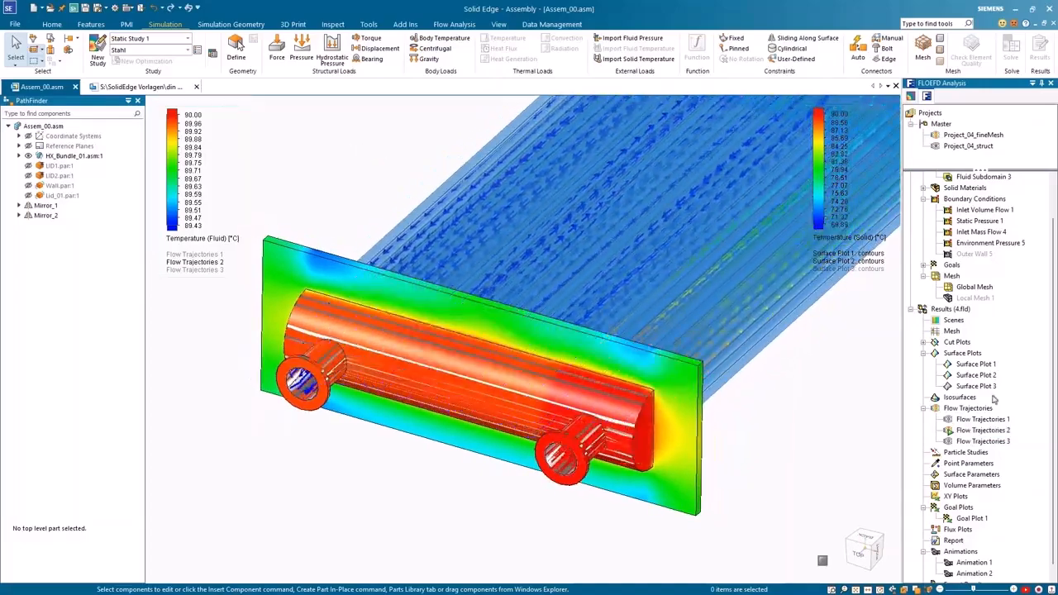
{"action": "right_click", "coordinate": [957, 355]}
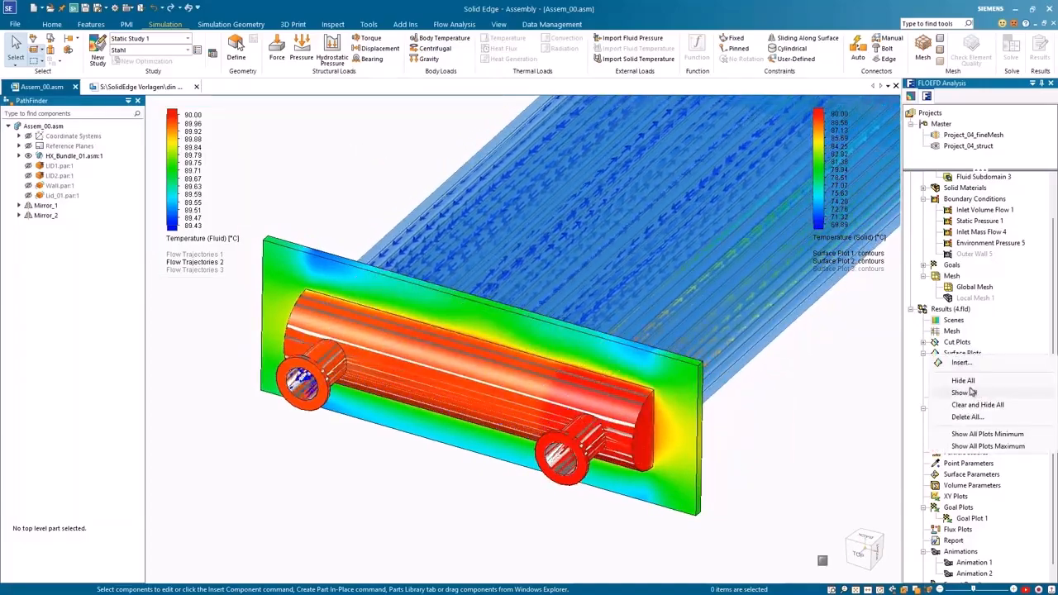
{"action": "left_click", "coordinate": [963, 381]}
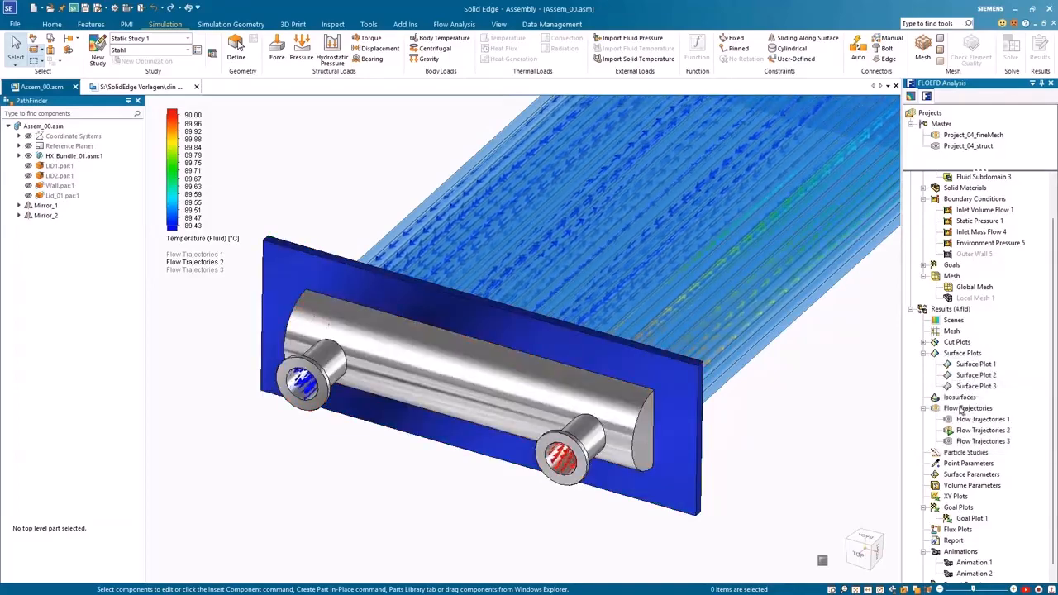
{"action": "right_click", "coordinate": [972, 410]}
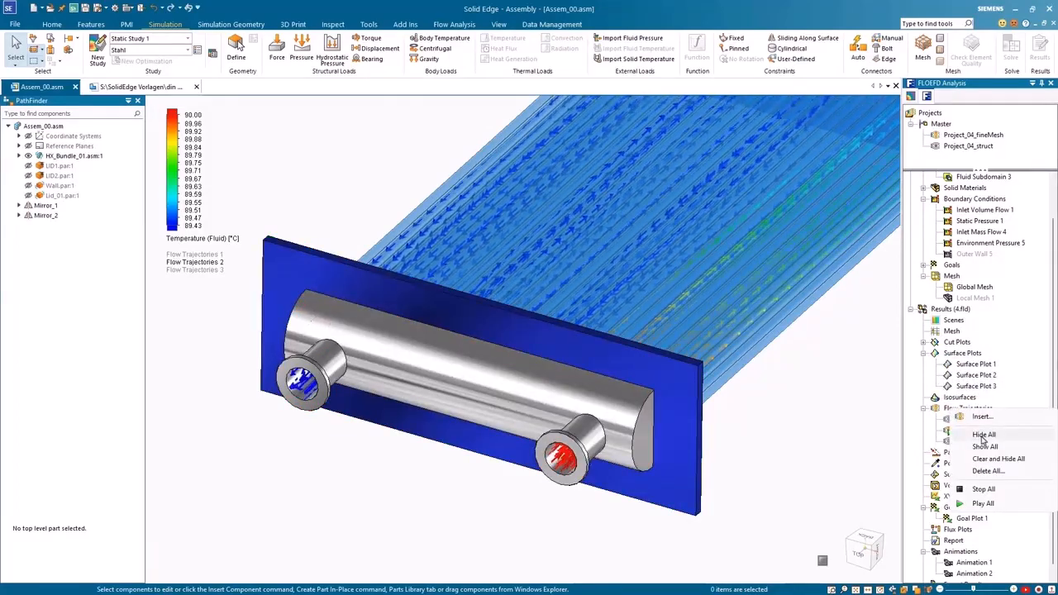
{"action": "left_click", "coordinate": [983, 436]}
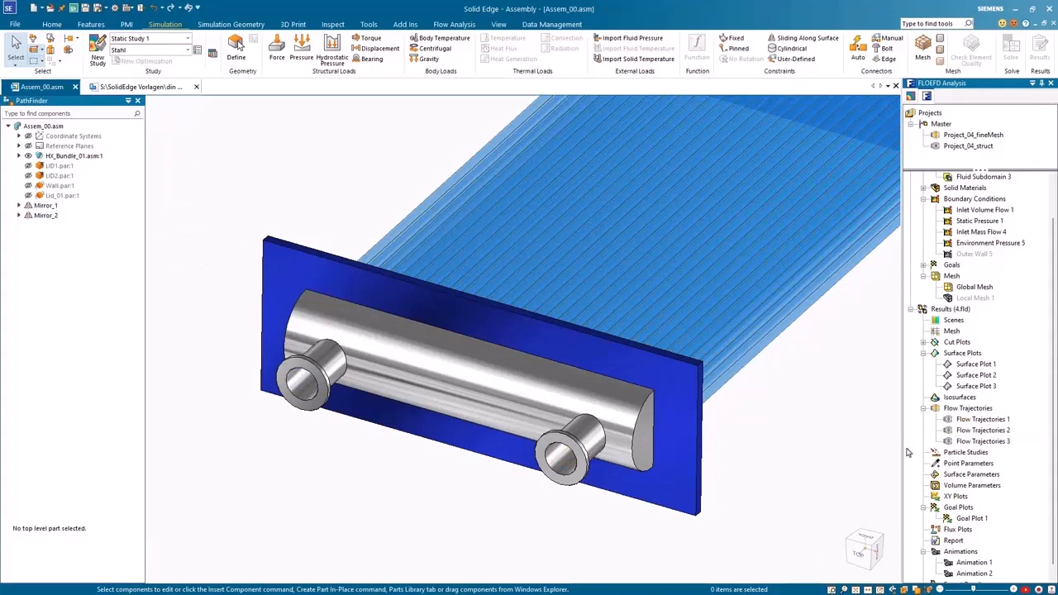
Switch from the FLOEFD analysis to Static Study 1 and display its mesh.
{"action": "scroll", "coordinate": [906, 452], "scroll_direction": "down", "scroll_amount": 1}
{"action": "left_click", "coordinate": [910, 97]}
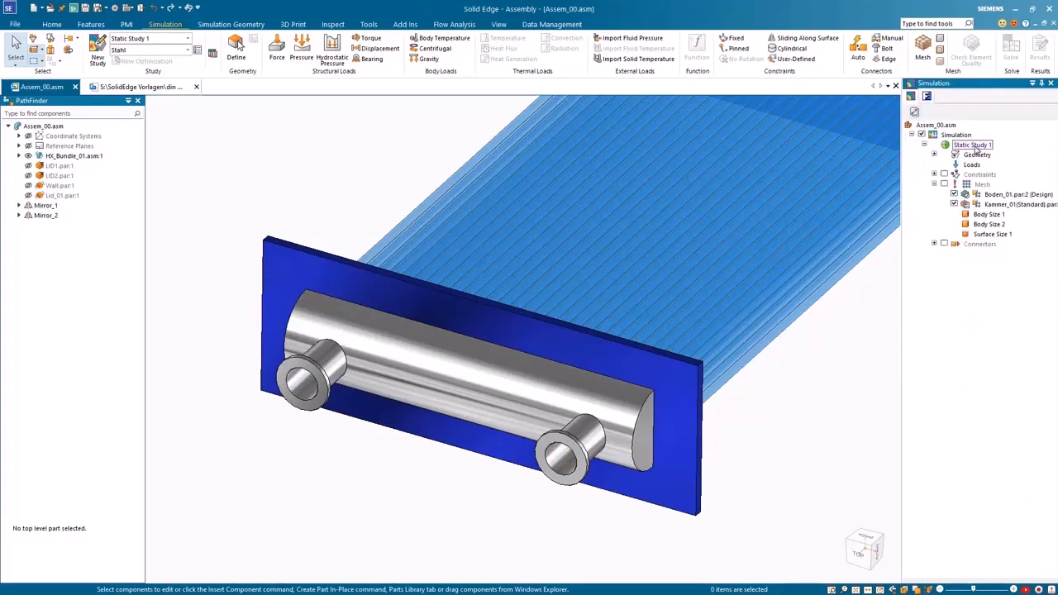
{"action": "left_click", "coordinate": [944, 184]}
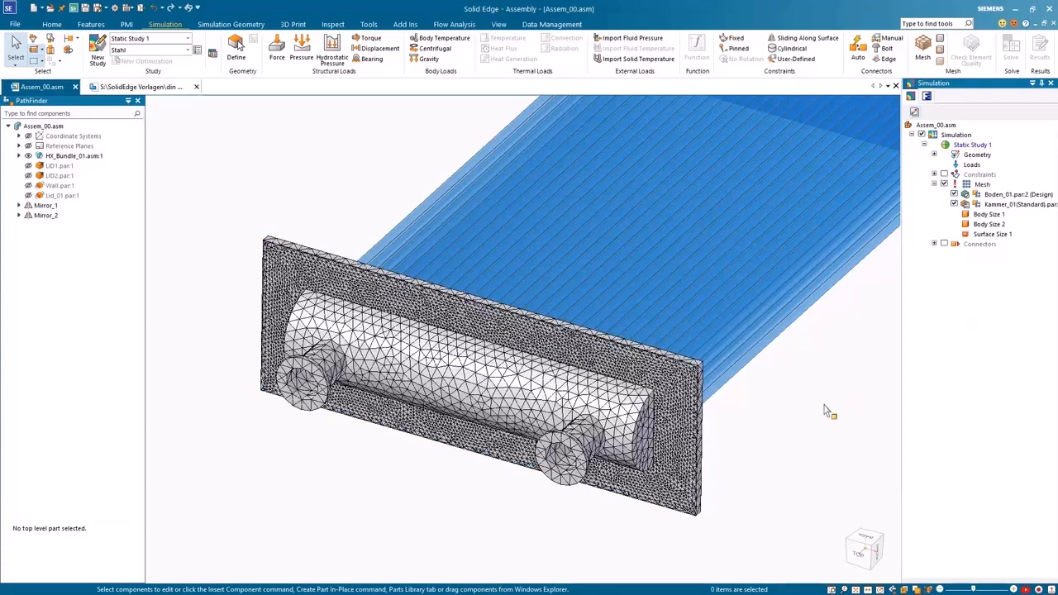
Import the flow analysis's solid temperatures as a load in Static Study 1 and solve the study.
{"action": "left_click", "coordinate": [615, 59]}
{"action": "left_click", "coordinate": [524, 328]}
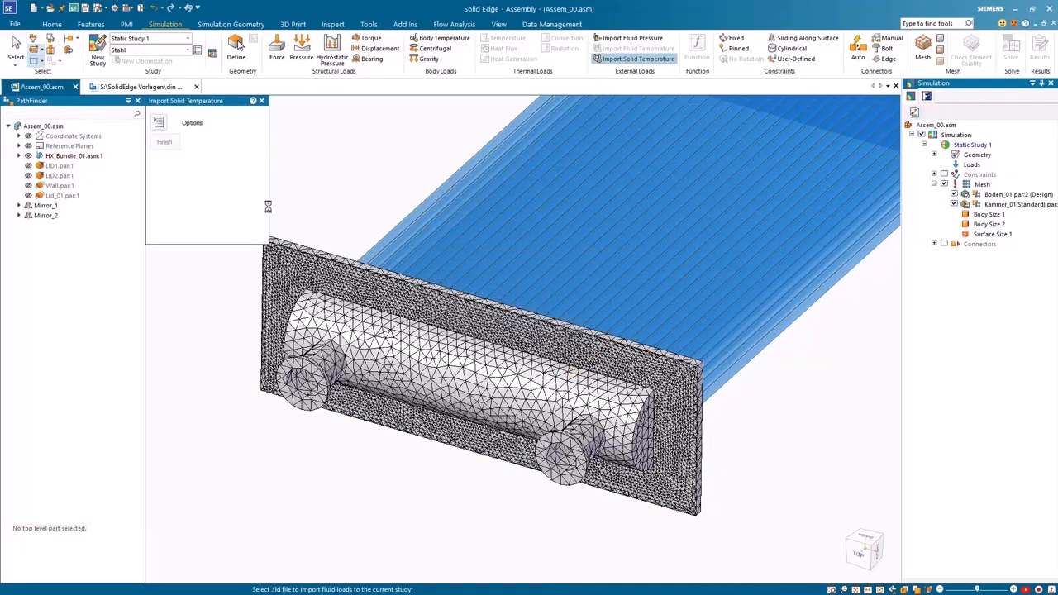
{"action": "left_click", "coordinate": [164, 144]}
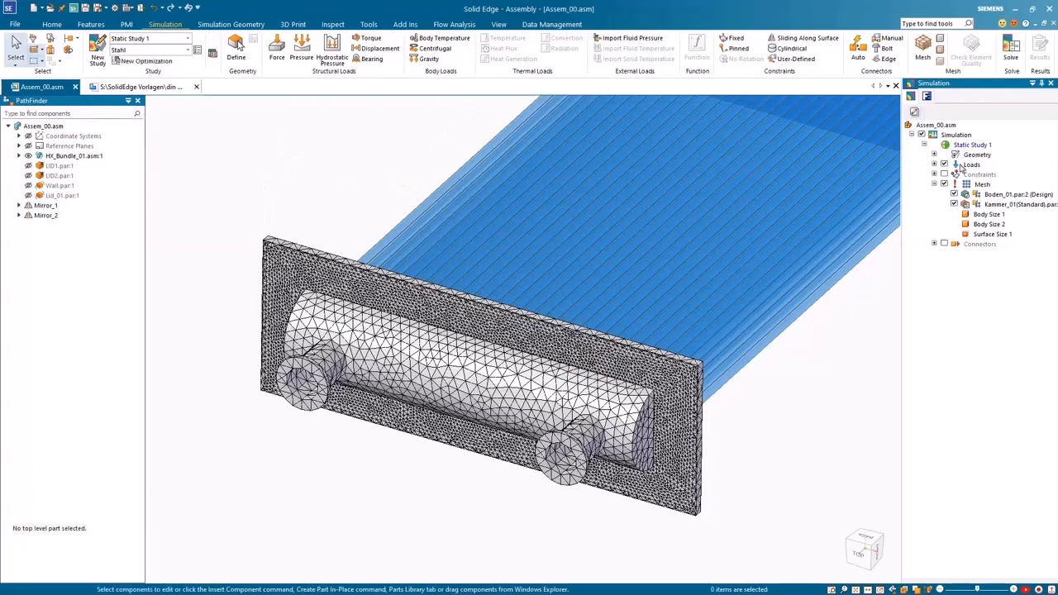
{"action": "left_click", "coordinate": [1011, 48]}
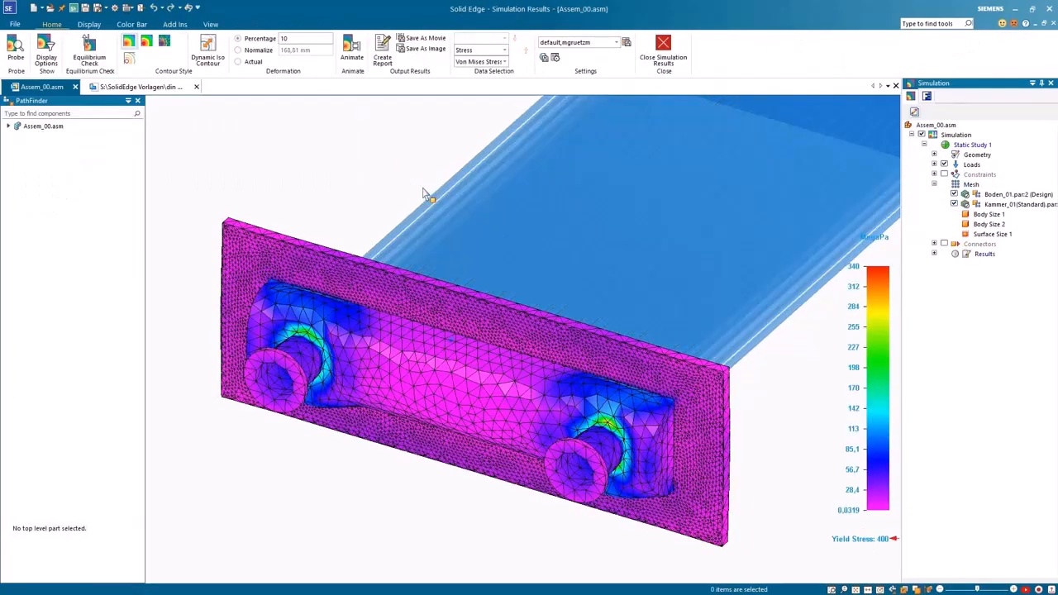
Set the deformation percentage of the Von Mises stress result to 5.
{"action": "scroll", "coordinate": [427, 193], "scroll_direction": "up", "scroll_amount": 1}
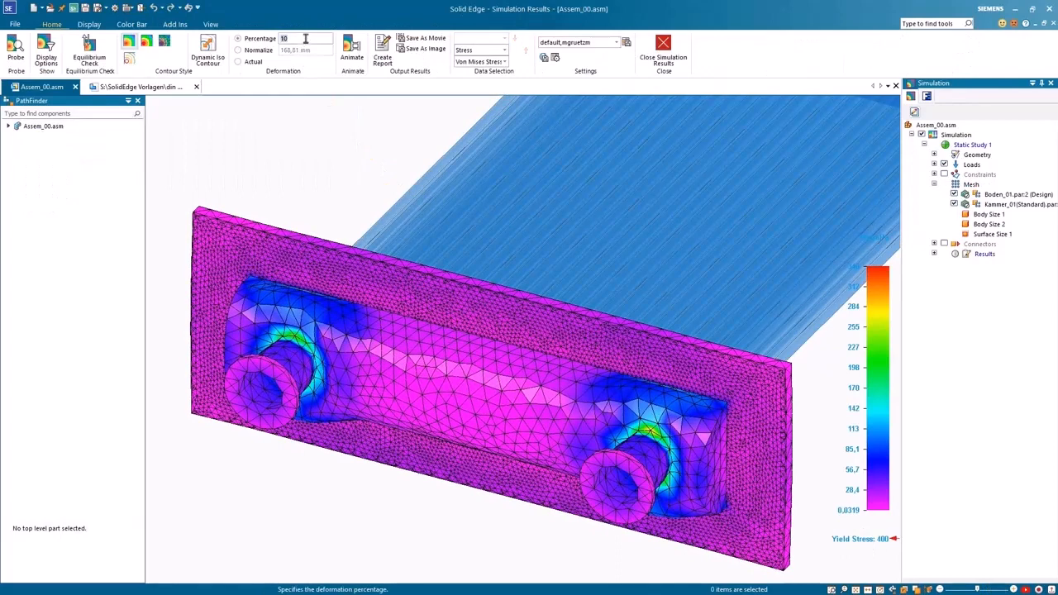
{"action": "type", "text": "5"}
{"action": "key", "text": "Return"}
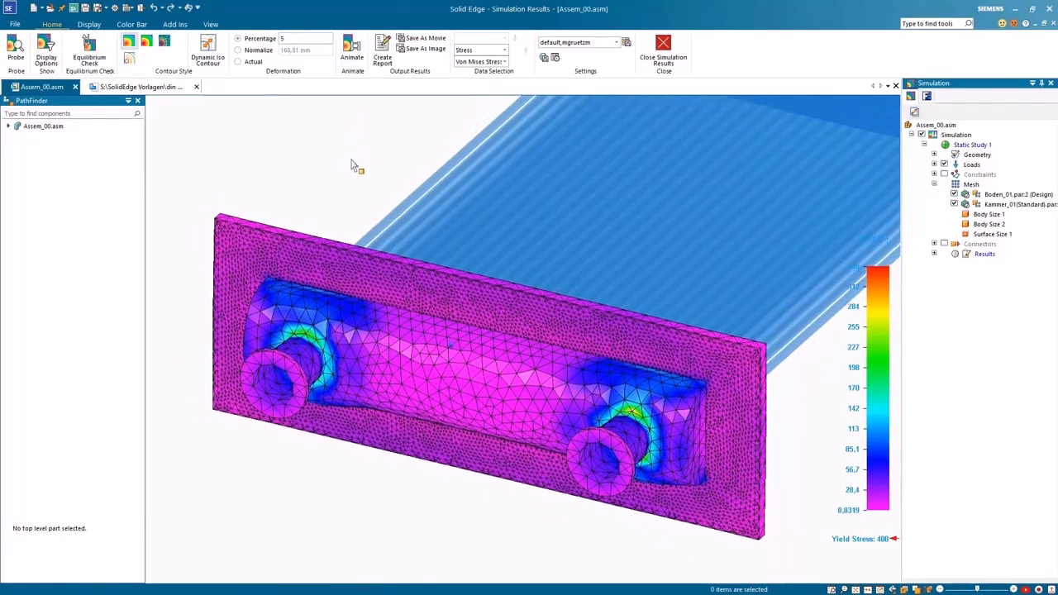
Probe the Von Mises stress at a node in the high-stress area around one nozzle, then close the assembly's simulation results.
{"action": "left_click", "coordinate": [16, 50]}
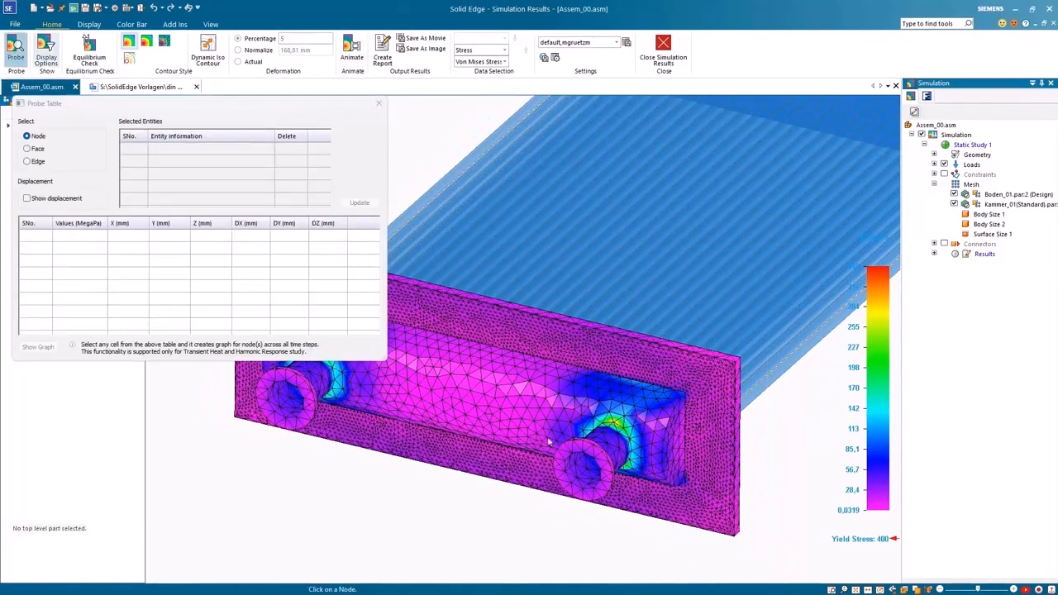
{"action": "left_click", "coordinate": [615, 423]}
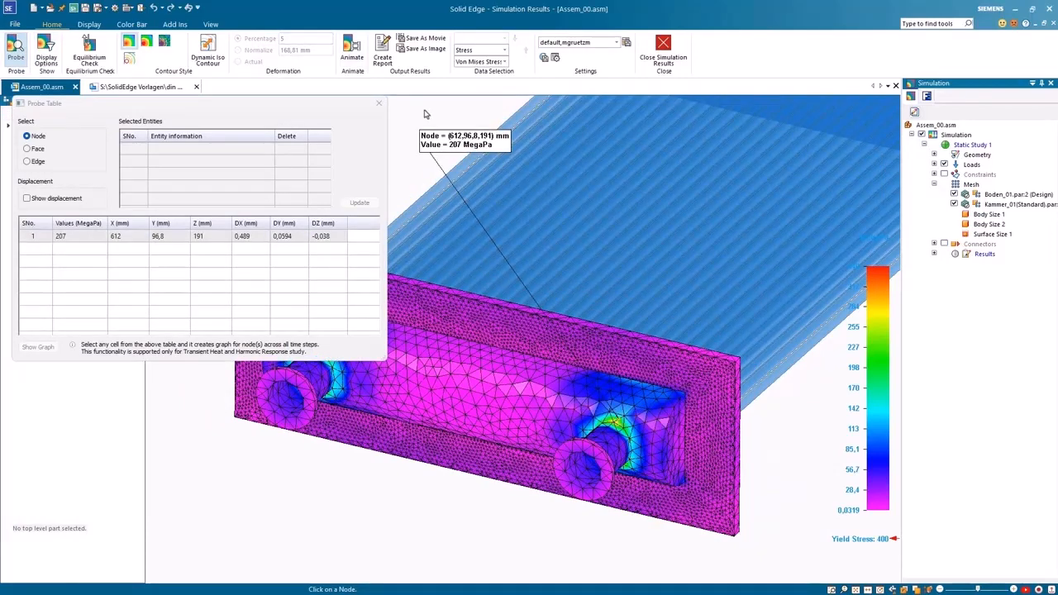
{"action": "key", "text": "Escape"}
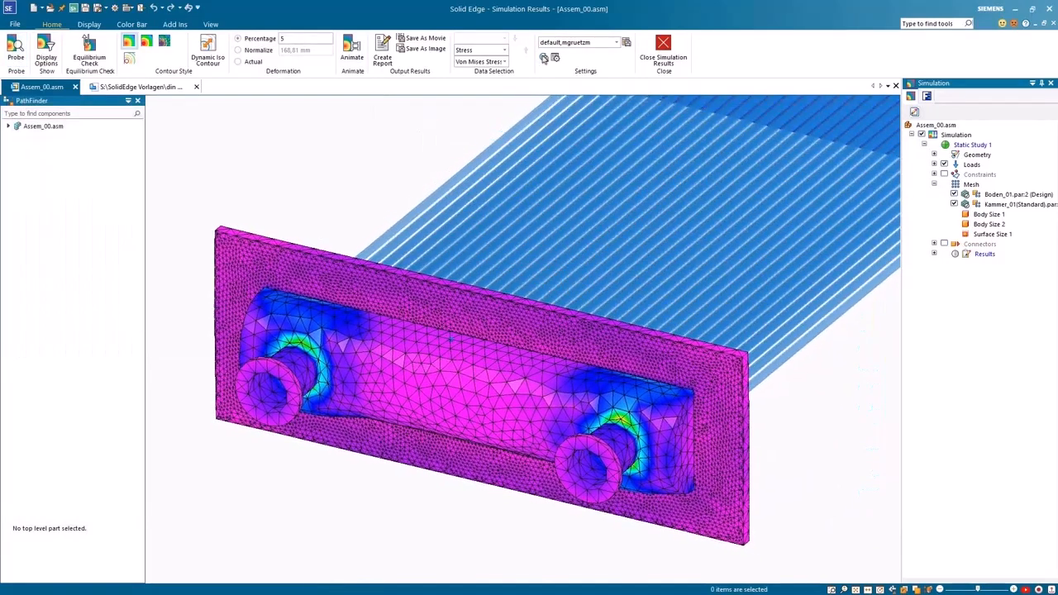
{"action": "left_click", "coordinate": [664, 54]}
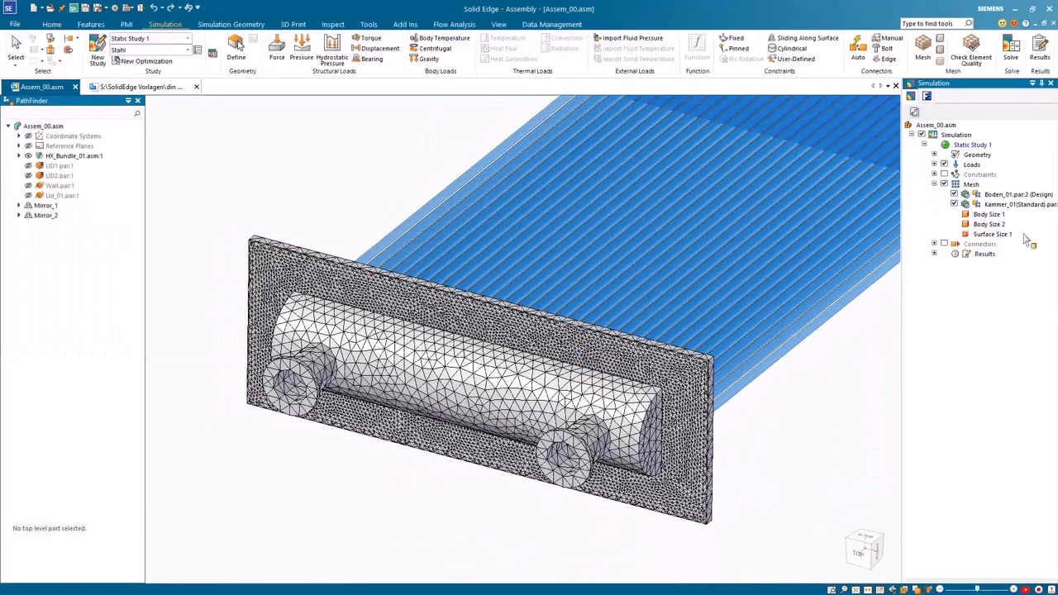
Open the part Kammer_01(Standard).par and view its Static Study 1 stress results with the deformation percentage set to 5.
{"action": "right_click", "coordinate": [309, 275]}
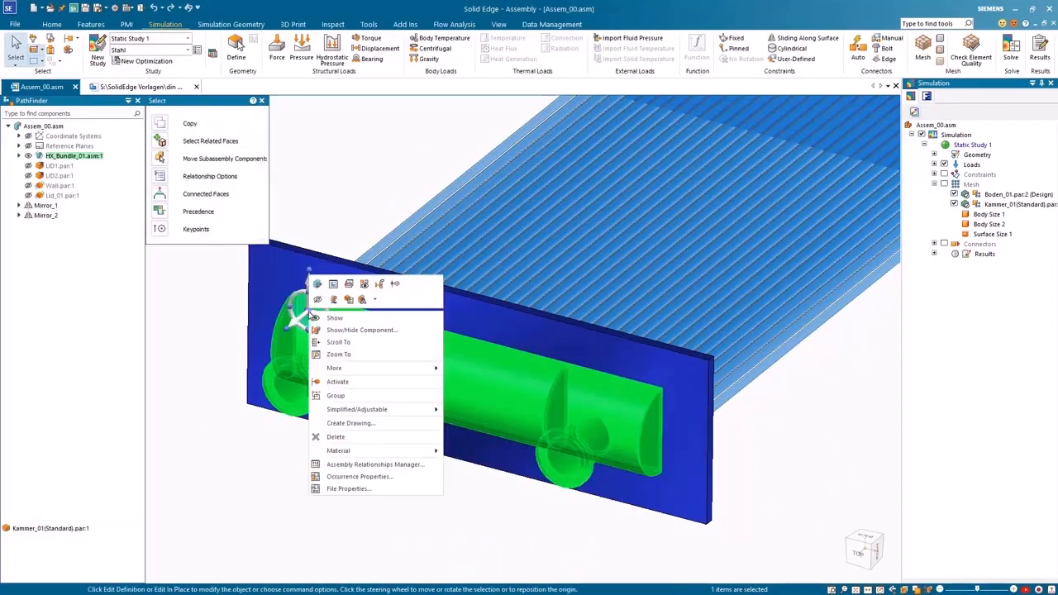
{"action": "left_click", "coordinate": [349, 285]}
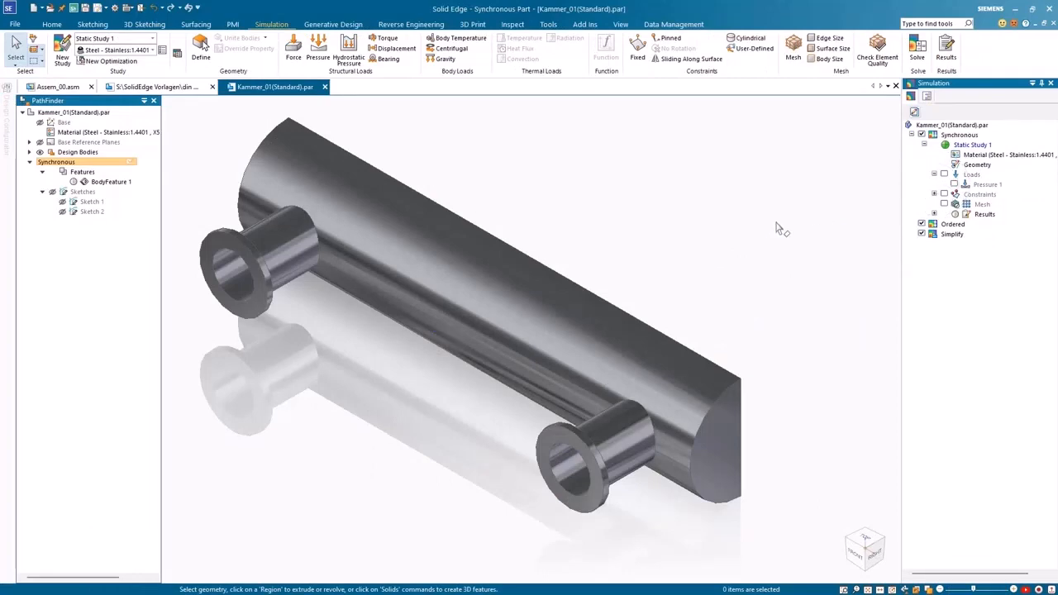
{"action": "left_click", "coordinate": [945, 48]}
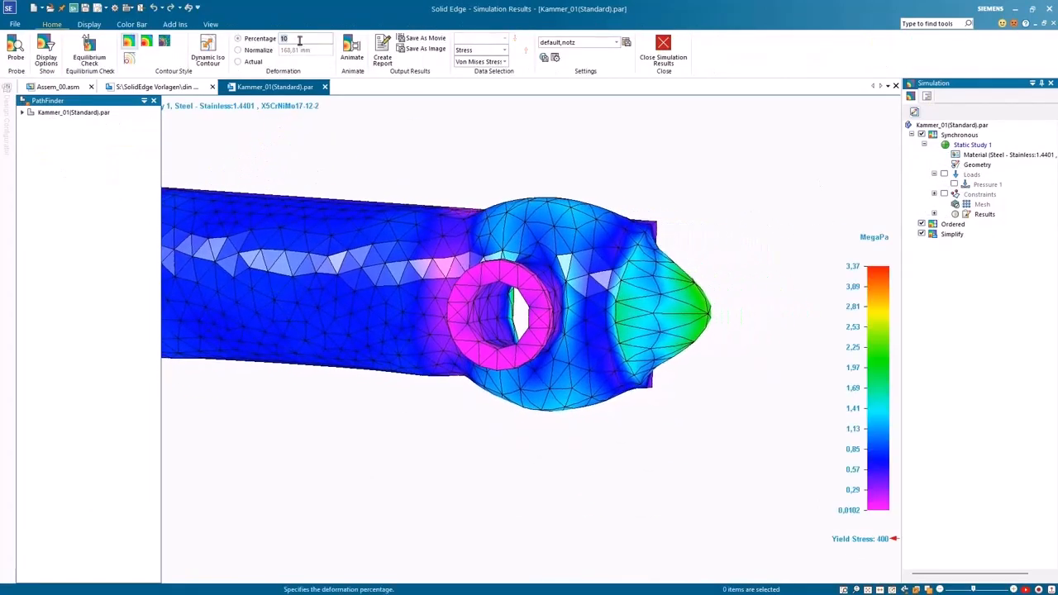
{"action": "type", "text": "5"}
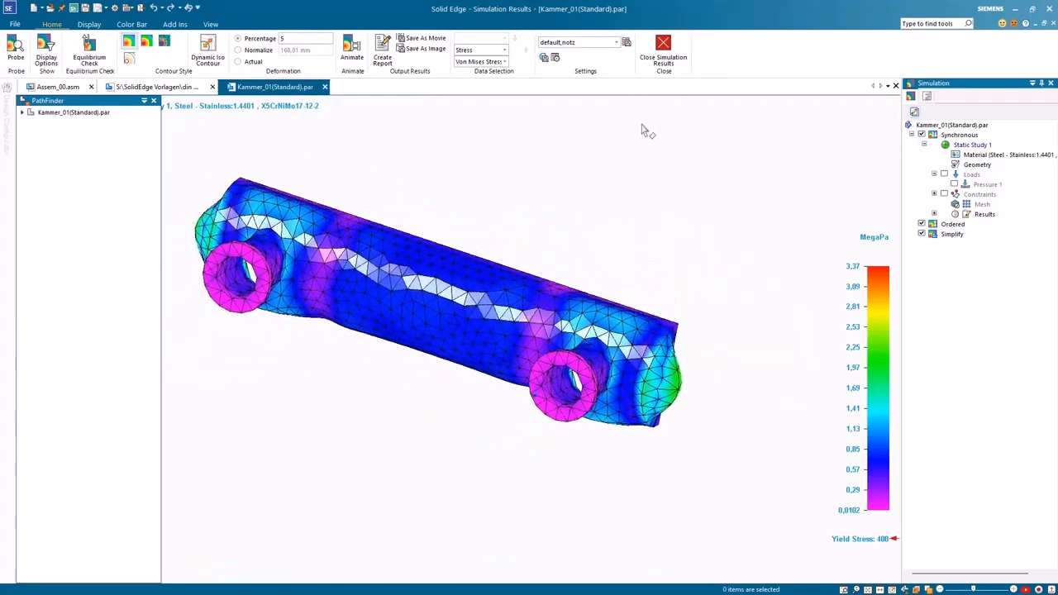
{"action": "left_click", "coordinate": [663, 50]}
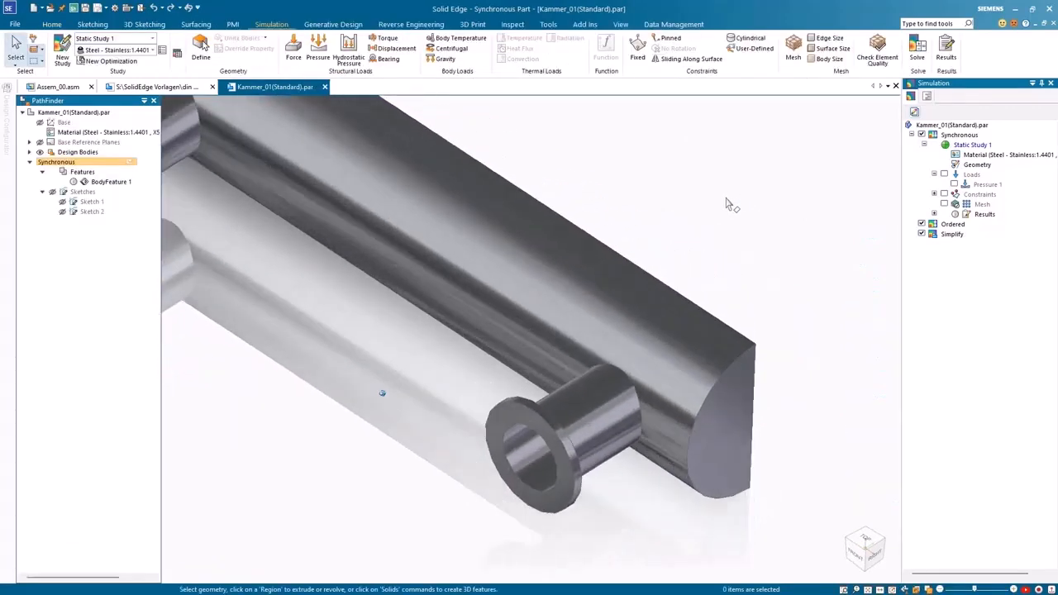
Show Sketch 2 and place a sketch point on the lower part of the chamber's end face.
{"action": "left_click", "coordinate": [61, 211]}
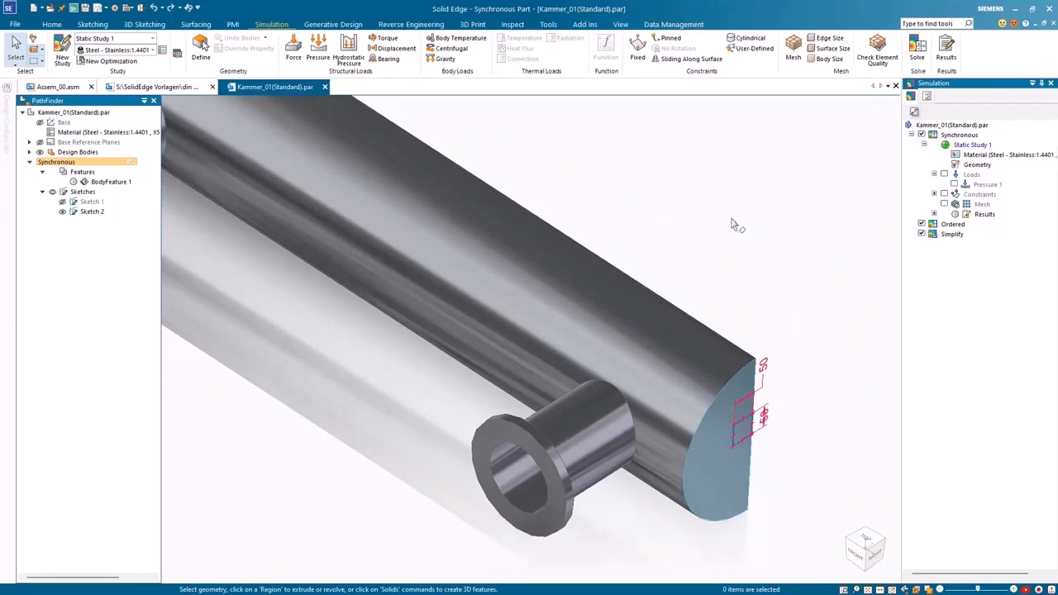
{"action": "left_click", "coordinate": [93, 24]}
{"action": "left_click", "coordinate": [85, 48]}
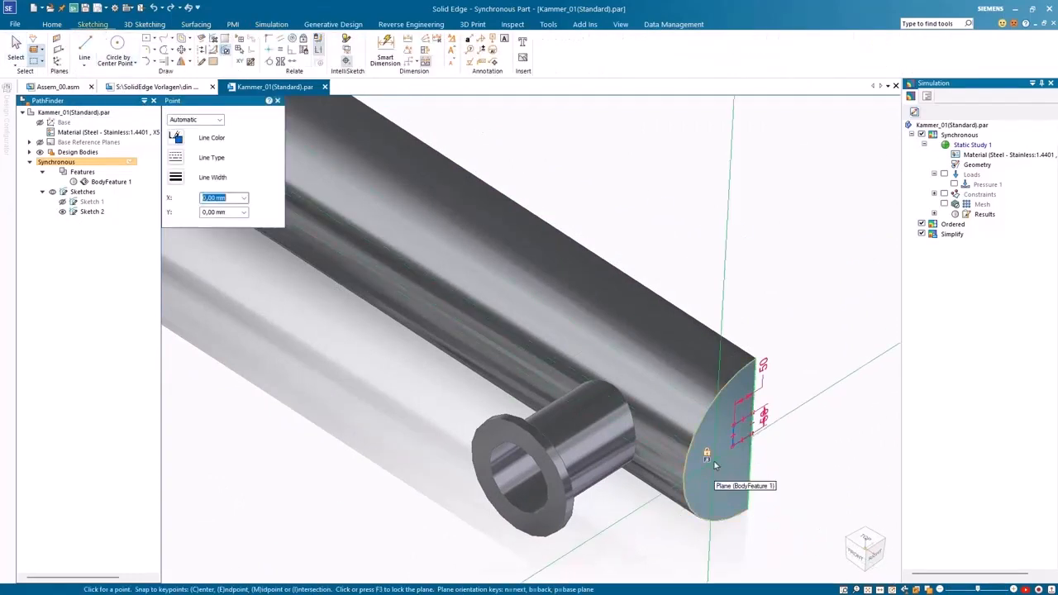
{"action": "key", "text": "F3"}
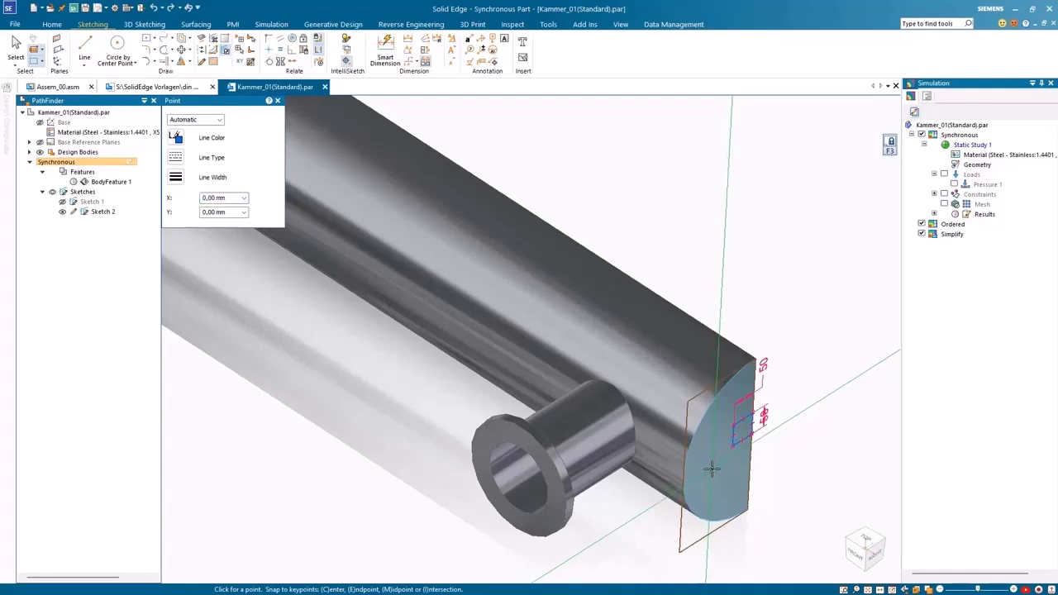
Apply a force of 500 at user-defined points on the end face, using the sketch point and a rectangle corner, and solve the study.
{"action": "left_click", "coordinate": [271, 24]}
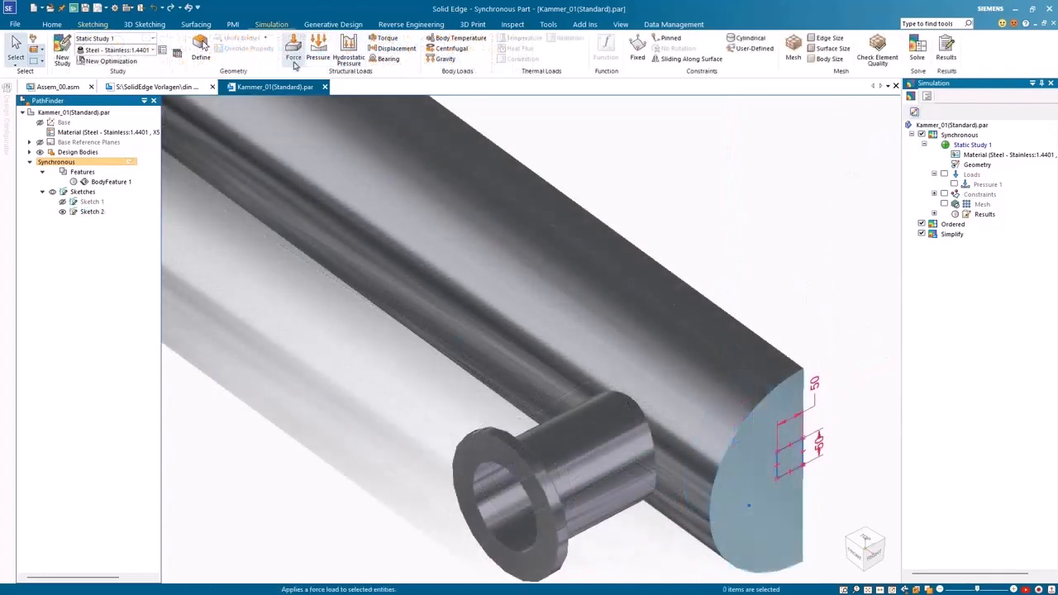
{"action": "left_click", "coordinate": [294, 57]}
{"action": "left_click", "coordinate": [255, 119]}
{"action": "left_click", "coordinate": [246, 160]}
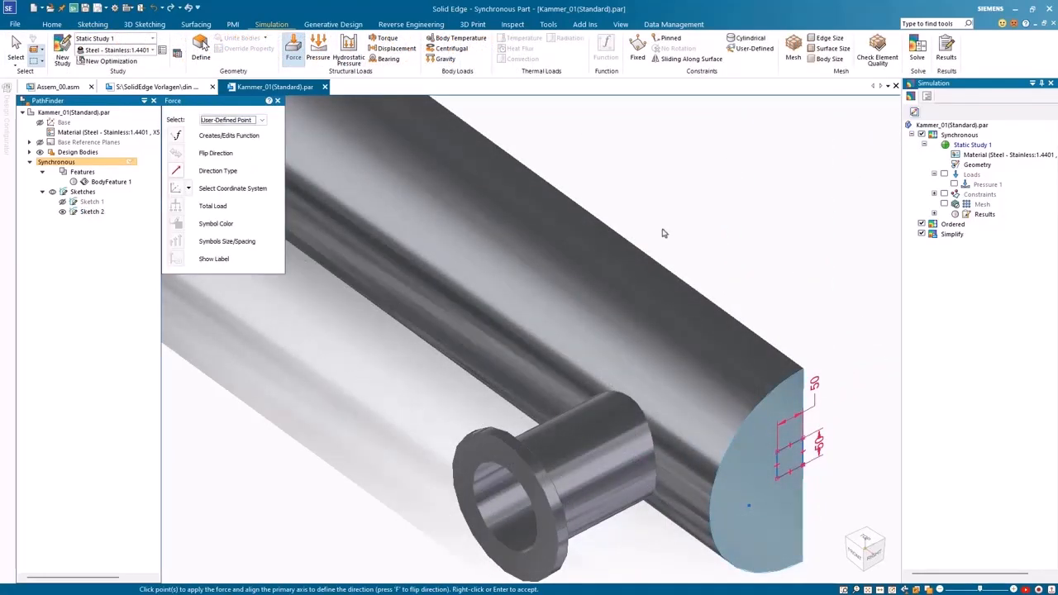
{"action": "left_click", "coordinate": [748, 505]}
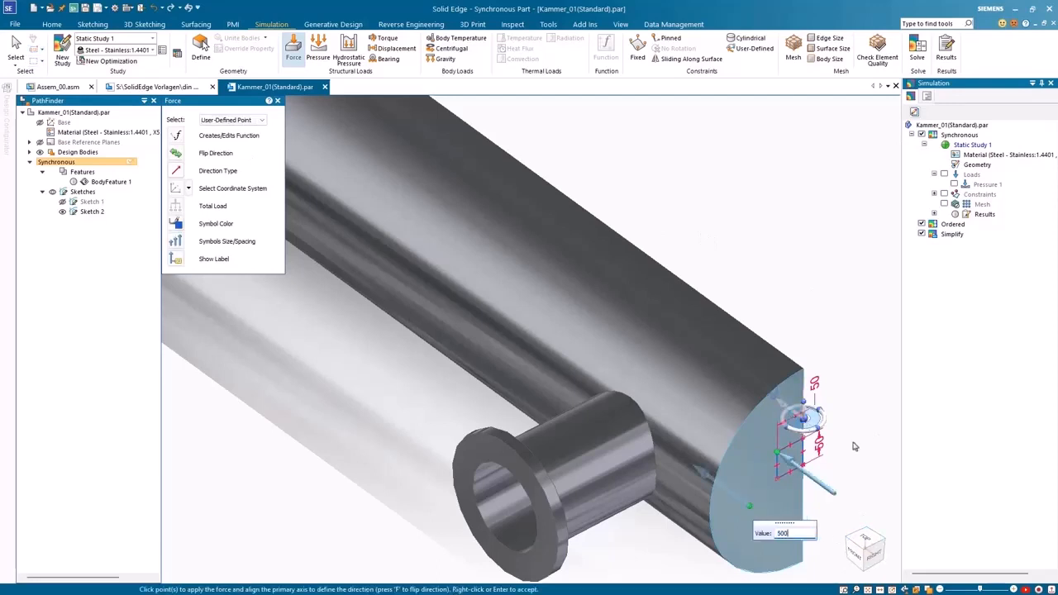
{"action": "type", "text": "500"}
{"action": "key", "text": "Return"}
{"action": "left_click", "coordinate": [917, 50]}
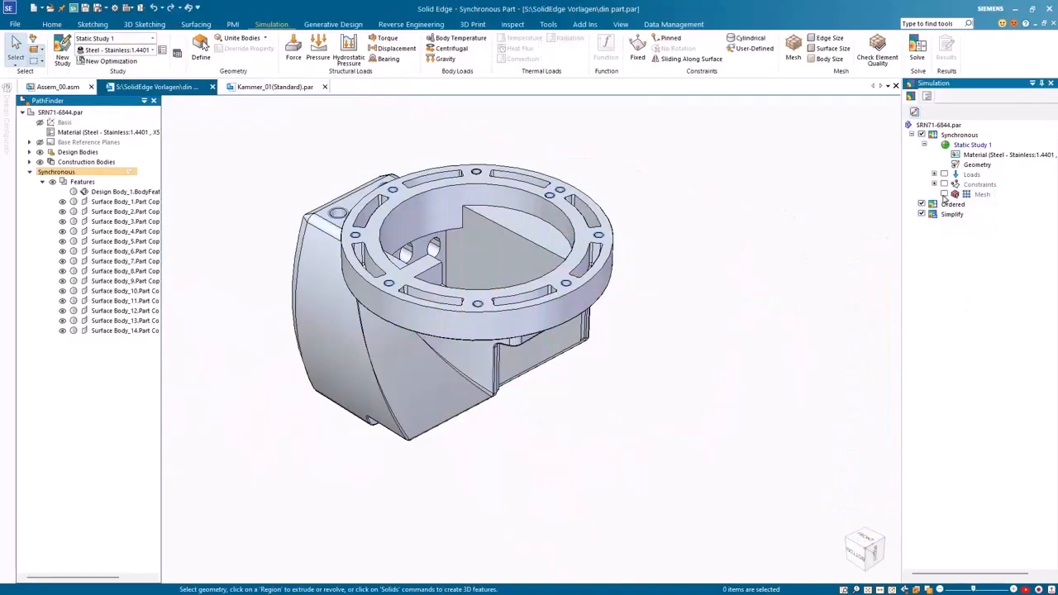
Display the mesh of the din part and check its element quality for both warnings and errors, showing the affected elements.
{"action": "left_click", "coordinate": [943, 194]}
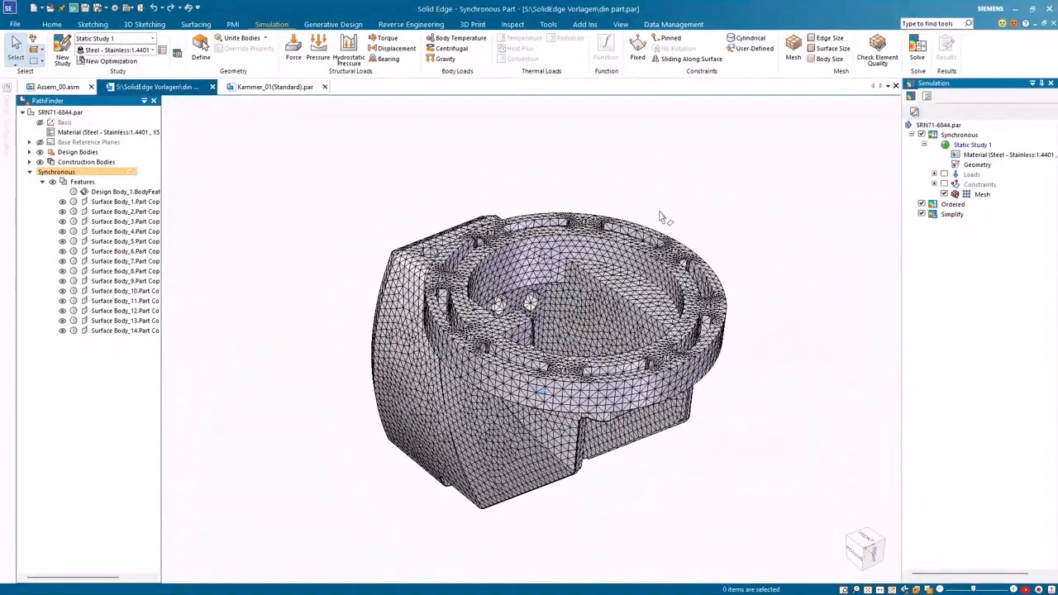
{"action": "left_click", "coordinate": [876, 51]}
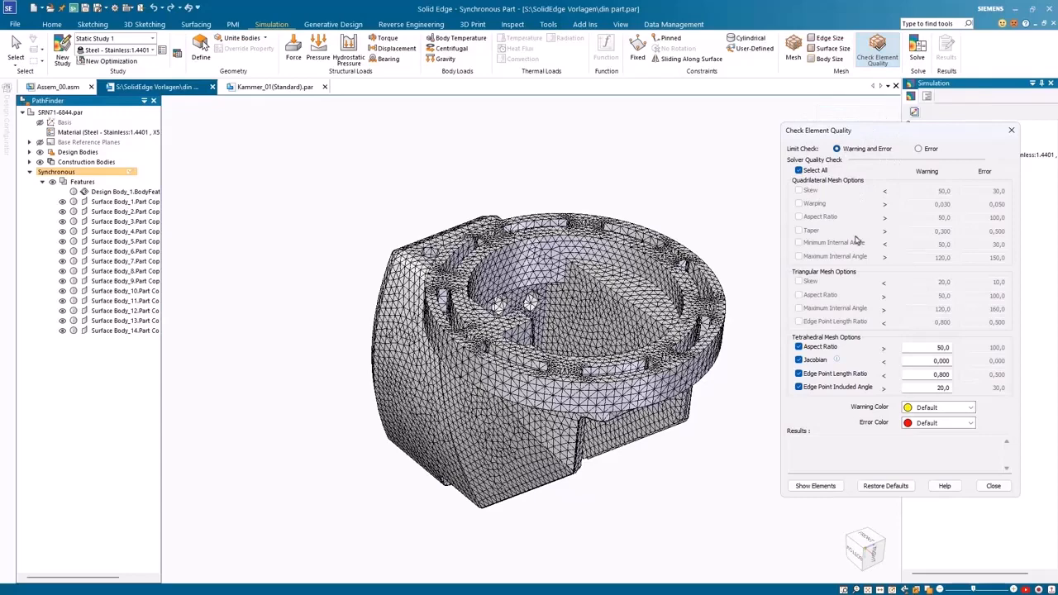
{"action": "left_click", "coordinate": [815, 485]}
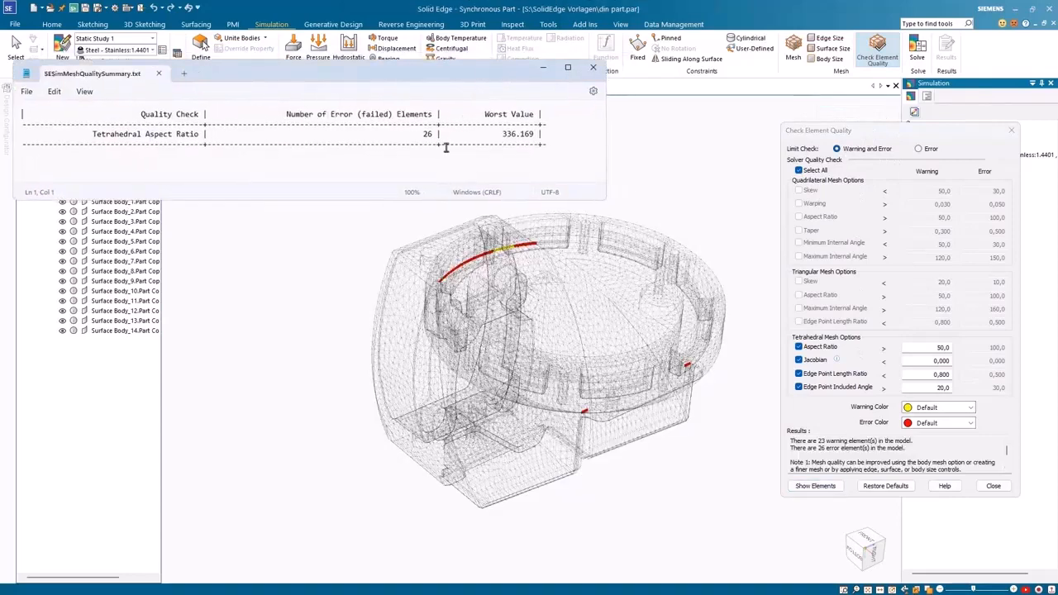
{"action": "left_click", "coordinate": [594, 68]}
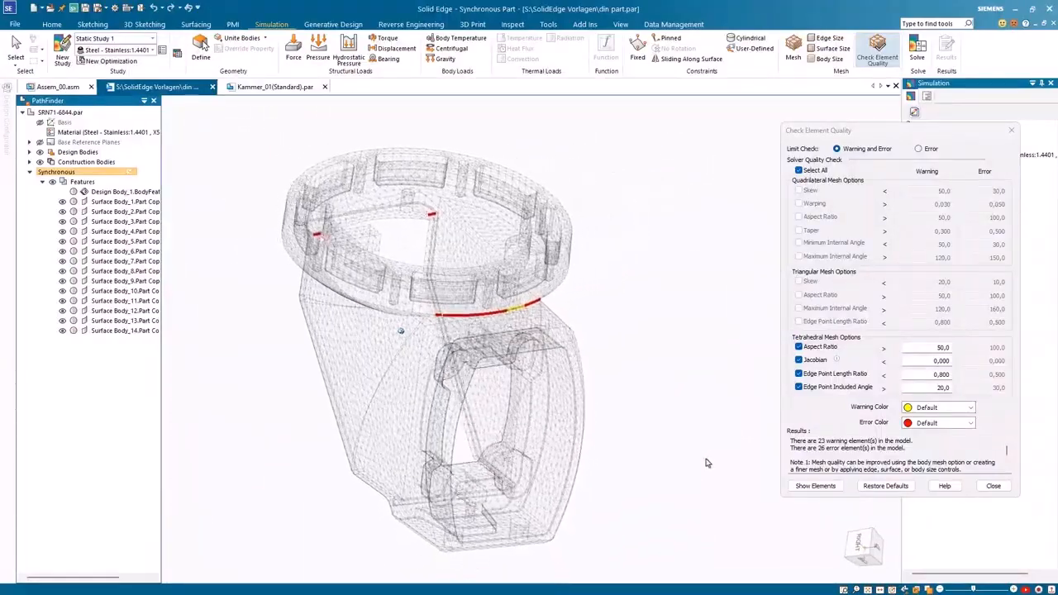
{"action": "left_click", "coordinate": [991, 486]}
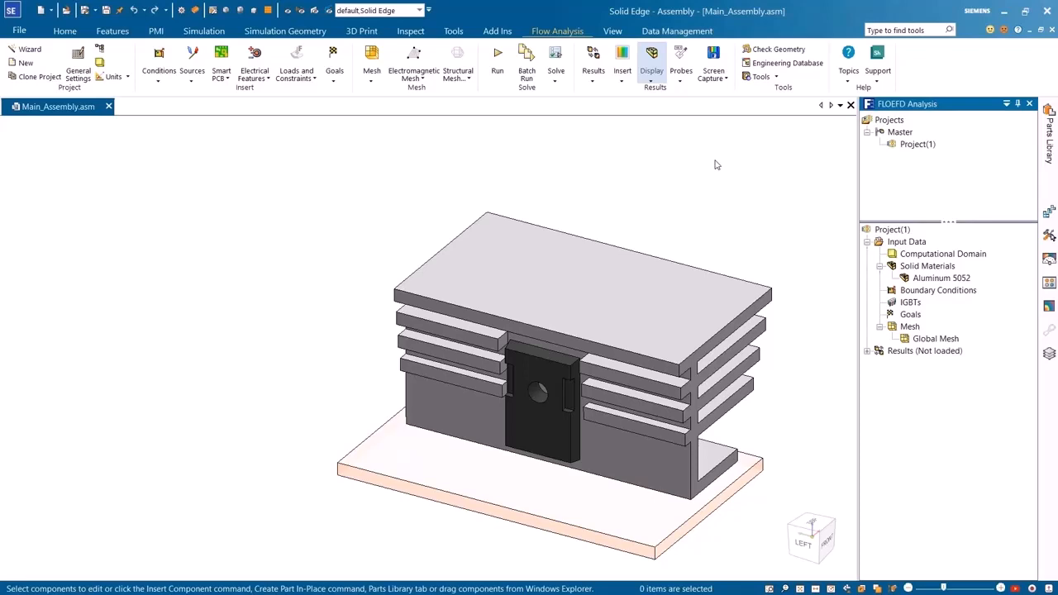
Examine the pre-defined Typical IGBT in the Engineering Database, including its properties and the current-voltage curve at 150.05 °C.
{"action": "left_click", "coordinate": [784, 63]}
{"action": "left_click", "coordinate": [103, 229]}
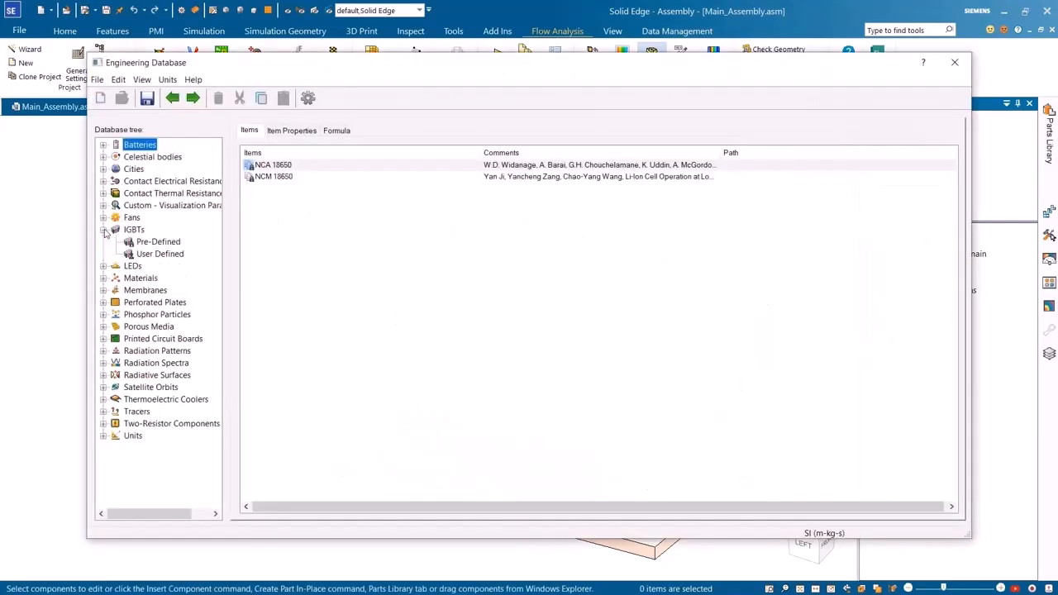
{"action": "left_click", "coordinate": [158, 242]}
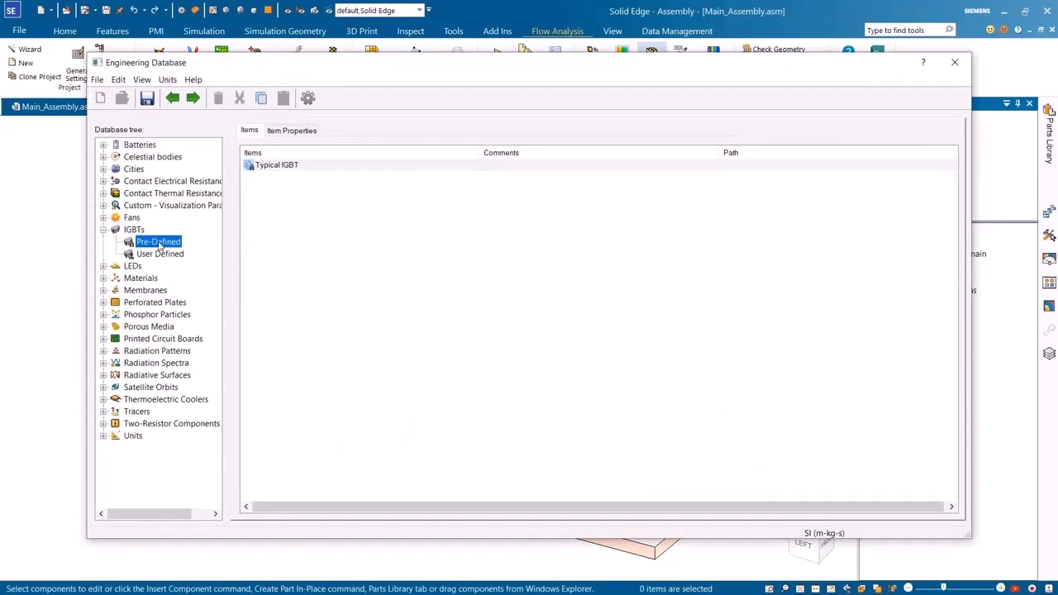
{"action": "left_click", "coordinate": [270, 168]}
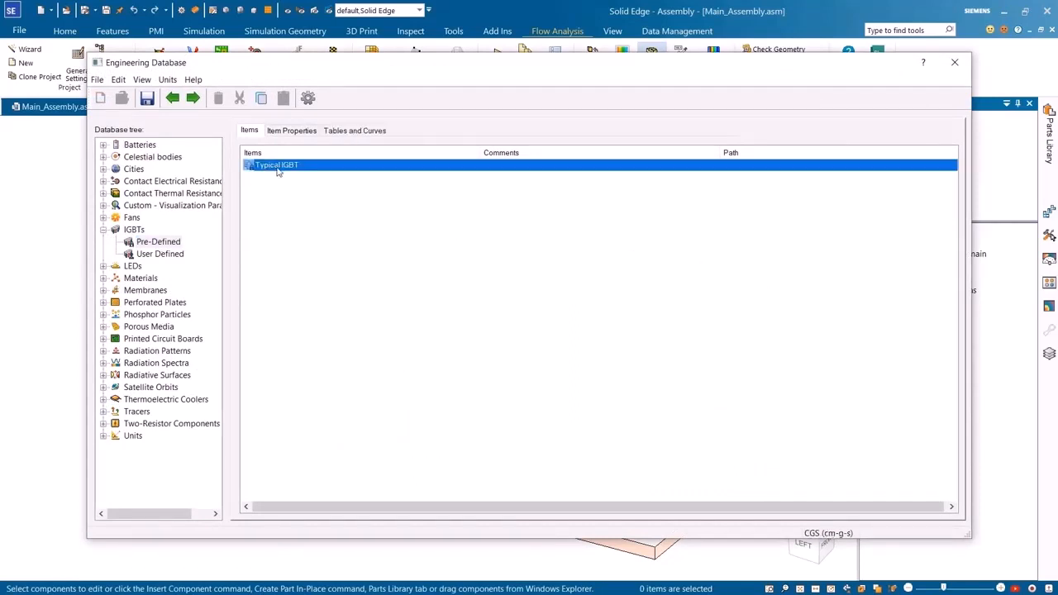
{"action": "left_click", "coordinate": [294, 132]}
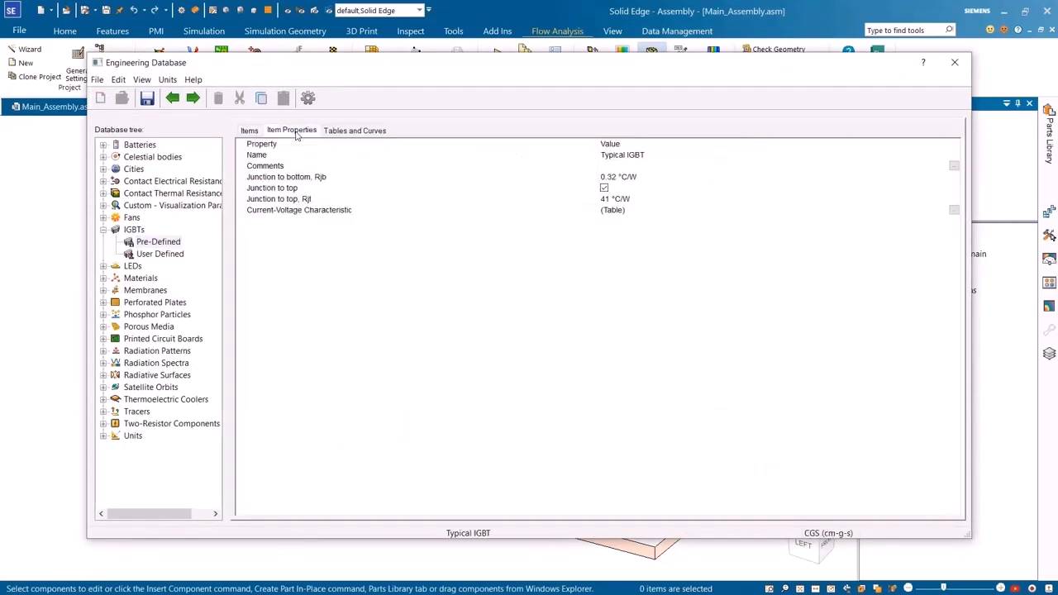
{"action": "left_click", "coordinate": [307, 211]}
{"action": "left_click", "coordinate": [953, 210]}
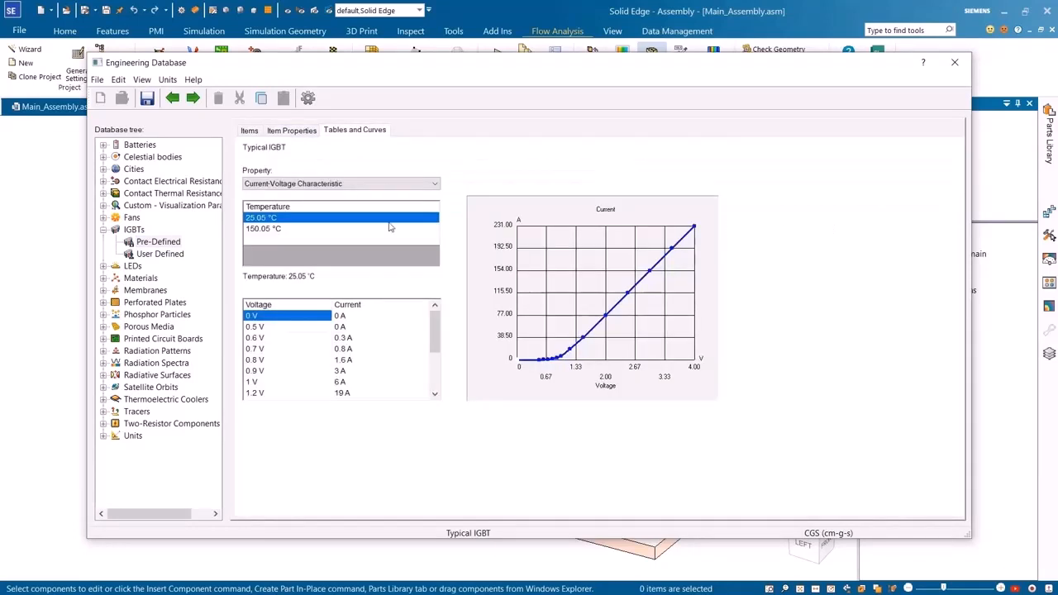
{"action": "left_click", "coordinate": [275, 230]}
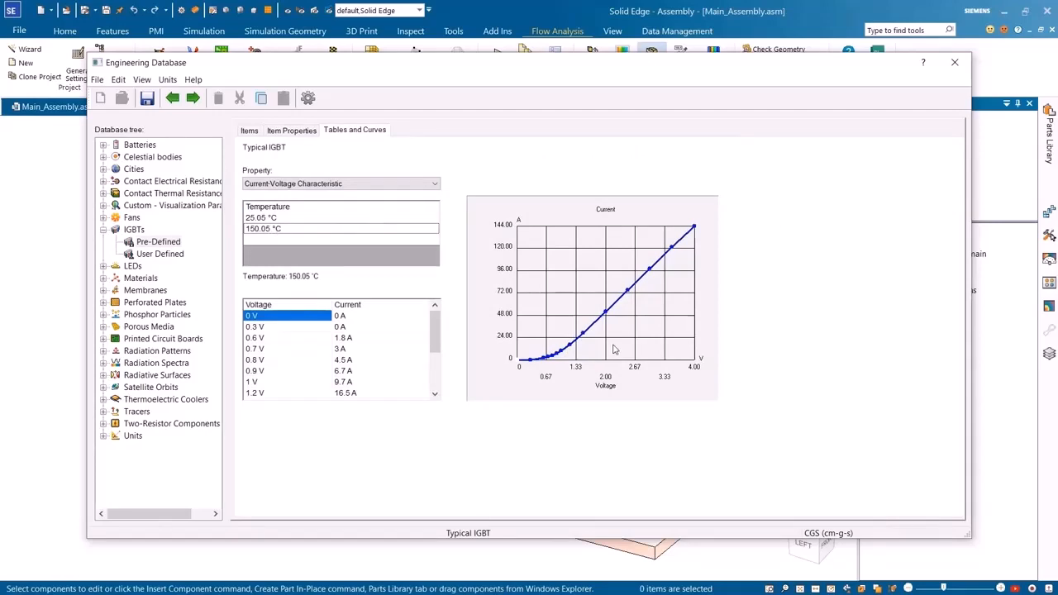
{"action": "left_click", "coordinate": [953, 63]}
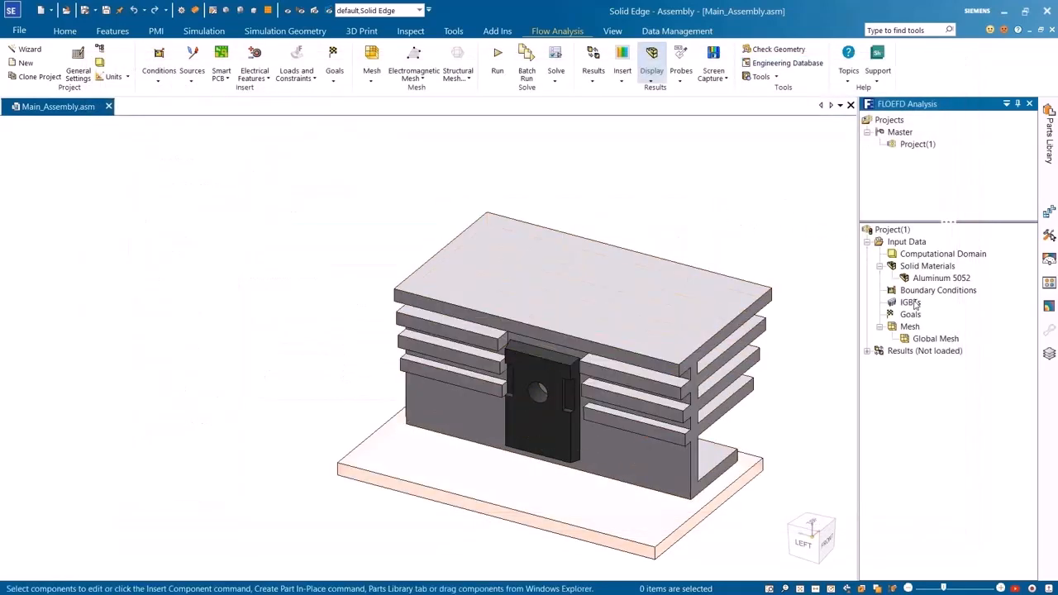
Insert a current-type IGBT on the front face of the black component and assign it the pre-defined Typical IGBT.
{"action": "right_click", "coordinate": [914, 305]}
{"action": "left_click", "coordinate": [927, 309]}
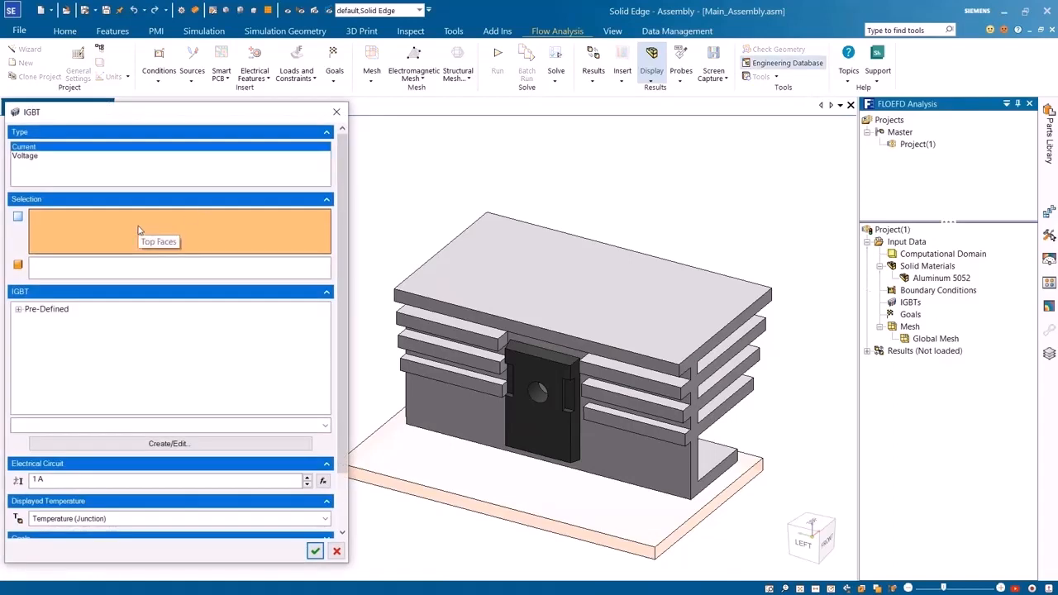
{"action": "left_click", "coordinate": [546, 428]}
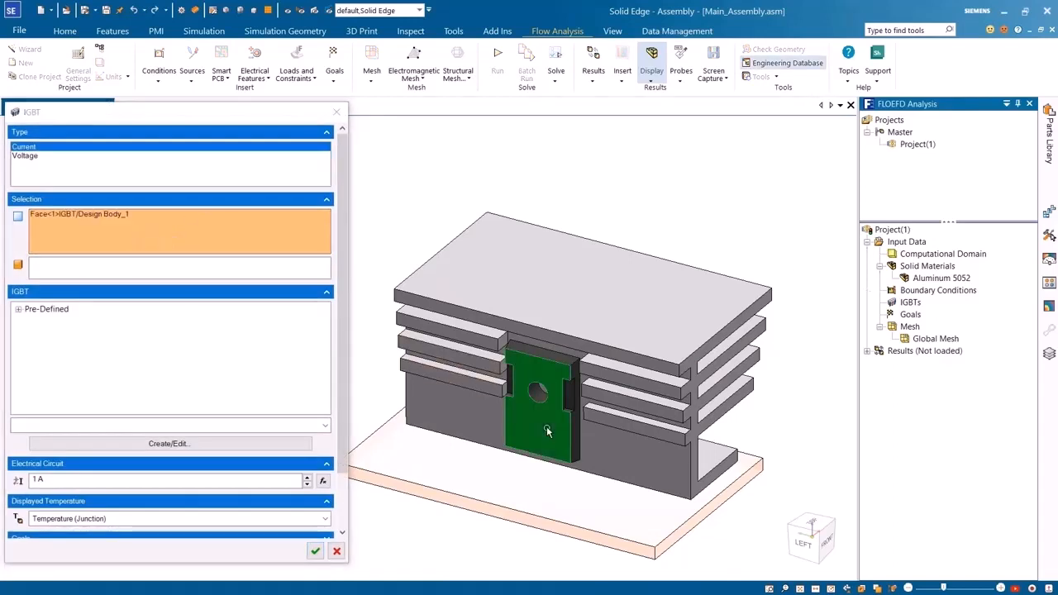
{"action": "left_click", "coordinate": [18, 309]}
{"action": "left_click", "coordinate": [58, 321]}
Set the IGBT's current to 40 A, review its available goals and finish the definition.
{"action": "left_click", "coordinate": [60, 483]}
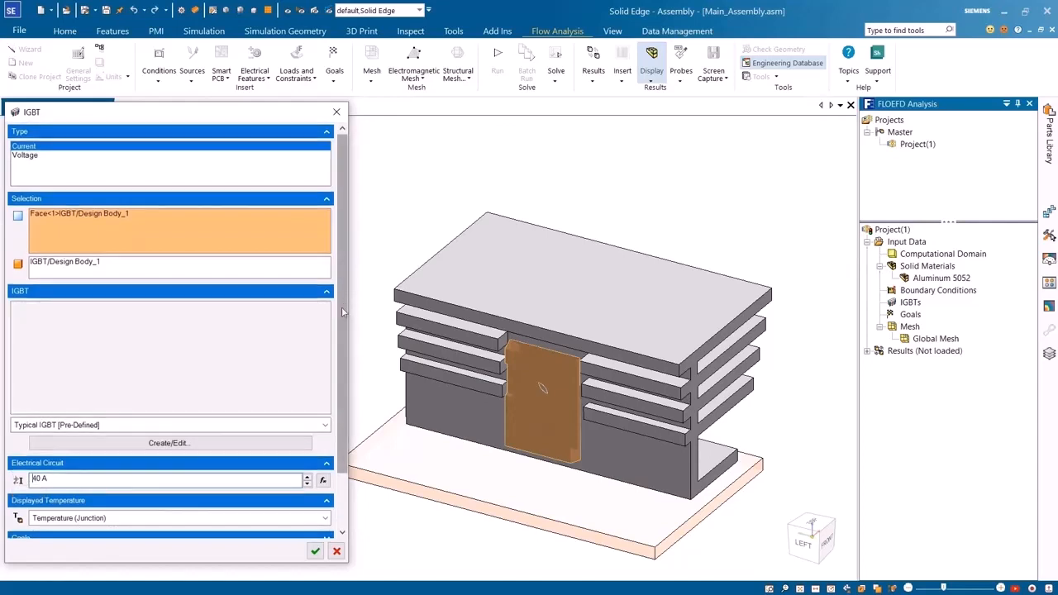
{"action": "scroll", "coordinate": [331, 397], "scroll_direction": "down", "scroll_amount": 2}
{"action": "left_click", "coordinate": [326, 475]}
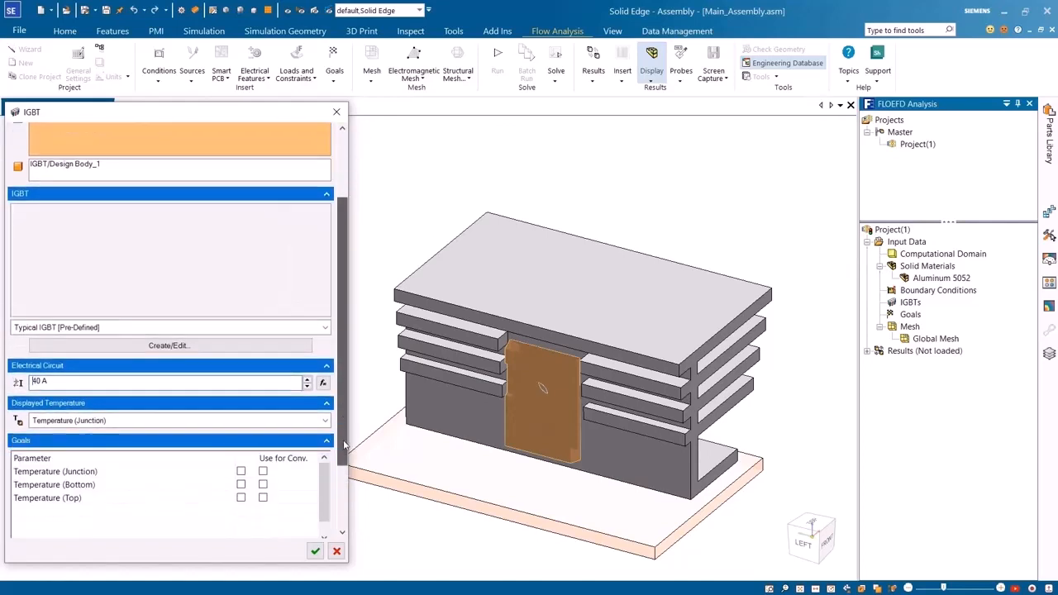
{"action": "scroll", "coordinate": [322, 488], "scroll_direction": "down", "scroll_amount": 3}
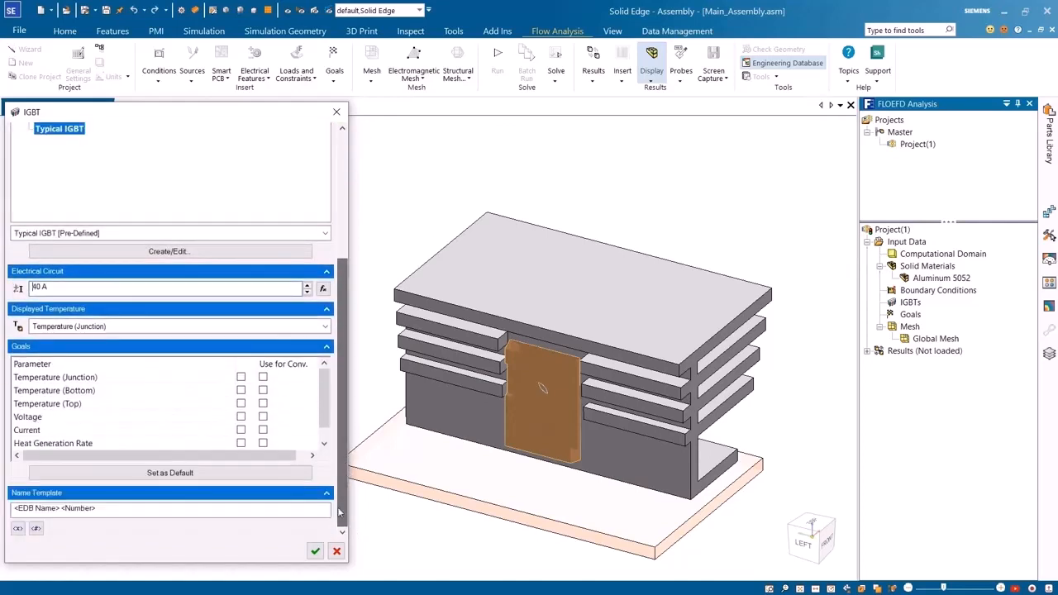
{"action": "left_click", "coordinate": [324, 550]}
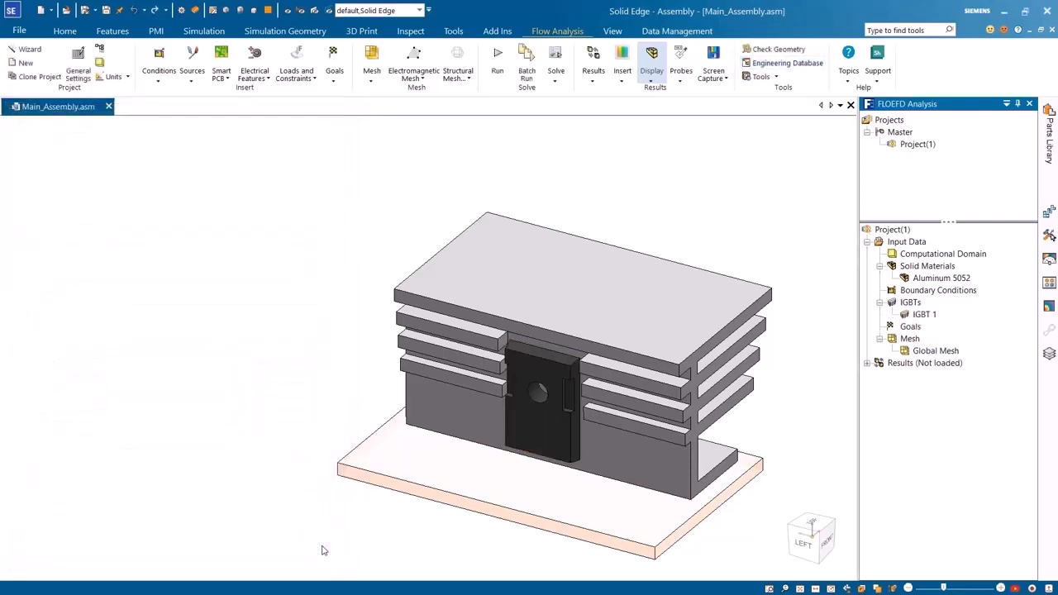
Run the flow calculation for Project(1).
{"action": "left_click", "coordinate": [498, 61]}
{"action": "left_click", "coordinate": [664, 229]}
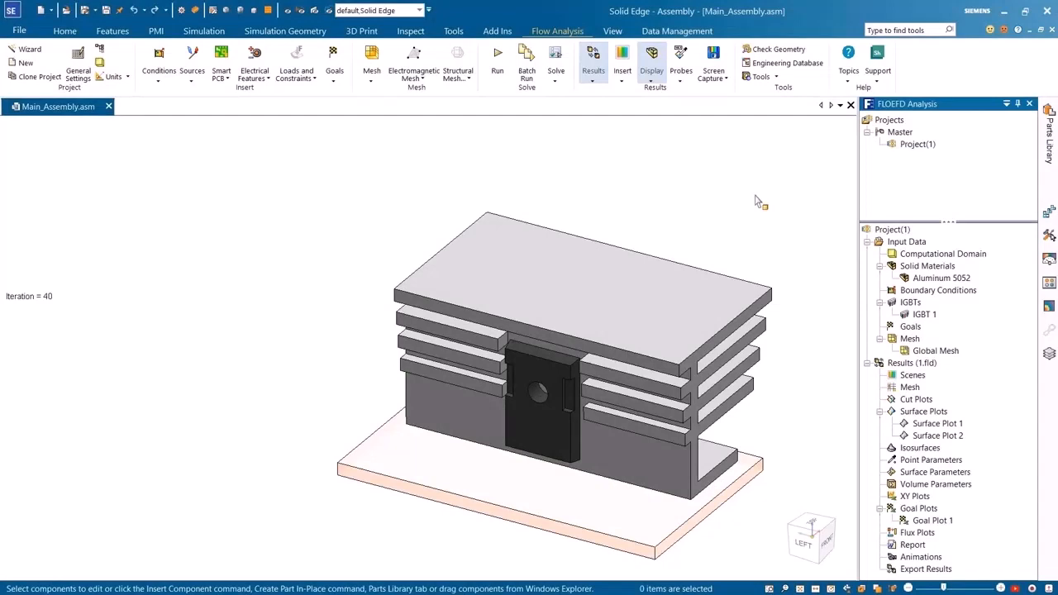
Show Surface Plot 1 from the flow results on the Main_Assembly heat sink.
{"action": "left_click", "coordinate": [938, 423]}
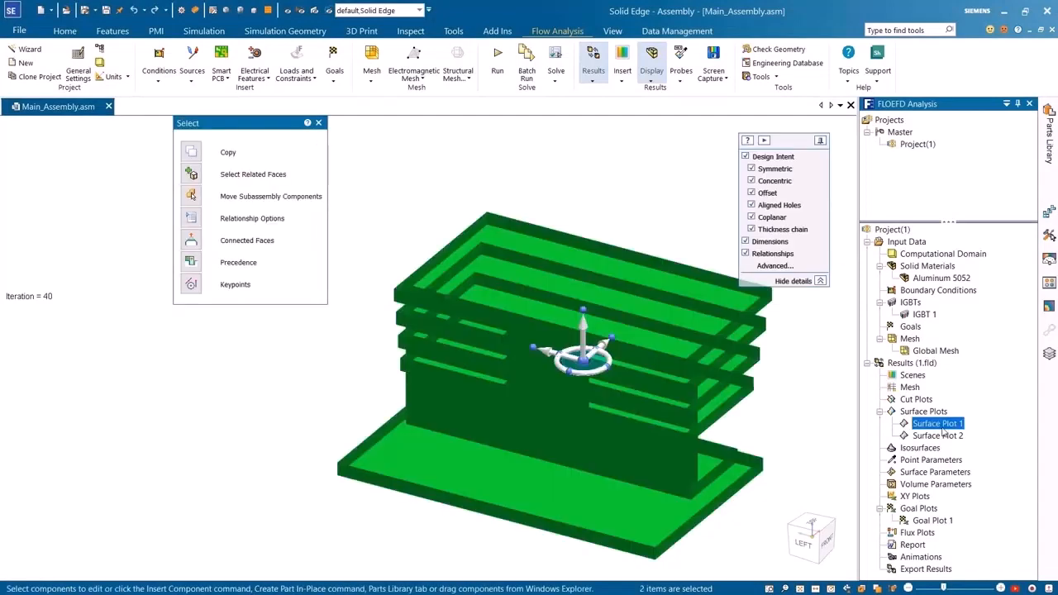
{"action": "right_click", "coordinate": [942, 429]}
{"action": "left_click", "coordinate": [938, 452]}
{"action": "left_click", "coordinate": [925, 315]}
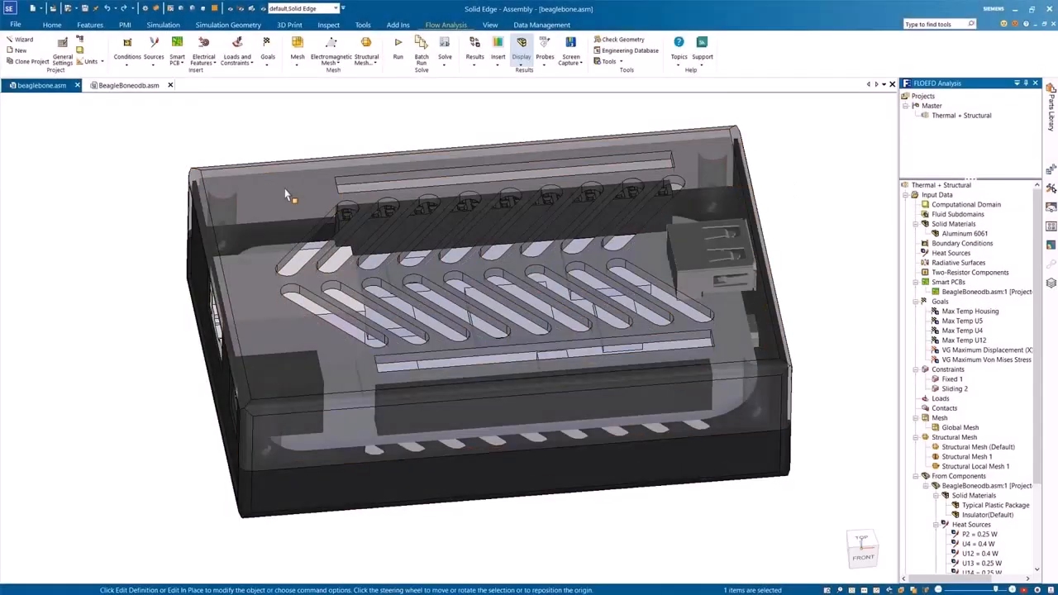
Hide the transparent enclosure cover in beaglebone.asm and show the Smart PCB's thermal conductivity distribution.
{"action": "left_click", "coordinate": [287, 195]}
{"action": "left_click", "coordinate": [347, 168]}
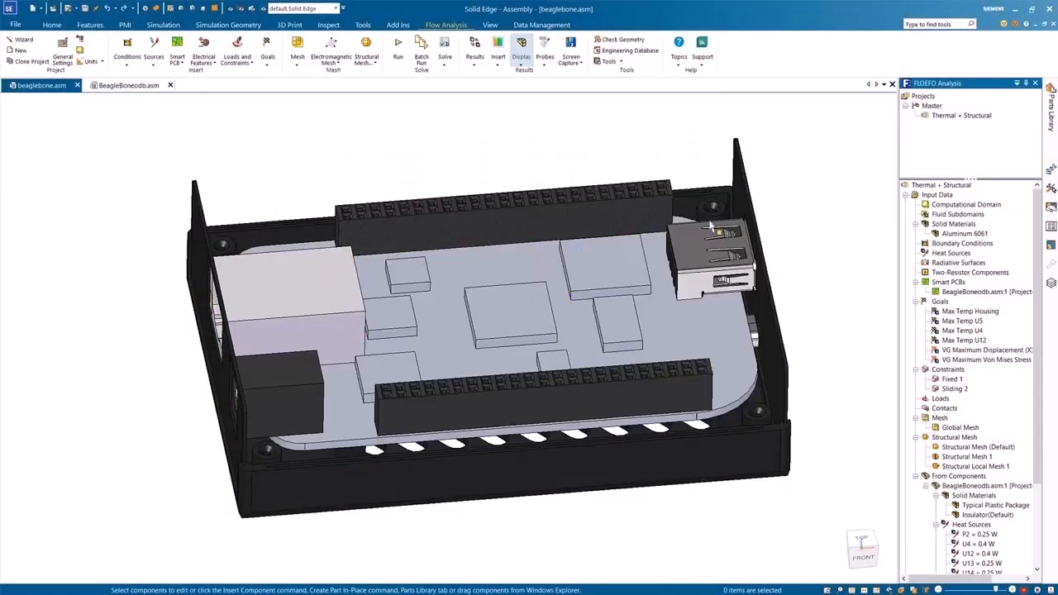
{"action": "right_click", "coordinate": [984, 291]}
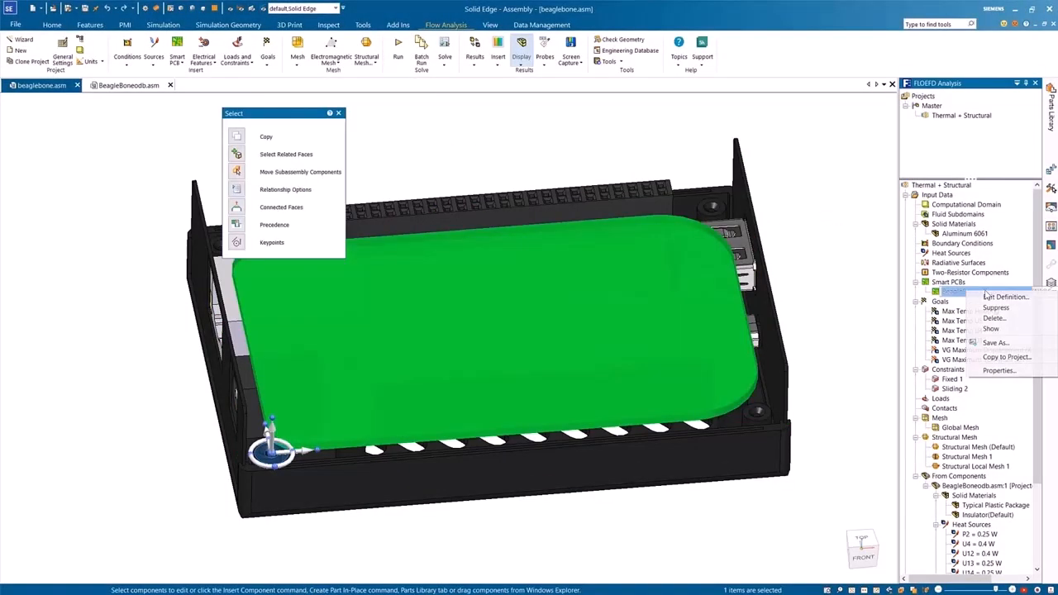
{"action": "left_click", "coordinate": [979, 329]}
{"action": "left_click", "coordinate": [826, 200]}
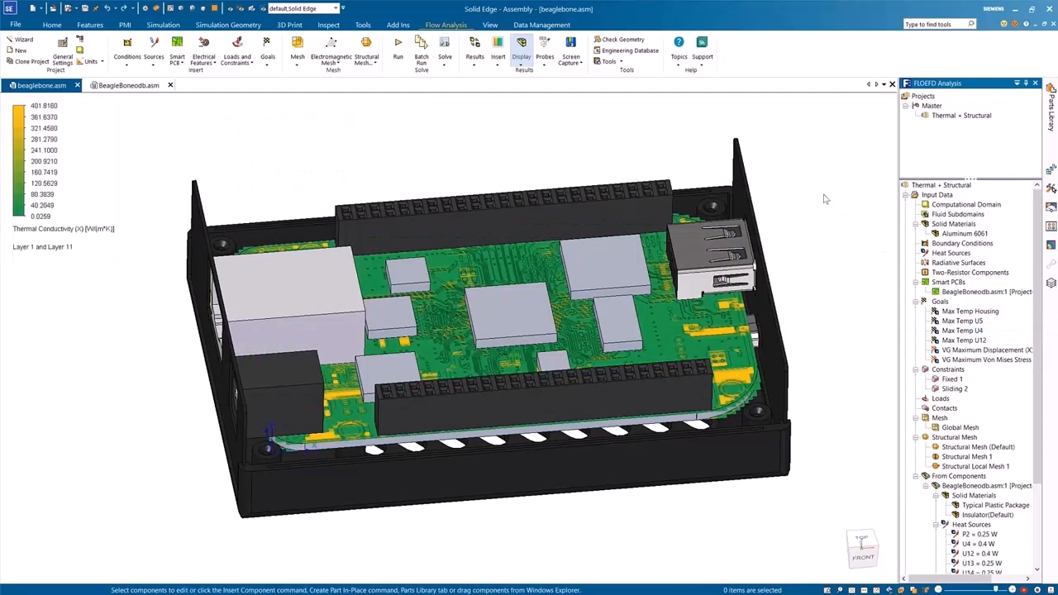
Review the structural analysis type options in the project's general settings and accept the Nonlinear type.
{"action": "left_click", "coordinate": [63, 49]}
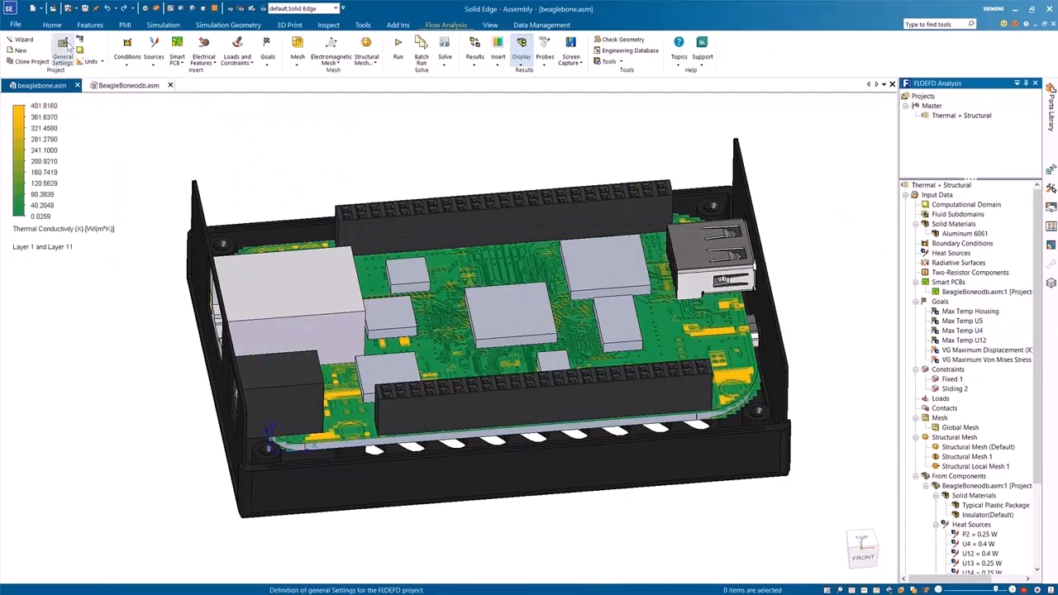
{"action": "left_click", "coordinate": [582, 233]}
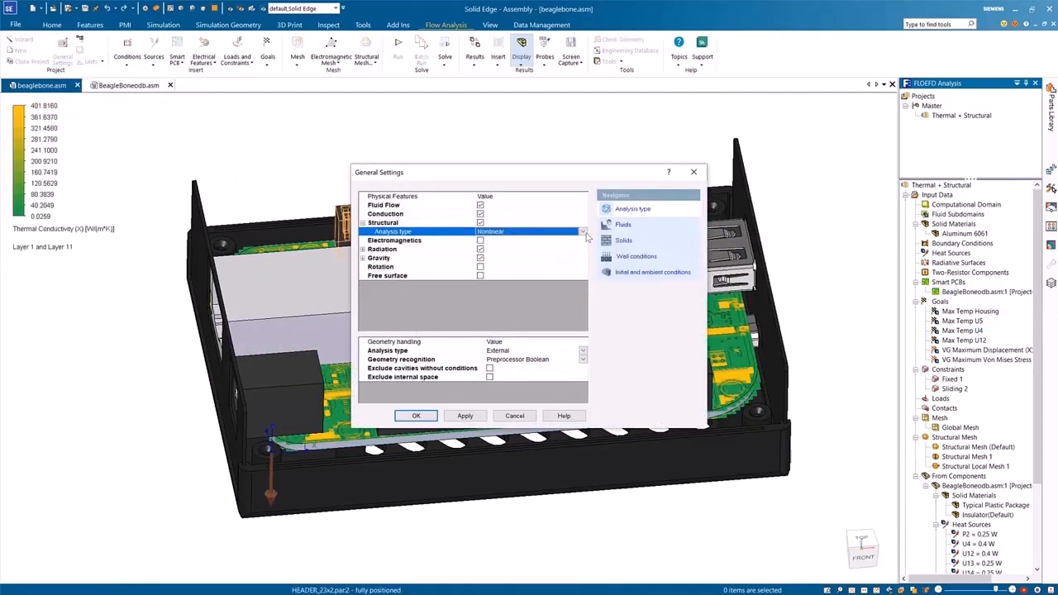
{"action": "left_click", "coordinate": [584, 233]}
{"action": "left_click", "coordinate": [574, 263]}
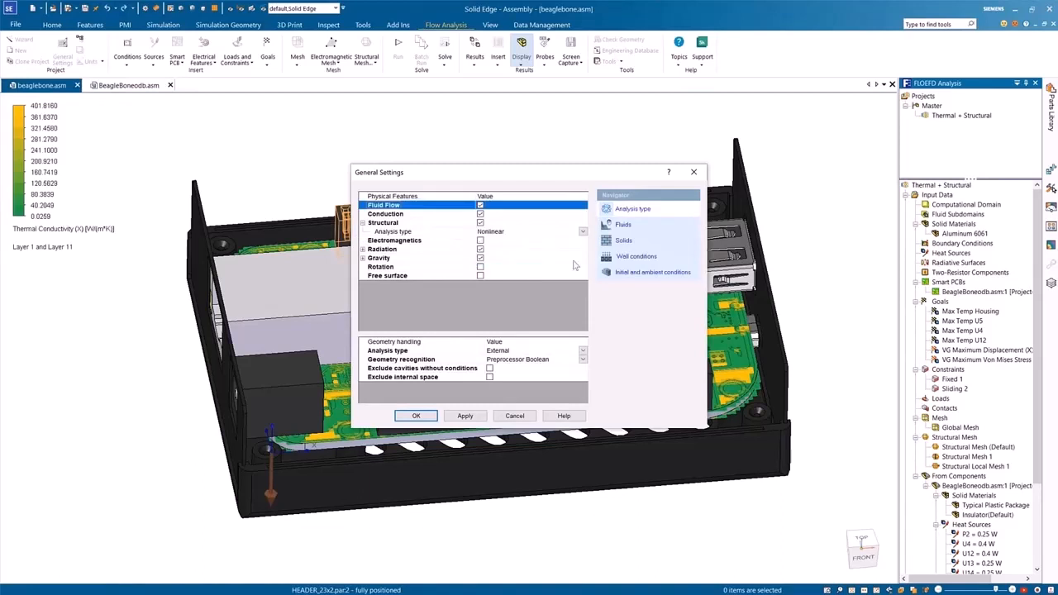
{"action": "left_click", "coordinate": [428, 418]}
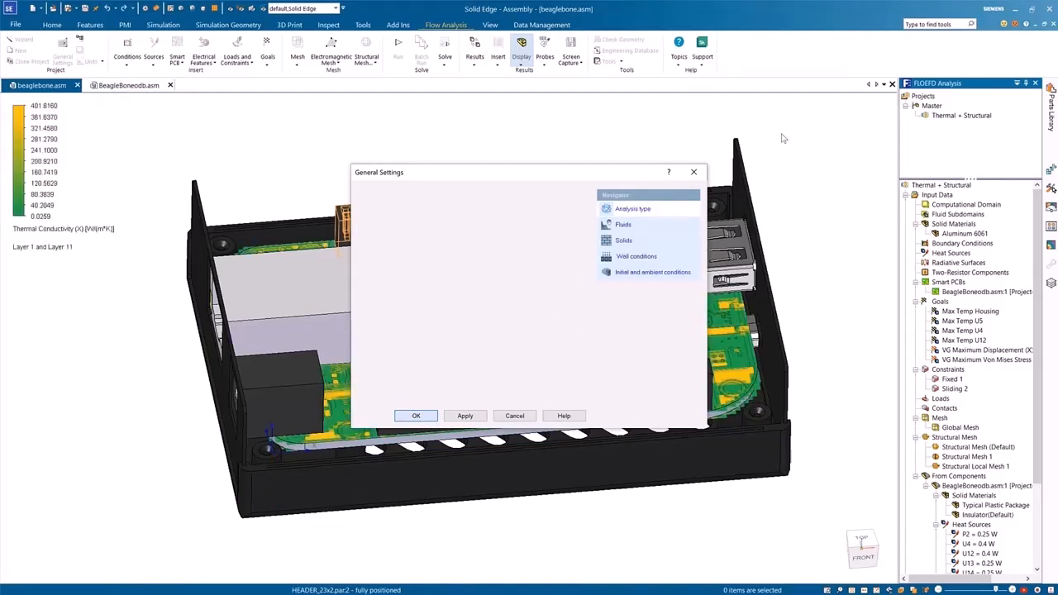
Run the Thermal + Structural calculation and open the nastran folder among its result files in File Explorer.
{"action": "left_click", "coordinate": [397, 48]}
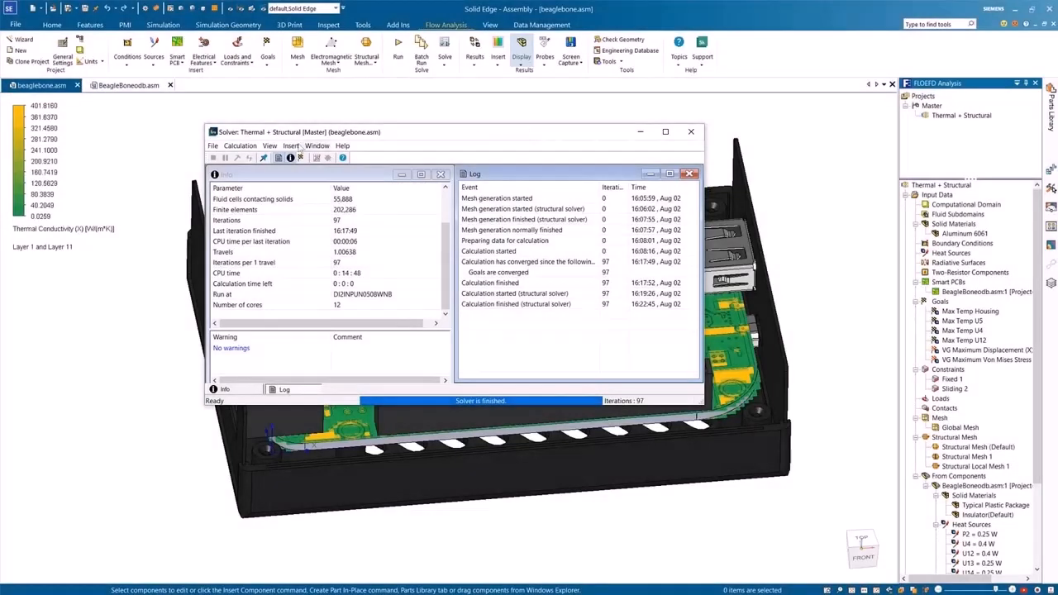
{"action": "left_click", "coordinate": [270, 145]}
{"action": "left_click", "coordinate": [300, 213]}
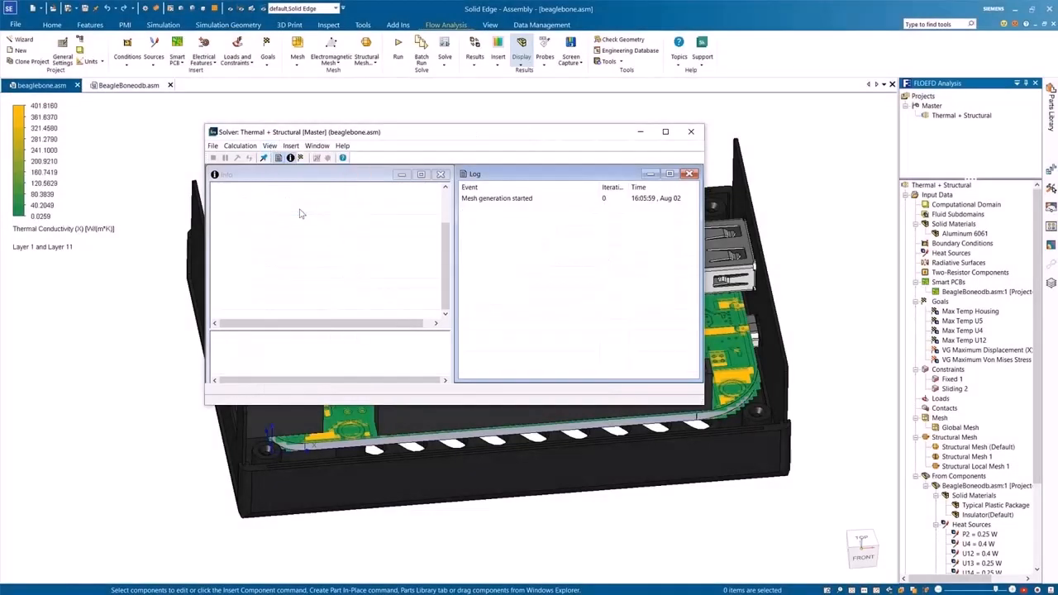
{"action": "left_click", "coordinate": [261, 453]}
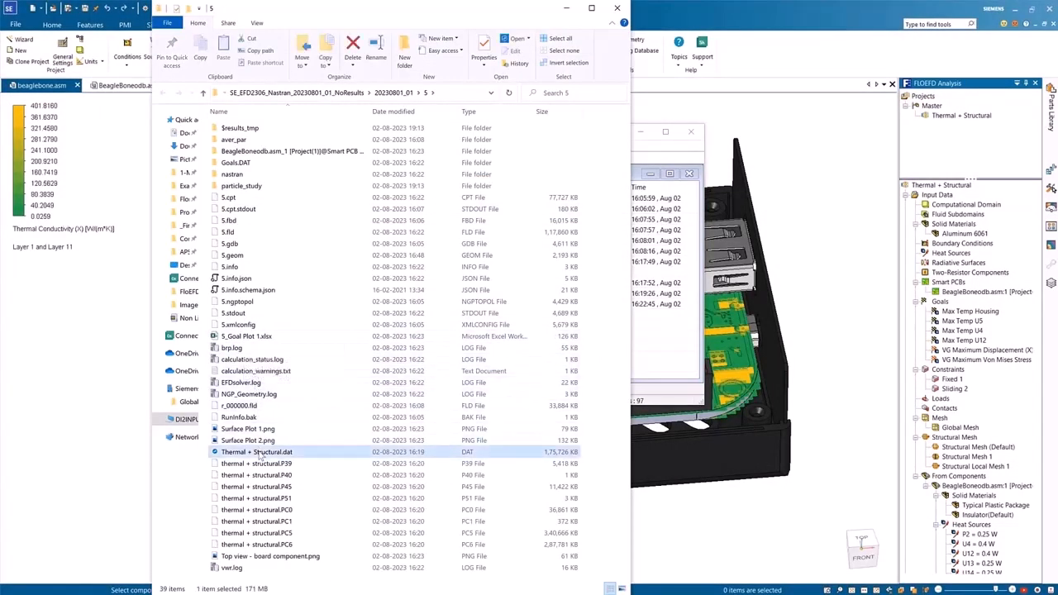
{"action": "double_click", "coordinate": [235, 174]}
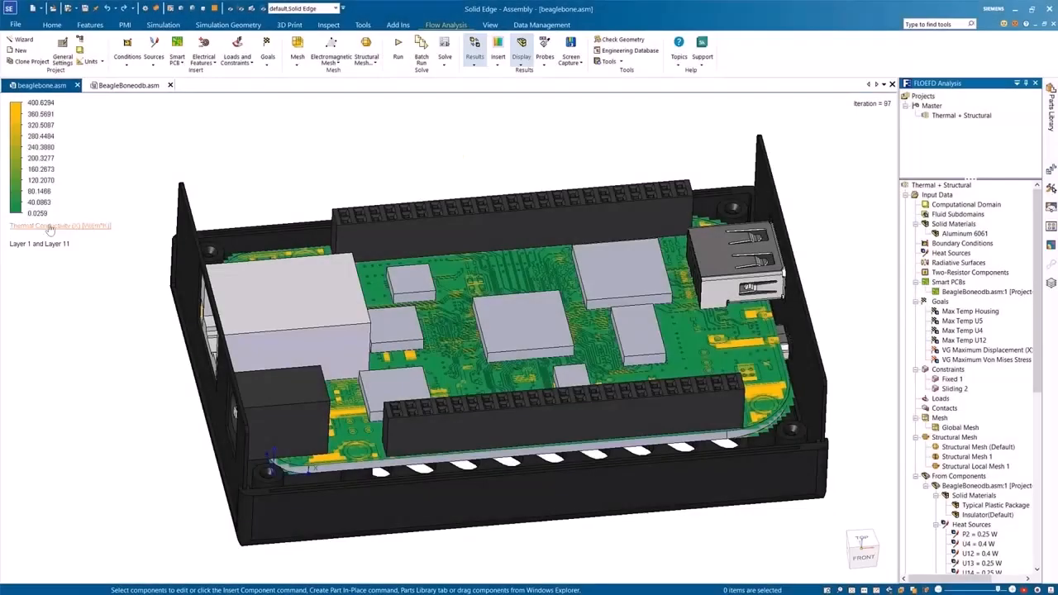
Switch the Smart PCB plot parameter to Temperature and hide the model geometry around the board.
{"action": "left_click", "coordinate": [49, 229]}
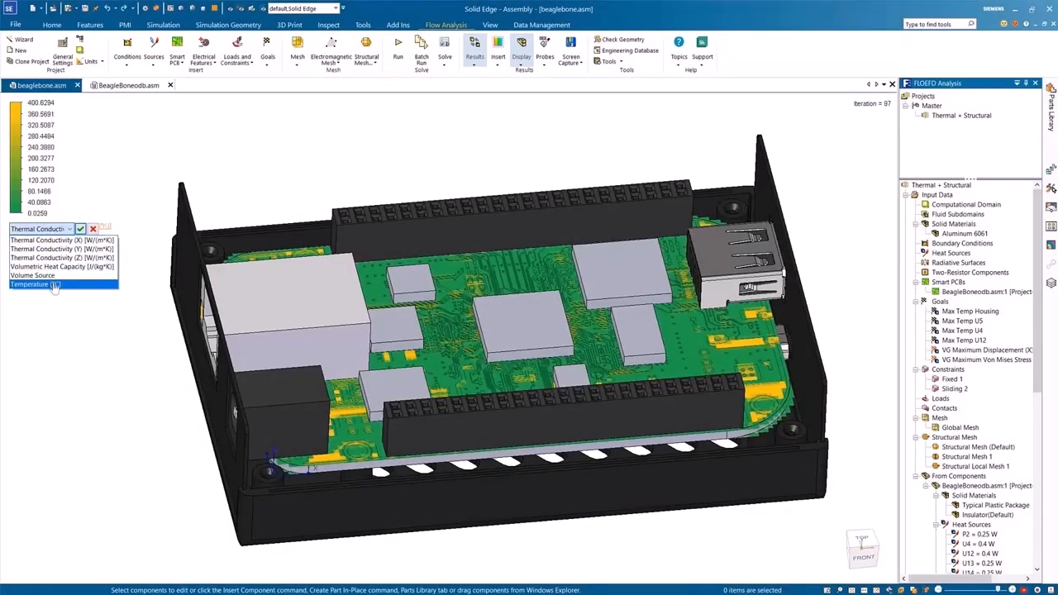
{"action": "left_click", "coordinate": [37, 286]}
{"action": "left_click", "coordinate": [528, 59]}
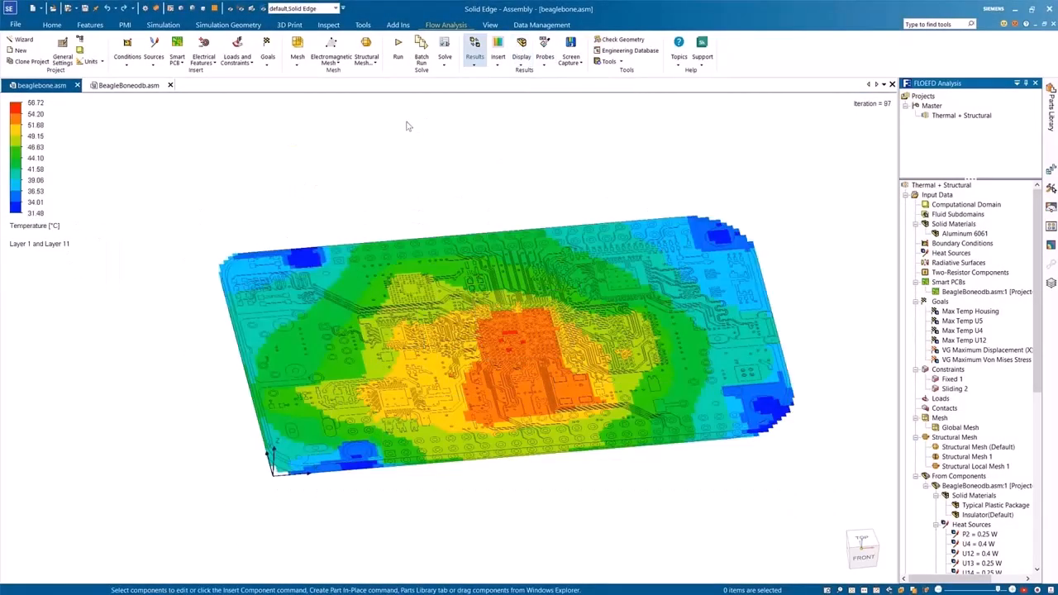
Show Surface Plot 2 from the Thermal + Structural results.
{"action": "scroll", "coordinate": [971, 372], "scroll_direction": "down", "scroll_amount": 10}
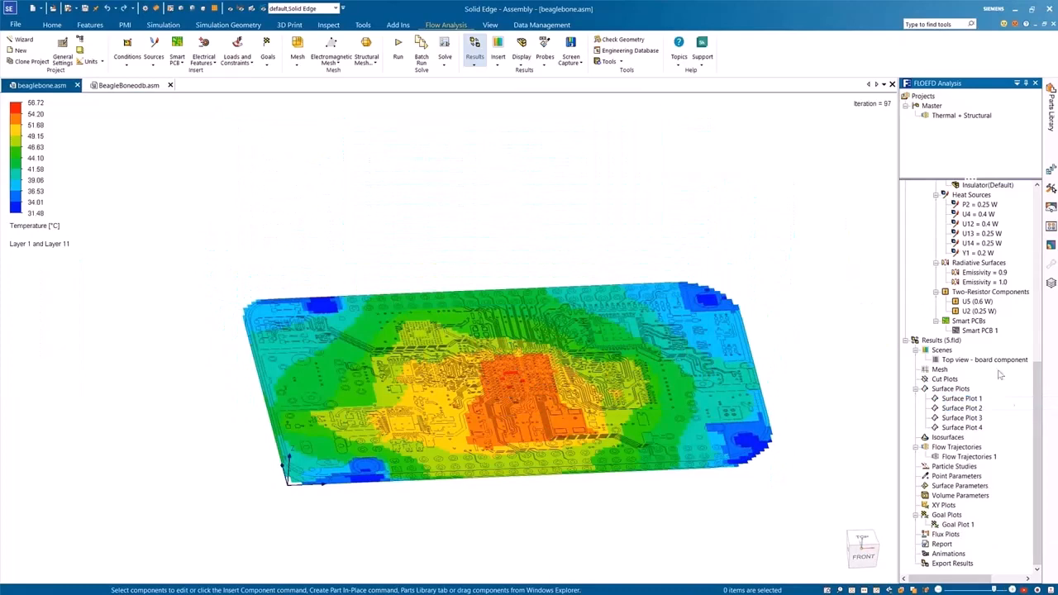
{"action": "right_click", "coordinate": [965, 409]}
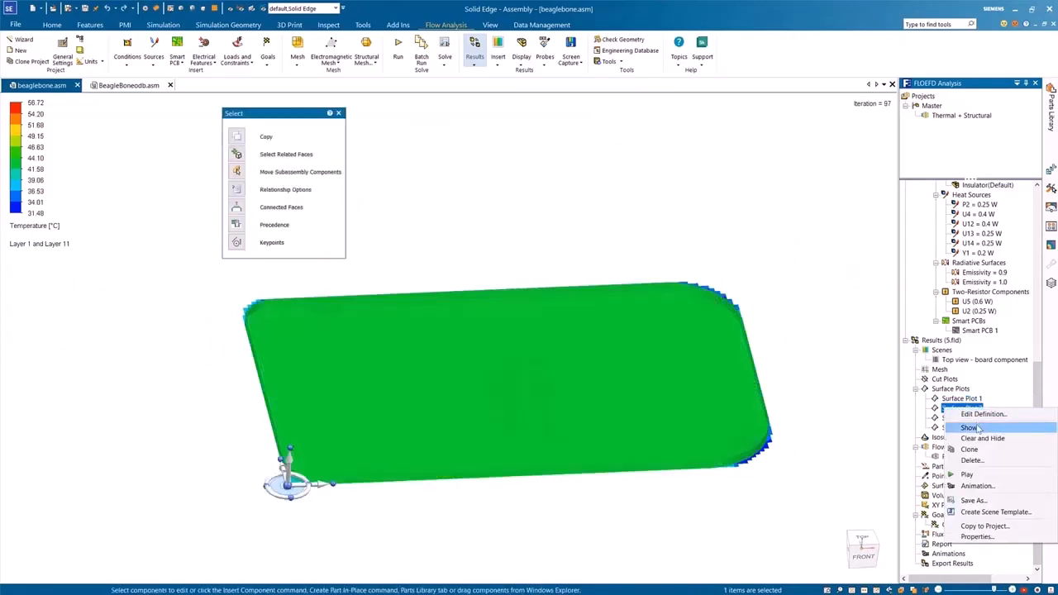
{"action": "left_click", "coordinate": [968, 427]}
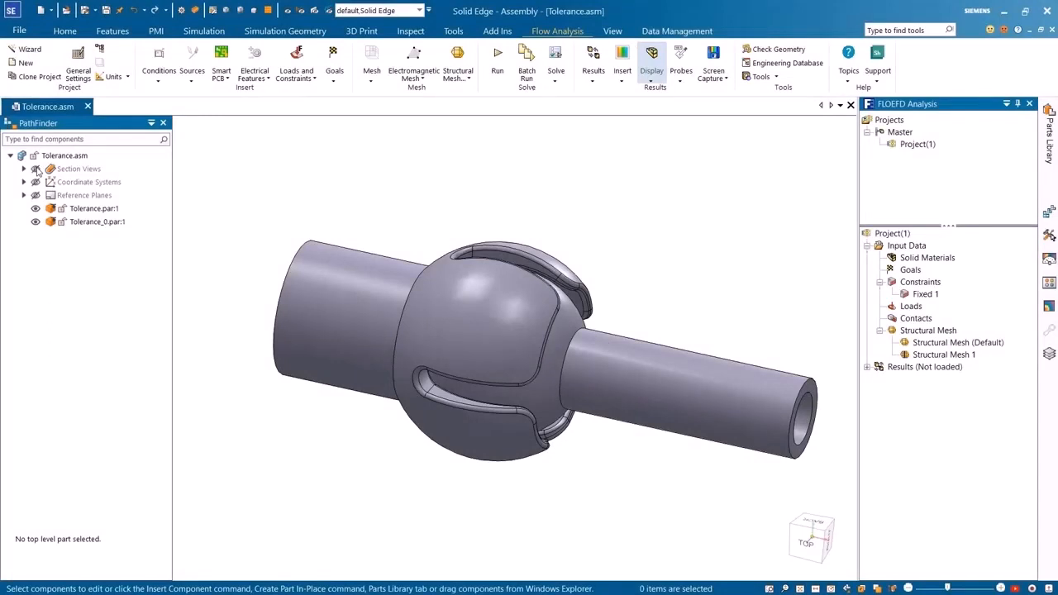
Show the section view of Tolerance.asm, examine the clearance between ball and socket, and hide the section view again.
{"action": "left_click", "coordinate": [35, 169]}
{"action": "scroll", "coordinate": [583, 229], "scroll_direction": "up", "scroll_amount": 3}
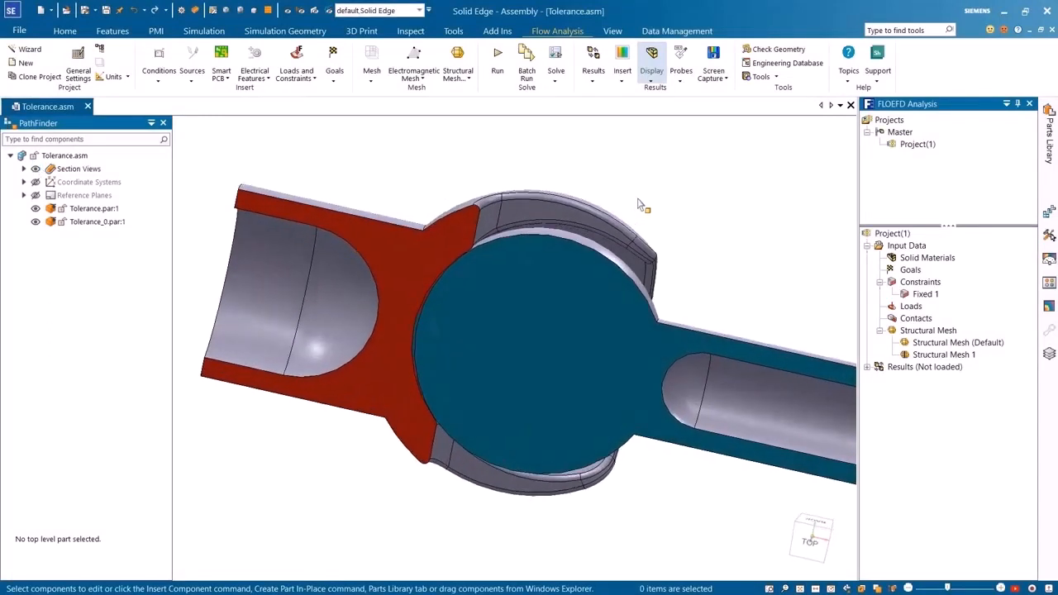
{"action": "scroll", "coordinate": [639, 201], "scroll_direction": "down", "scroll_amount": 2}
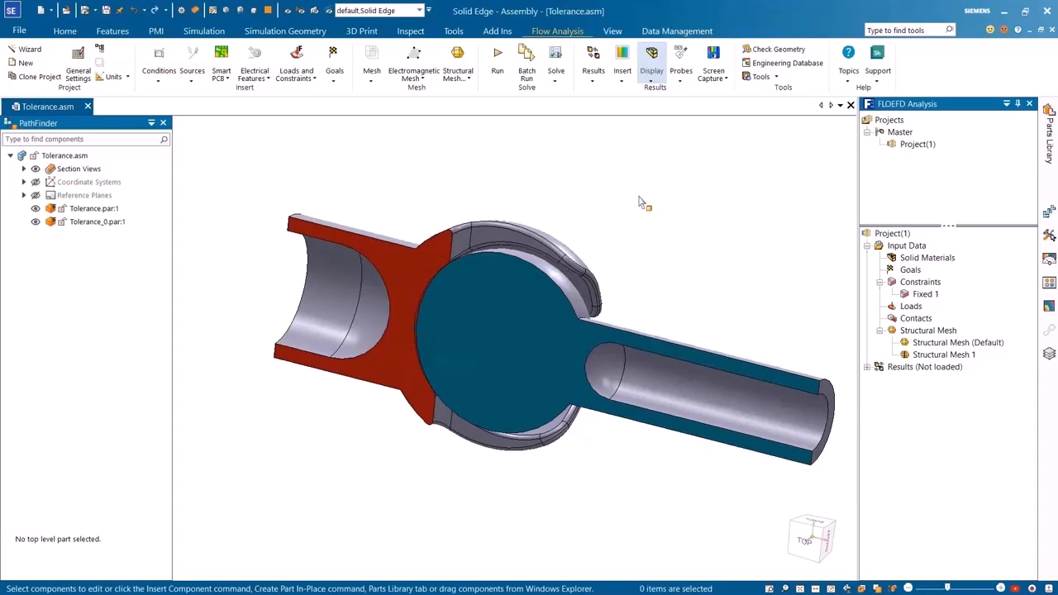
{"action": "middle_click_drag", "start_coordinate": [639, 201], "coordinate": [592, 206]}
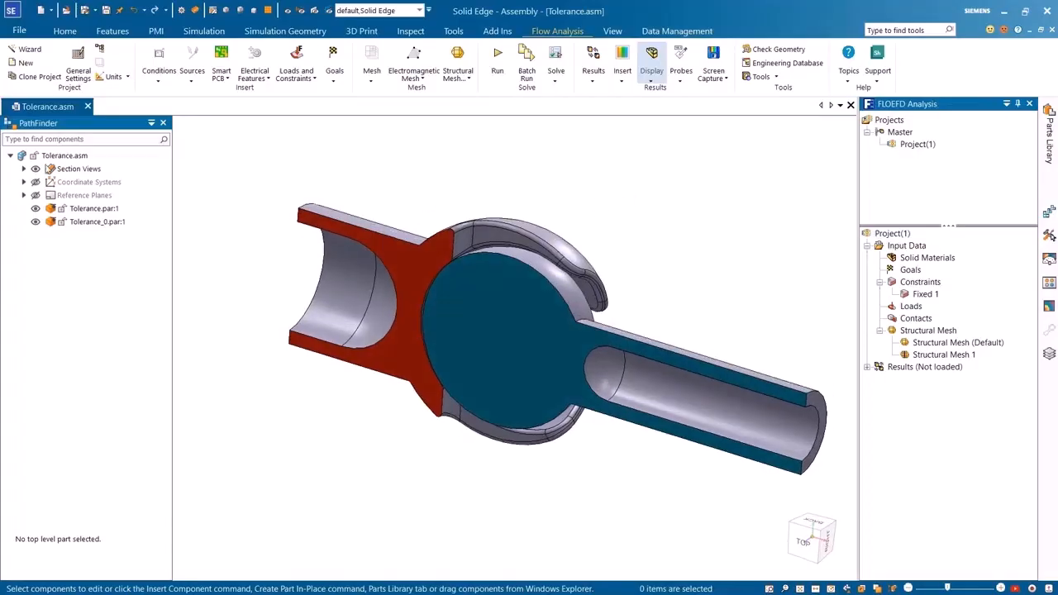
{"action": "left_click", "coordinate": [36, 169]}
Insert a Sliding contact between the Tolerance.par and Tolerance_0.par bodies with a linear tolerance of 0.005.
{"action": "right_click", "coordinate": [918, 322]}
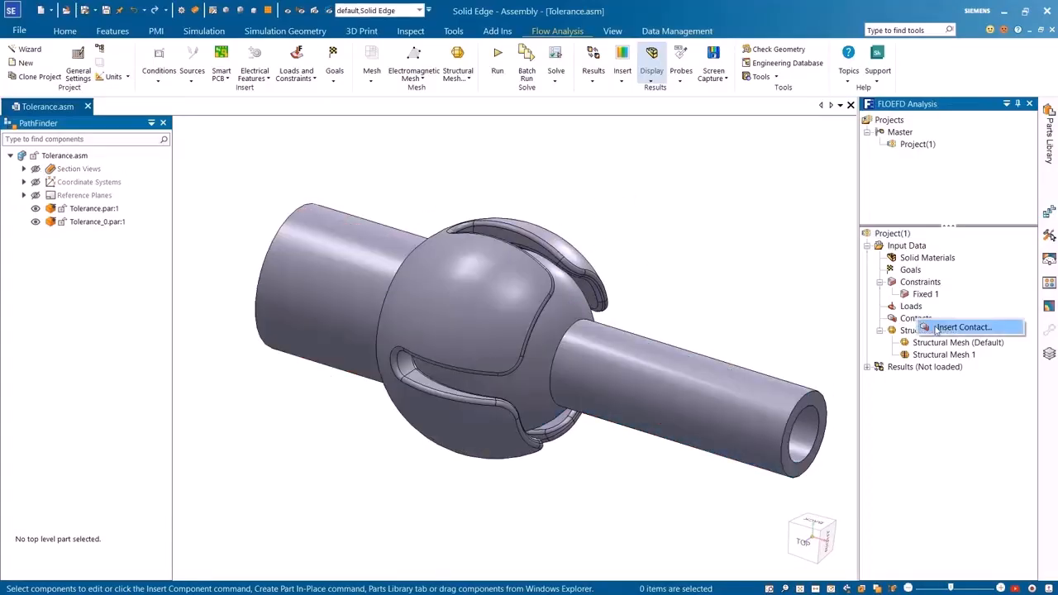
{"action": "left_click", "coordinate": [950, 326]}
{"action": "left_click", "coordinate": [289, 267]}
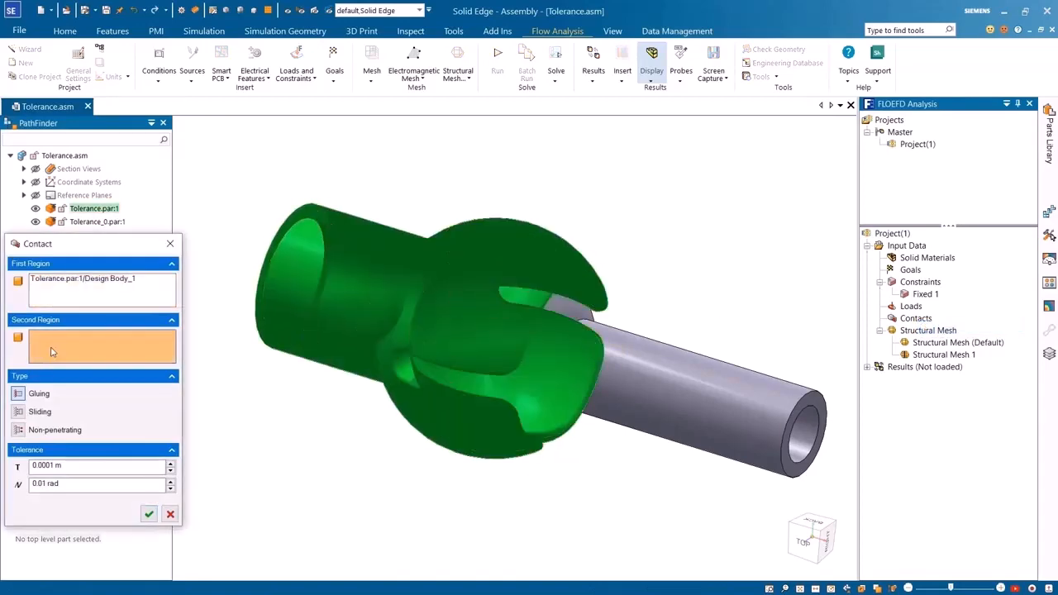
{"action": "left_click", "coordinate": [696, 415]}
{"action": "left_click", "coordinate": [18, 412]}
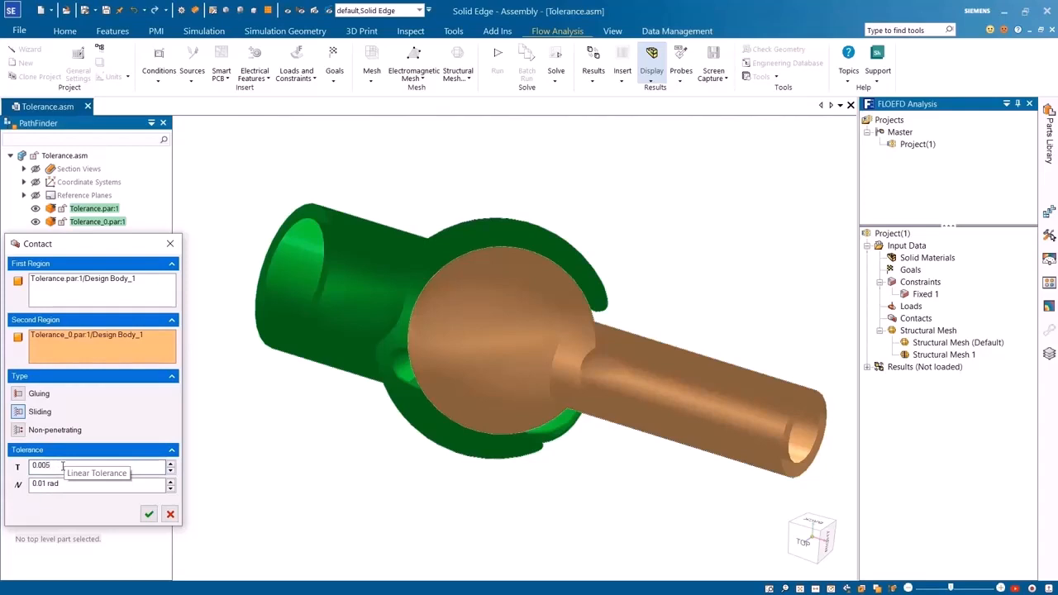
{"action": "left_click", "coordinate": [79, 485]}
{"action": "left_click", "coordinate": [148, 515]}
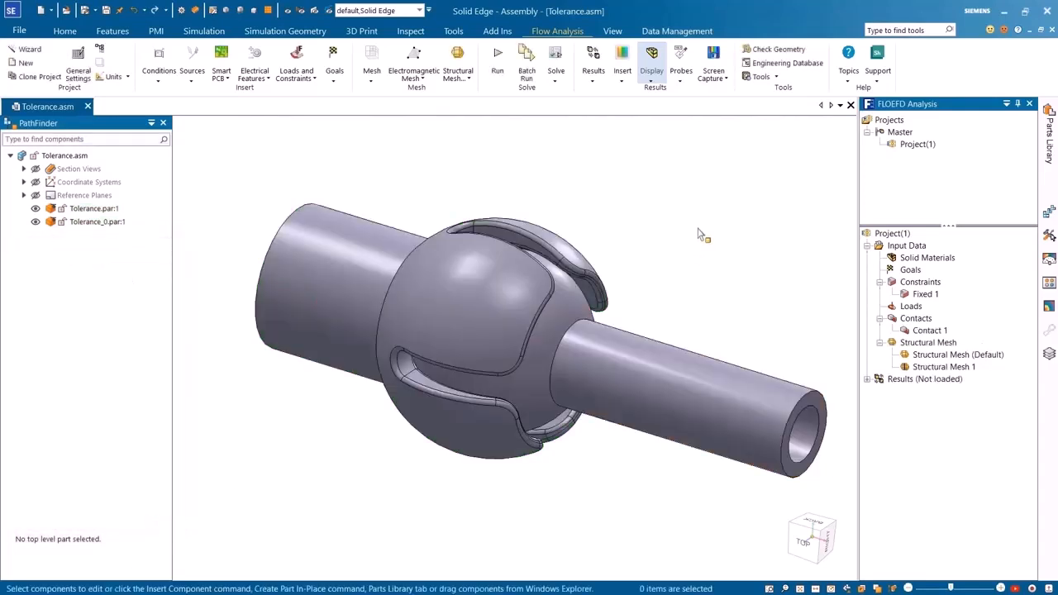
Run a new meshing and solving calculation for Project(1) on this computer and show result Scene 2.
{"action": "left_click", "coordinate": [497, 60]}
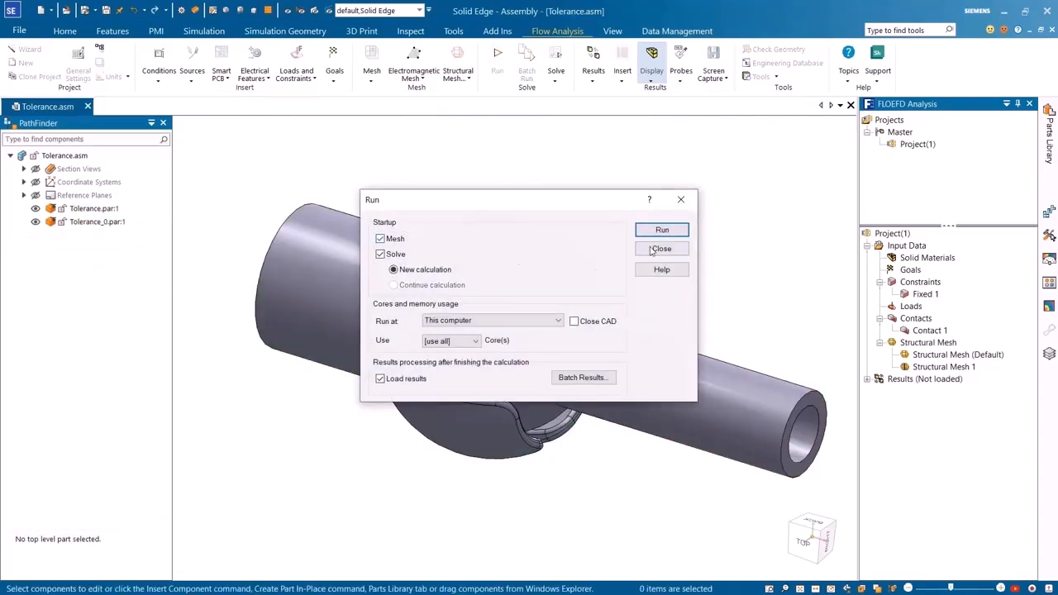
{"action": "left_click", "coordinate": [661, 231]}
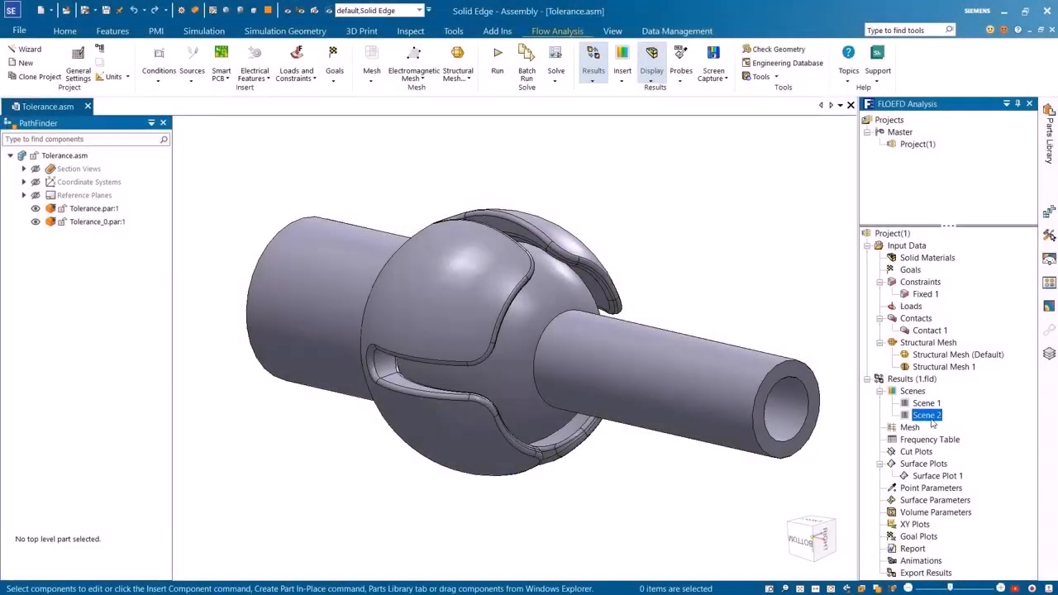
{"action": "right_click", "coordinate": [930, 415]}
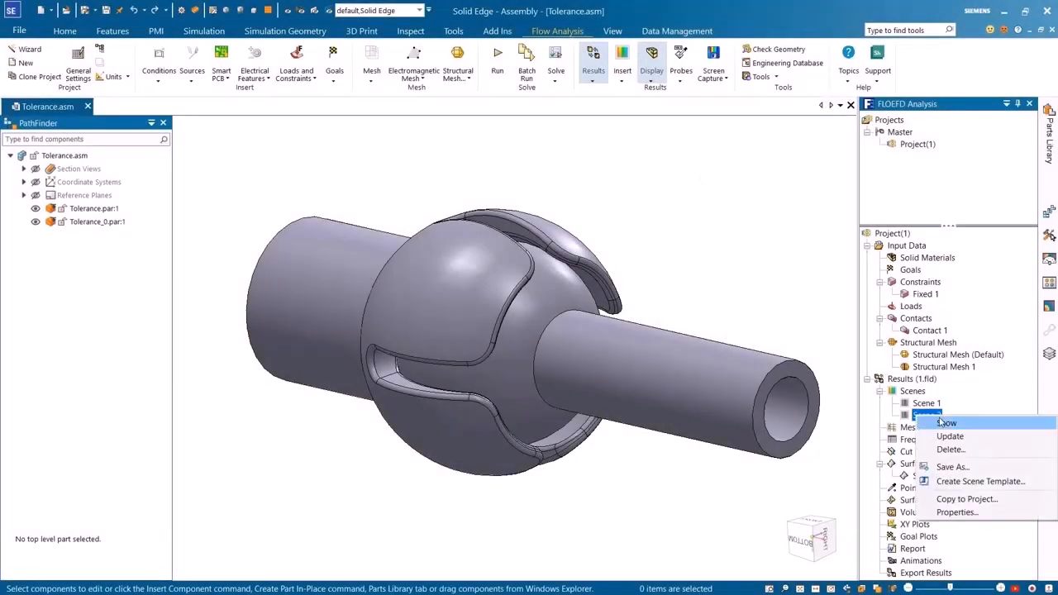
{"action": "left_click", "coordinate": [942, 423]}
Play the mode shape animation of Surface Plot 1.
{"action": "left_click", "coordinate": [937, 476]}
{"action": "right_click", "coordinate": [937, 483]}
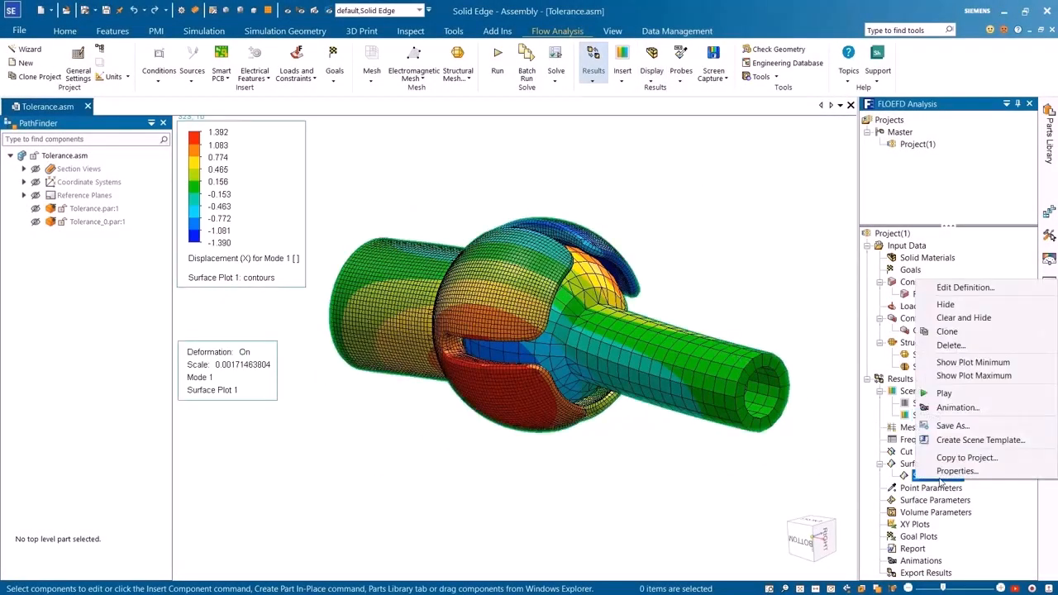
{"action": "left_click", "coordinate": [952, 395]}
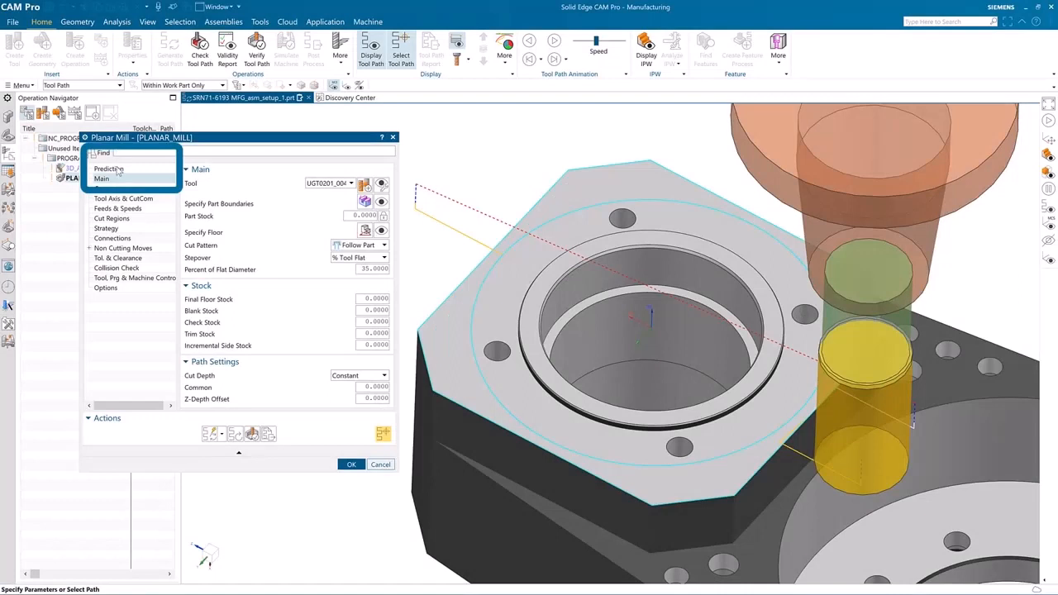
In Solid Edge CAM Pro, view the PLANAR_MILL operation's predicted parameters, display its specified floor and accept the operation.
{"action": "left_click", "coordinate": [116, 168]}
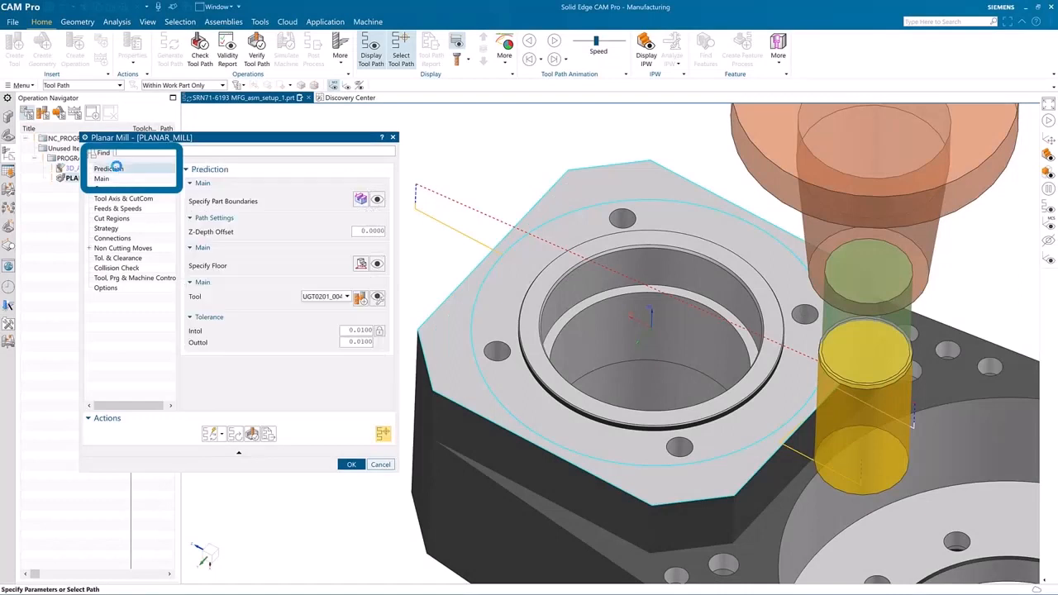
{"action": "left_click", "coordinate": [377, 266]}
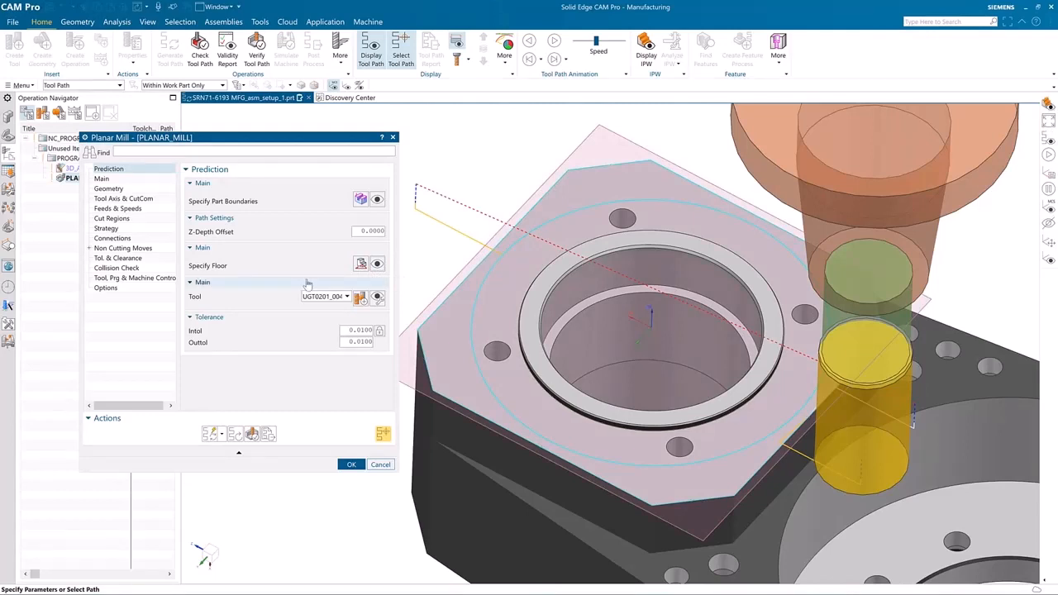
{"action": "left_click", "coordinate": [351, 465]}
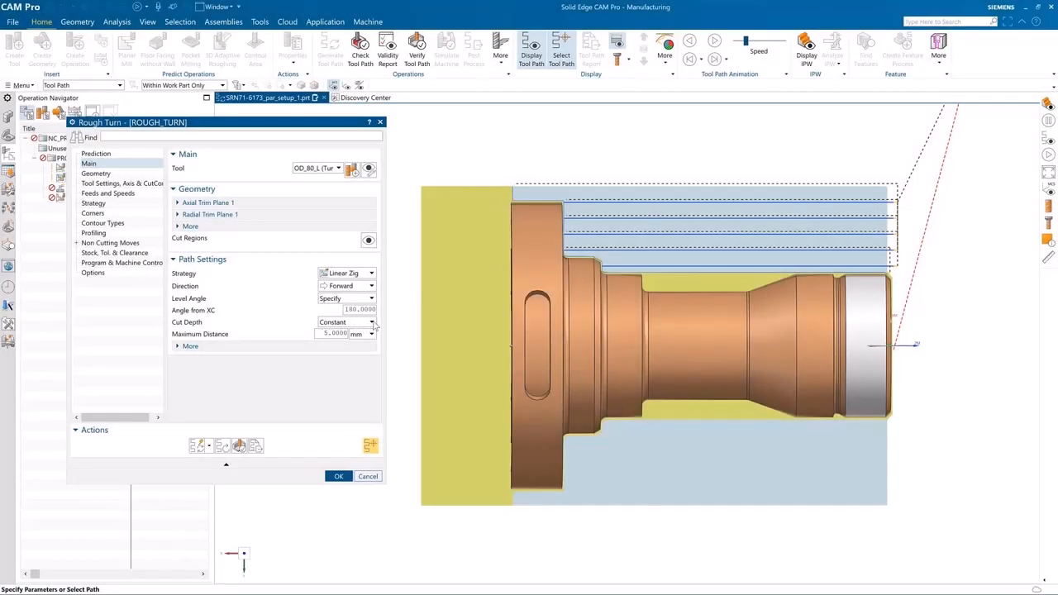
Try the Variable Average cut depth for ROUGH_TURN, and set it back to Constant with a maximum distance of 3 mm.
{"action": "left_click", "coordinate": [371, 322]}
{"action": "left_click", "coordinate": [343, 362]}
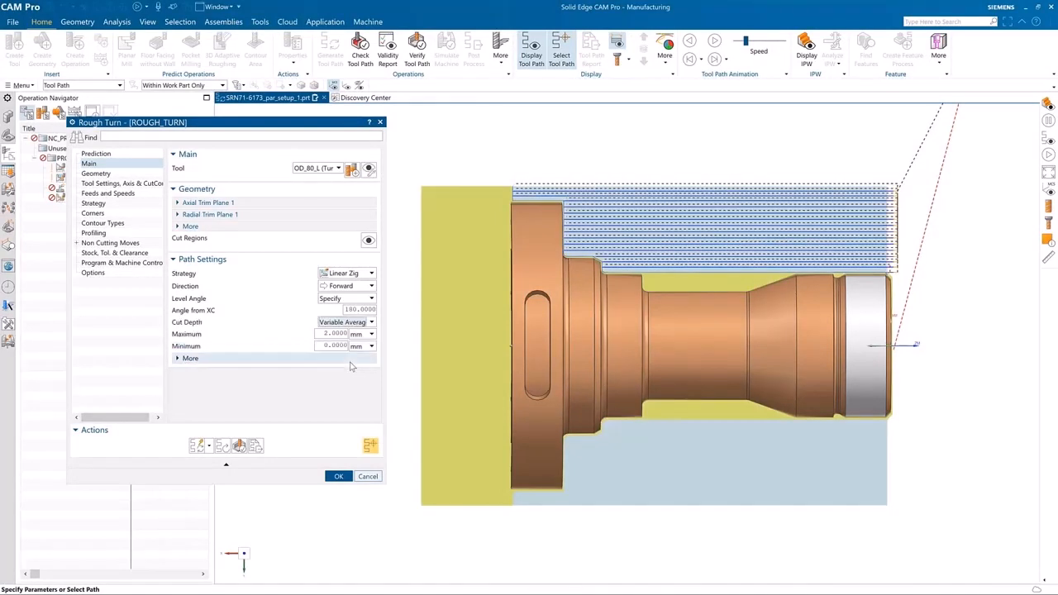
{"action": "left_click", "coordinate": [372, 322]}
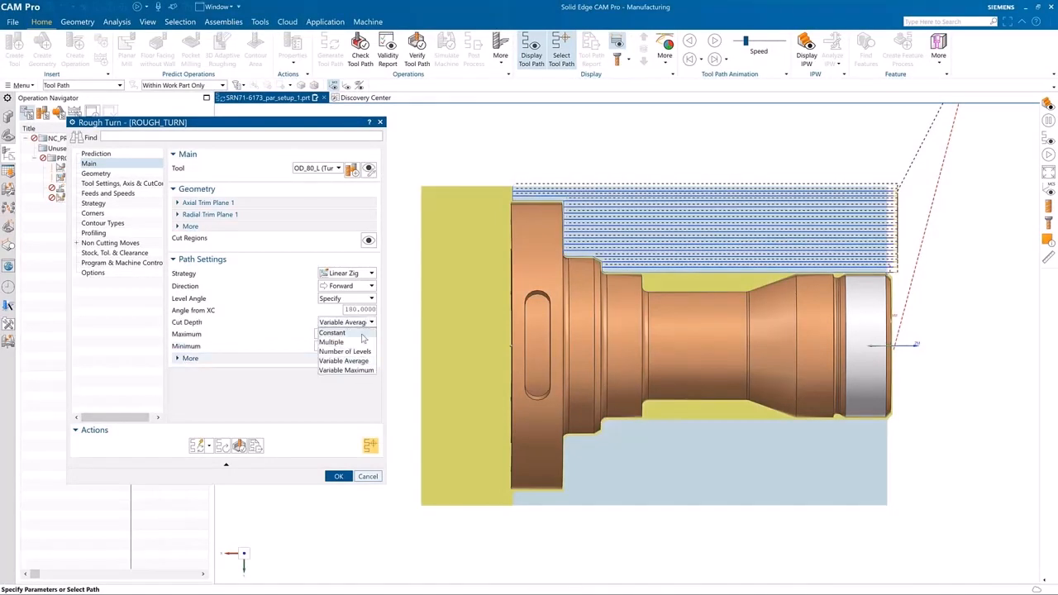
{"action": "left_click", "coordinate": [355, 333]}
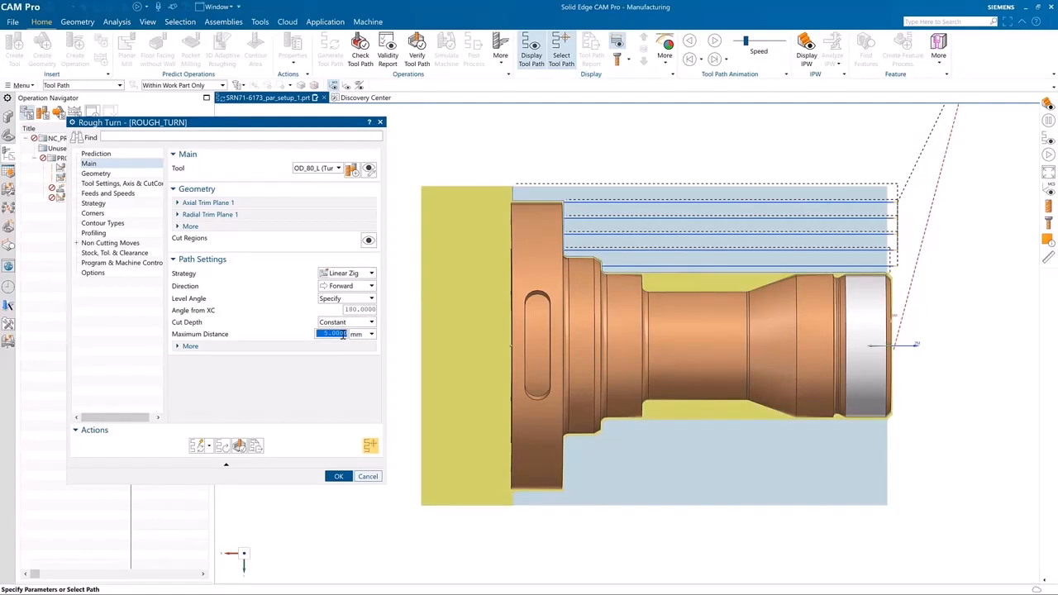
{"action": "key", "text": "Tab"}
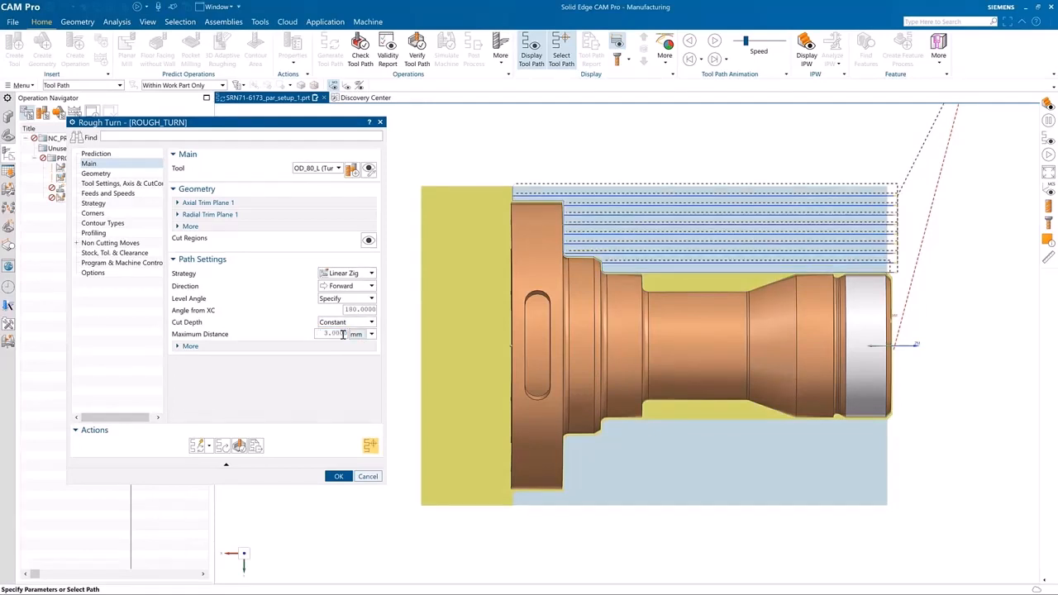
Preview the ROUGH_TURN passes with the Variable Average cut depth and return the cut depth to Constant.
{"action": "left_click", "coordinate": [371, 322]}
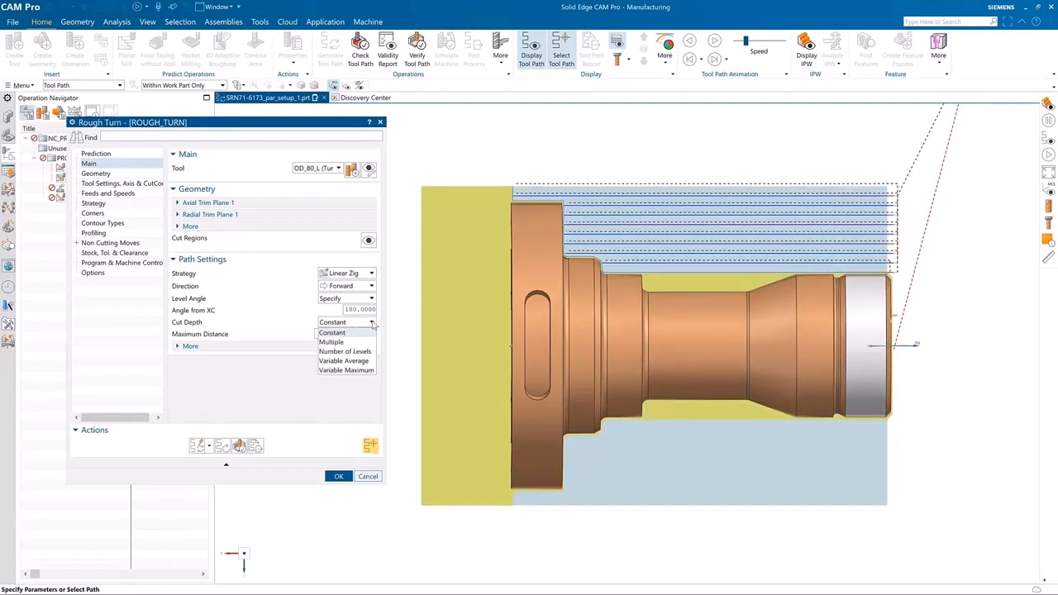
{"action": "left_click", "coordinate": [344, 361]}
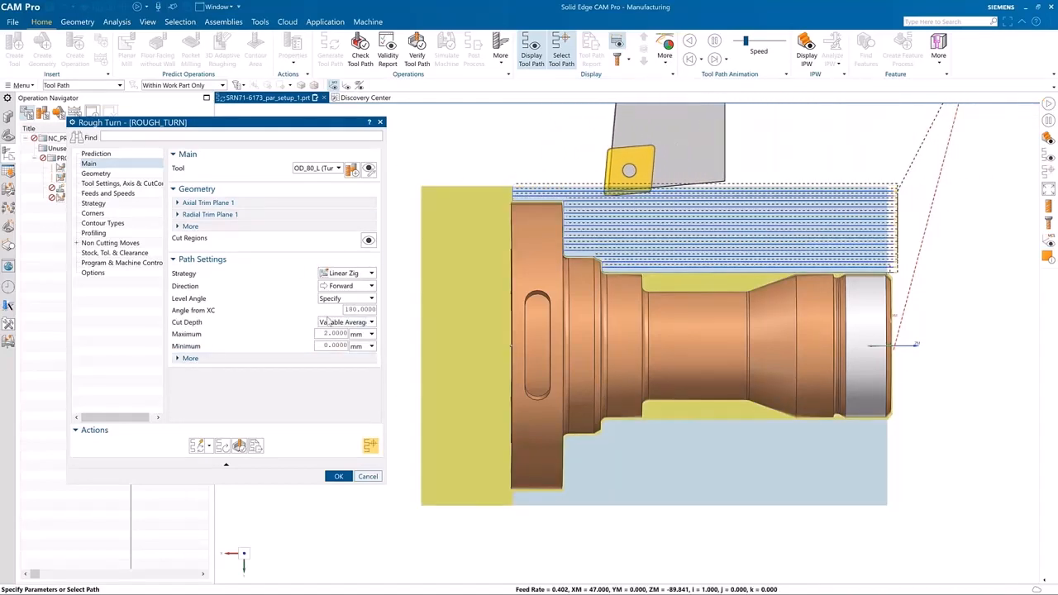
{"action": "left_click", "coordinate": [371, 322]}
{"action": "left_click", "coordinate": [345, 334]}
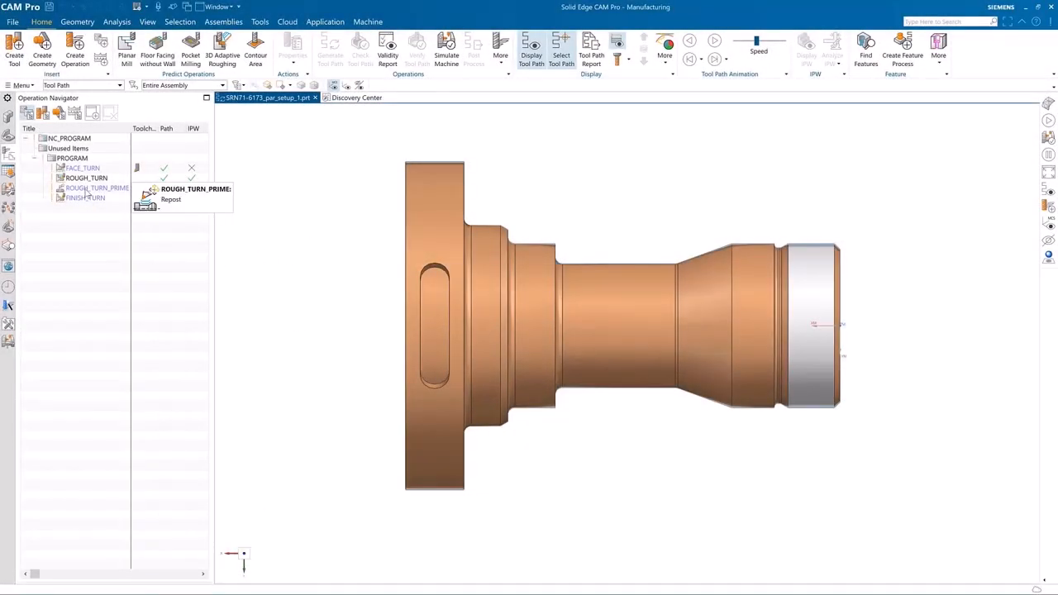
Display the ROUGH_TURN_PRIME tool path and play its animation.
{"action": "left_click", "coordinate": [86, 190]}
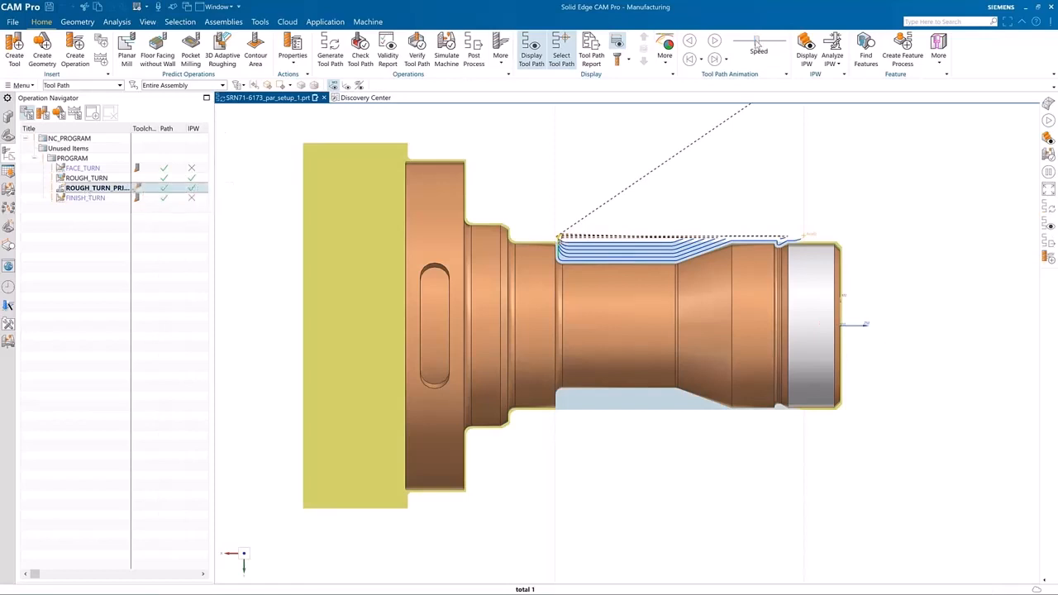
{"action": "left_click", "coordinate": [714, 41]}
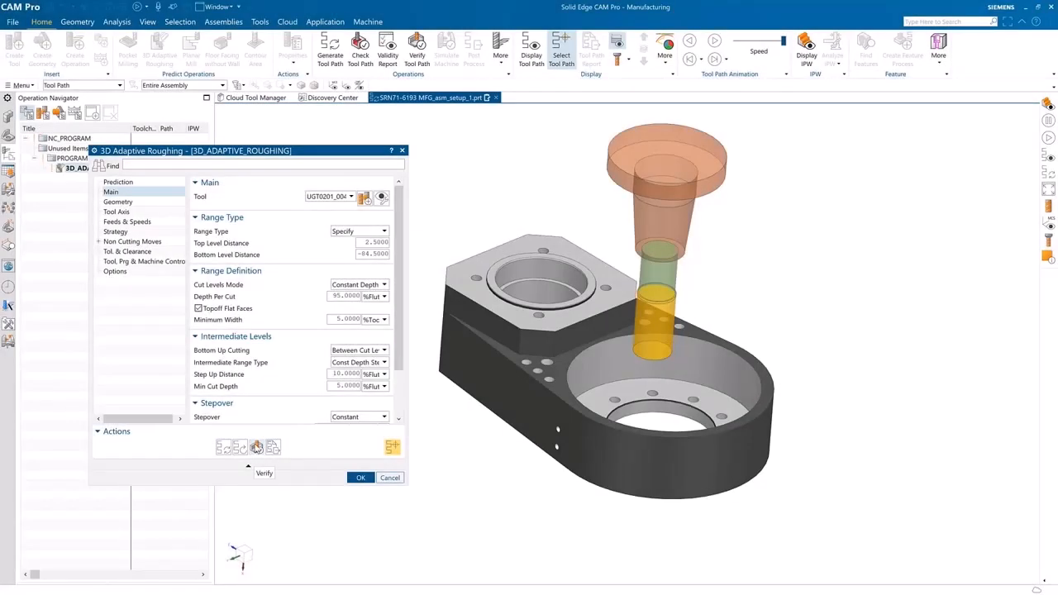
Verify the 3D_ADAPTIVE_ROUGHING operation by playing its 3D Dynamic material removal simulation.
{"action": "left_click", "coordinate": [256, 447]}
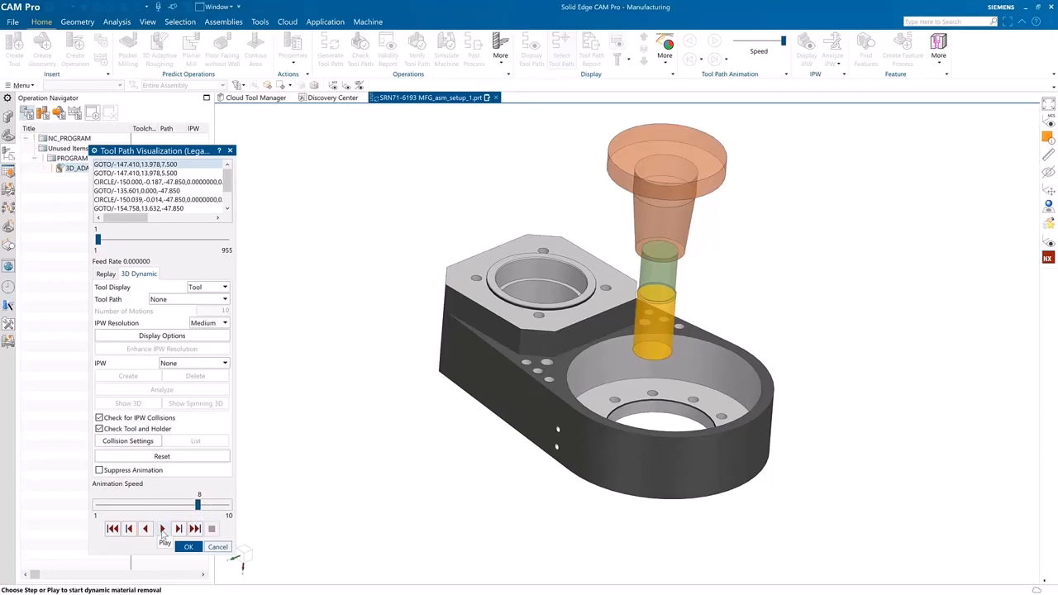
{"action": "left_click", "coordinate": [162, 529]}
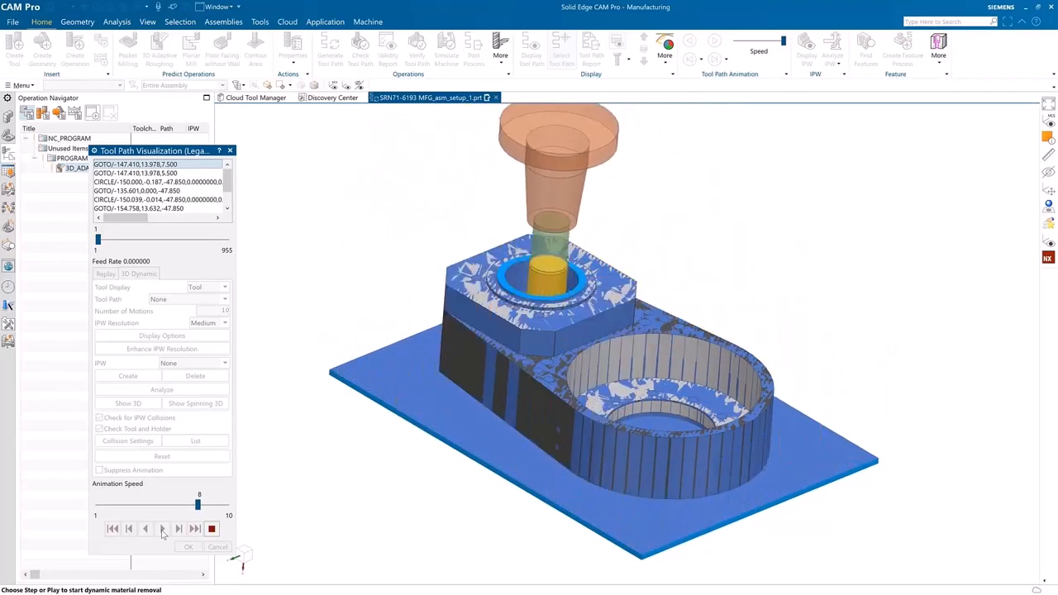
Browse the non-indexable end mills, the milling and drilling holders and the SECO Suggest vendor page in Cloud Tool Manager.
{"action": "left_click", "coordinate": [8, 116]}
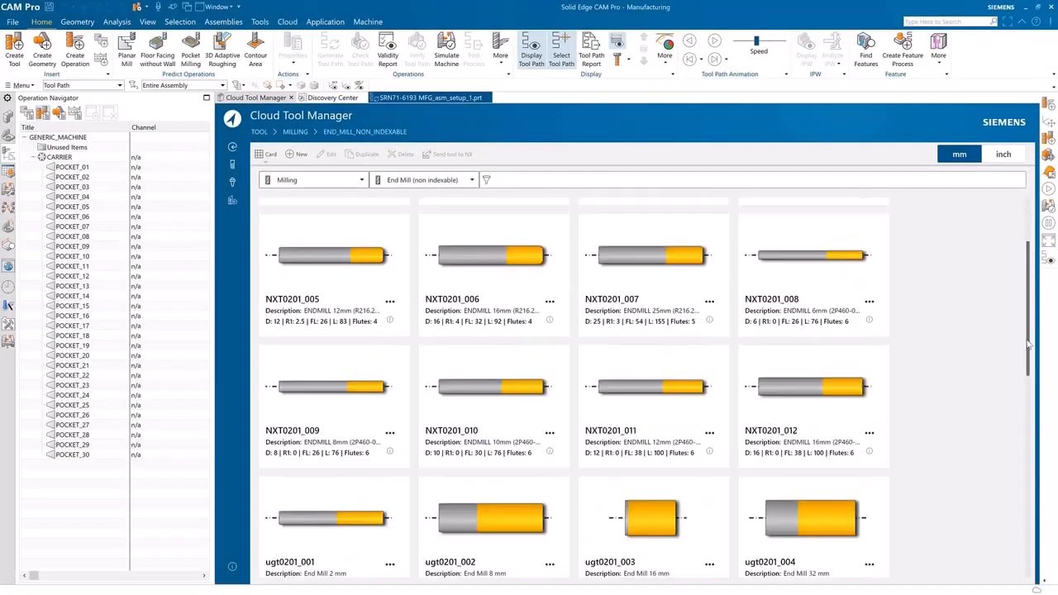
{"action": "scroll", "coordinate": [1024, 389], "scroll_direction": "down", "scroll_amount": 10}
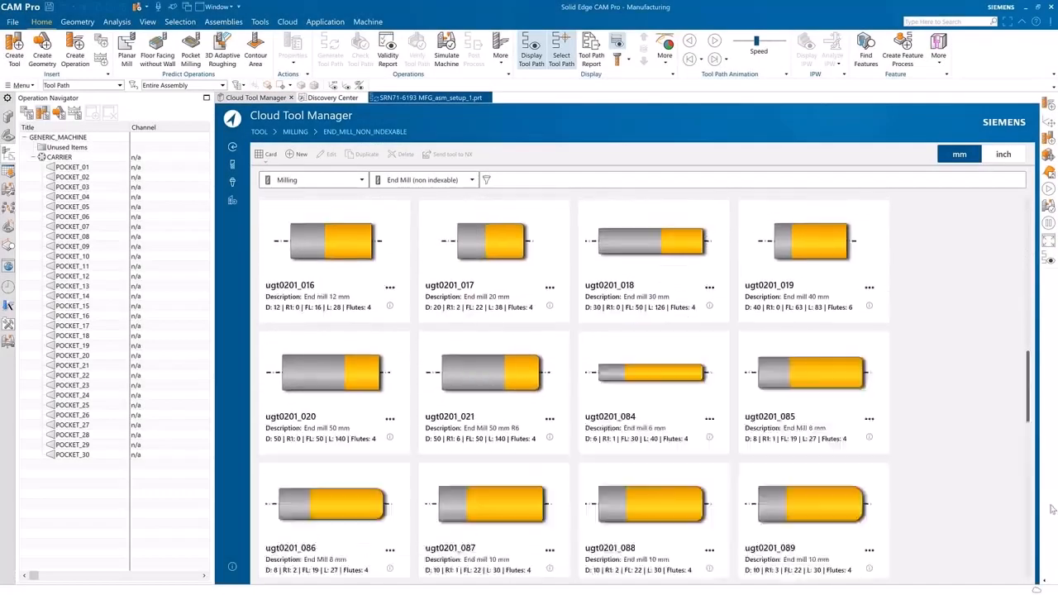
{"action": "left_click_drag", "start_coordinate": [1052, 509], "coordinate": [1010, 276]}
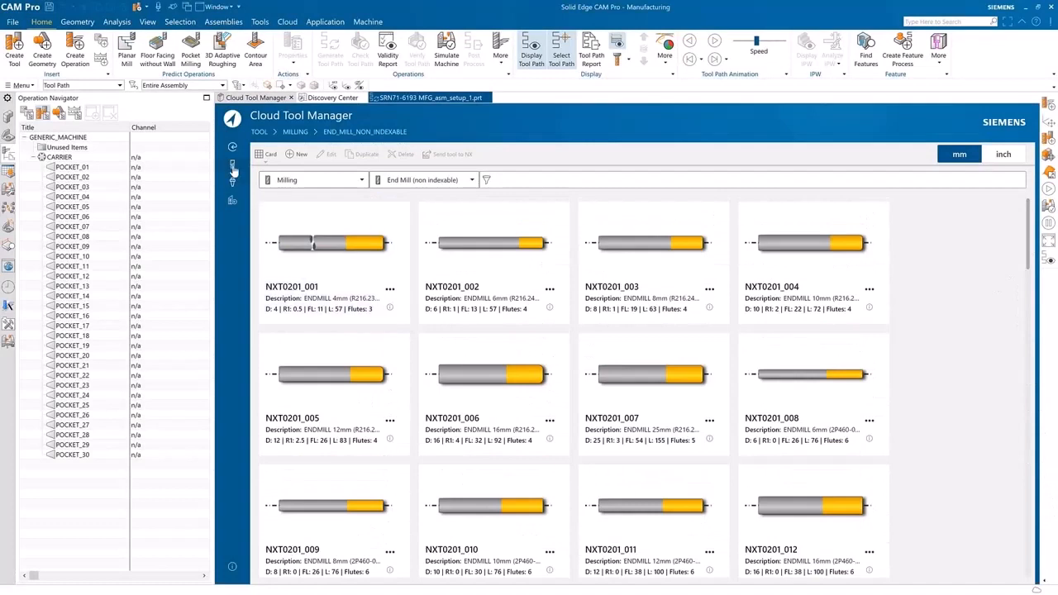
{"action": "left_click", "coordinate": [232, 187]}
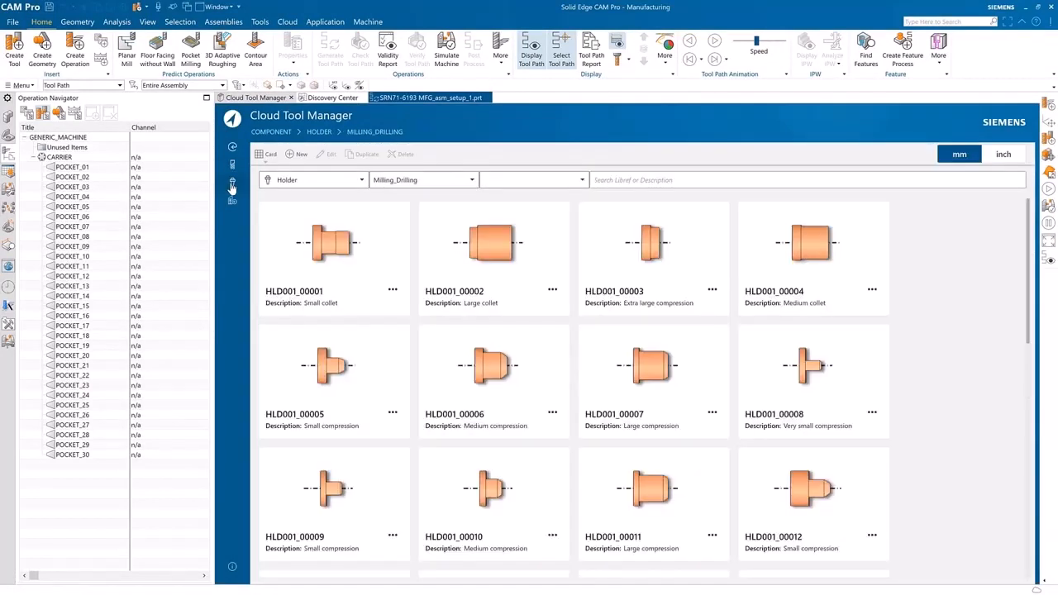
{"action": "left_click", "coordinate": [233, 202]}
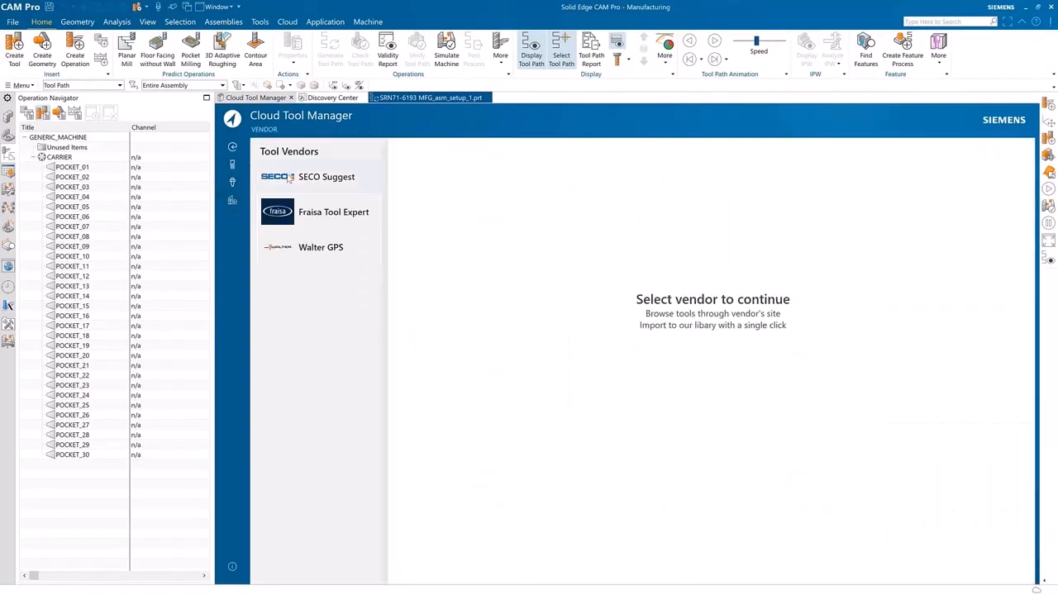
{"action": "left_click", "coordinate": [290, 178]}
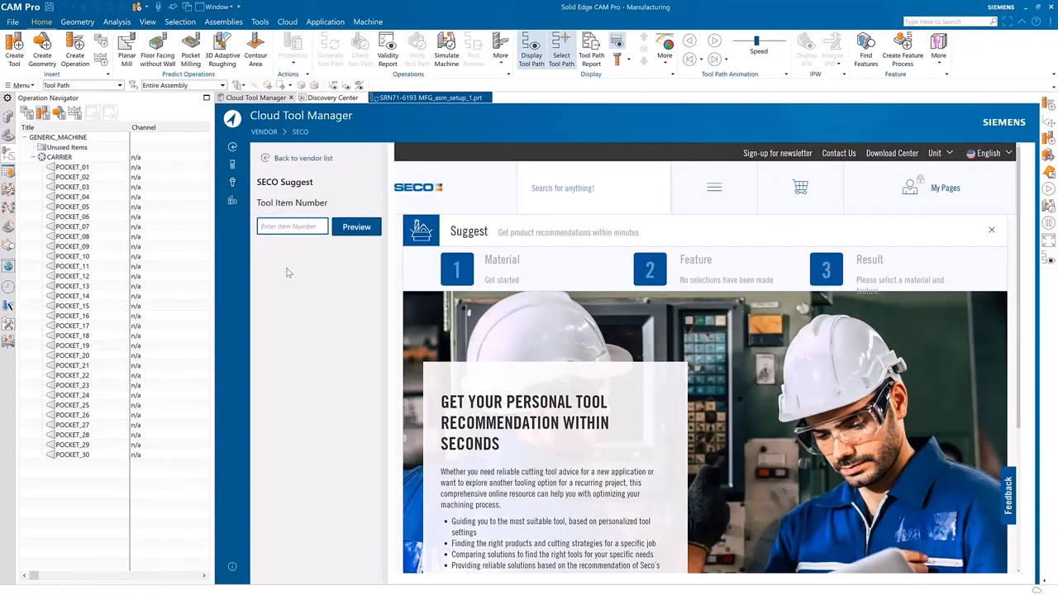
Send the NXT0201_001 end mill from the tool library to the active part and open it under POCKET_01.
{"action": "left_click", "coordinate": [233, 168]}
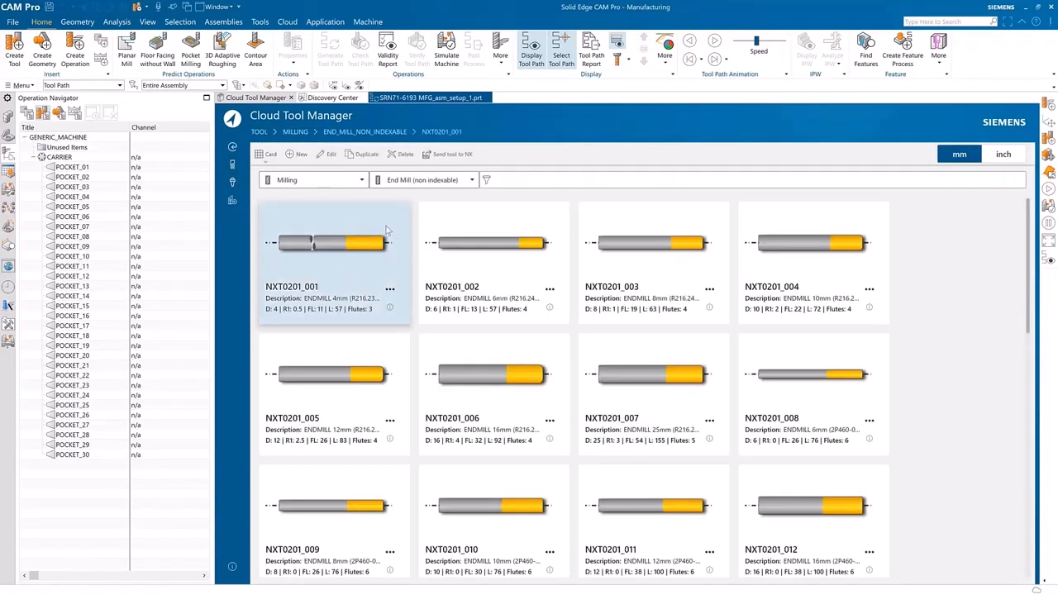
{"action": "left_click", "coordinate": [446, 154]}
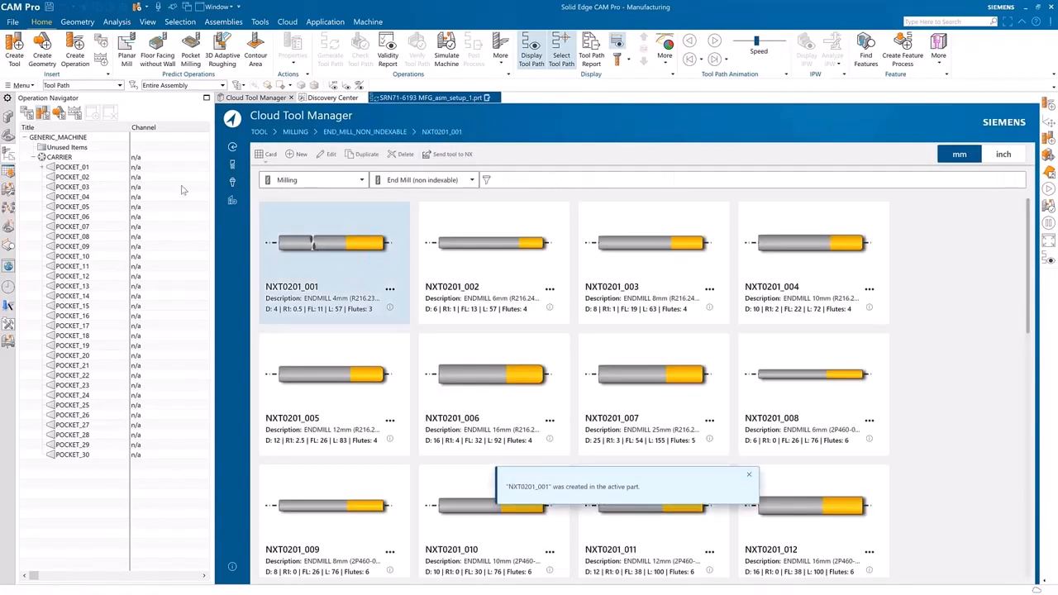
{"action": "left_click", "coordinate": [41, 167]}
{"action": "double_click", "coordinate": [70, 176]}
{"action": "left_click_drag", "start_coordinate": [168, 167], "coordinate": [168, 147]}
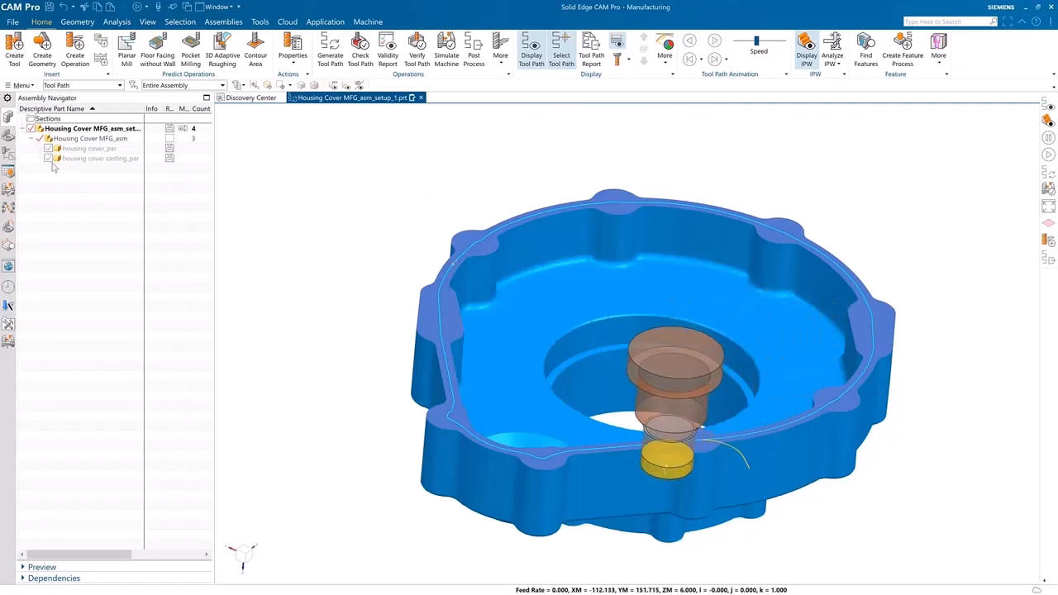
Open the FACE_MILL_MIDPASS operation, hide the in-process workpiece and set the pattern type to Convex Hull.
{"action": "left_click", "coordinate": [8, 155]}
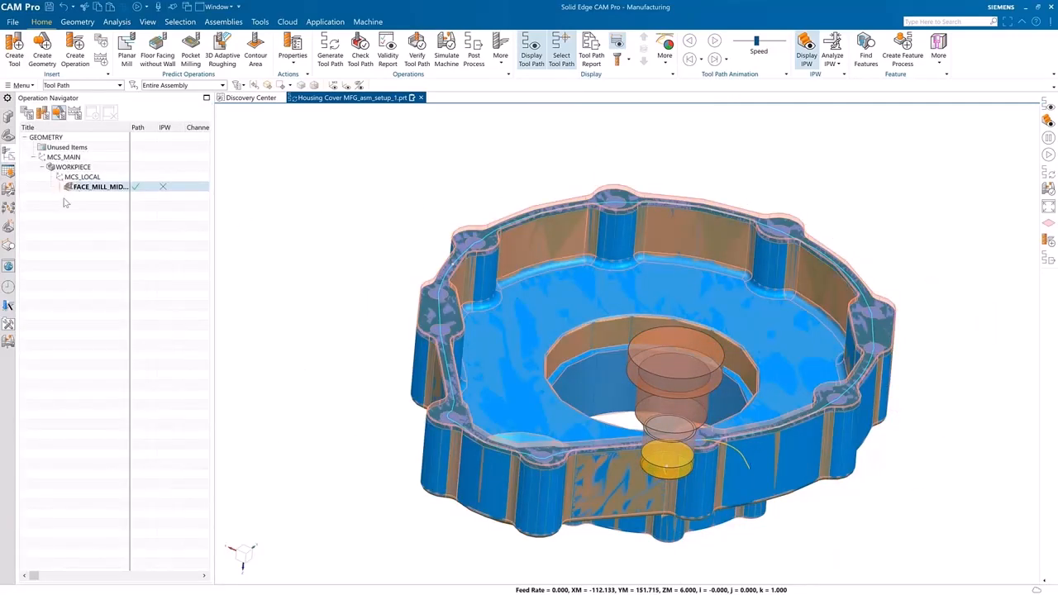
{"action": "double_click", "coordinate": [91, 188]}
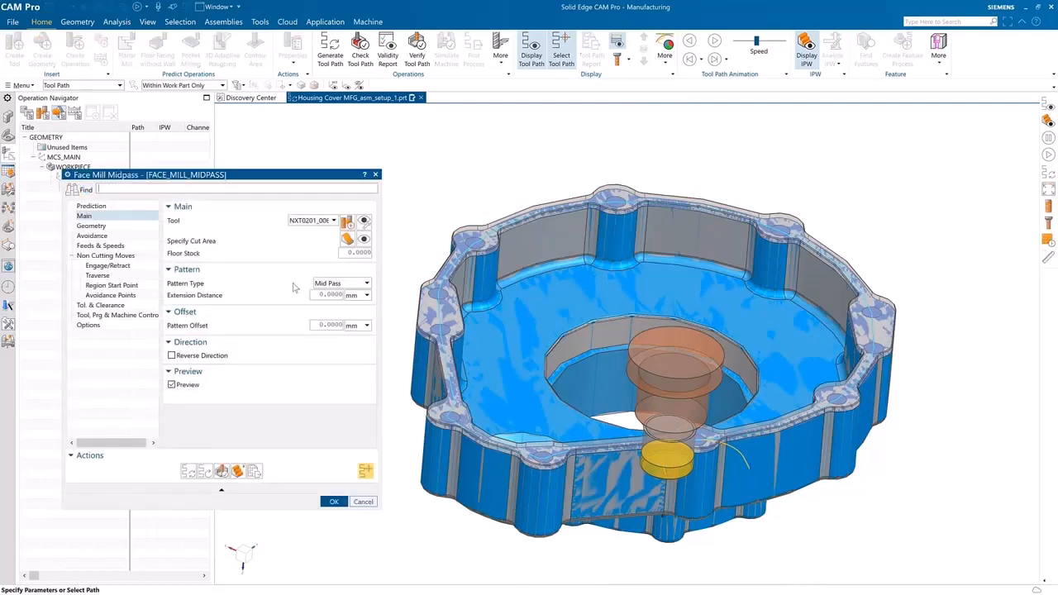
{"action": "left_click", "coordinate": [805, 64]}
{"action": "left_click", "coordinate": [342, 284]}
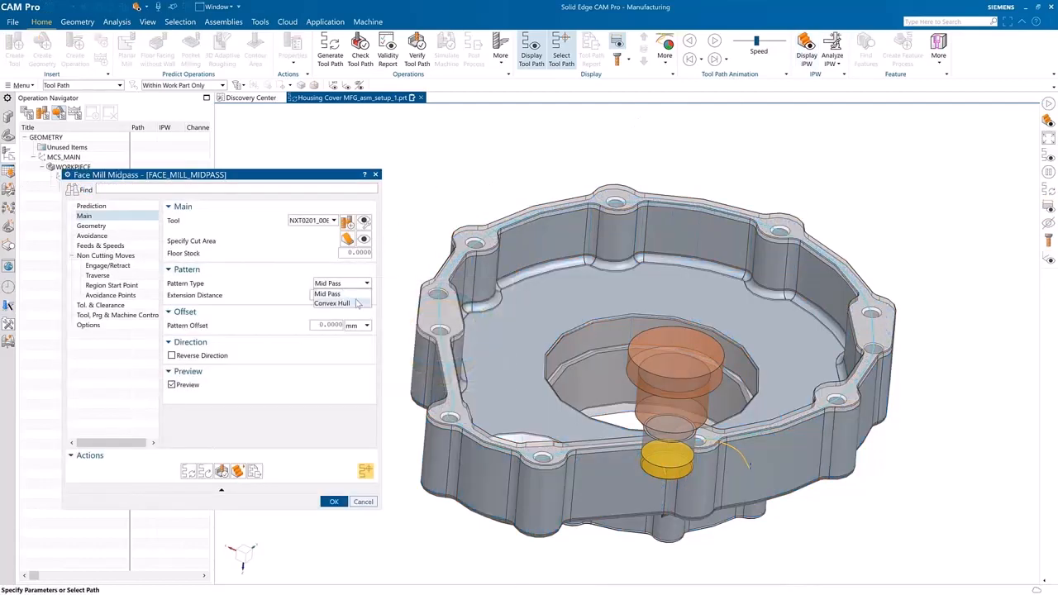
{"action": "left_click", "coordinate": [354, 303]}
Assign the UGT0212_004 (Face Mill 64 mm) tool, generate the face milling tool path and accept the operation.
{"action": "left_click", "coordinate": [333, 220]}
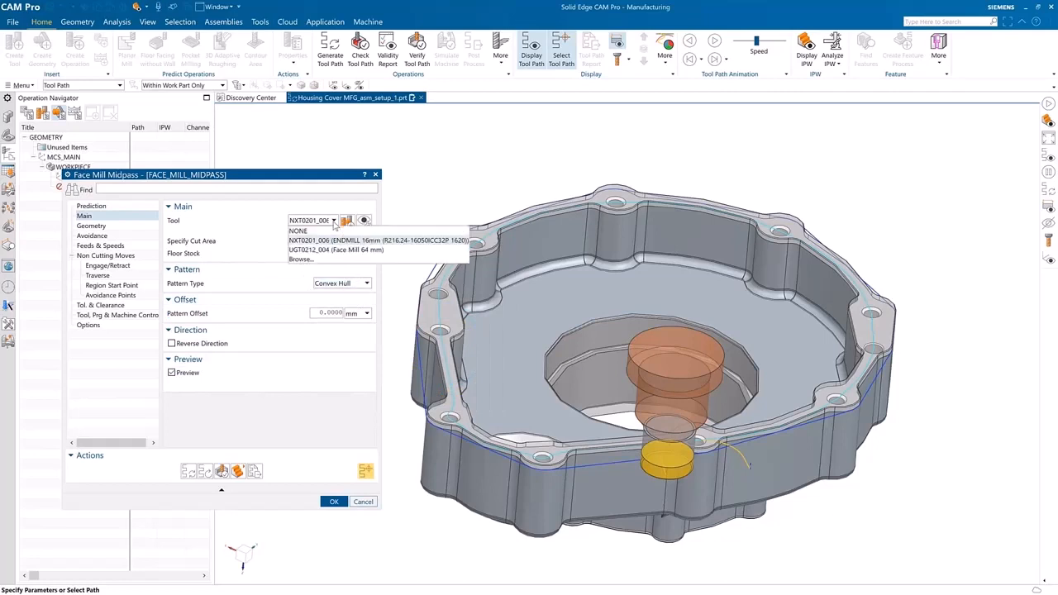
{"action": "left_click", "coordinate": [330, 252]}
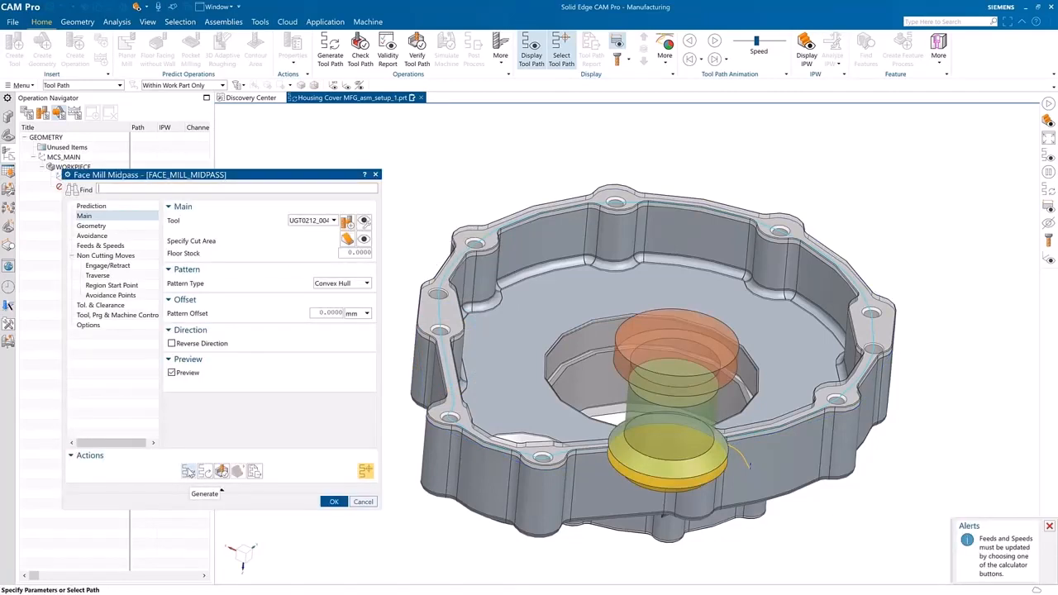
{"action": "left_click", "coordinate": [221, 488]}
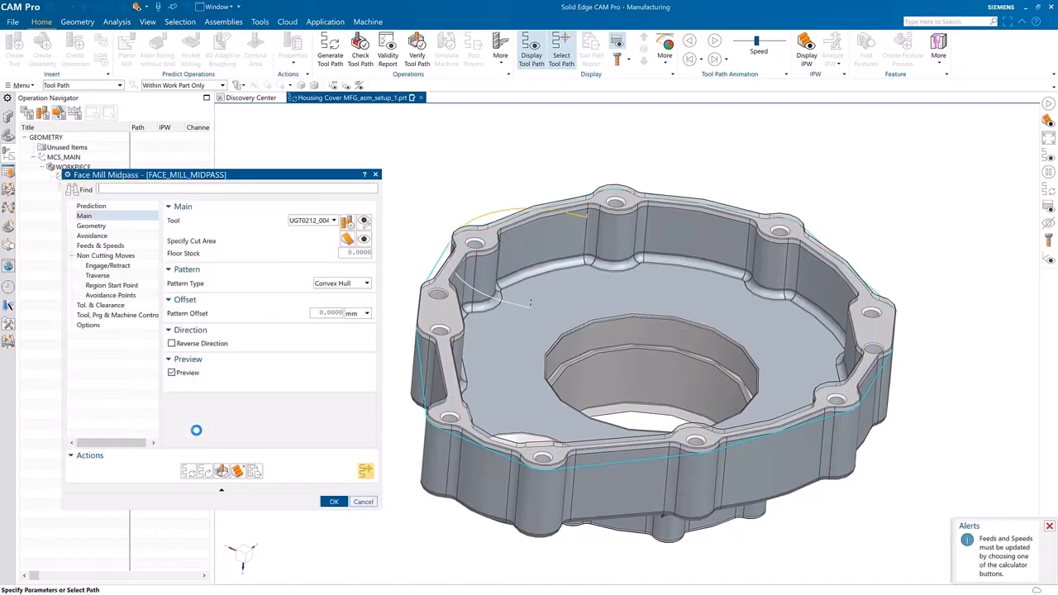
{"action": "left_click", "coordinate": [333, 502]}
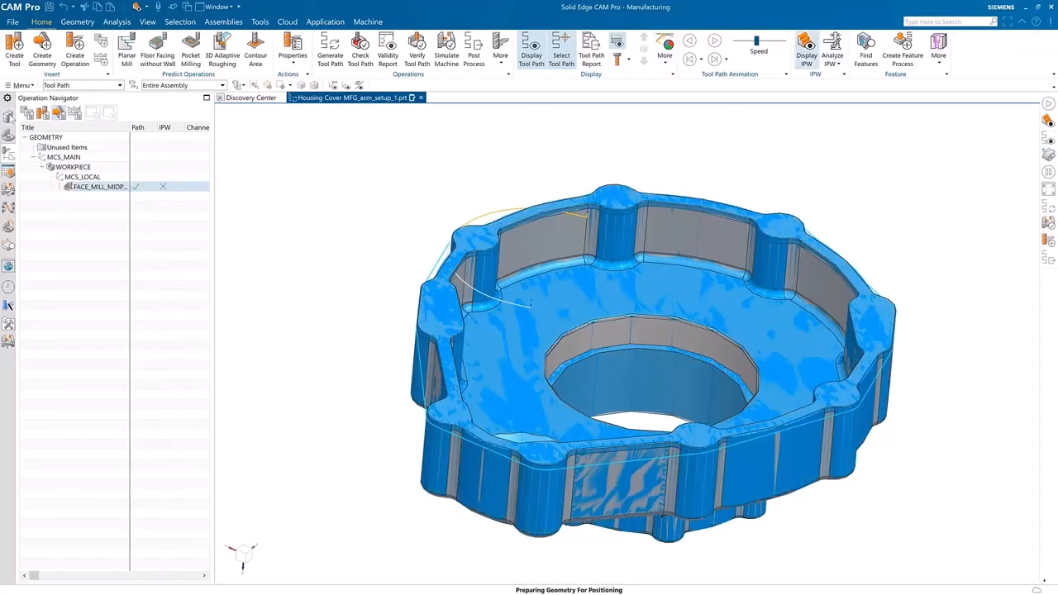
Play the tool path animation of the FACE_MILL_MIDPASS operation on the housing cover.
{"action": "left_click", "coordinate": [9, 152]}
{"action": "left_click", "coordinate": [714, 39]}
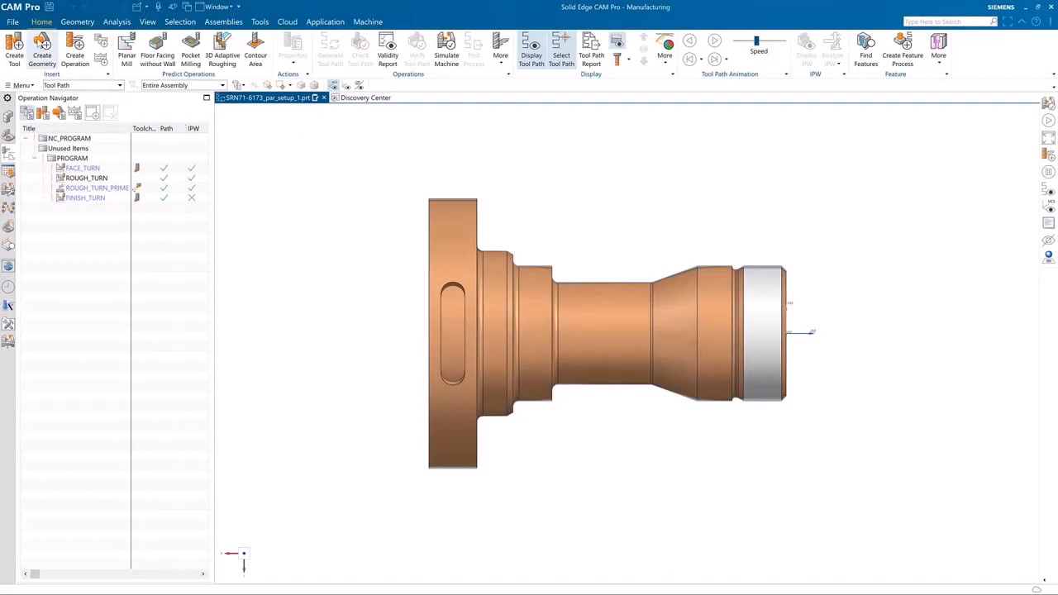
Open the part file IPW After Prime Turning.prt from the Prime Turning folder.
{"action": "left_click", "coordinate": [13, 22]}
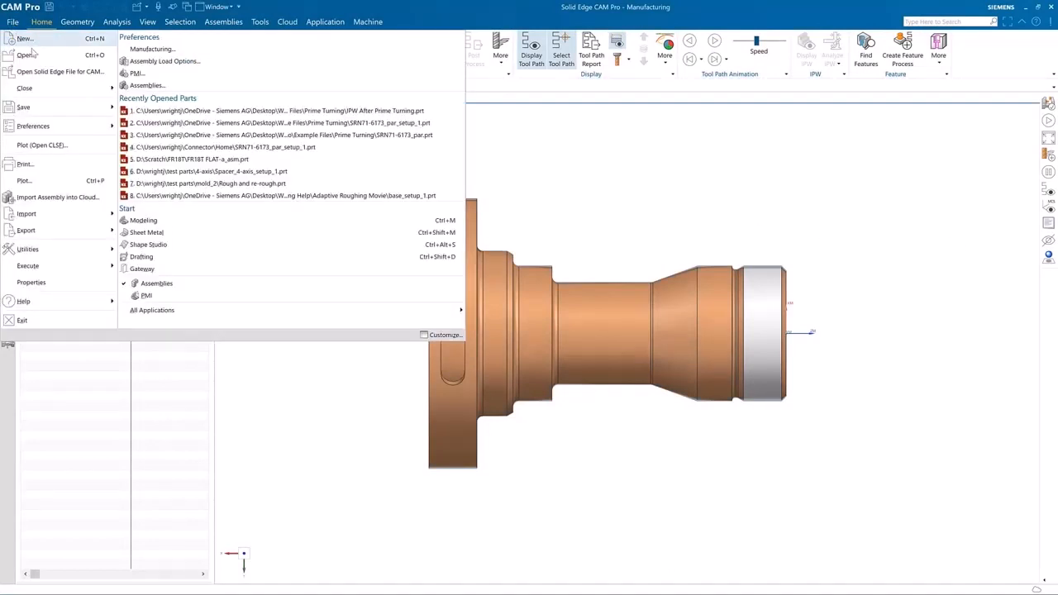
{"action": "left_click", "coordinate": [26, 55]}
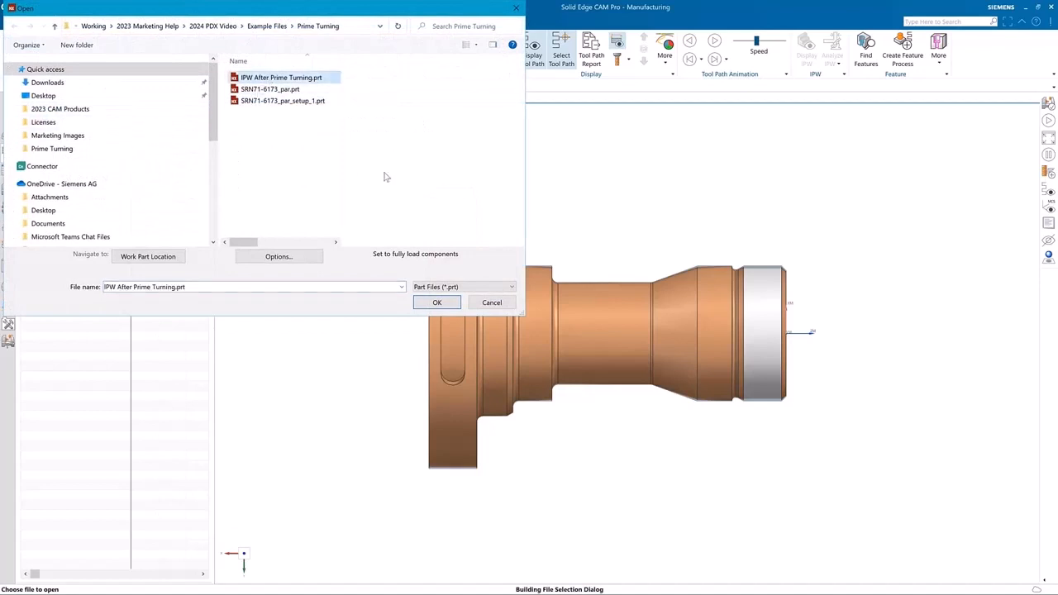
{"action": "left_click", "coordinate": [450, 303]}
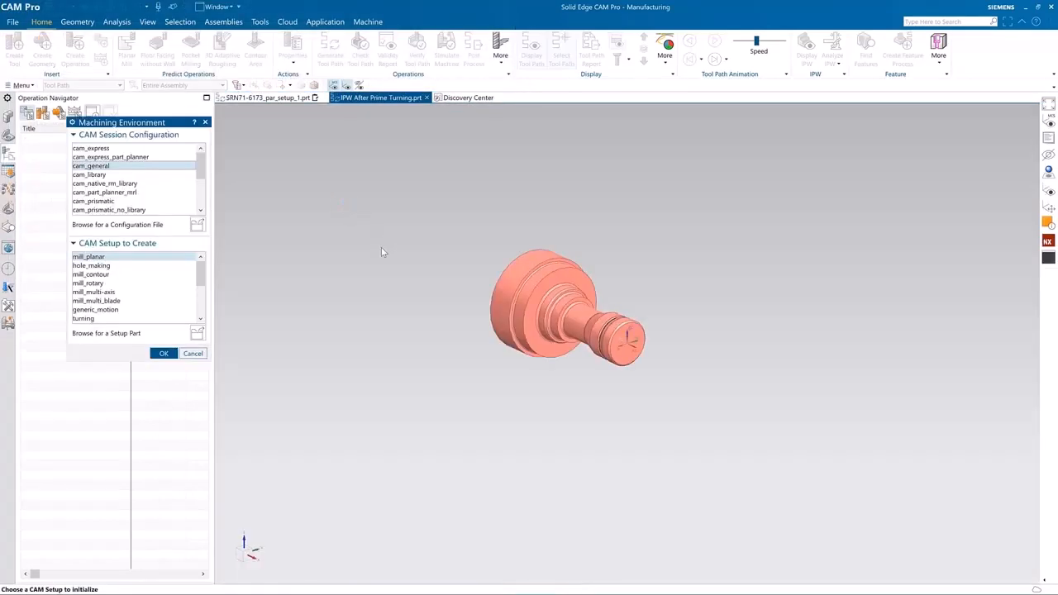
Set the graphics background to white for viewing the turned in-process workpiece.
{"action": "right_click", "coordinate": [382, 248]}
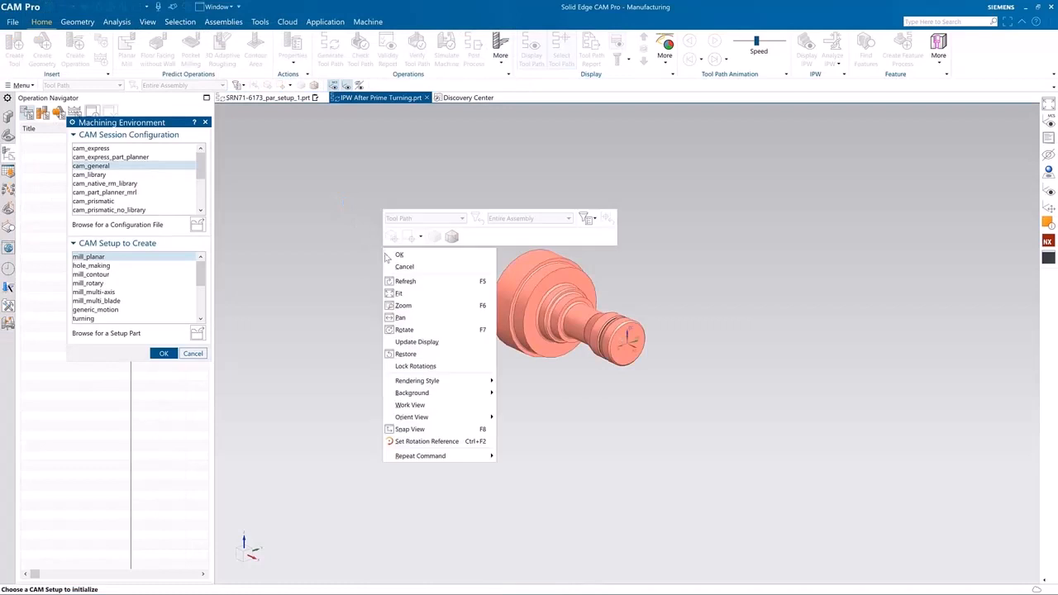
{"action": "mouse_move", "coordinate": [443, 394]}
{"action": "left_click", "coordinate": [529, 393]}
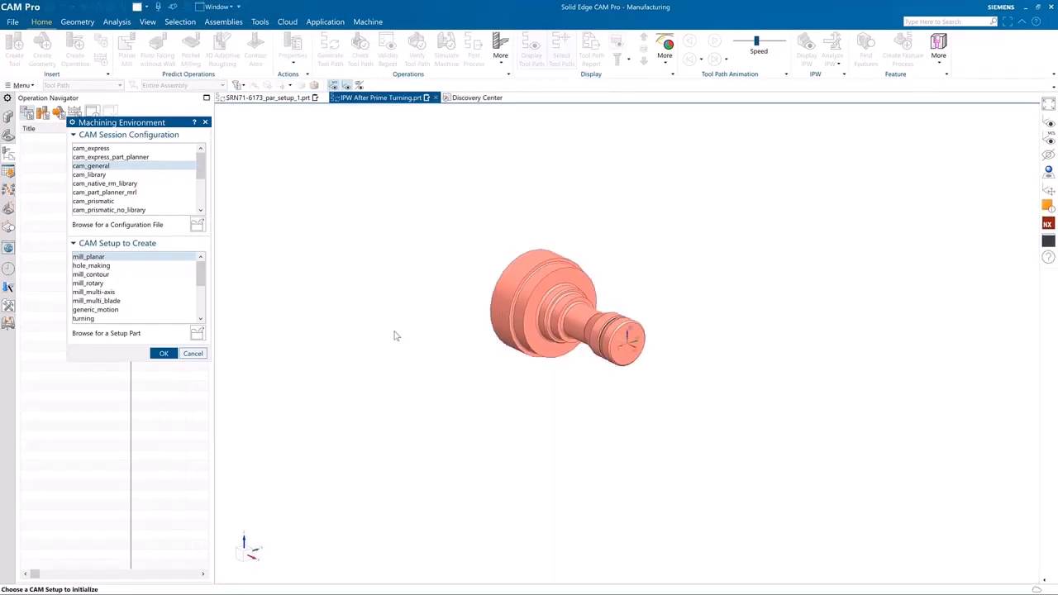
{"action": "scroll", "coordinate": [397, 327], "scroll_direction": "up", "scroll_amount": 5}
{"action": "middle_click_drag", "start_coordinate": [397, 321], "coordinate": [313, 308]}
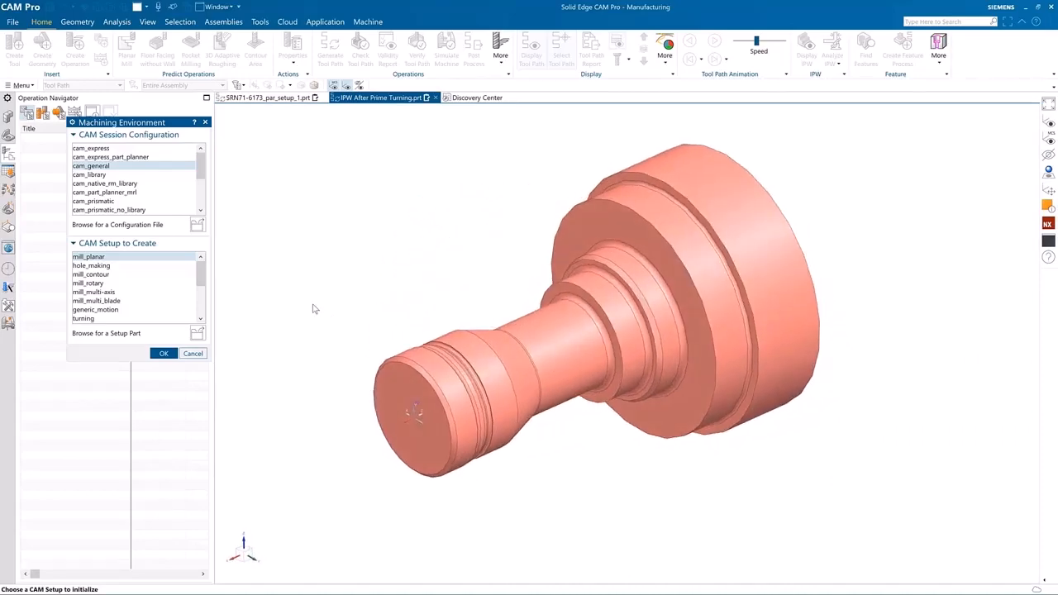